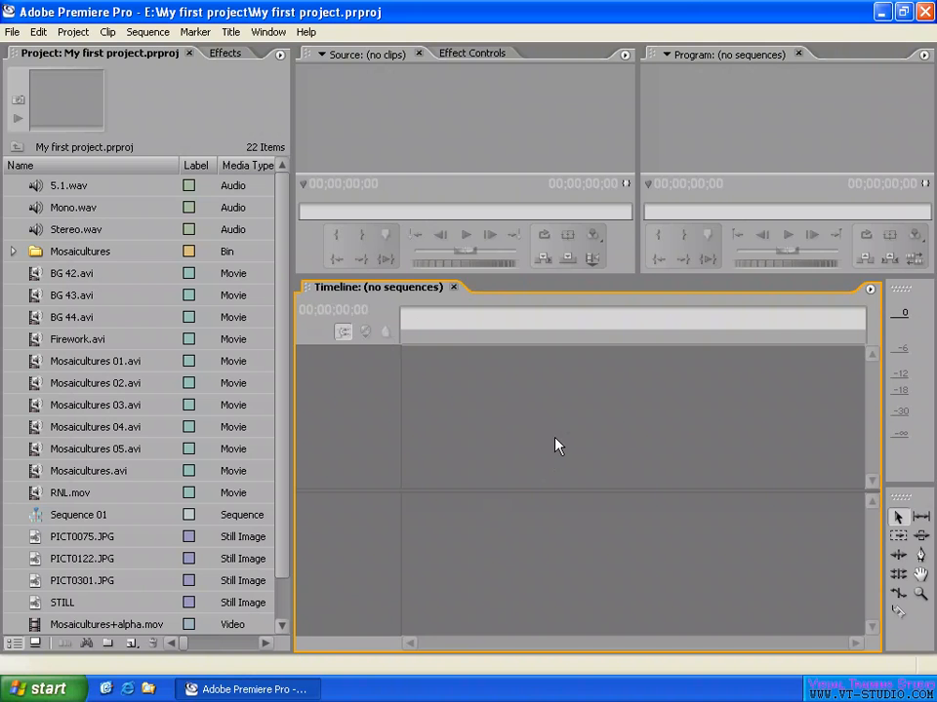
Open Sequence 01 from the project in the timeline and look along its time ruler.
click(34, 516)
double_click(36, 517)
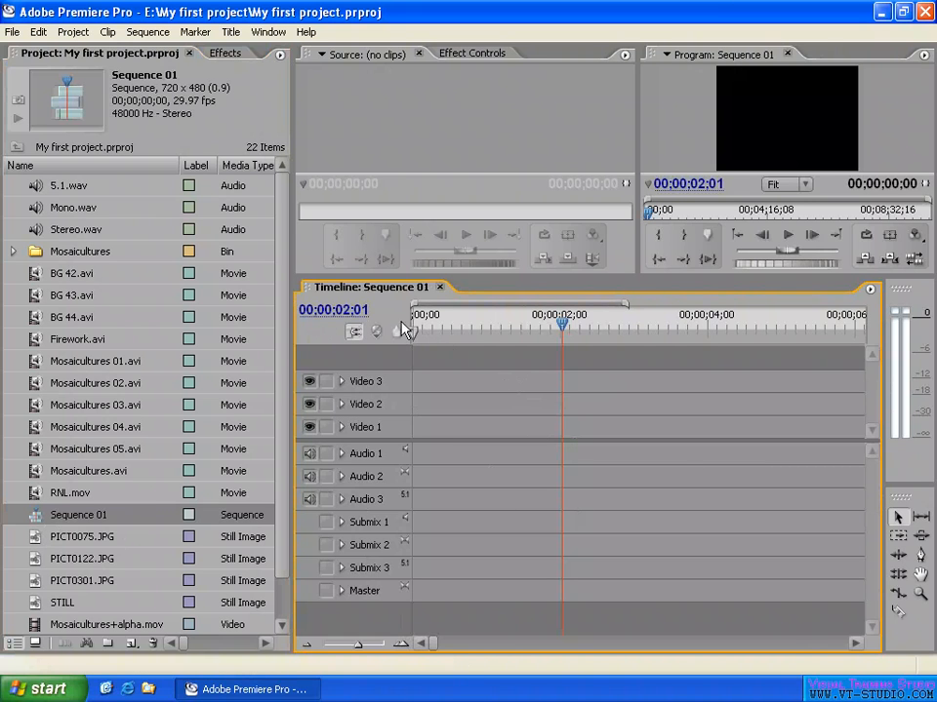
scroll(612, 309, down, 3)
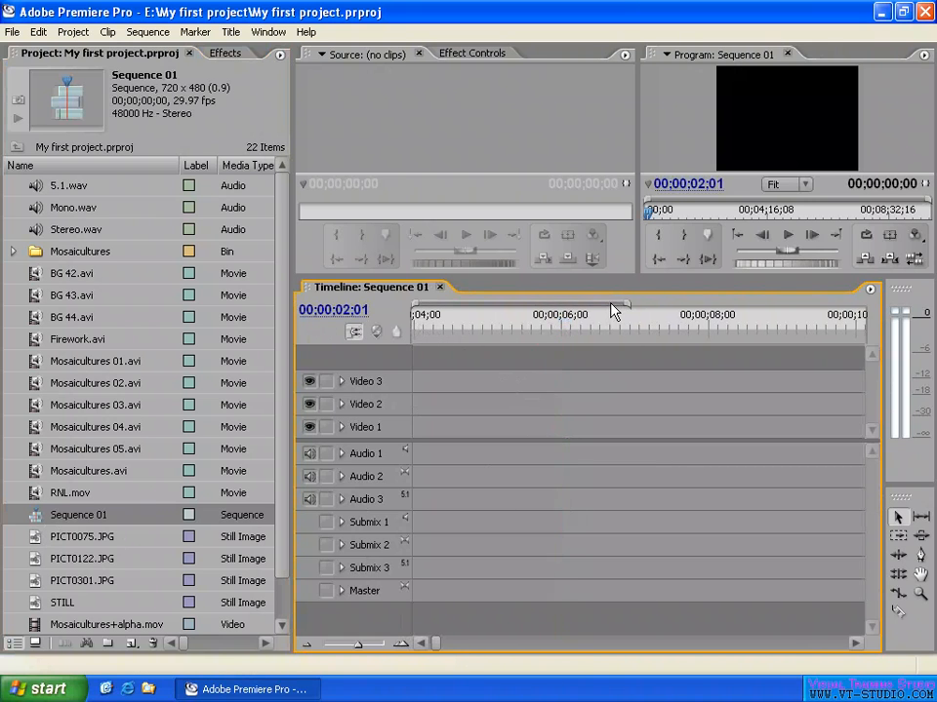
scroll(611, 308, up, 3)
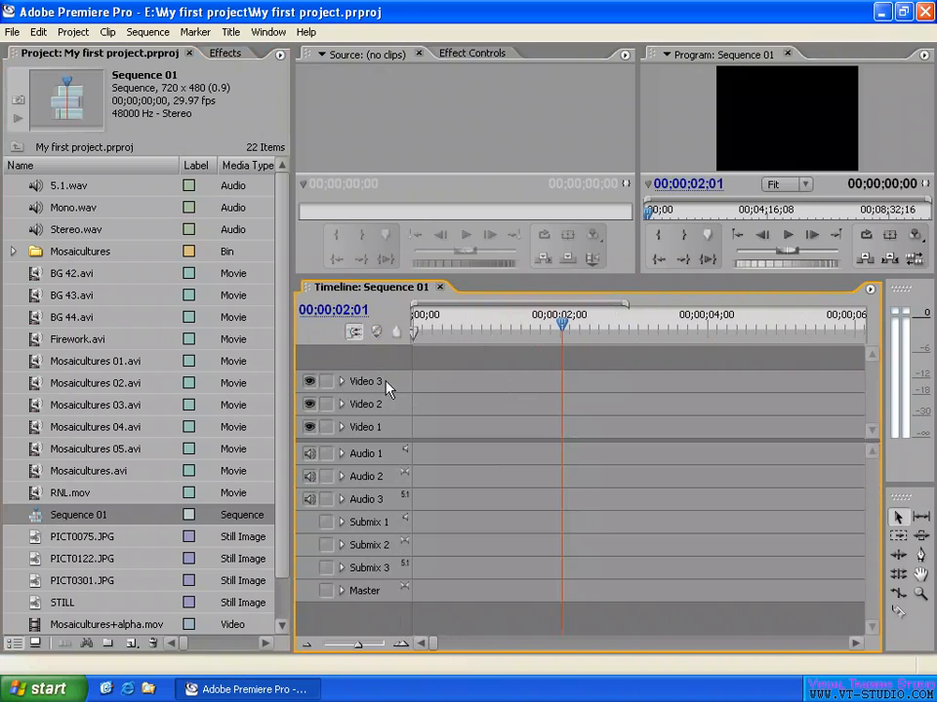
Target the Video 1, Audio 2 and Submix 2 tracks in Sequence 01.
click(382, 406)
click(379, 428)
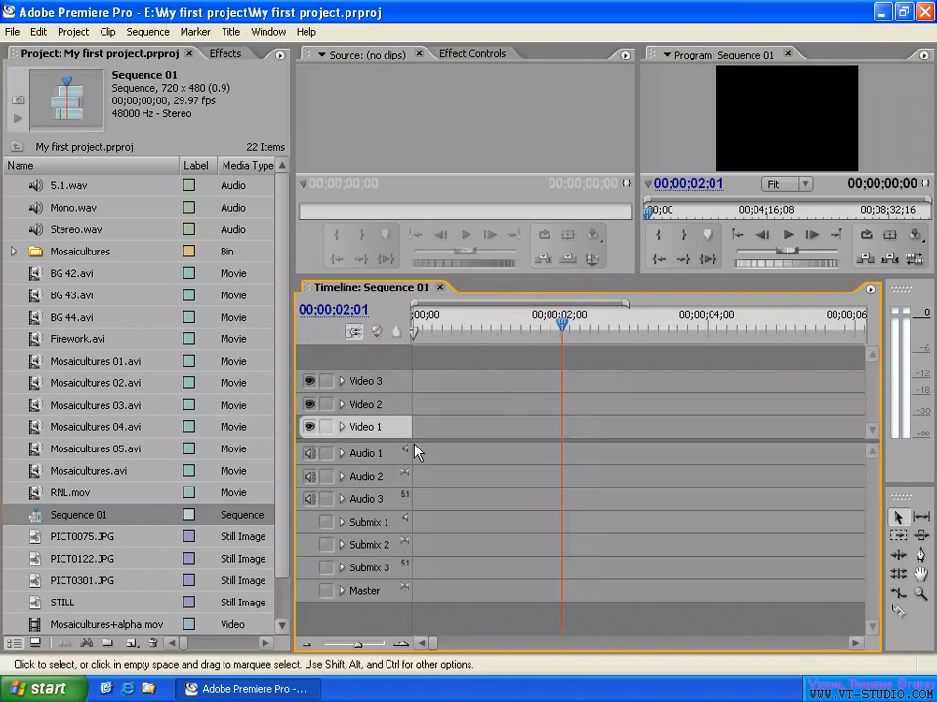
click(366, 453)
click(368, 477)
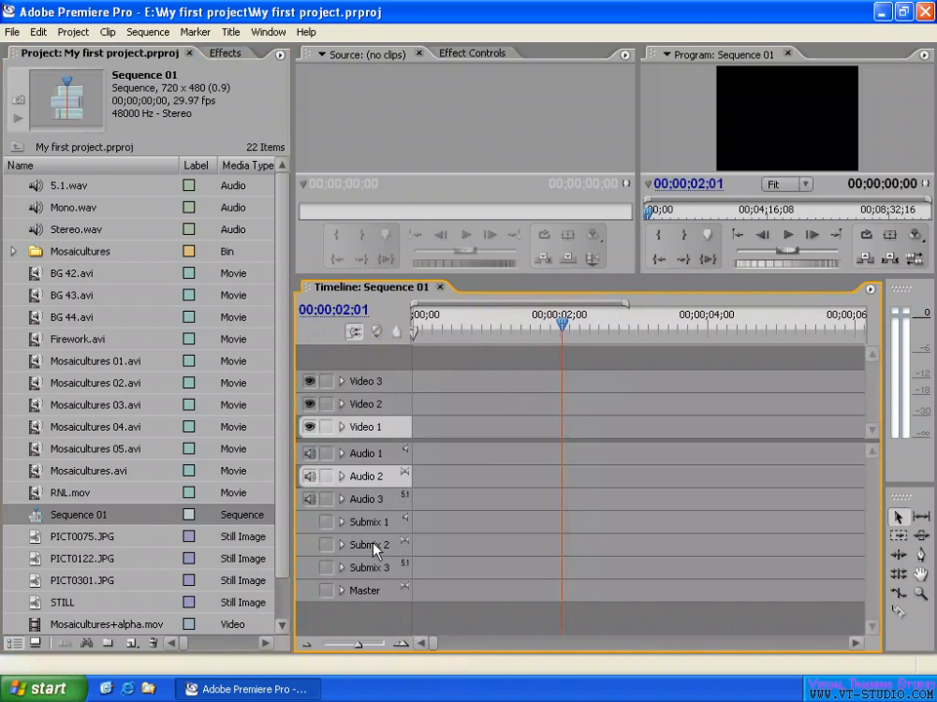
click(377, 549)
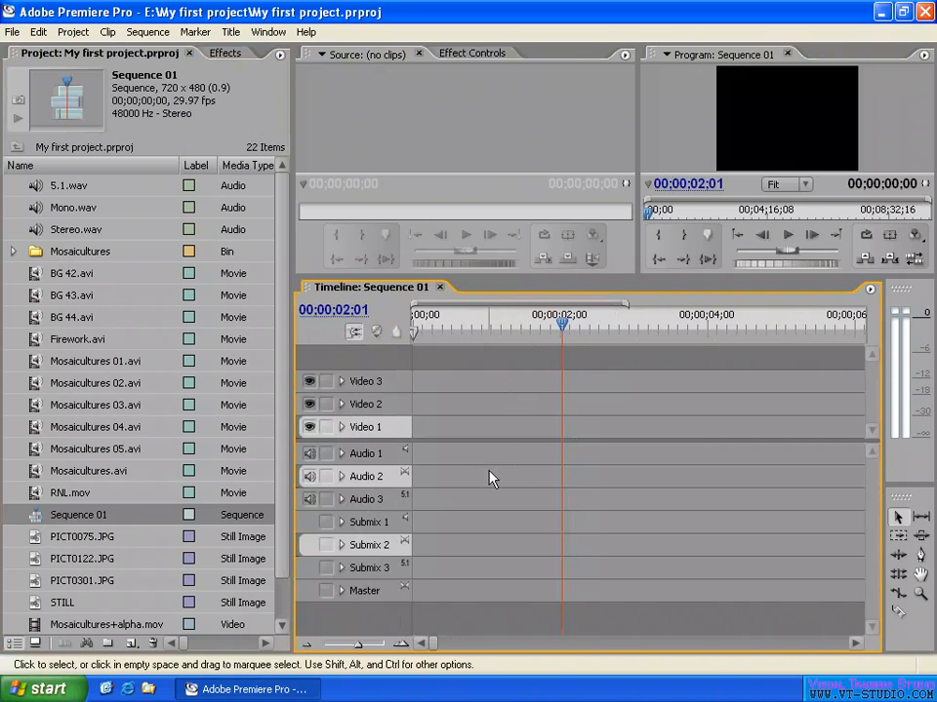
Target each video and audio track in turn, from Video 3 down, ending with Video 1 and Audio 3 targeted.
click(385, 383)
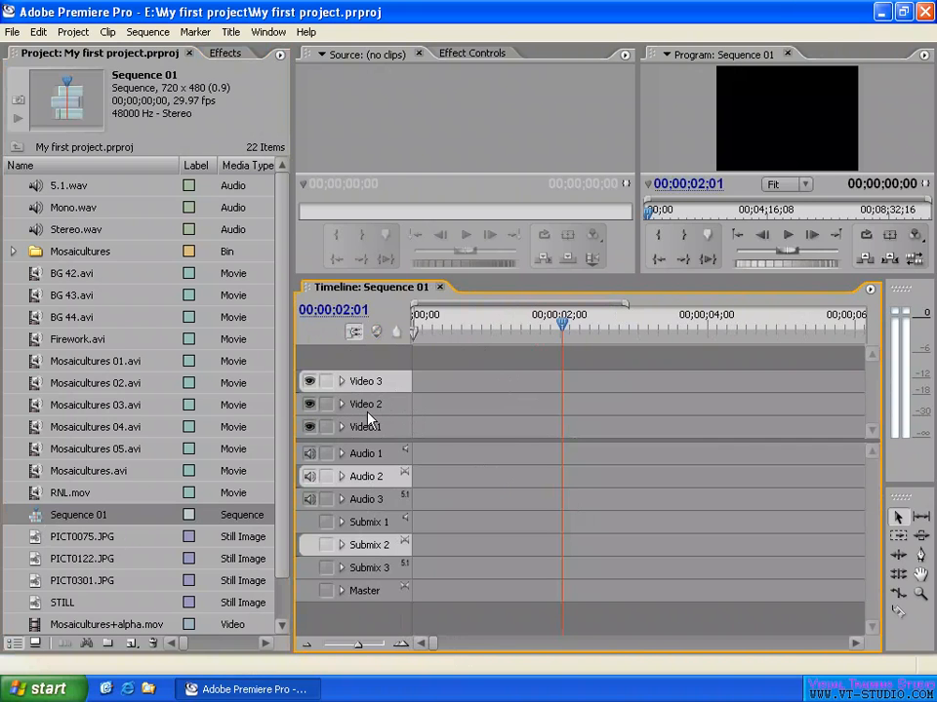
click(384, 404)
click(383, 431)
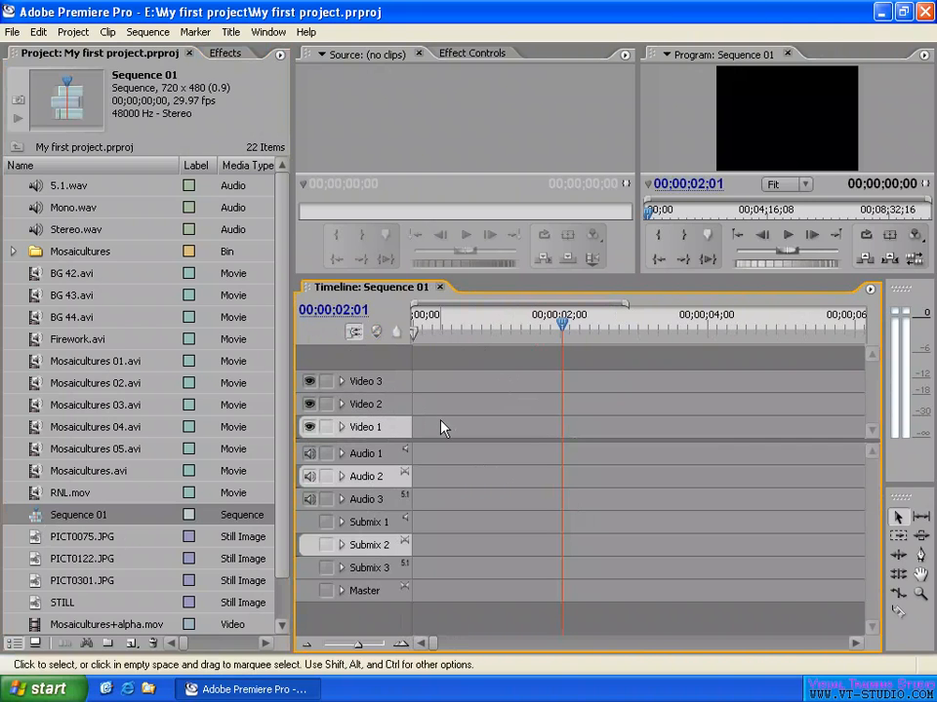
click(375, 455)
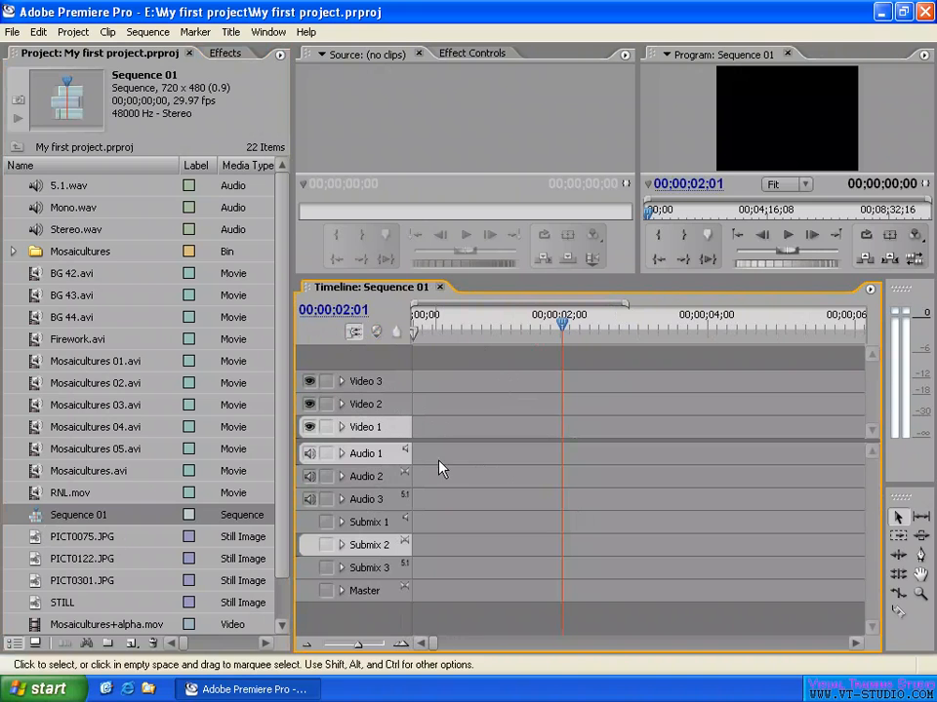
click(374, 482)
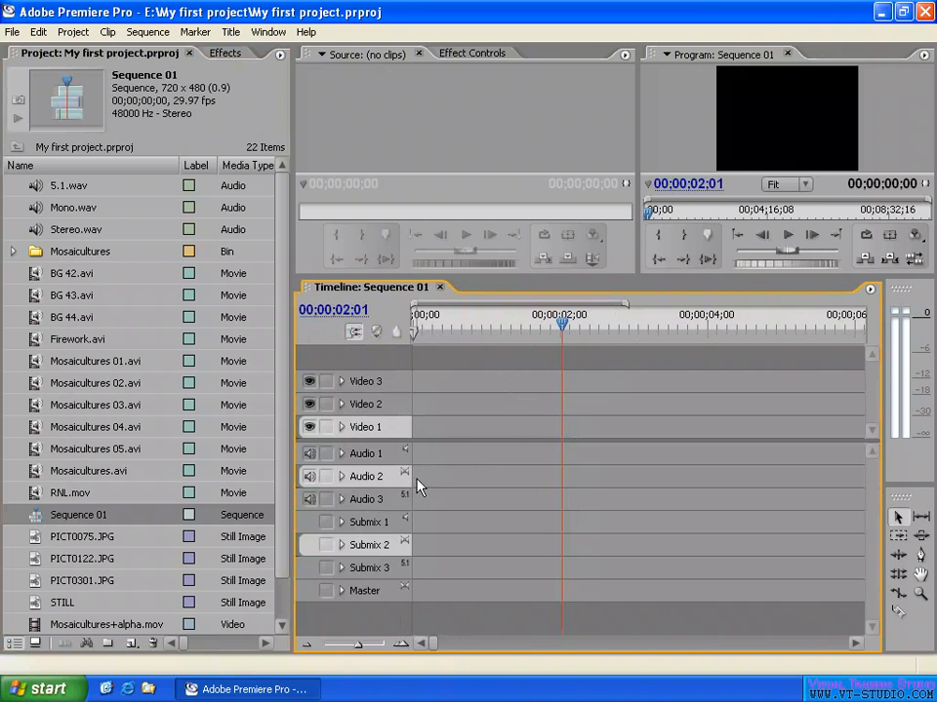
click(367, 499)
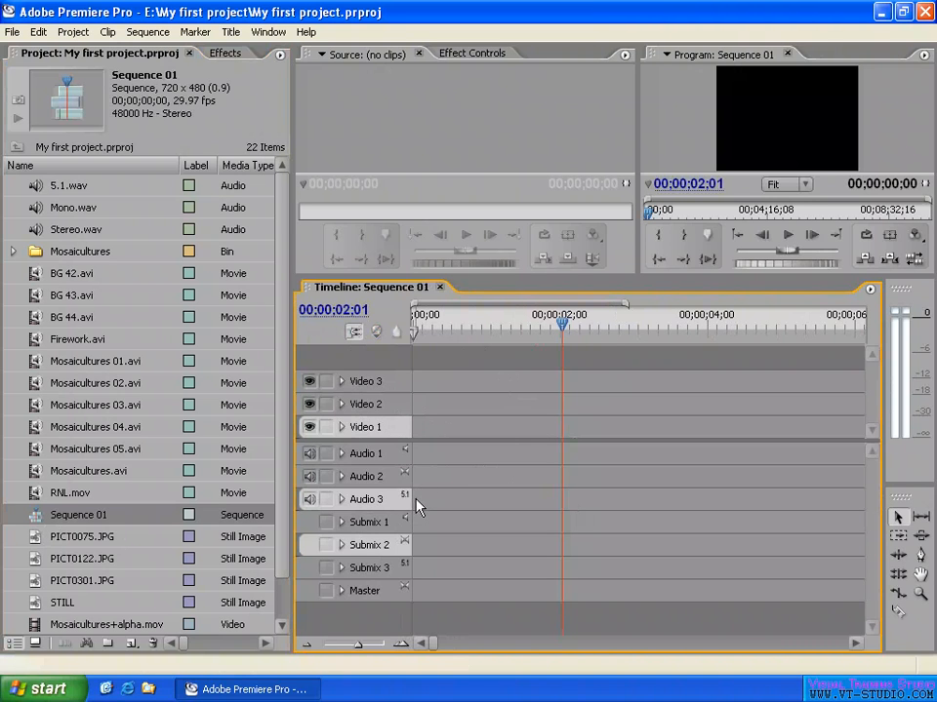
Target the mono, stereo and 5.1 submix tracks in turn, ending with Submix 3.
click(371, 529)
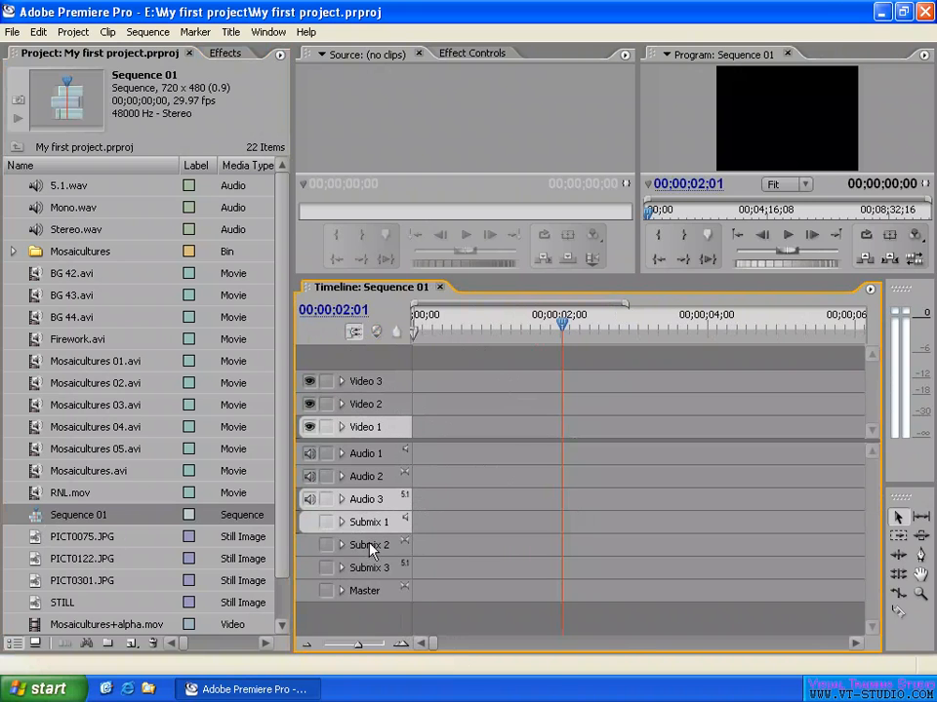
click(371, 549)
click(379, 572)
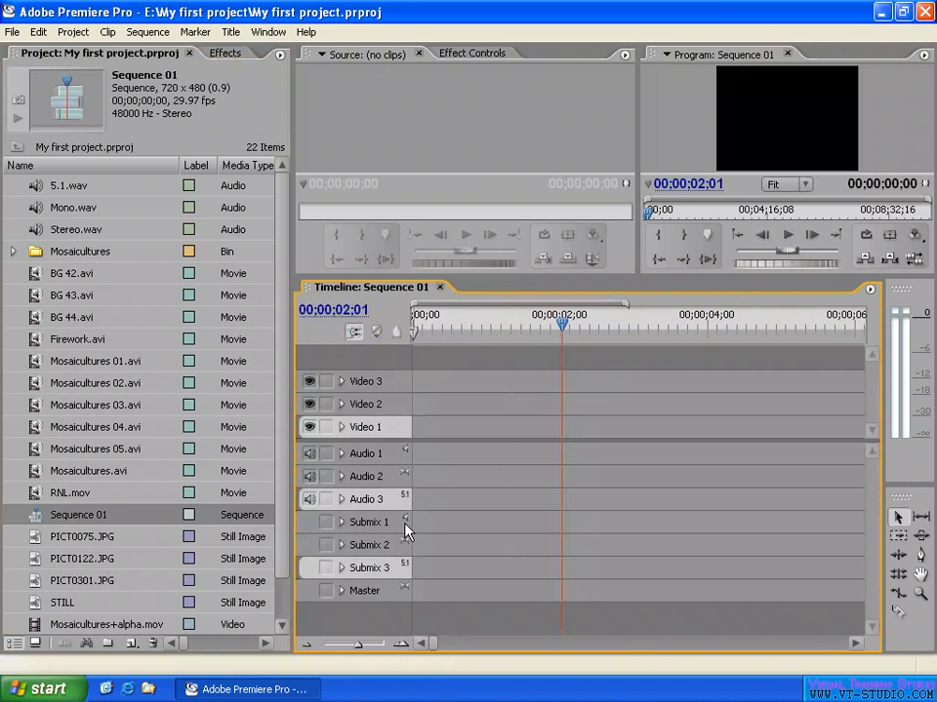
click(403, 529)
click(406, 548)
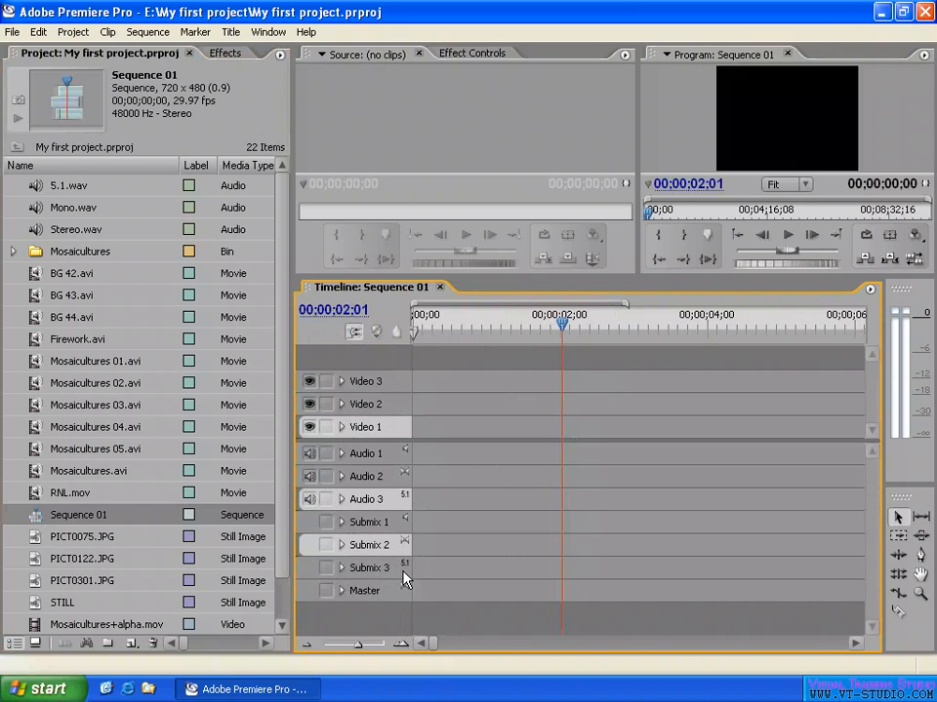
click(403, 572)
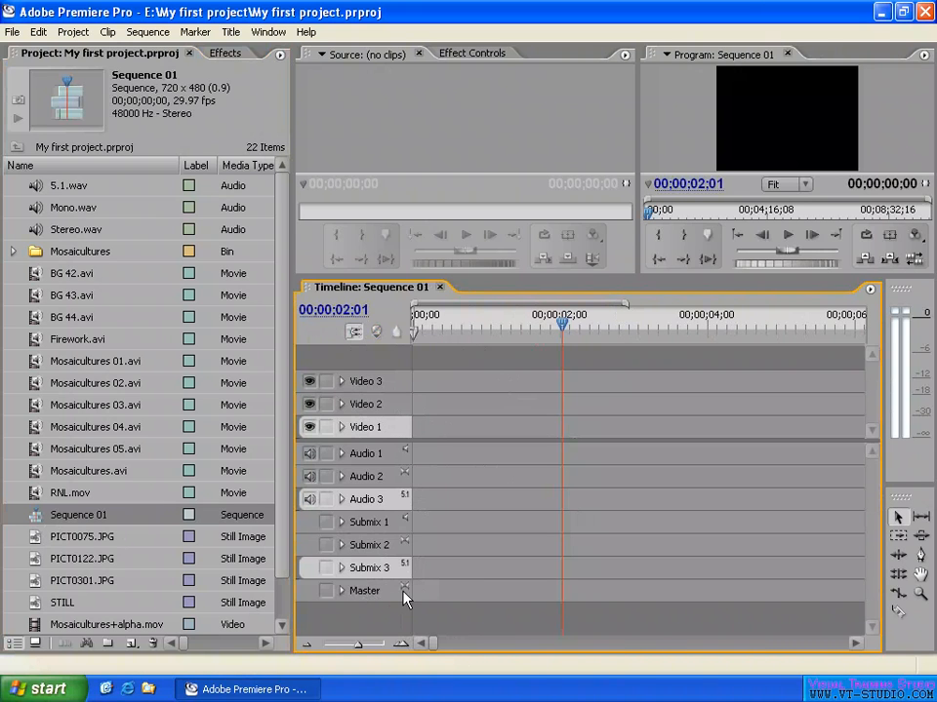
Examine the track settings and Master audio options offered for a new sequence, and cancel without creating one.
click(130, 643)
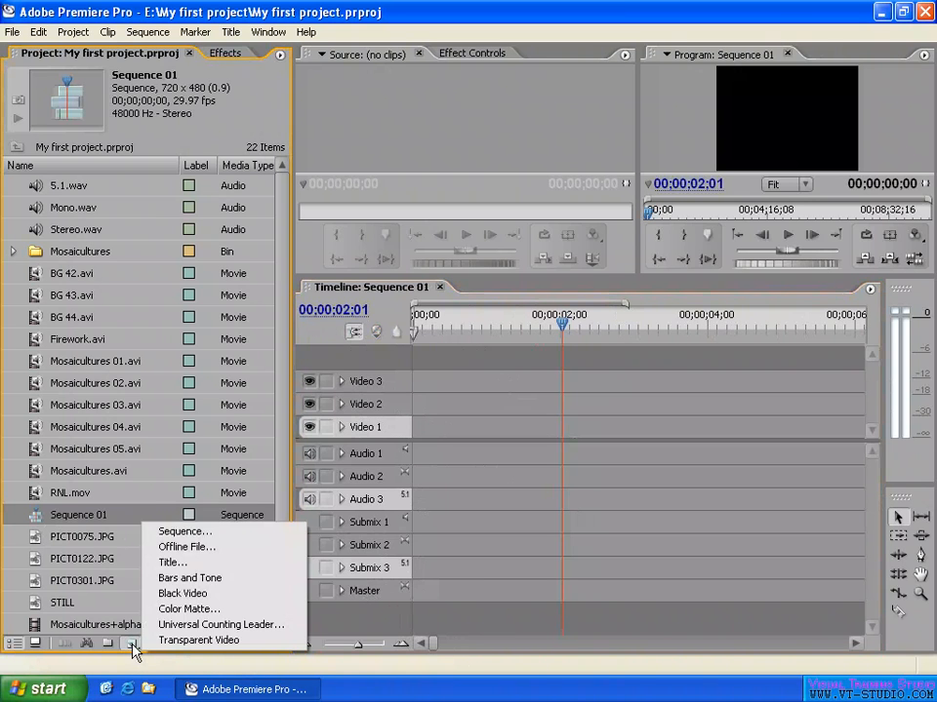
click(210, 531)
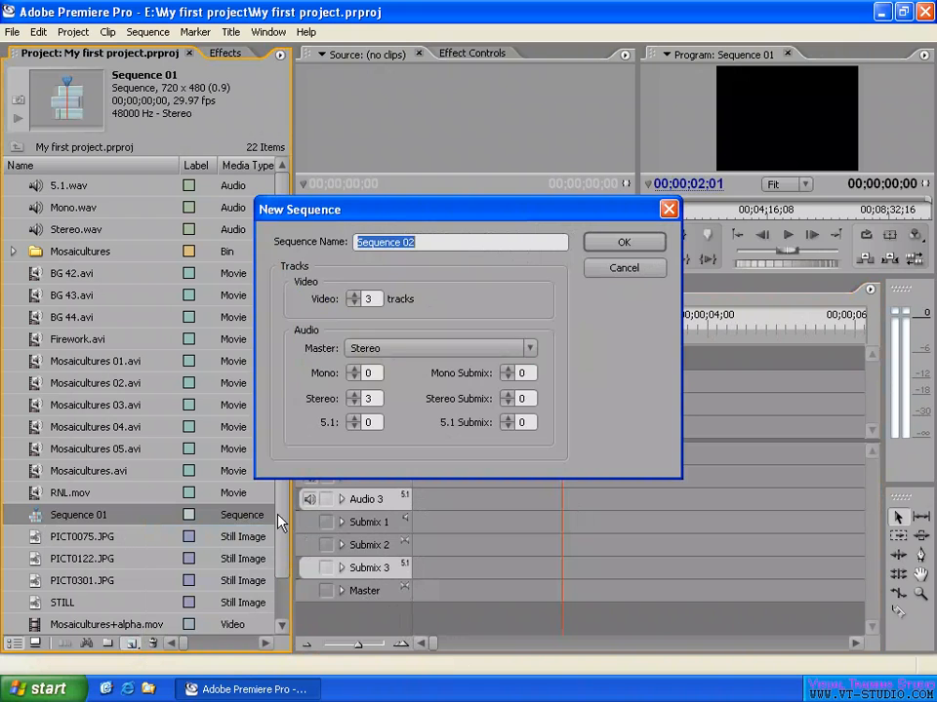
click(398, 351)
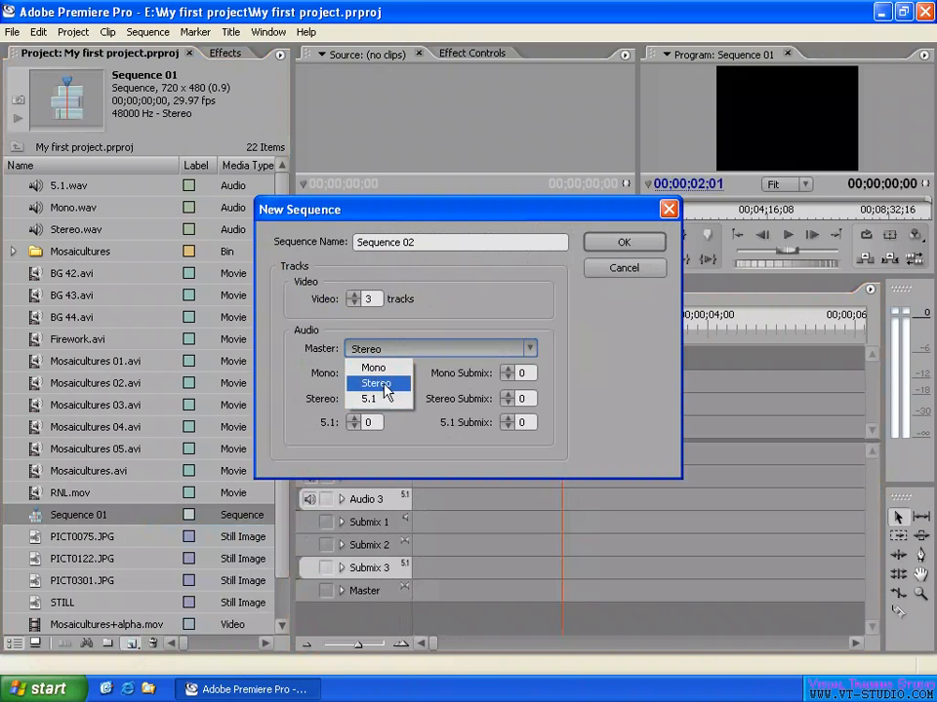
click(384, 383)
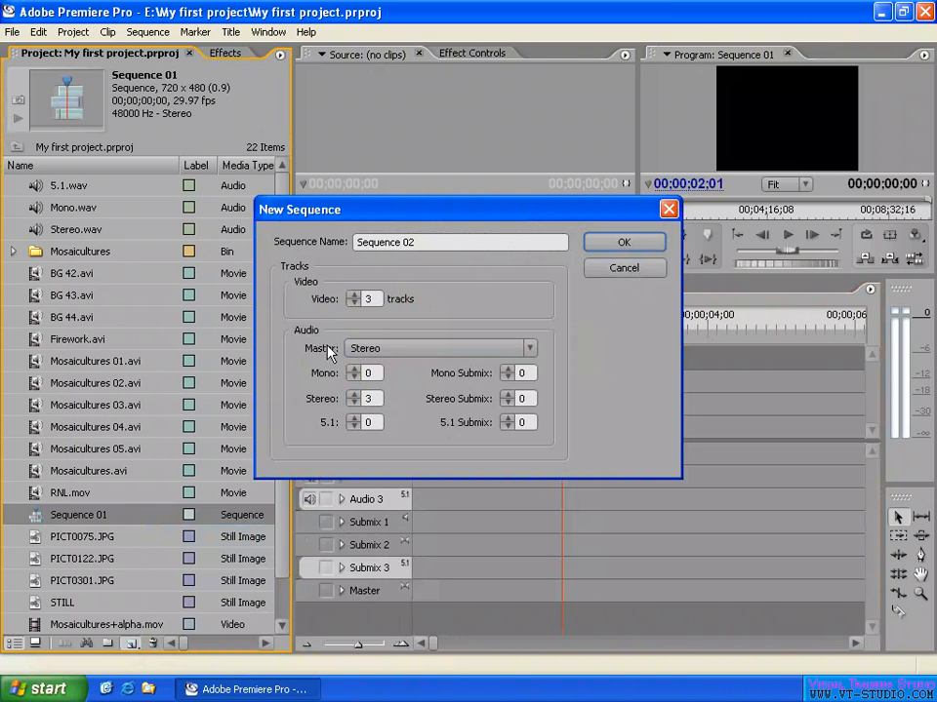
click(624, 271)
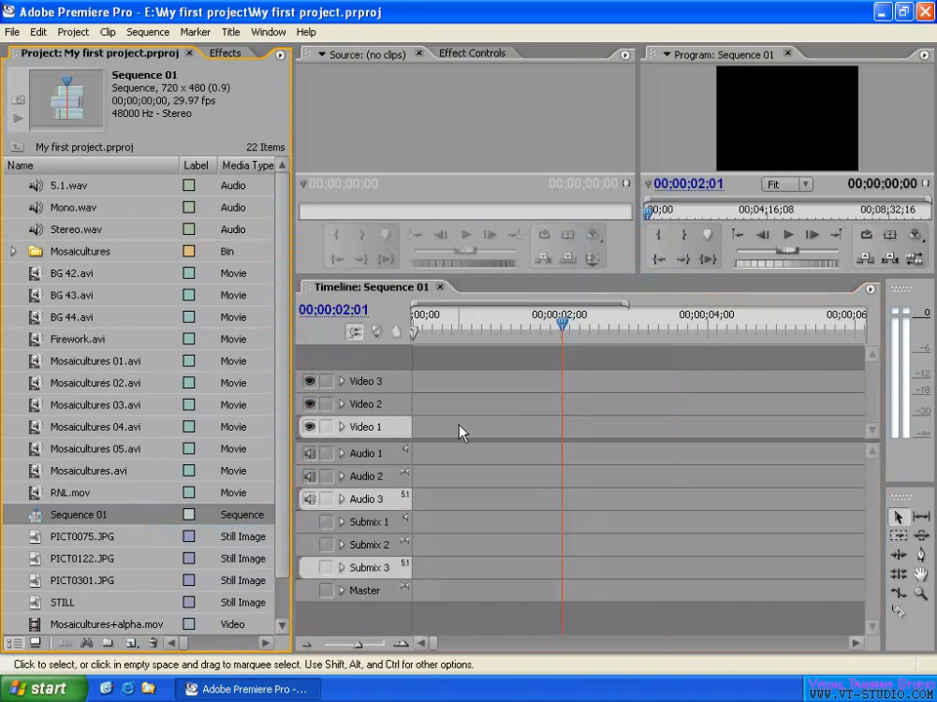
Target the Video 1 and Audio 2 tracks and view the track commands available for Audio 2.
click(391, 383)
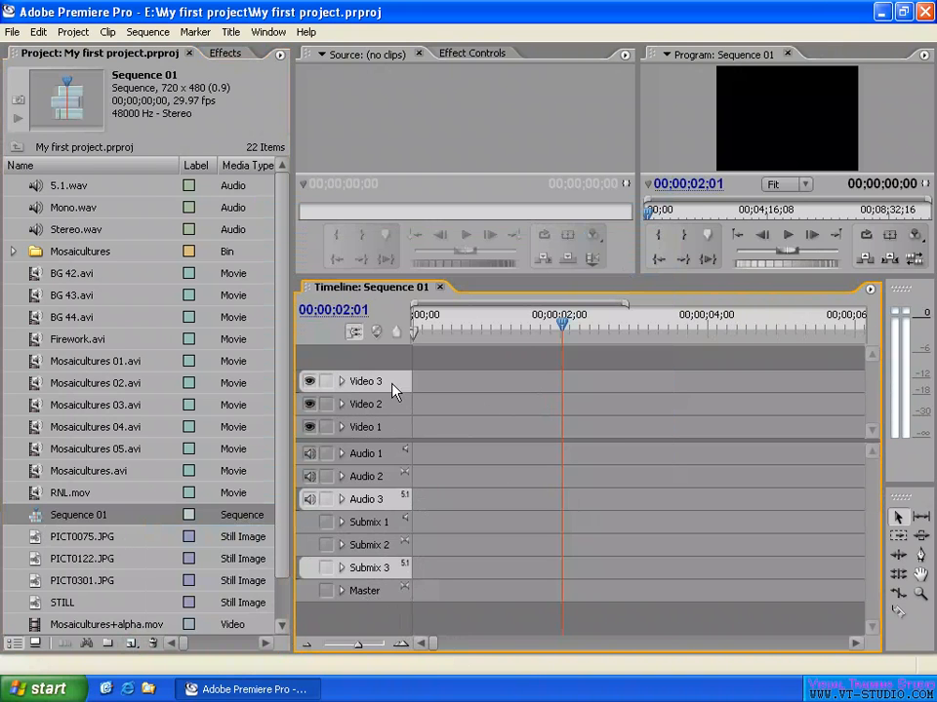
click(391, 428)
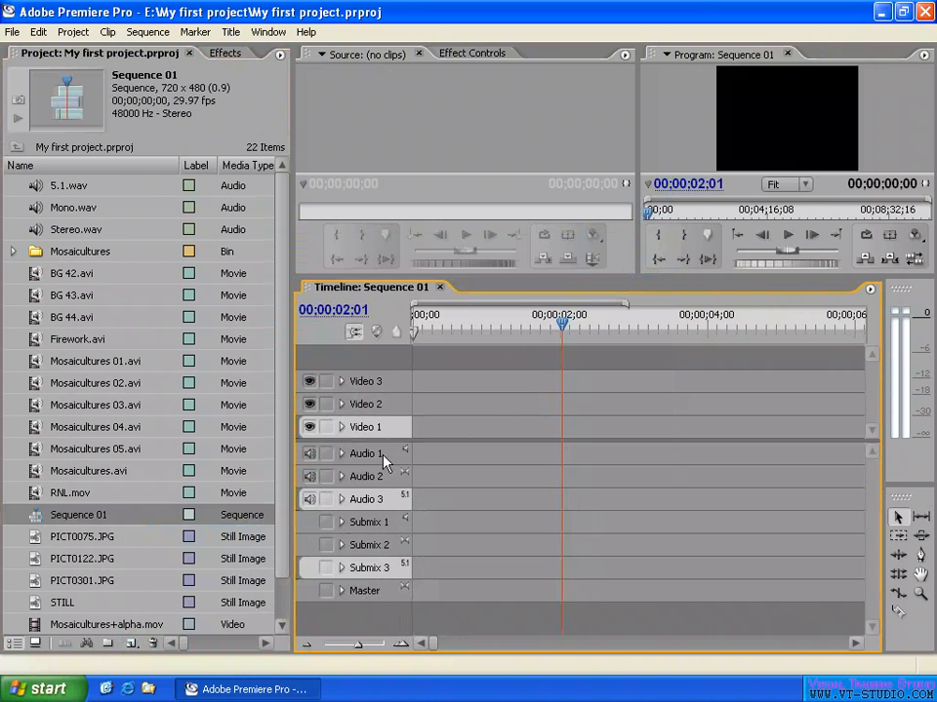
click(383, 482)
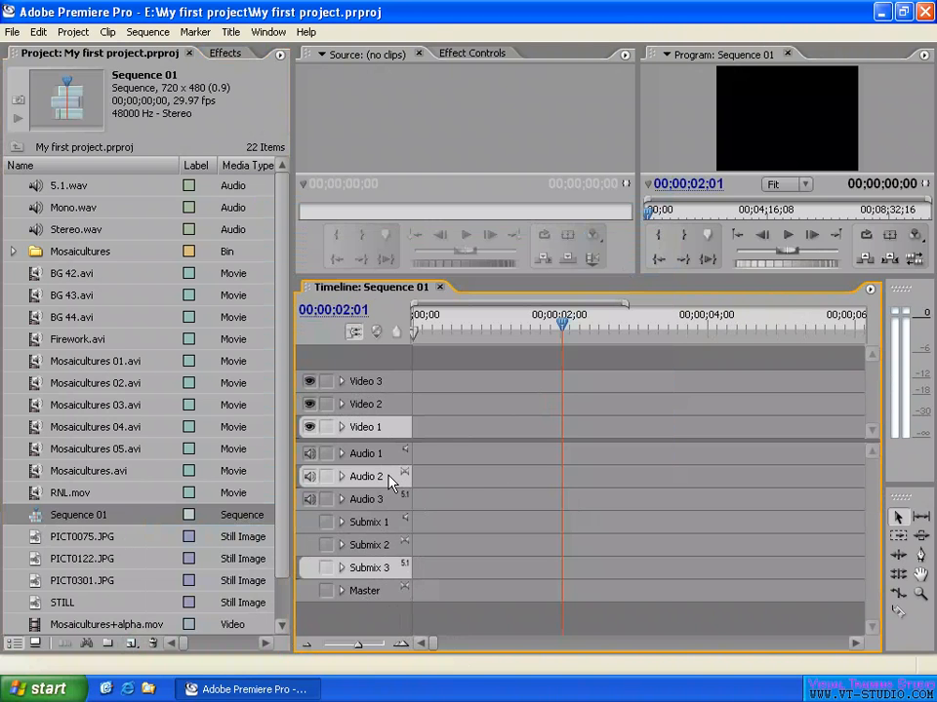
right_click(388, 482)
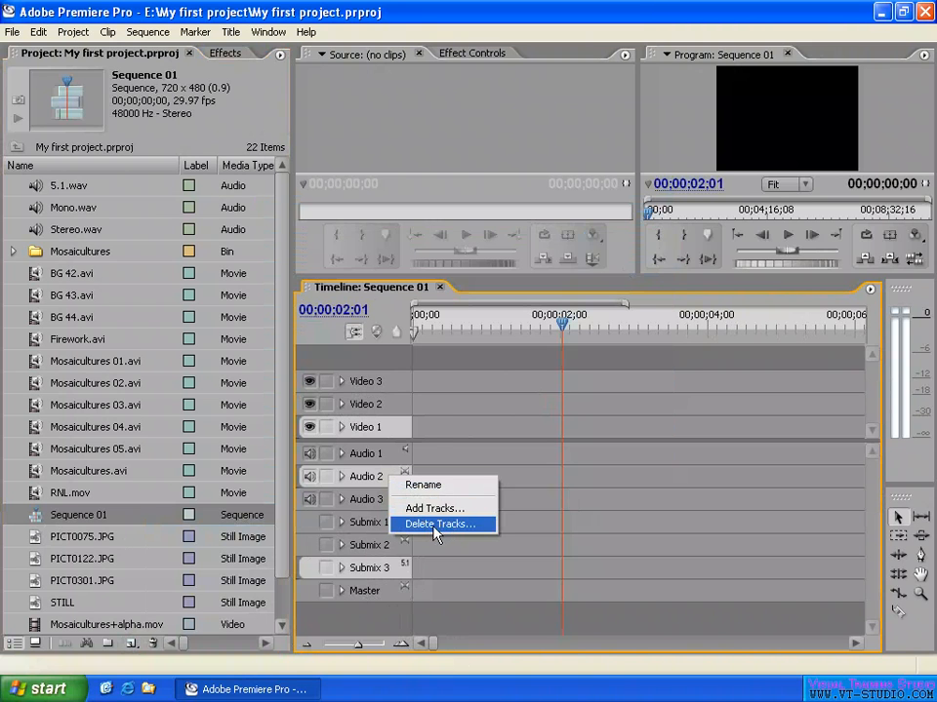
Target the Video 3, Audio 2 and Submix 1 tracks.
click(366, 453)
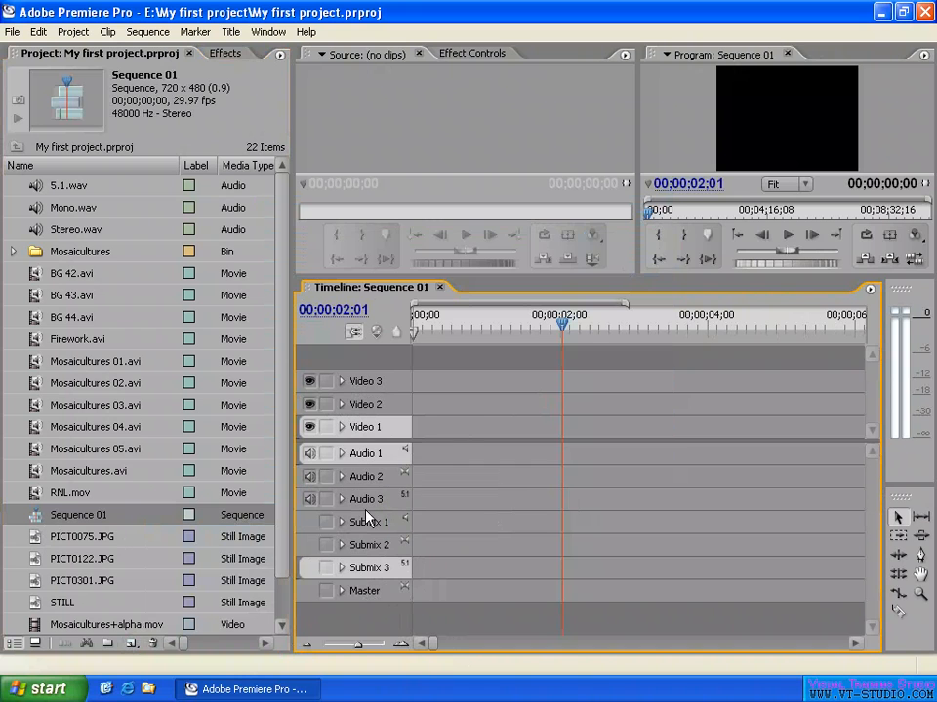
click(367, 522)
click(370, 500)
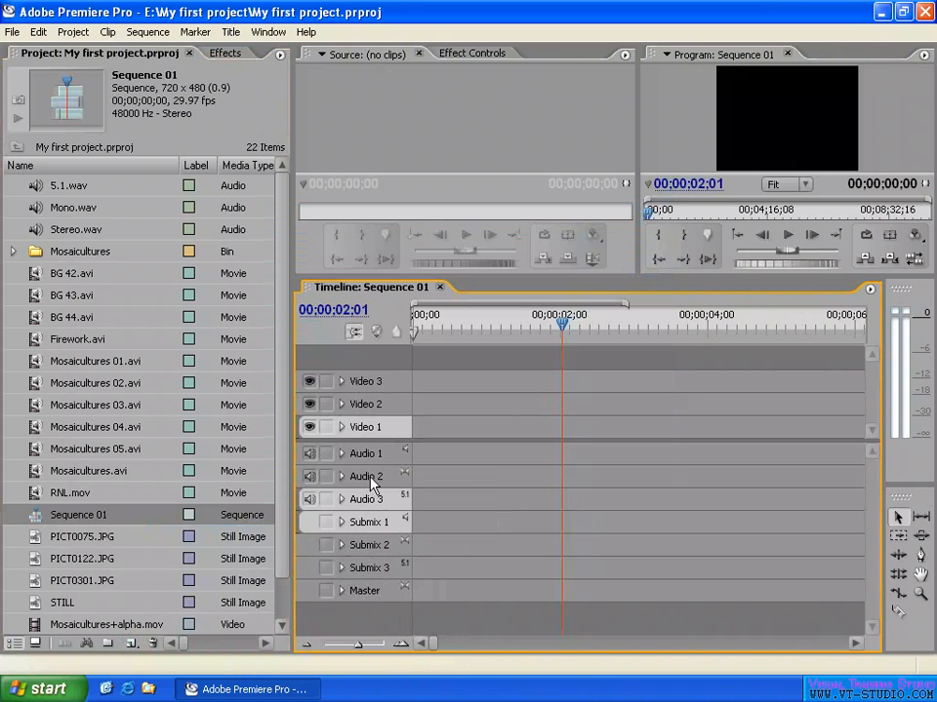
click(373, 477)
click(380, 385)
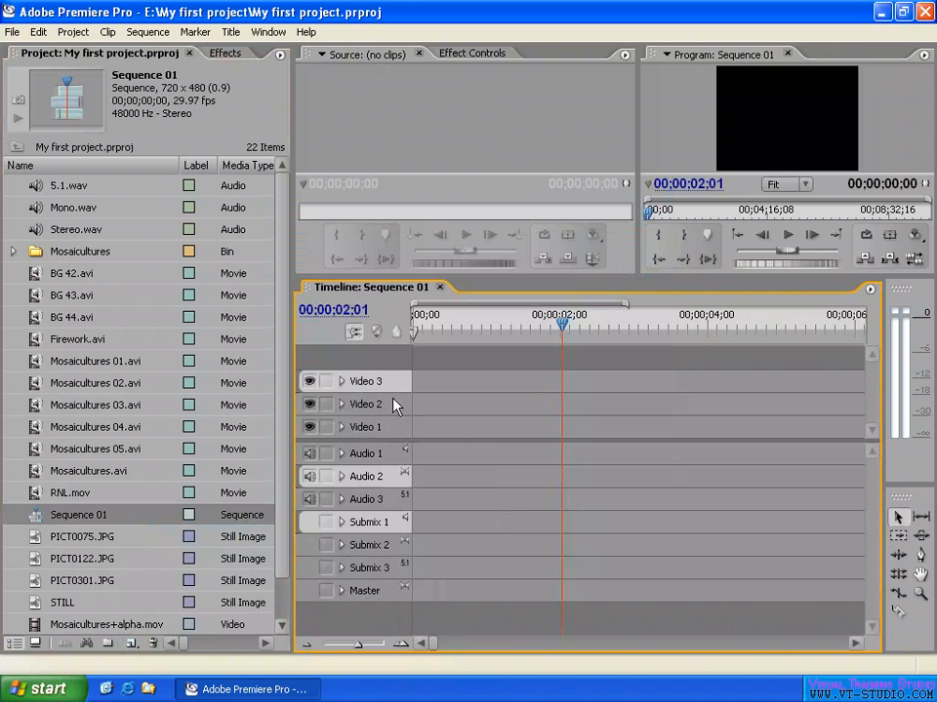
Rename the video tracks Video 3, Video 2 and Video 1 as 3, 2 and 1.
right_click(390, 384)
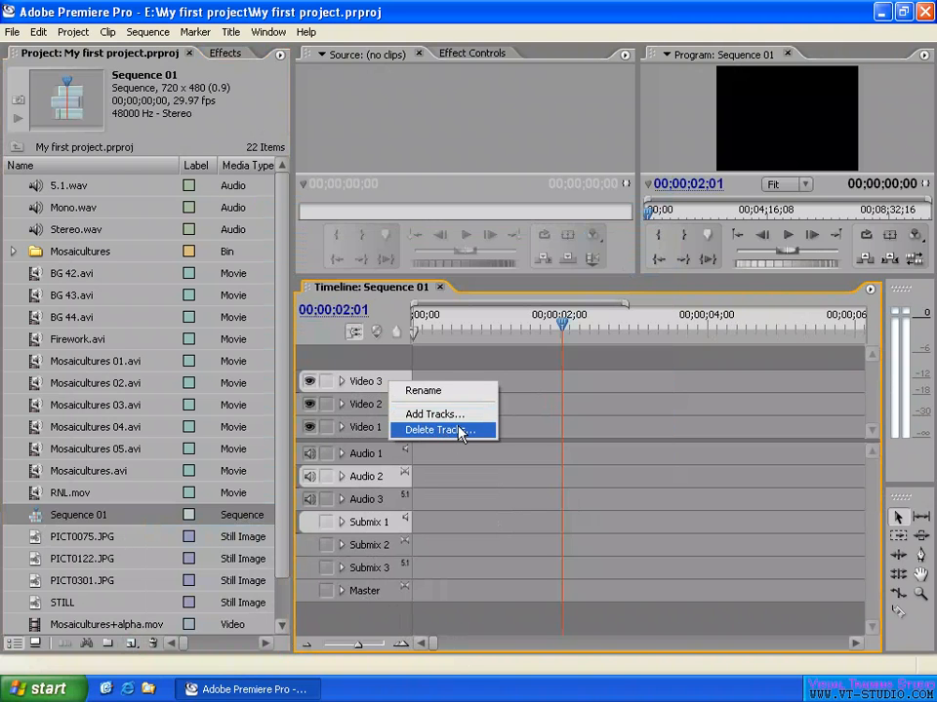
click(433, 390)
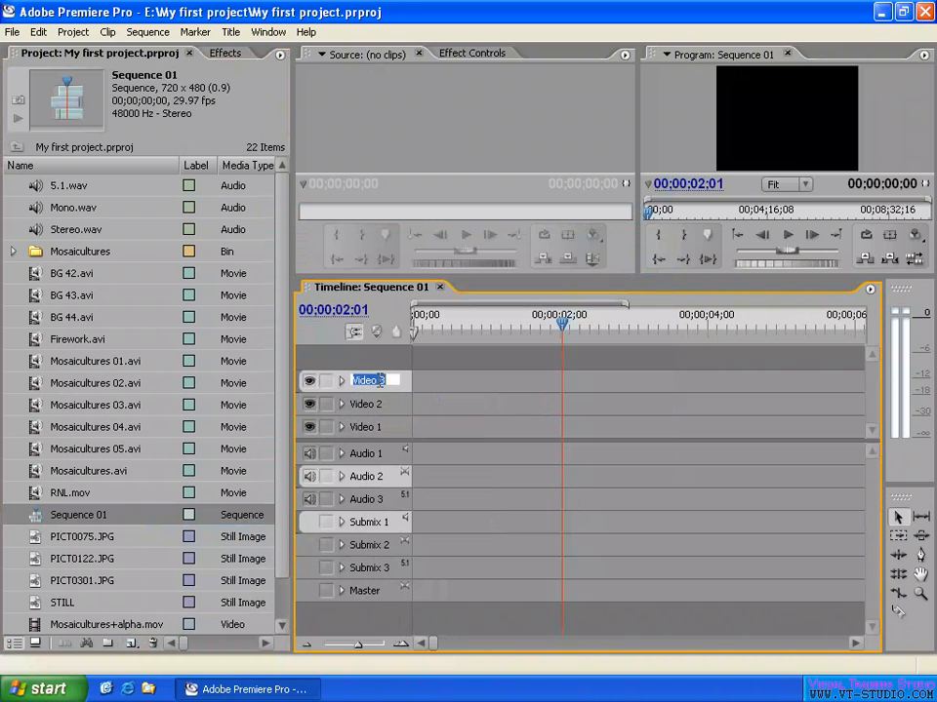
text(3)
right_click(384, 402)
click(398, 409)
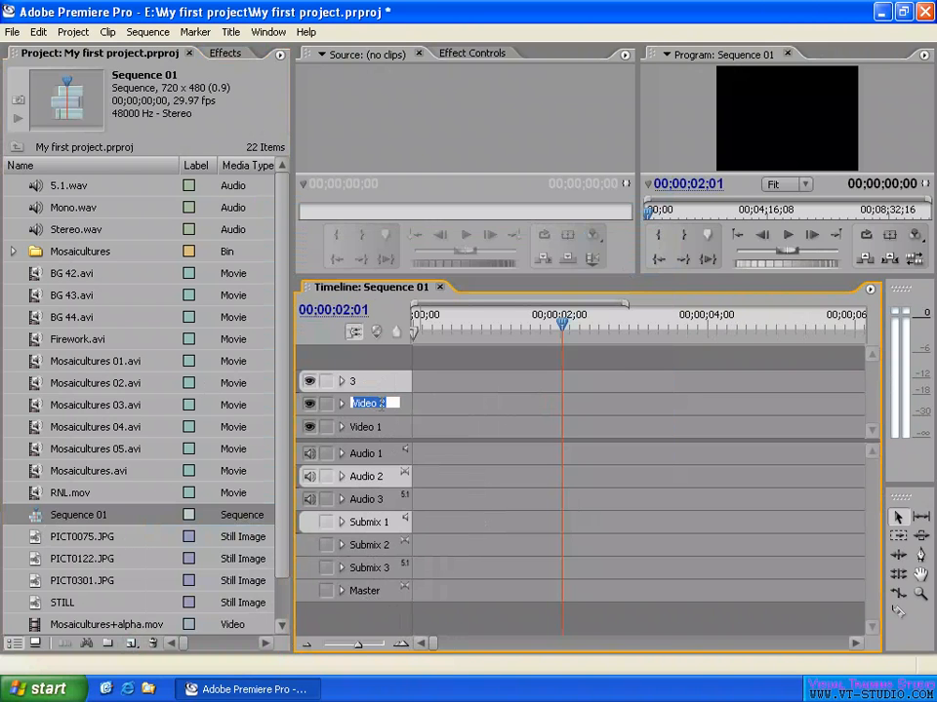
text(2)
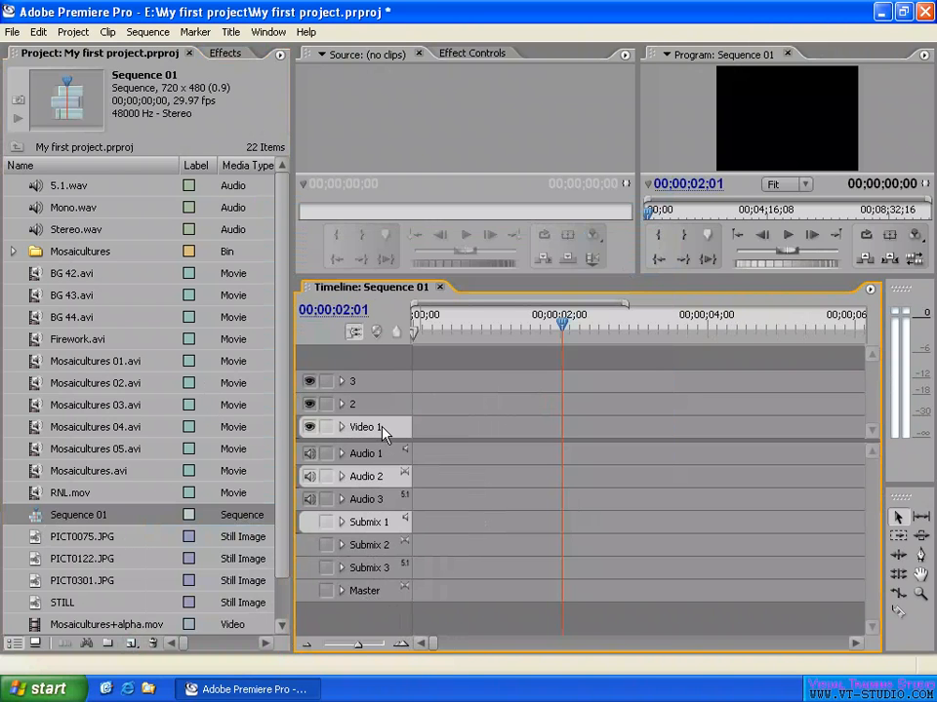
right_click(372, 428)
click(422, 447)
text(1)
key(Return)
Rename the audio tracks Audio 1, Audio 2 and Audio 3 as 1, 2 and 3.
right_click(376, 460)
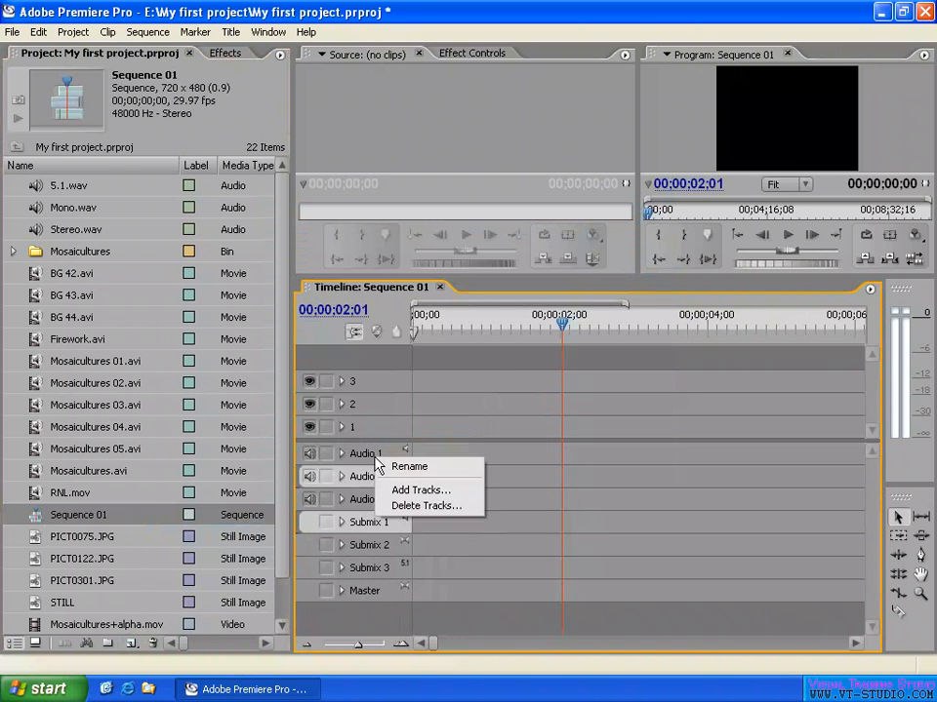
click(400, 466)
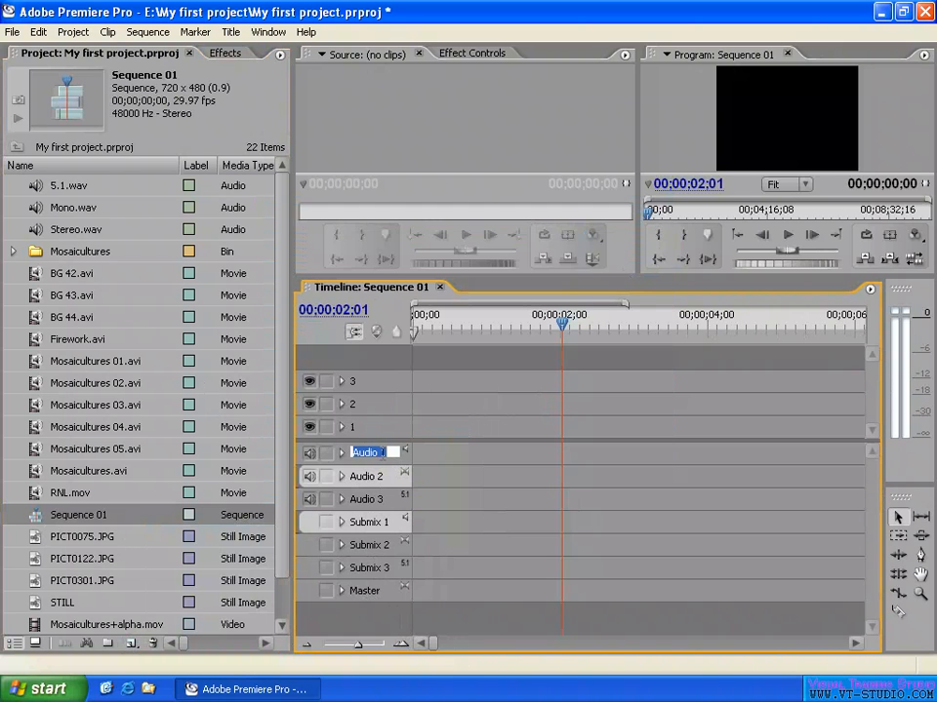
text(1)
right_click(386, 484)
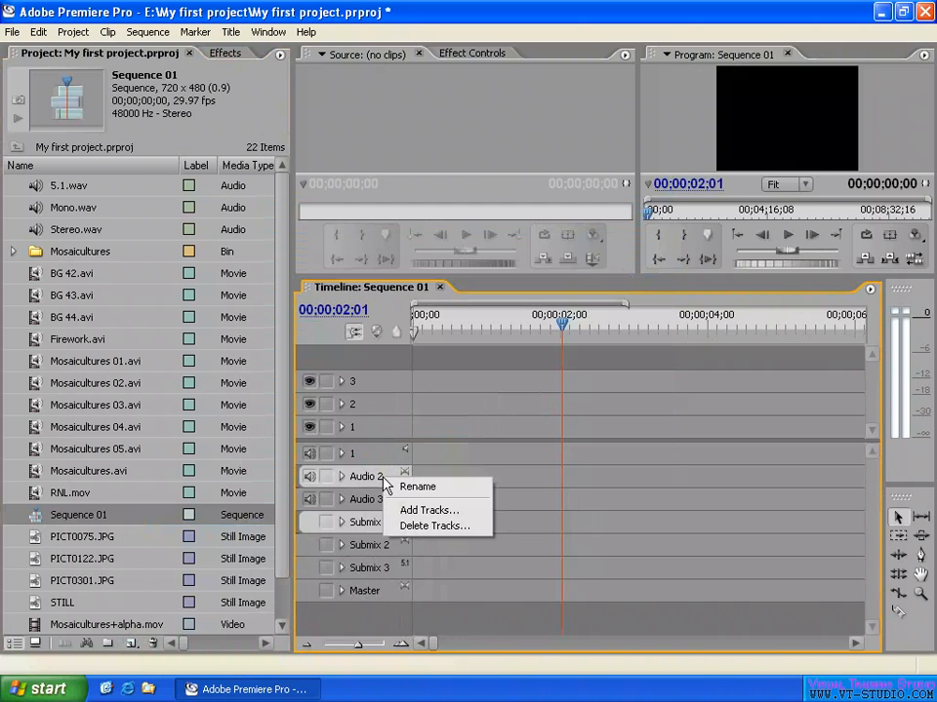
click(402, 490)
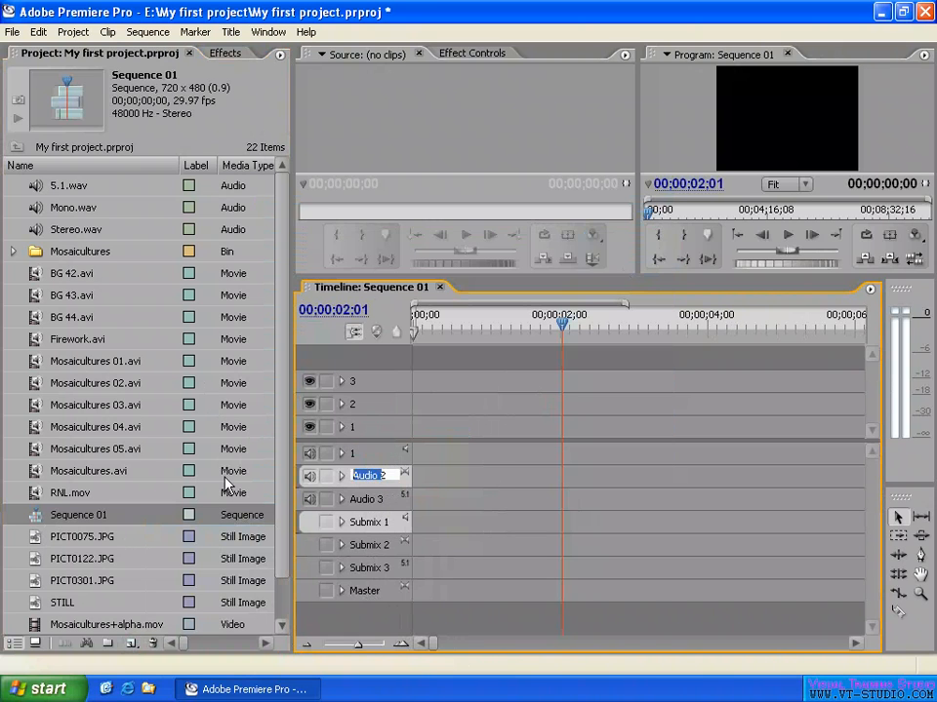
text(2)
right_click(386, 501)
click(449, 509)
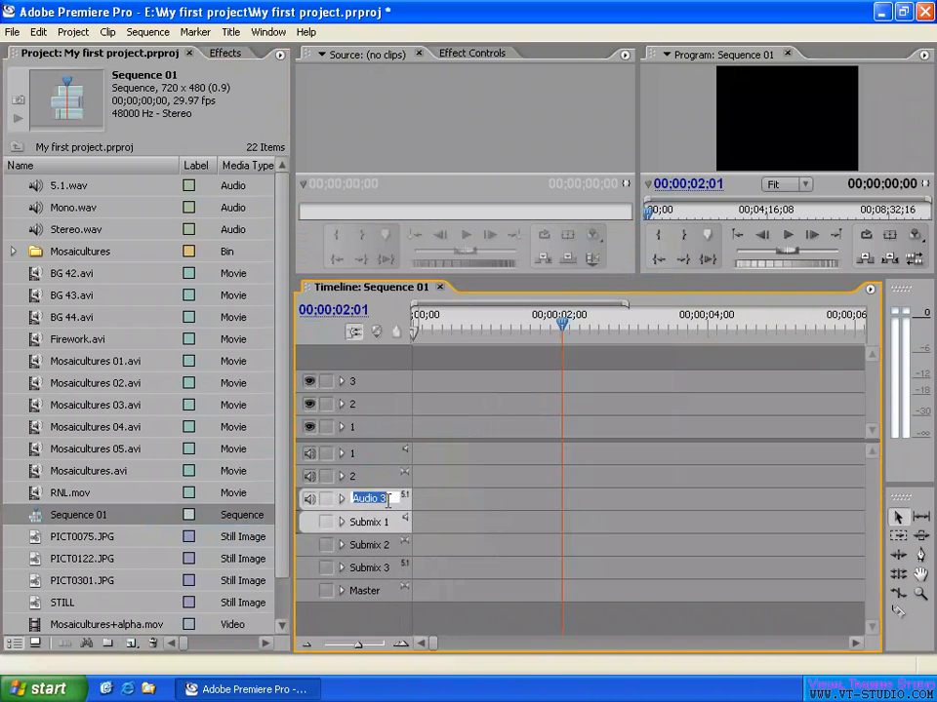
text(3)
key(Return)
Try to rename the Submix 1 track in Sequence 01.
right_click(382, 522)
click(404, 528)
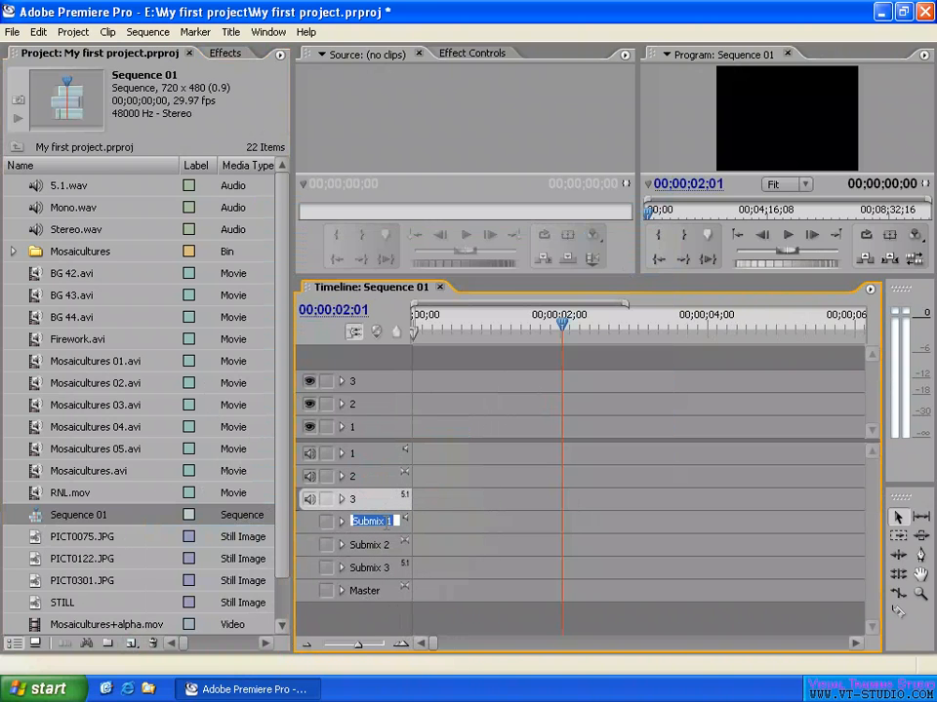
click(301, 523)
right_click(381, 527)
click(404, 530)
drag(387, 523, 263, 537)
right_click(382, 527)
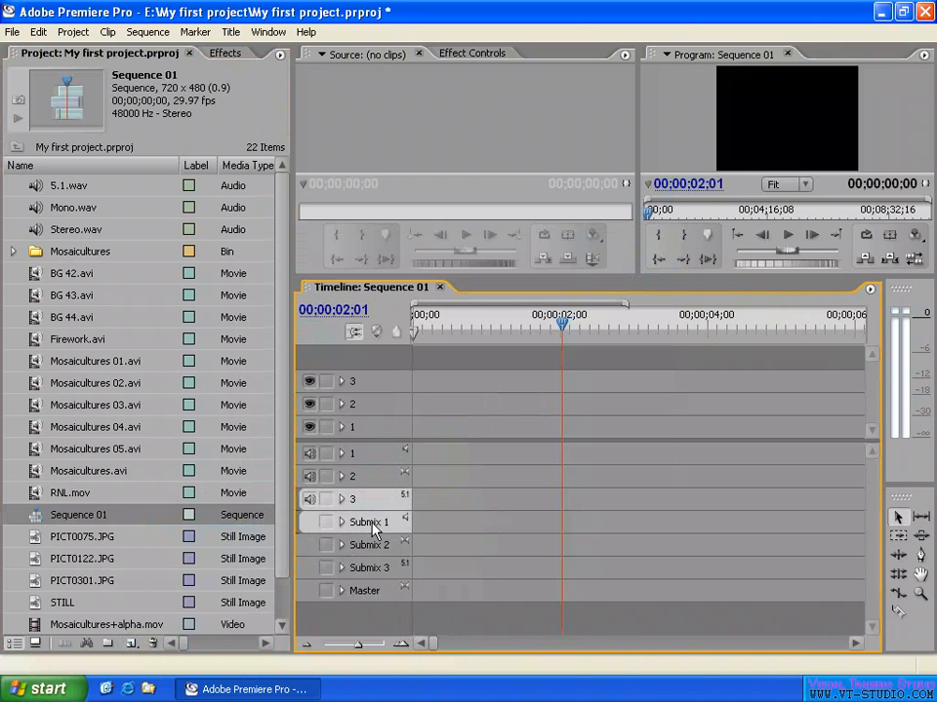
click(420, 535)
click(472, 527)
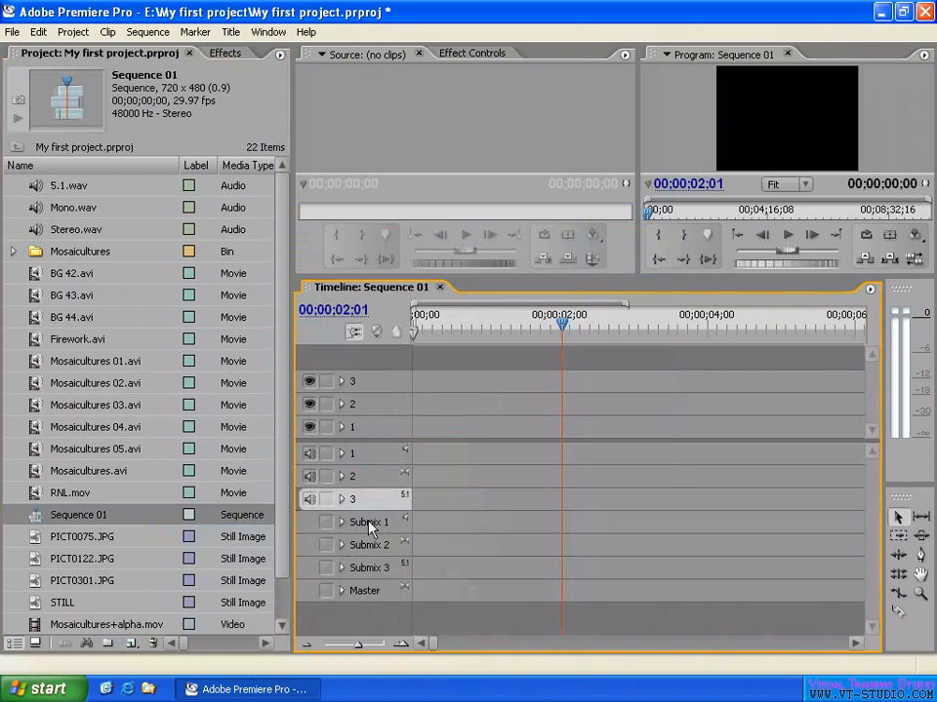
Try to rename the Submix 2 track as 2.
right_click(380, 550)
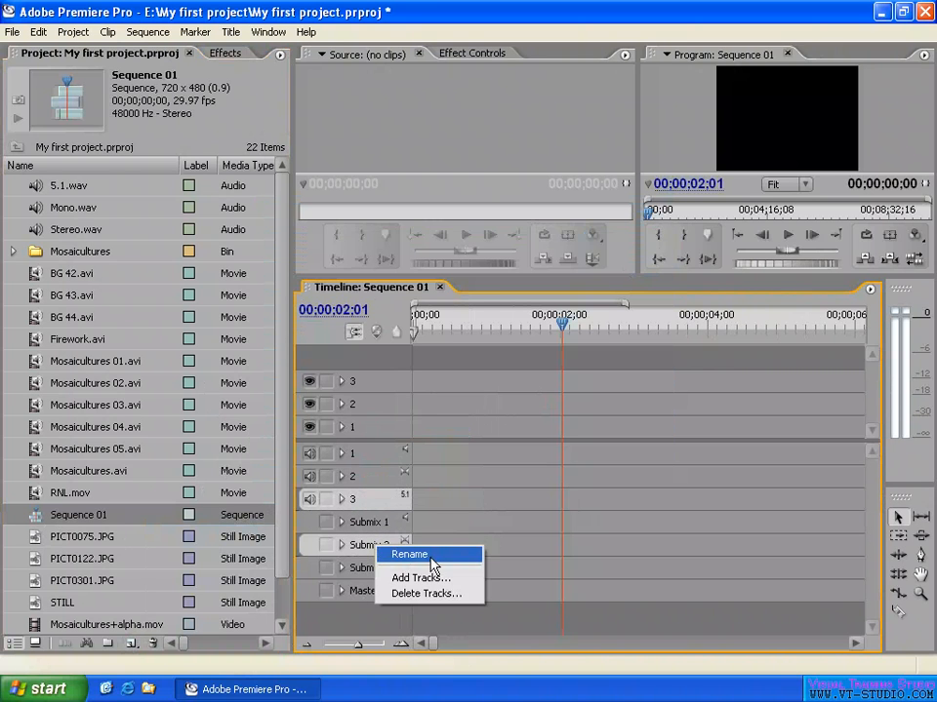
click(418, 555)
click(387, 546)
double_click(387, 546)
text(2)
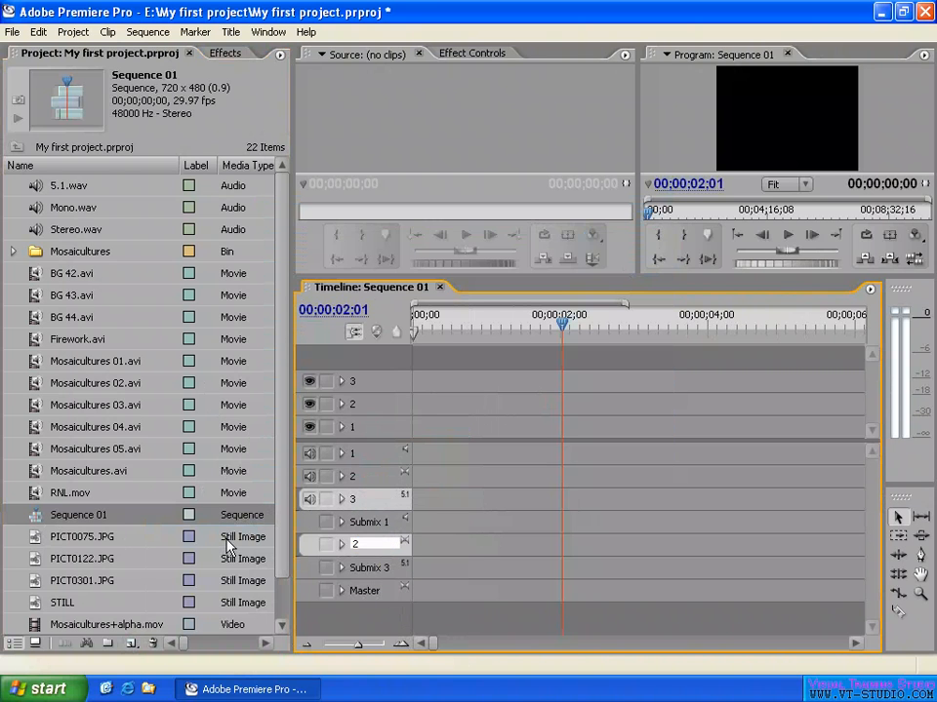
key(Escape)
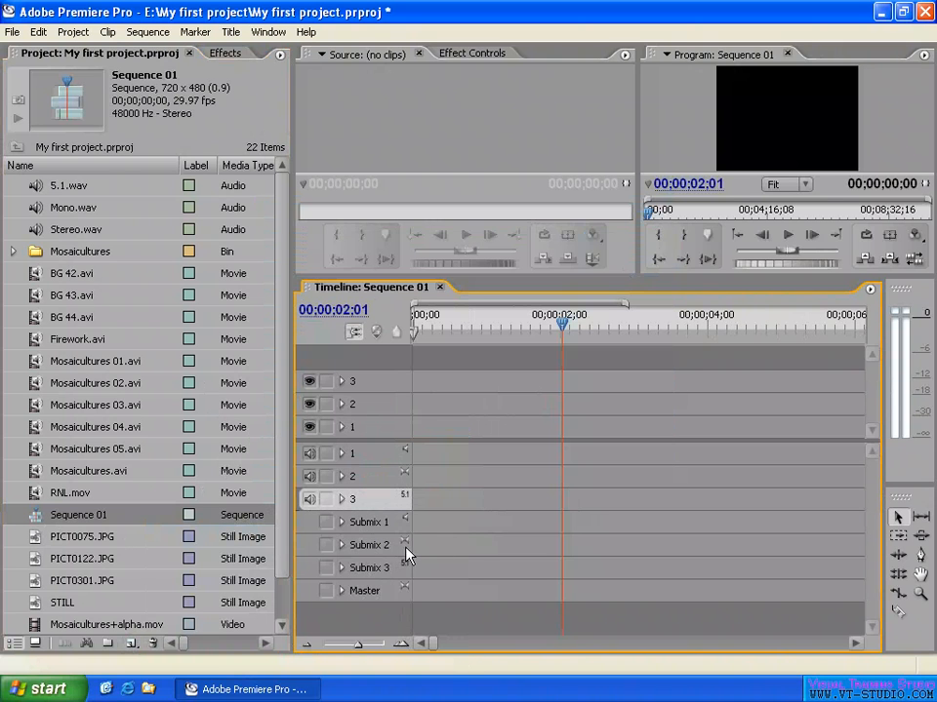
right_click(367, 553)
click(400, 556)
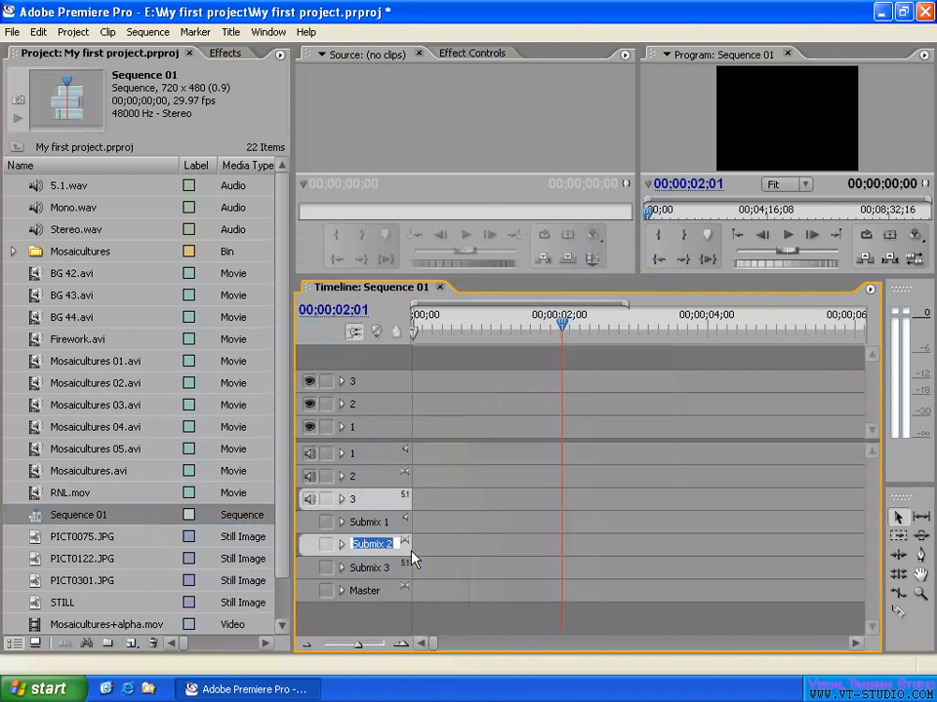
click(387, 544)
drag(387, 543, 276, 540)
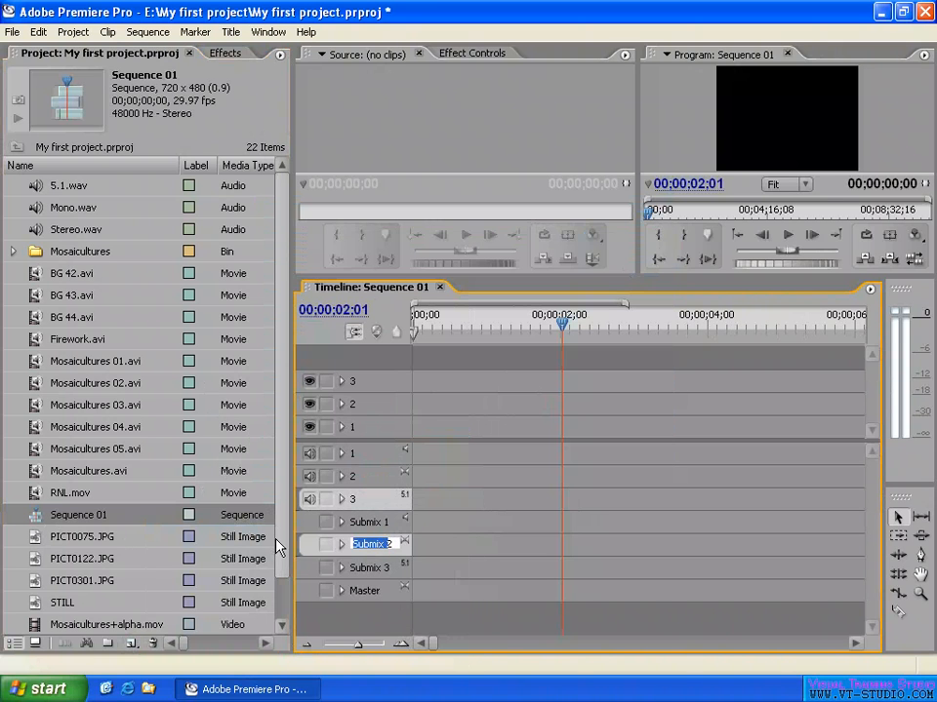
key(Delete)
key(Return)
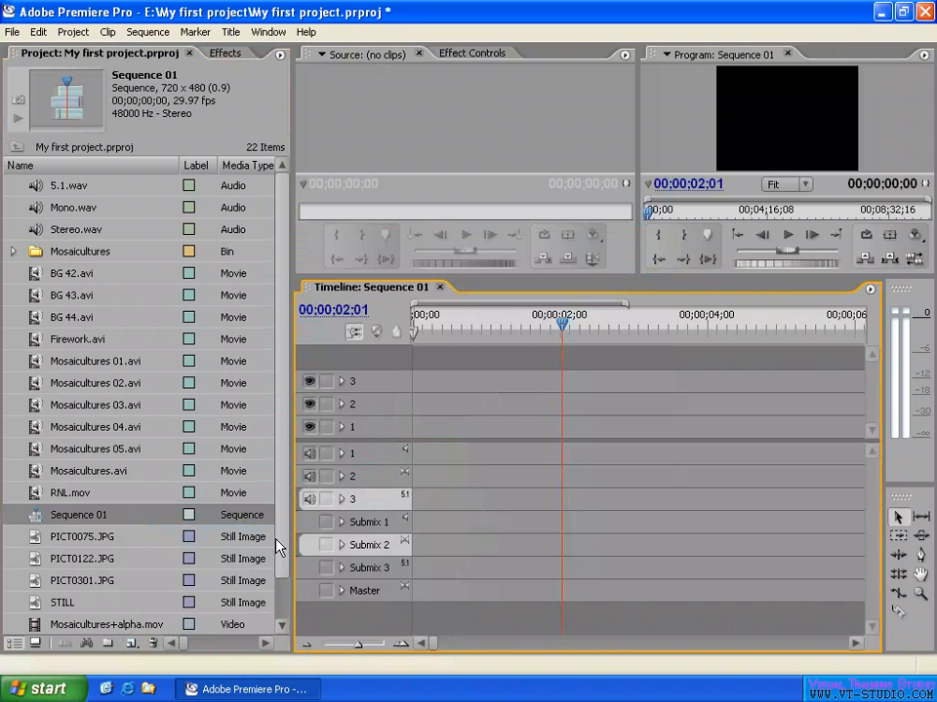
Try to shorten the name of the Submix 3 track to 3.
right_click(377, 567)
click(402, 573)
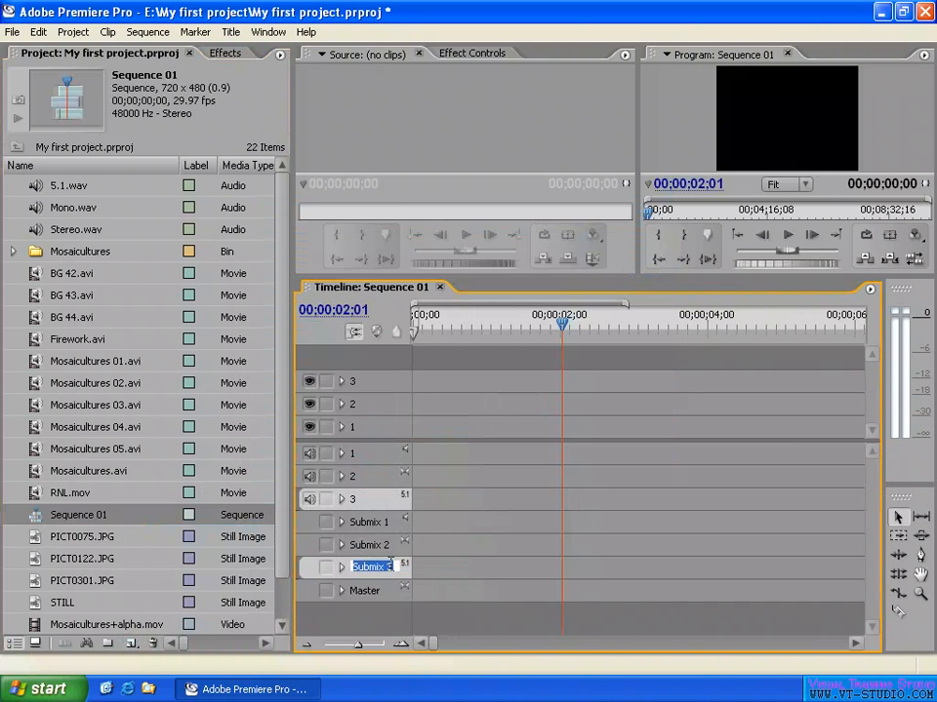
drag(389, 566, 247, 570)
key(Delete)
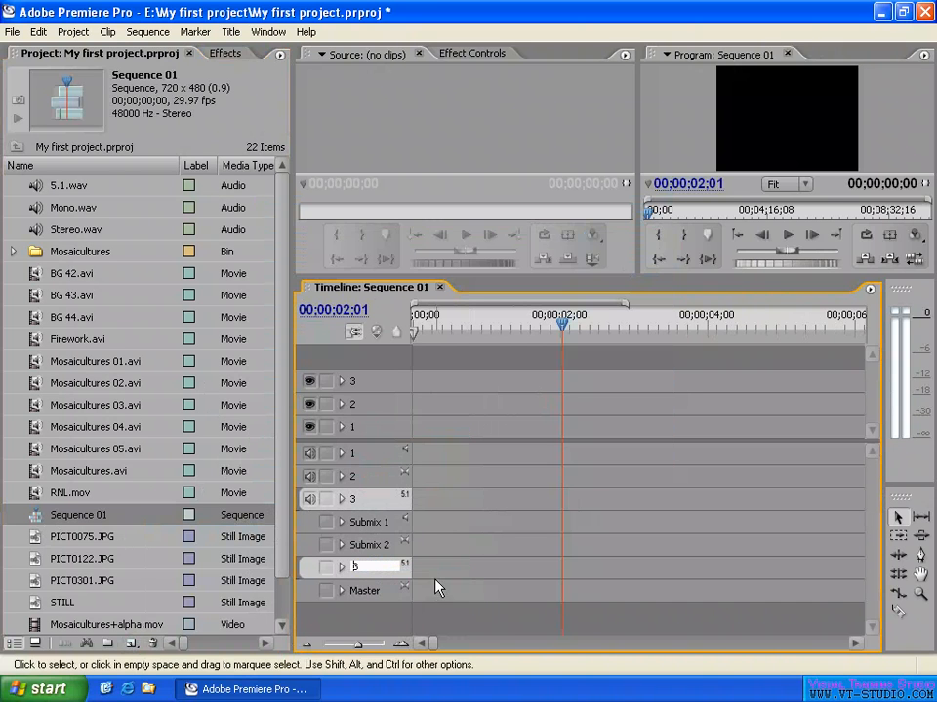
key(Escape)
Open the Mosaicultures sequence from its bin and add one stereo audio submix track, with 0 video and 0 audio tracks.
click(12, 251)
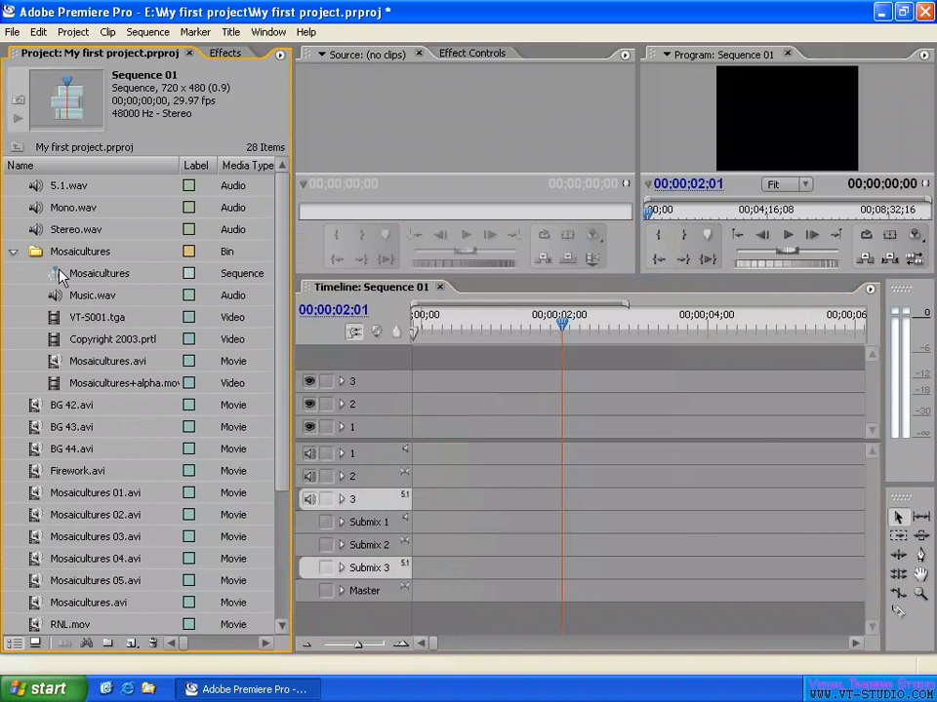
double_click(60, 276)
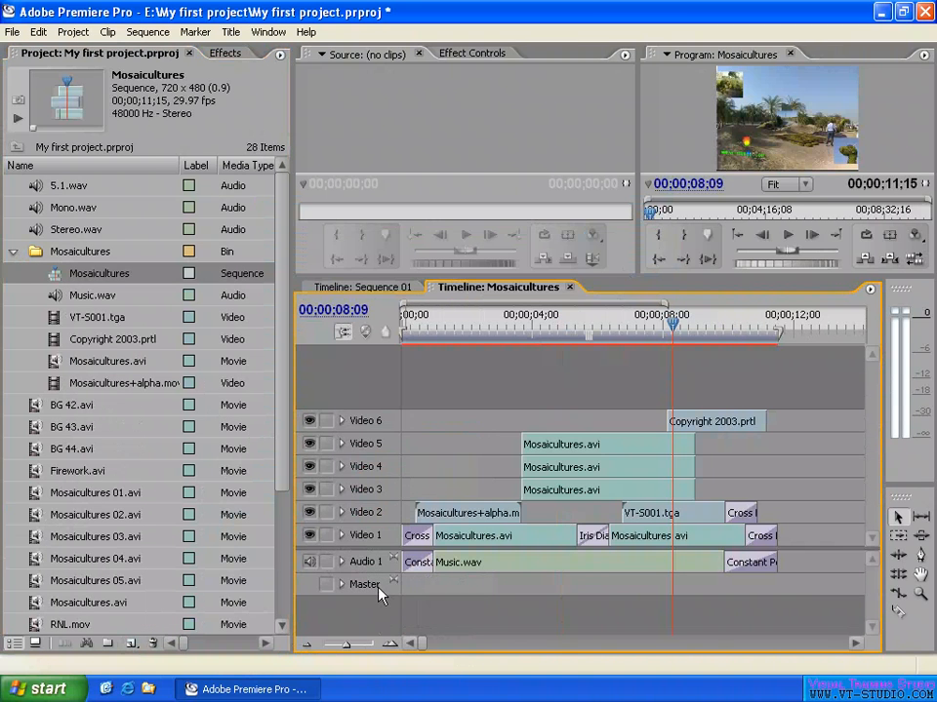
right_click(381, 596)
click(429, 594)
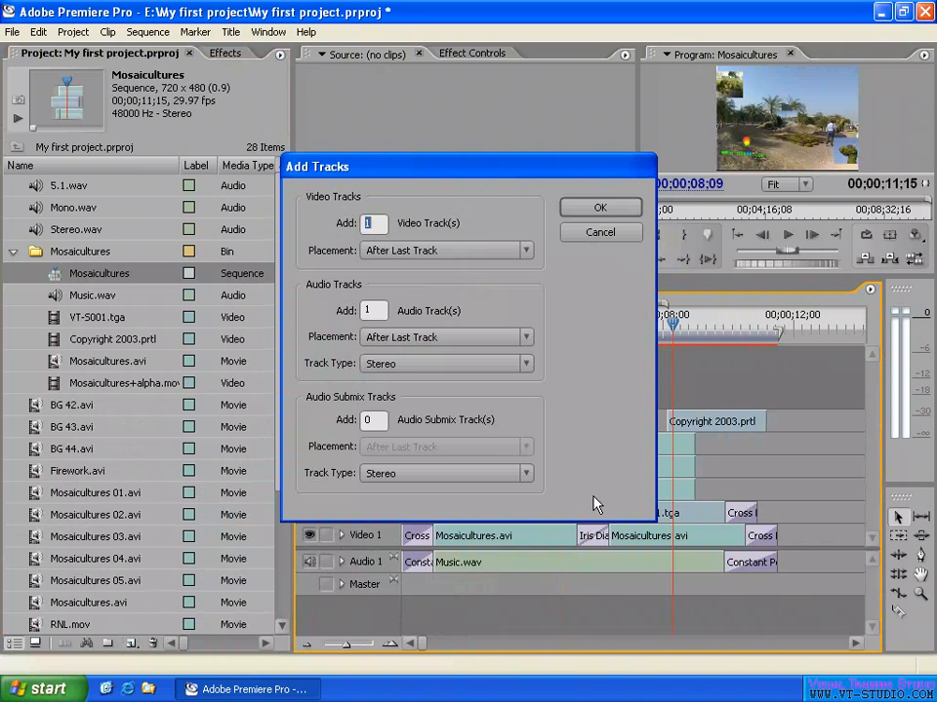
double_click(371, 420)
text(1)
double_click(374, 310)
text(0)
double_click(370, 224)
text(0)
click(600, 207)
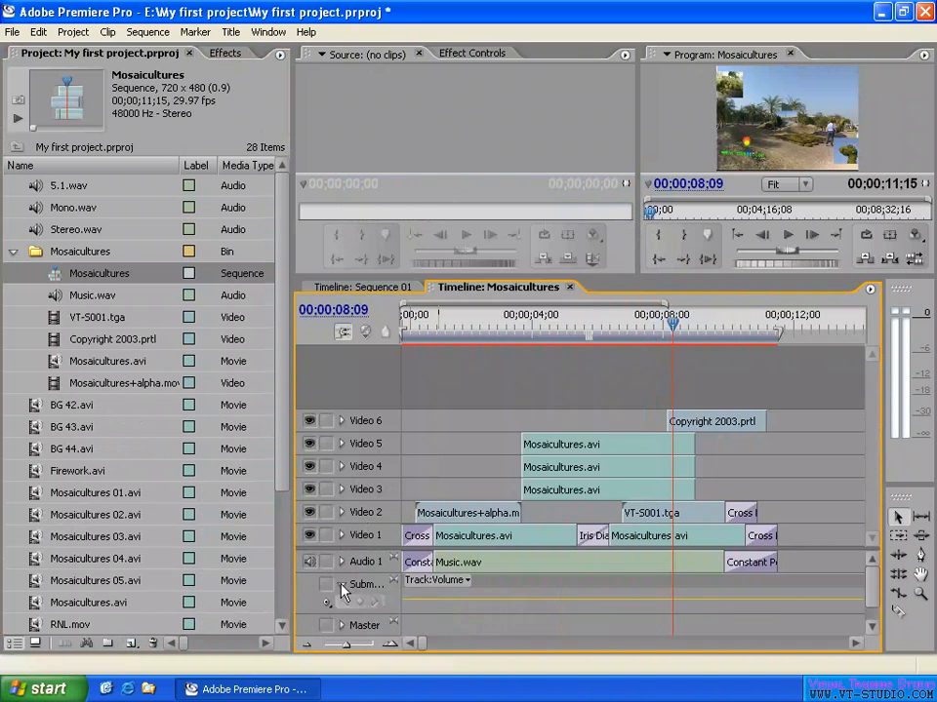
Collapse the new submix track in the Mosaicultures sequence and rename it as 1.
click(342, 585)
right_click(371, 591)
click(395, 594)
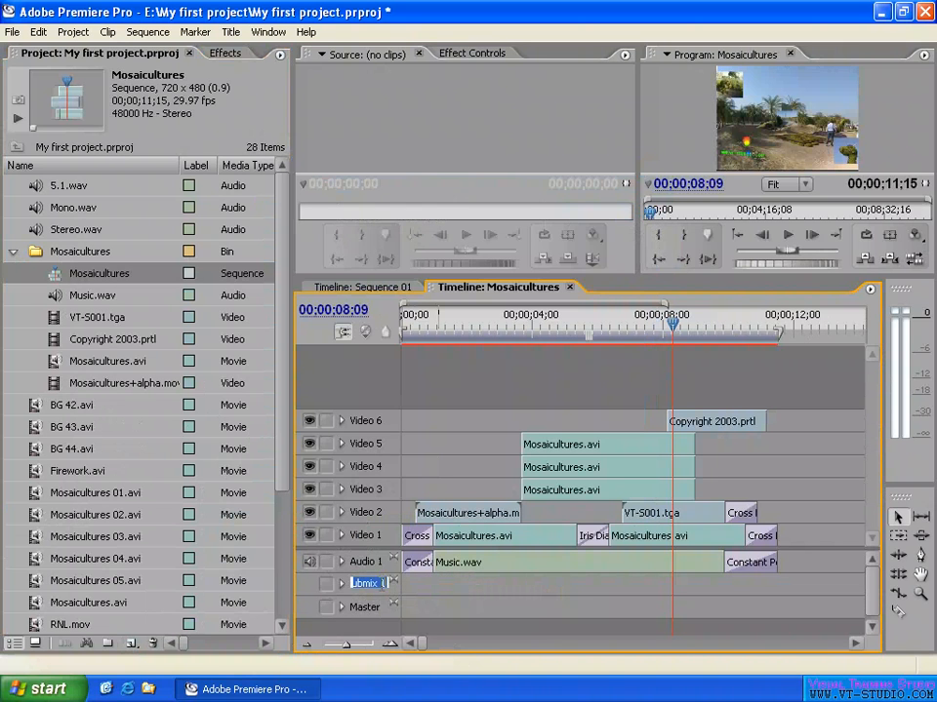
text(gsgfd1)
key(Return)
right_click(374, 591)
click(421, 595)
click(385, 584)
drag(385, 583, 102, 581)
text(1)
click(441, 589)
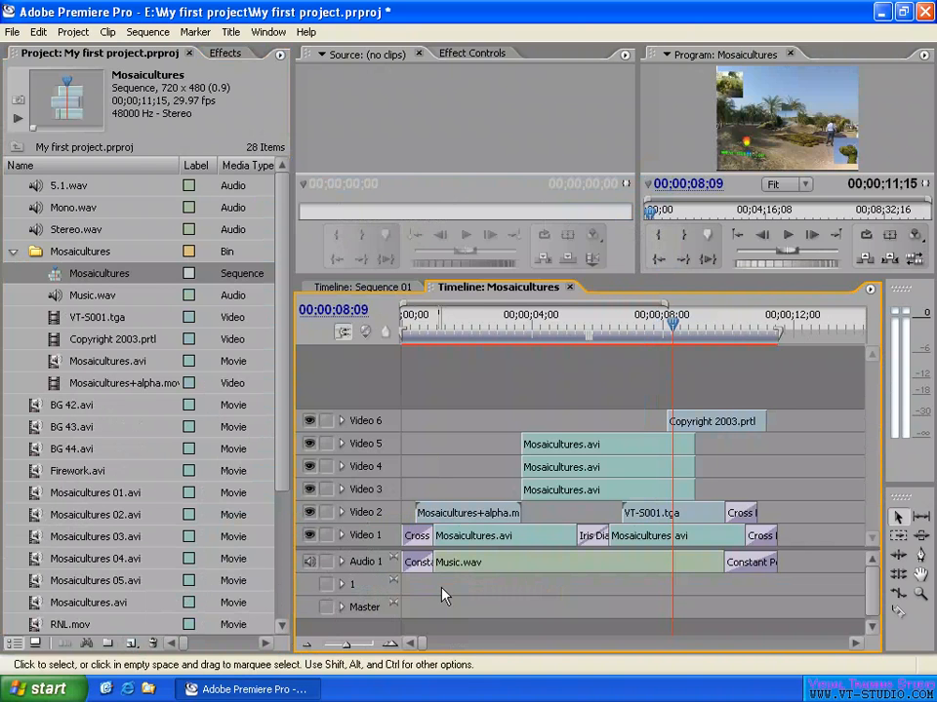
Return to the Sequence 01 timeline and rename the Submix 3 track as S3.
click(386, 291)
right_click(380, 571)
click(385, 576)
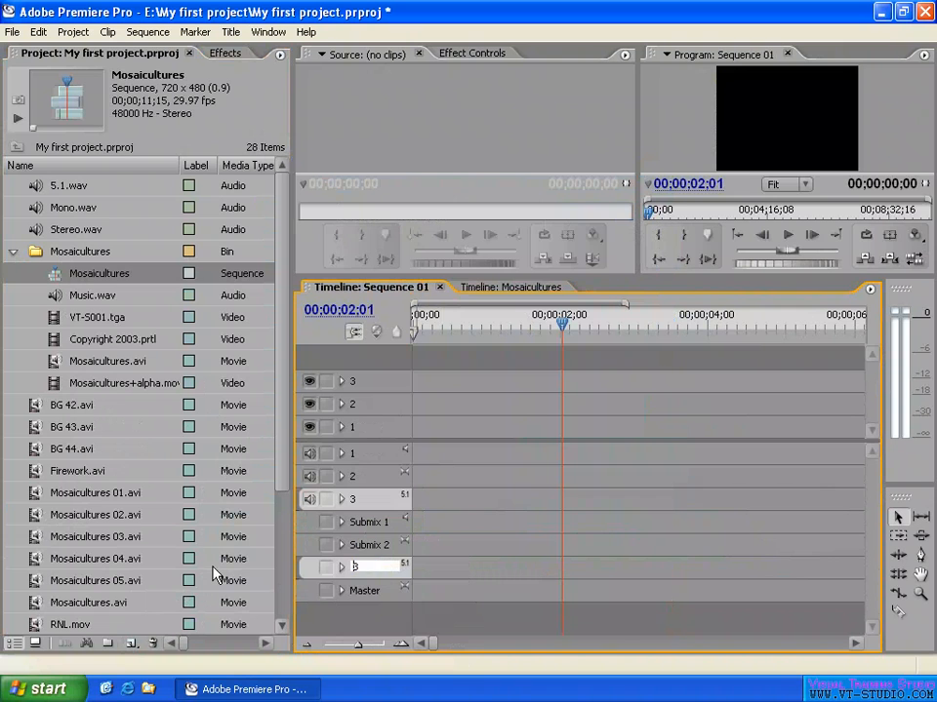
key(Return)
right_click(371, 570)
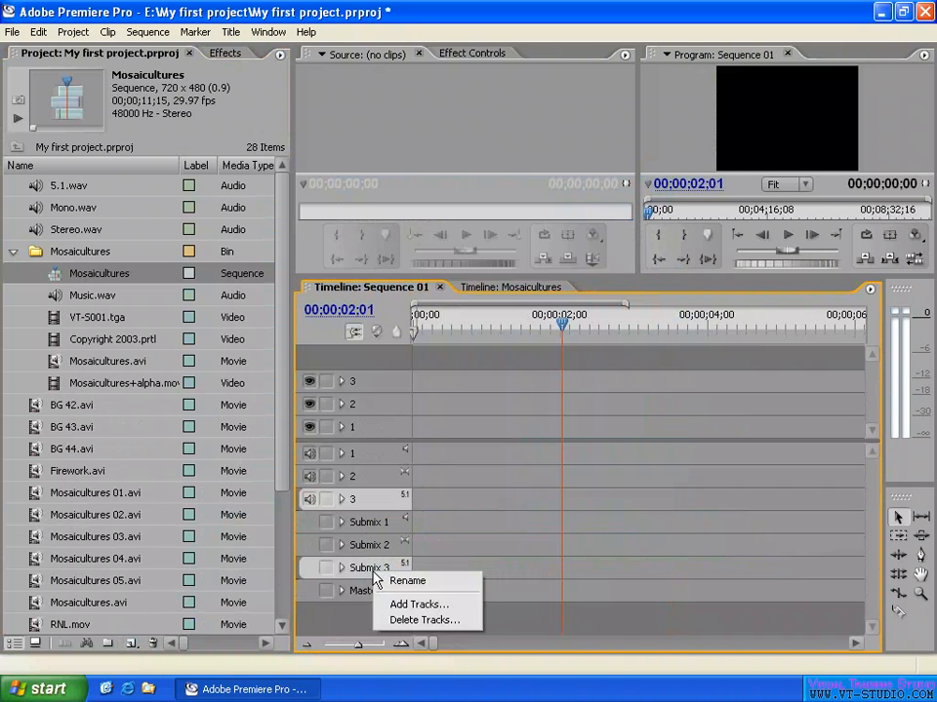
click(400, 580)
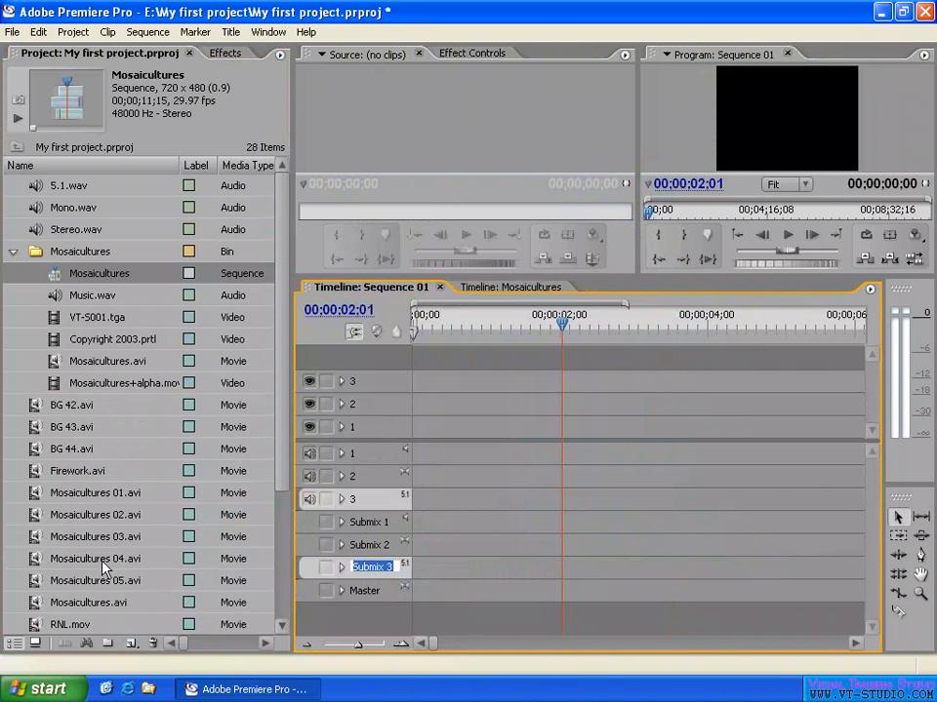
text(S3)
key(Return)
Target audio track 2 and alternate the video target among tracks 3, 2 and 1, ending on video track 1.
click(376, 527)
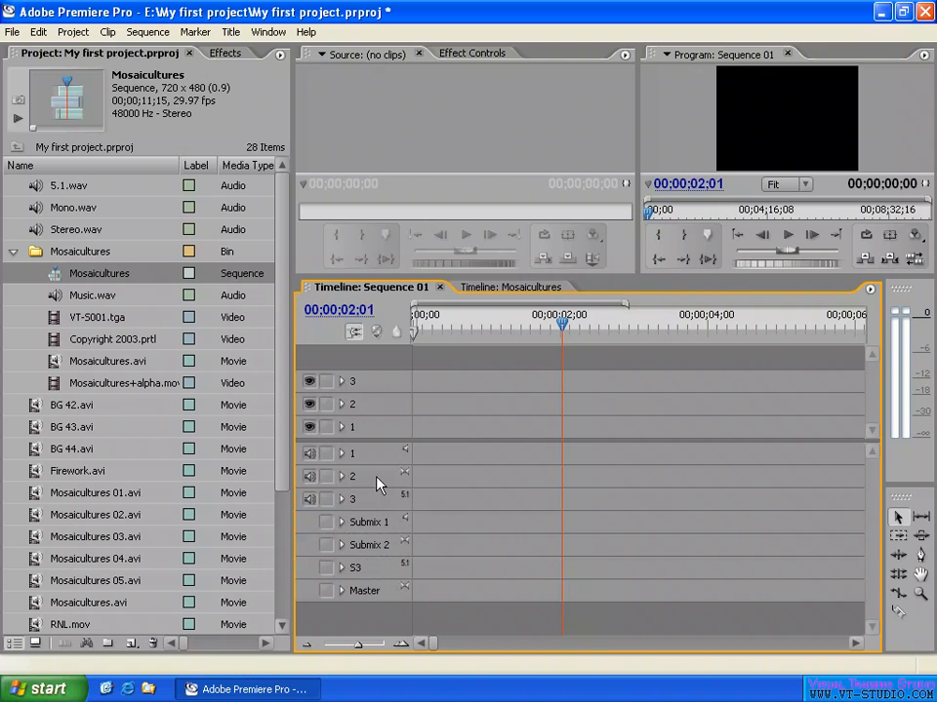
click(379, 485)
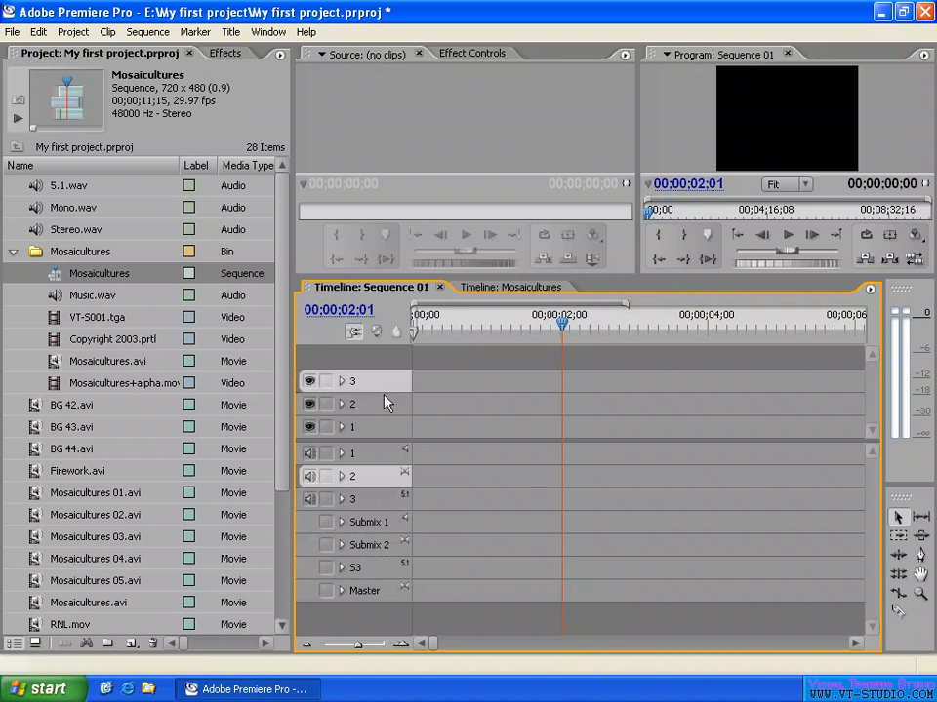
click(385, 402)
click(385, 426)
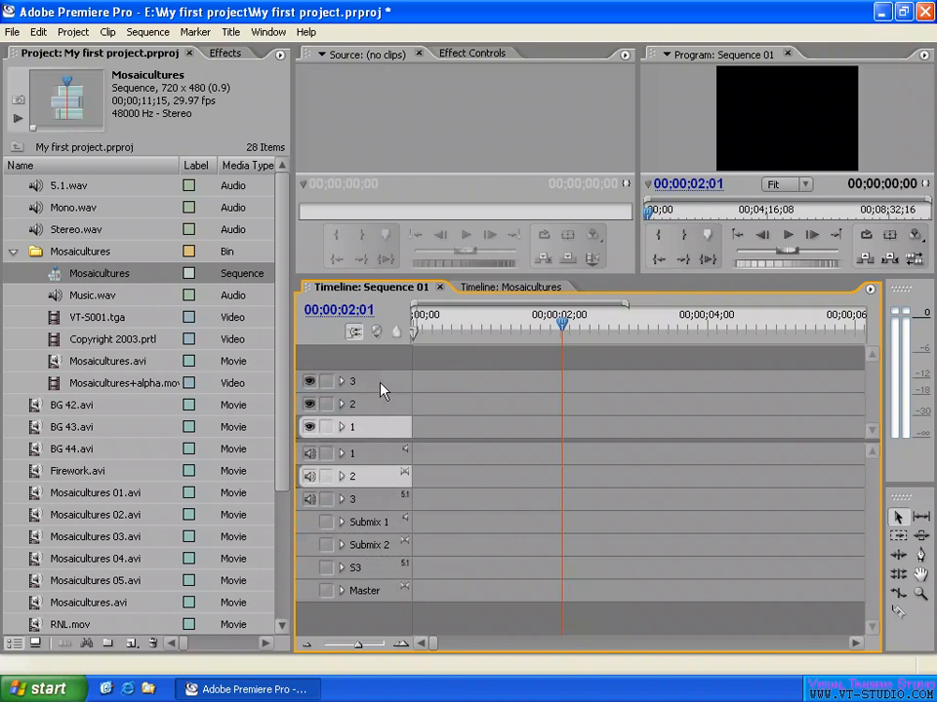
click(380, 391)
click(380, 402)
click(380, 431)
click(378, 388)
click(375, 429)
click(380, 387)
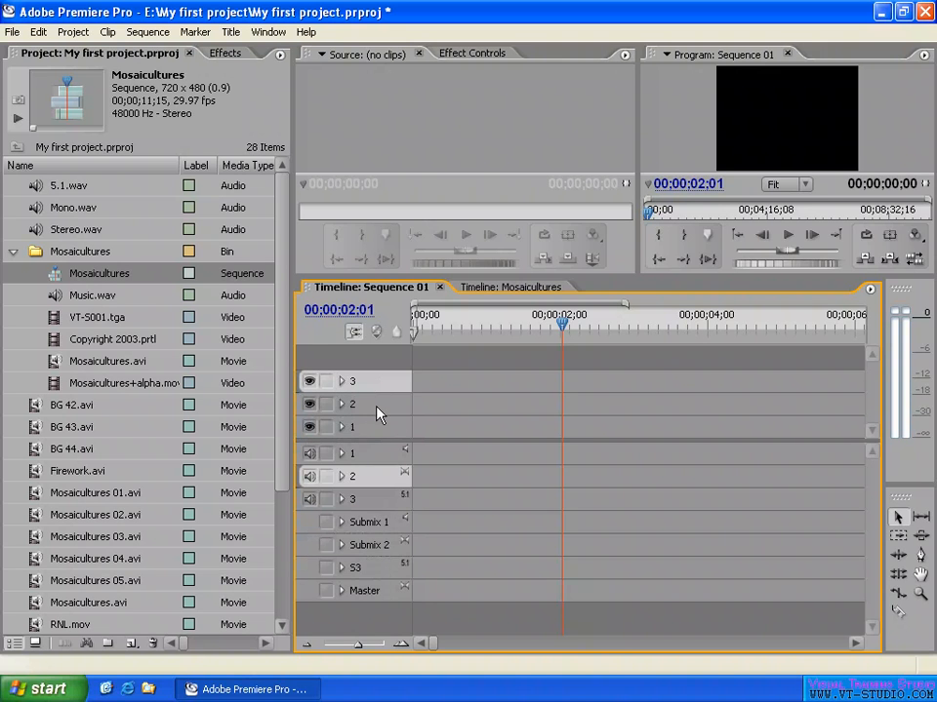
click(371, 434)
click(373, 382)
click(376, 405)
click(371, 429)
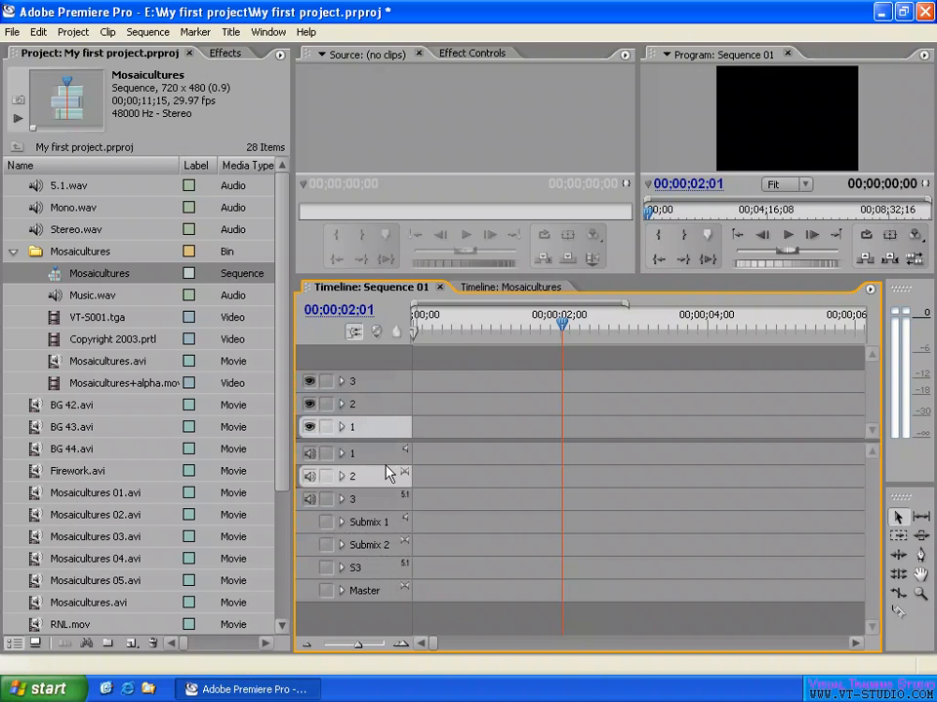
Move the audio target through tracks 1, 2 and 3, and set it back on audio track 2.
click(381, 455)
click(377, 485)
click(379, 506)
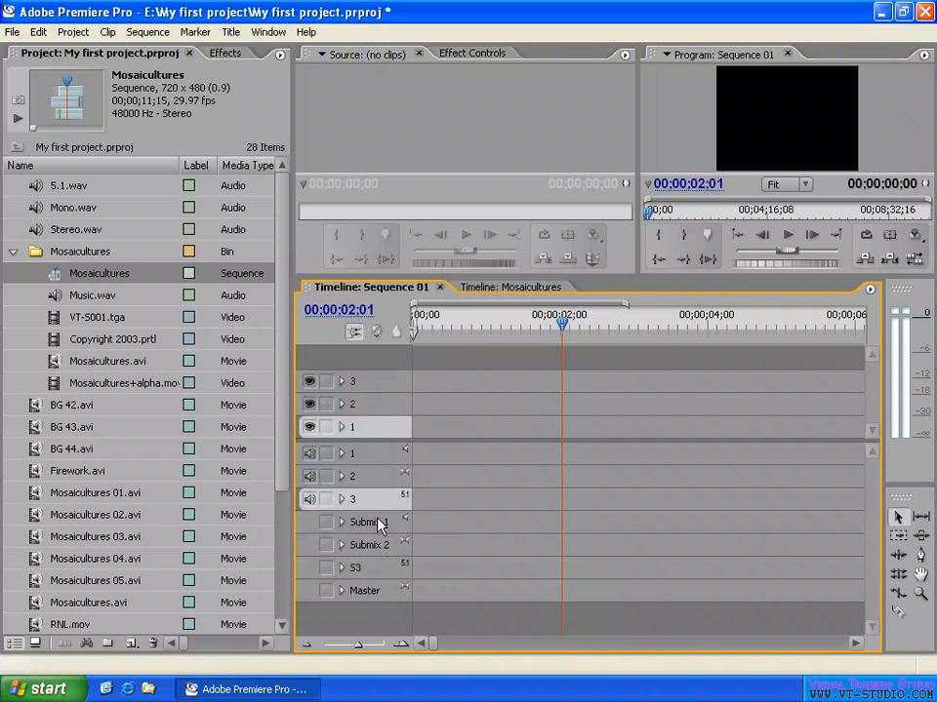
click(379, 479)
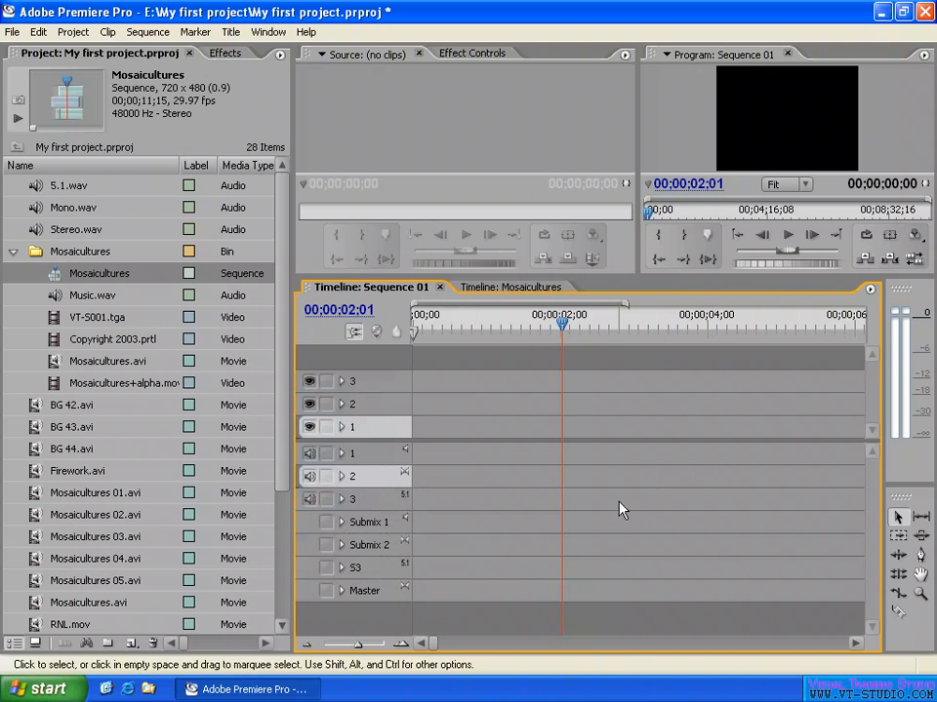
Target video track 2 in Sequence 01 and begin adding tracks, setting the number of new audio tracks to 0.
right_click(382, 435)
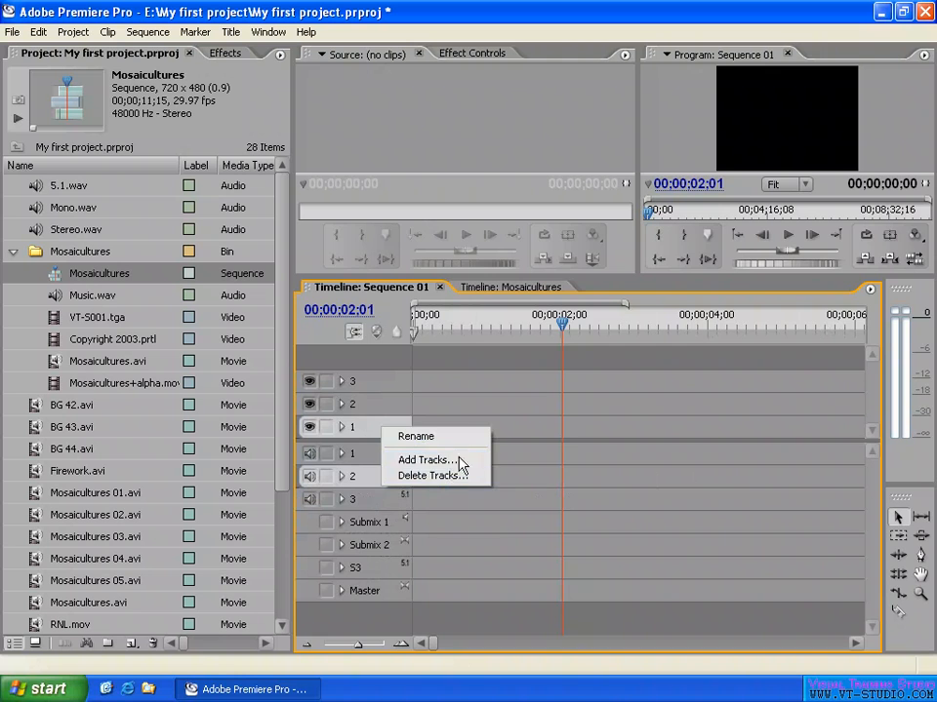
click(377, 407)
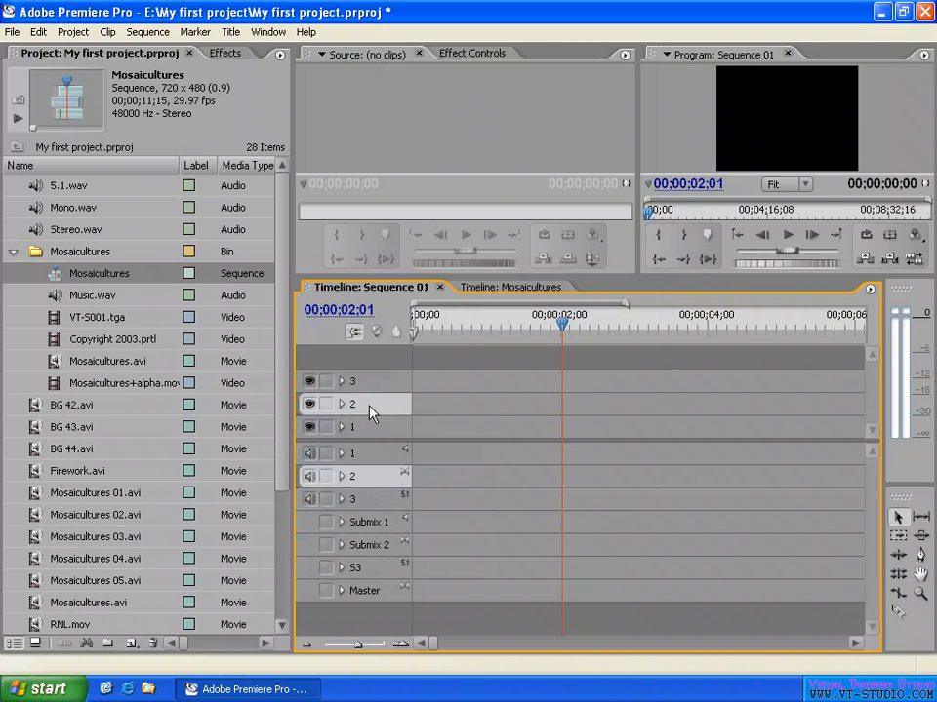
right_click(389, 404)
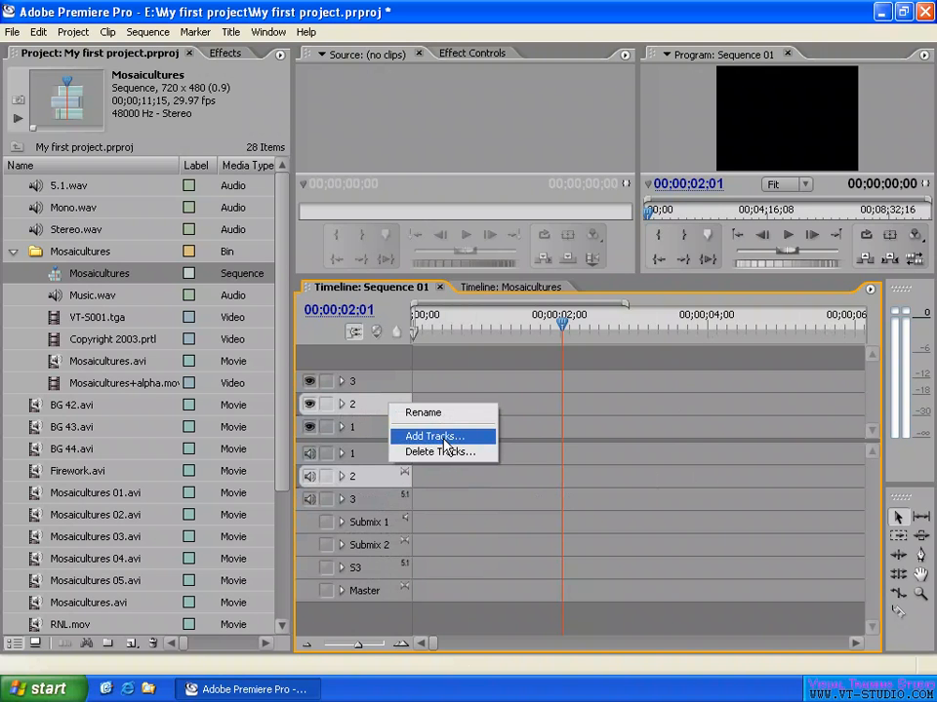
click(444, 436)
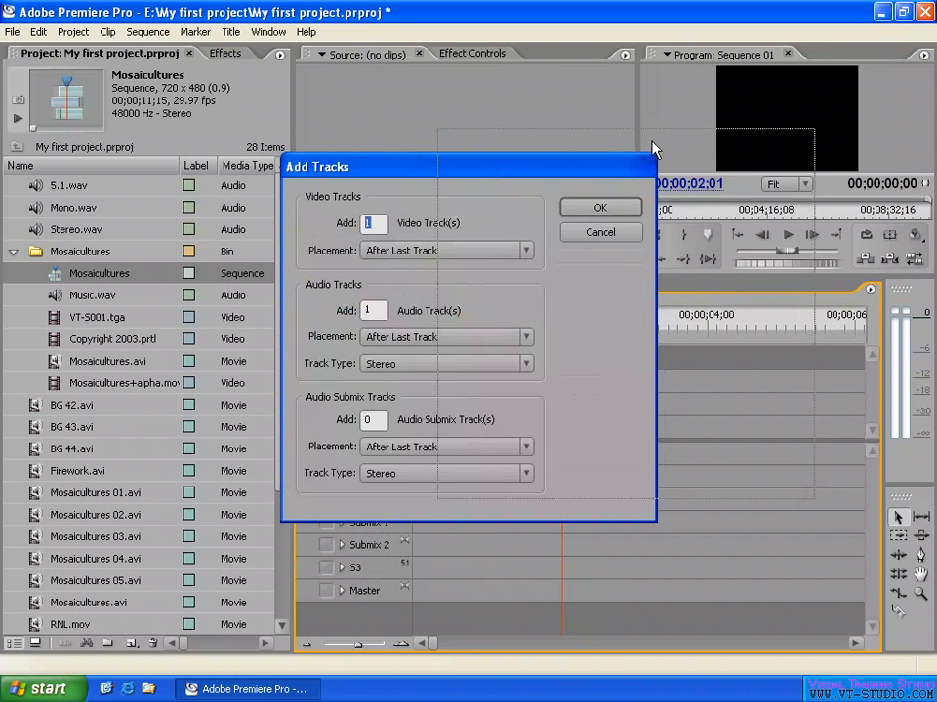
drag(648, 164, 805, 140)
double_click(525, 287)
text(0)
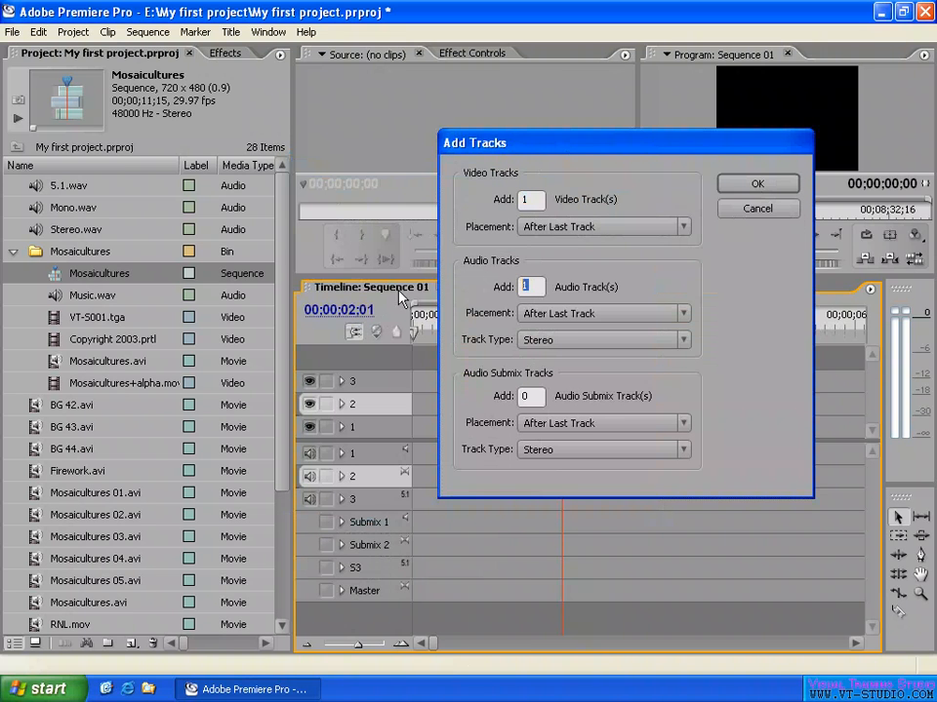
Try the Before First Track and After Last Track placements for the single new video track.
double_click(526, 199)
click(556, 227)
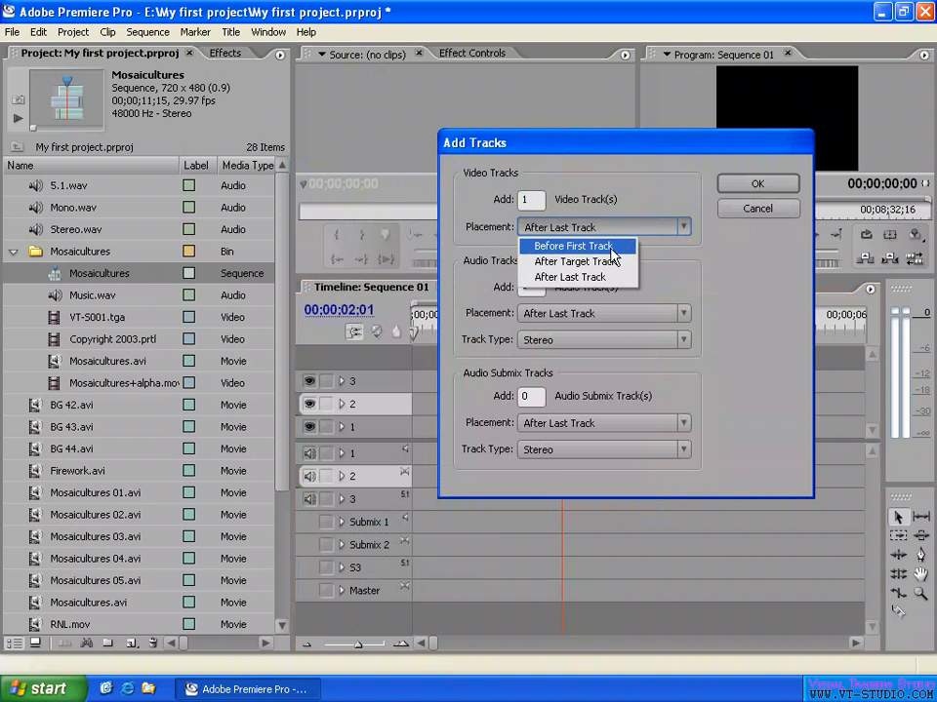
click(553, 249)
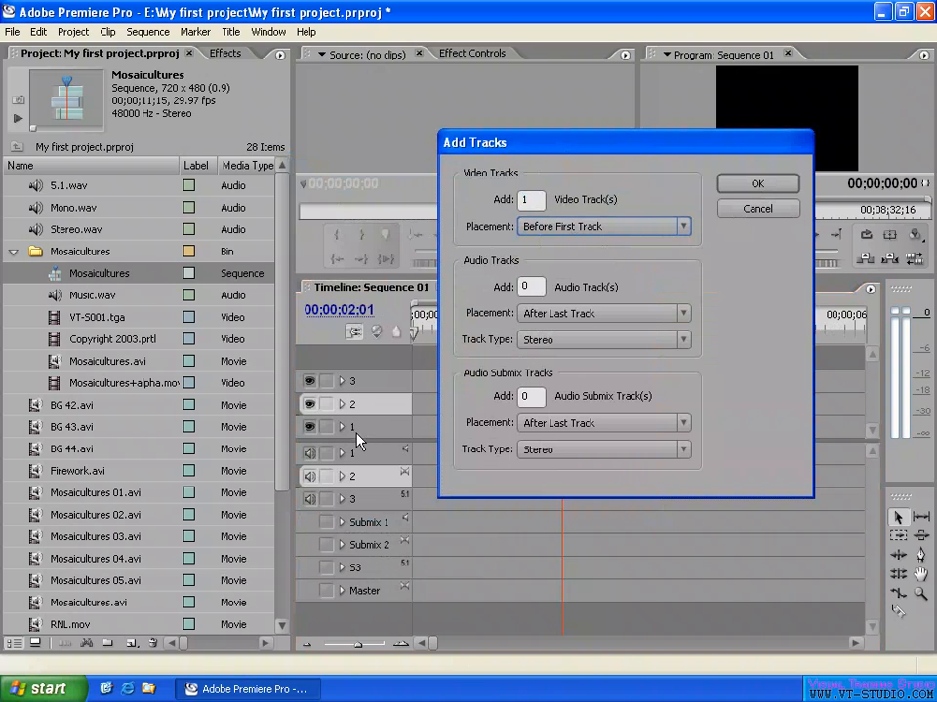
click(582, 226)
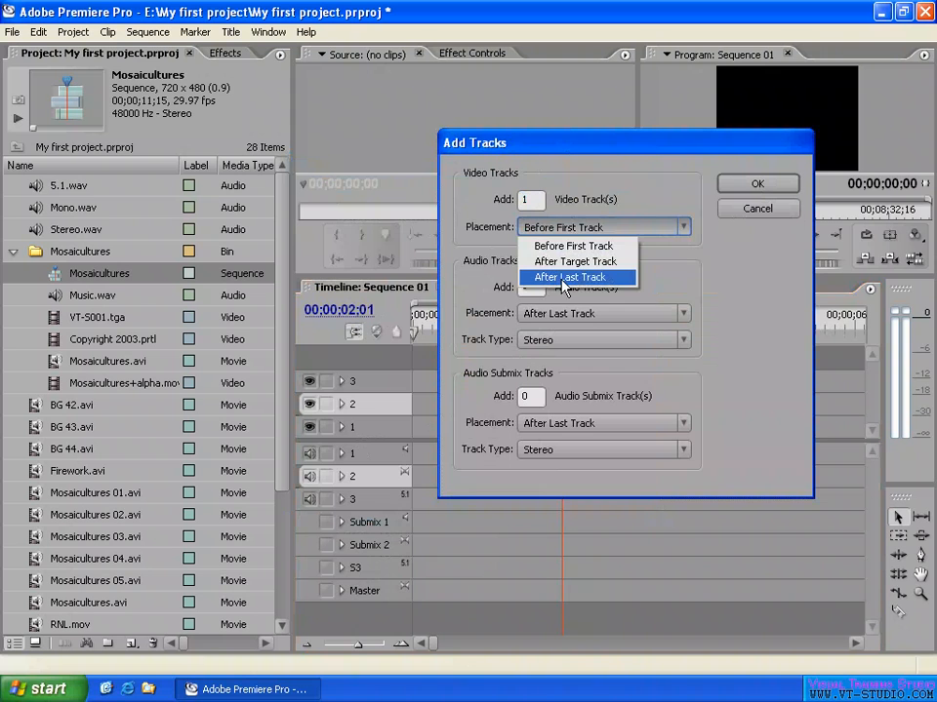
click(564, 278)
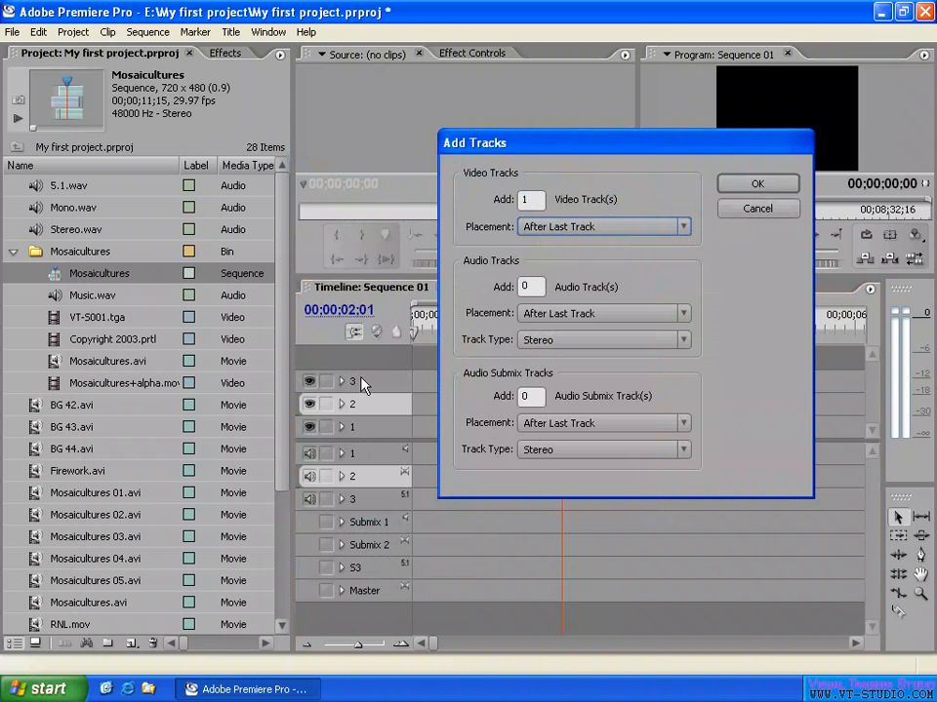
Set the new video track's placement to After Target Track and add it to the sequence.
click(596, 228)
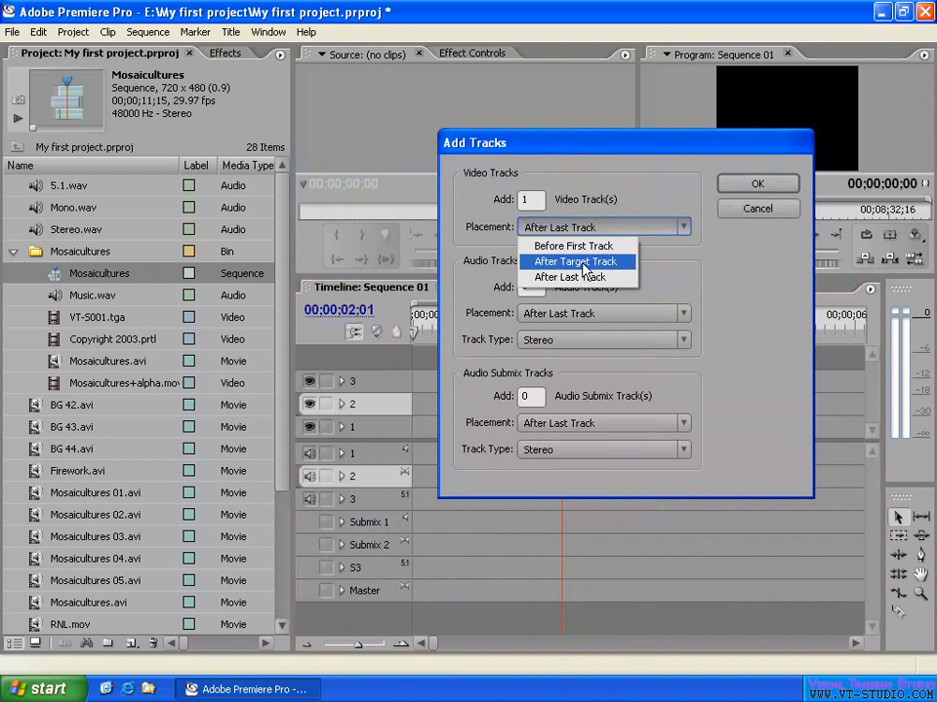
click(587, 263)
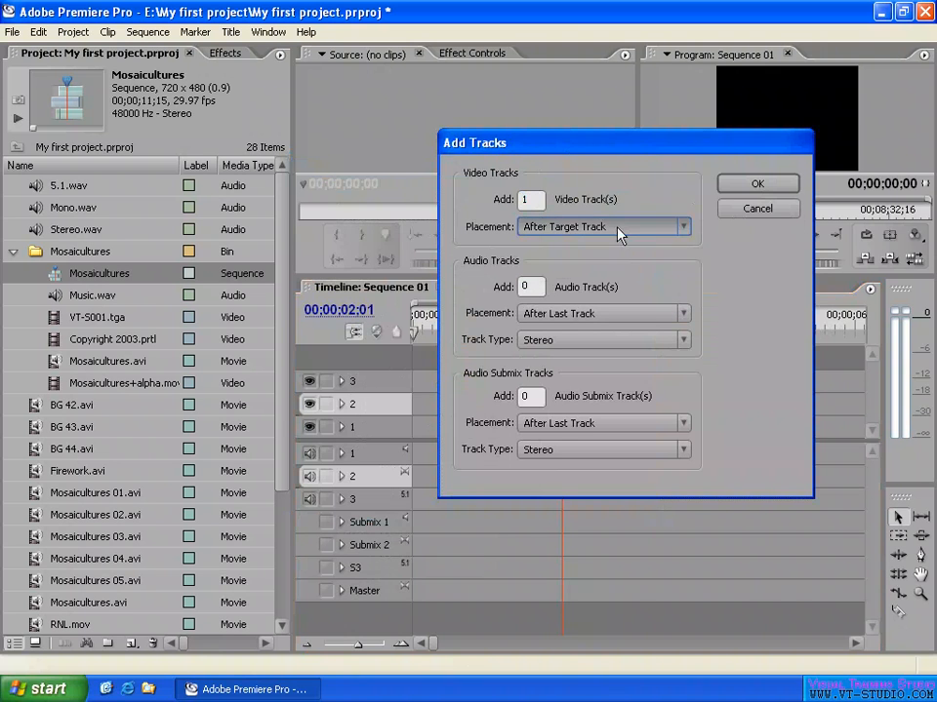
click(766, 187)
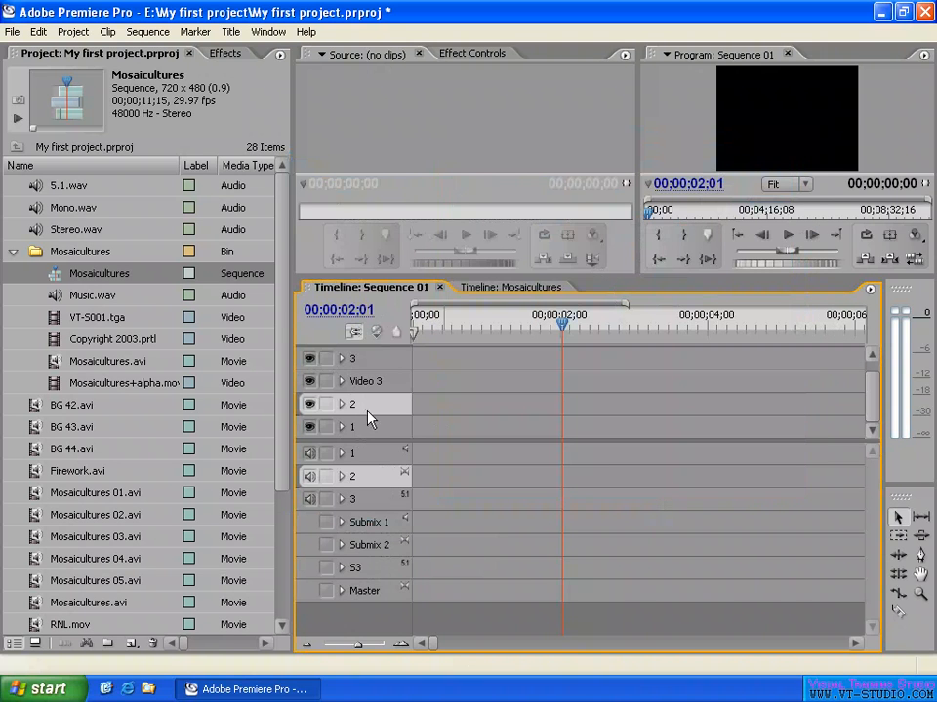
Enlarge the video track area and switch the video target between Video 3 and tracks 2 and 3, ending on video track 2.
drag(371, 440, 370, 467)
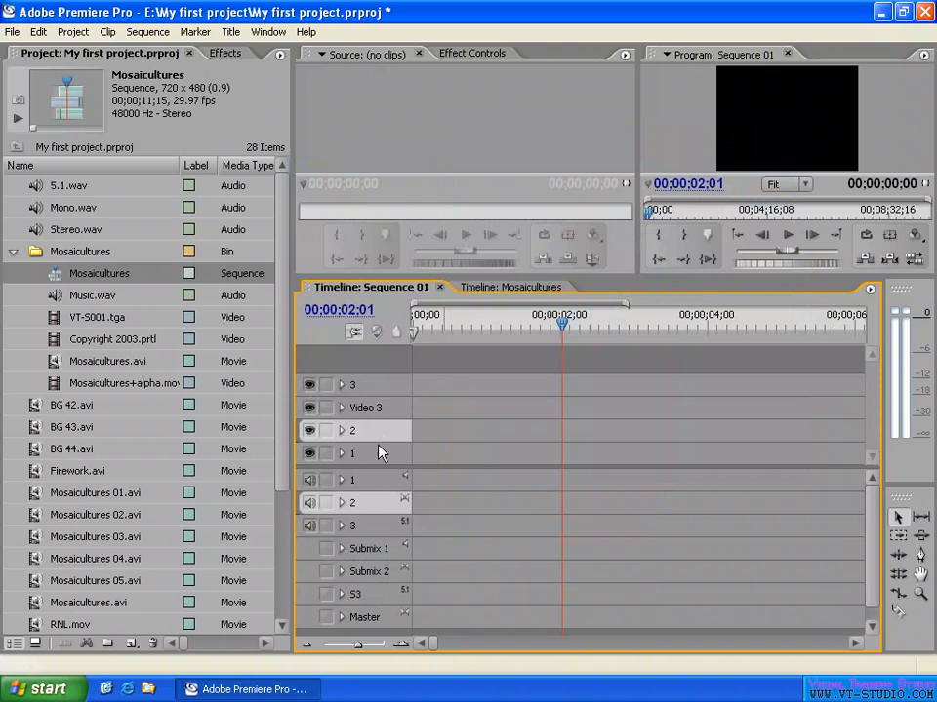
click(380, 412)
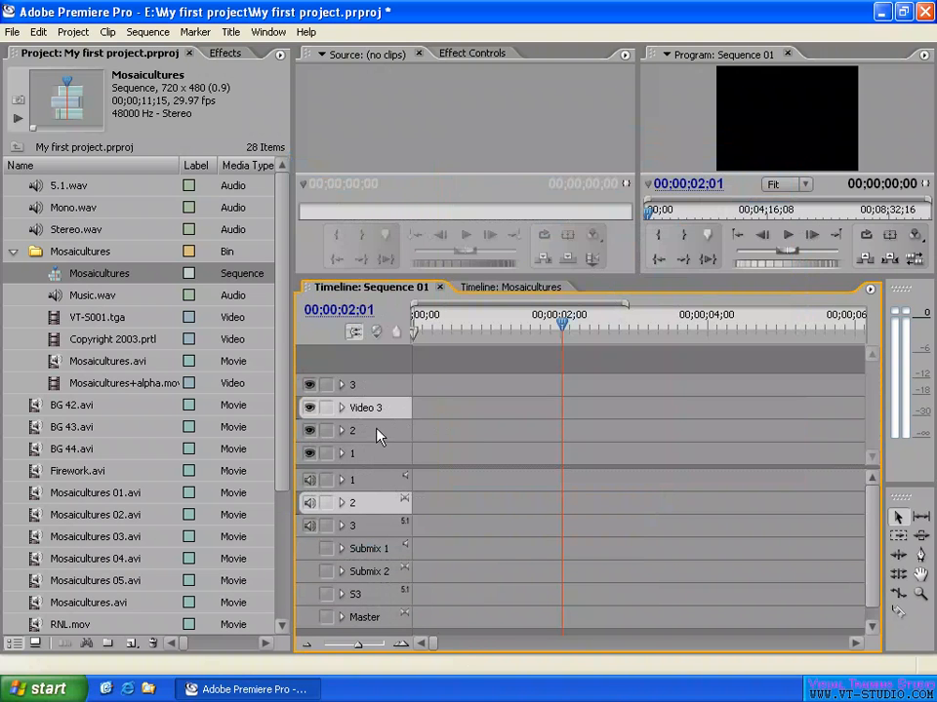
click(374, 437)
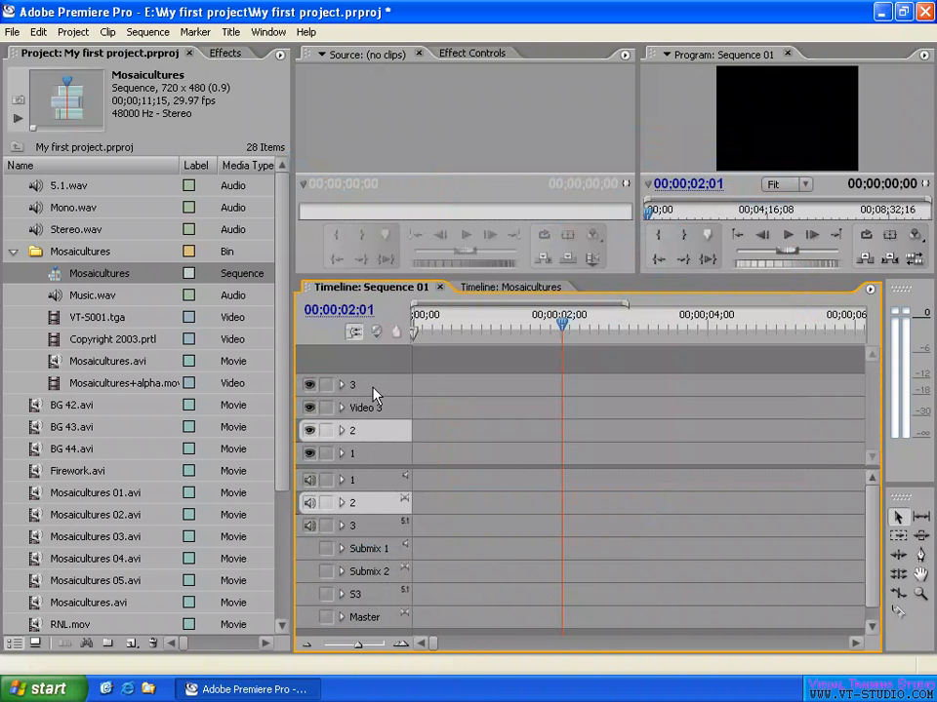
click(372, 390)
click(354, 434)
Add 2 video tracks with placement Before First Track and 0 audio tracks to Sequence 01.
right_click(394, 435)
click(459, 463)
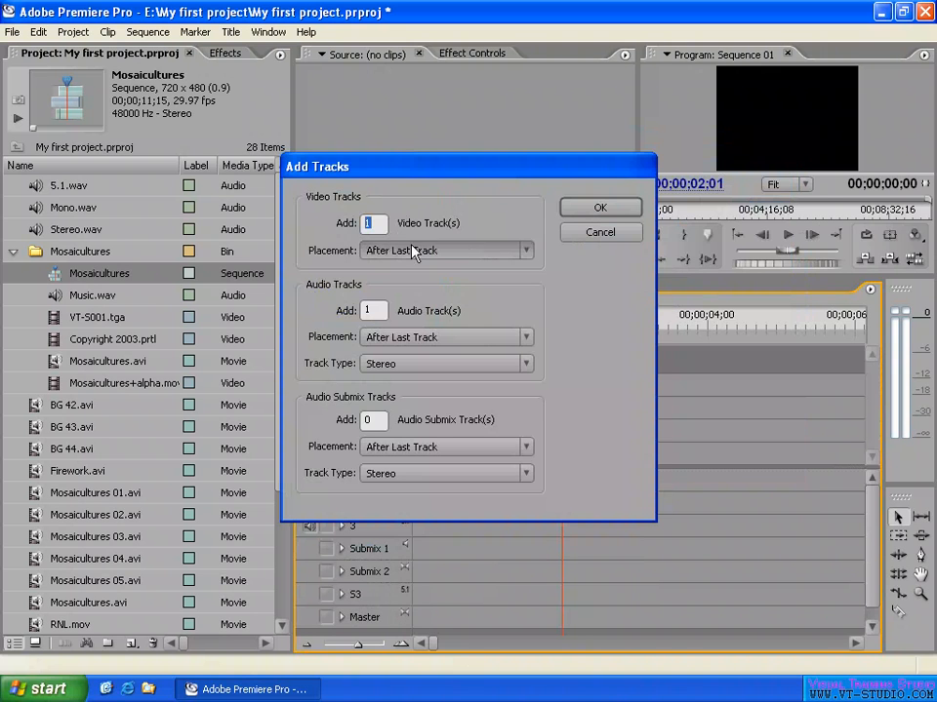
double_click(372, 310)
text(0)
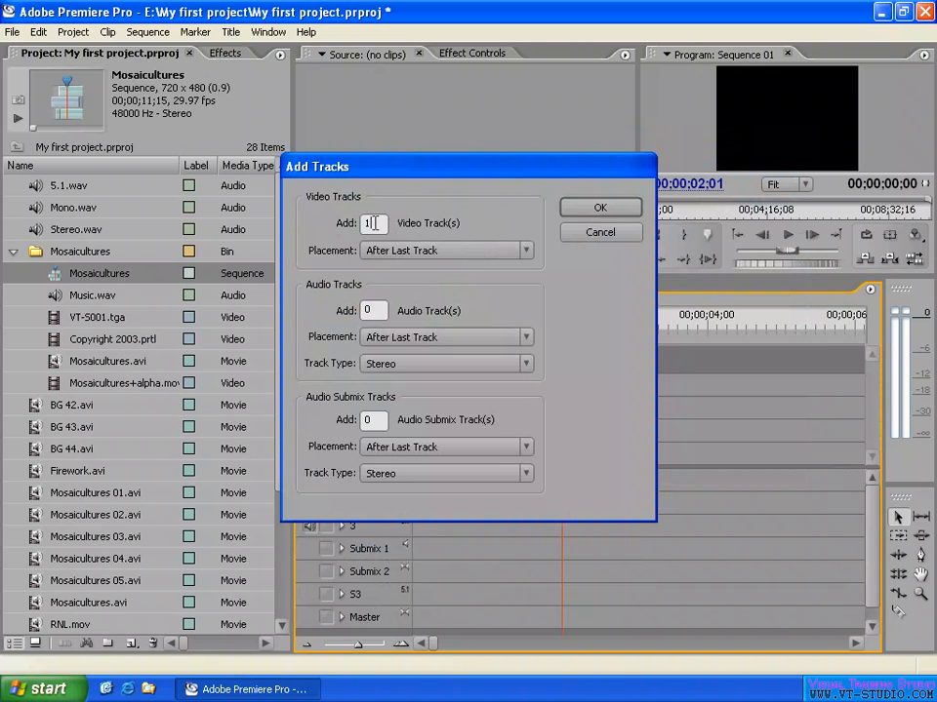
drag(468, 164, 643, 109)
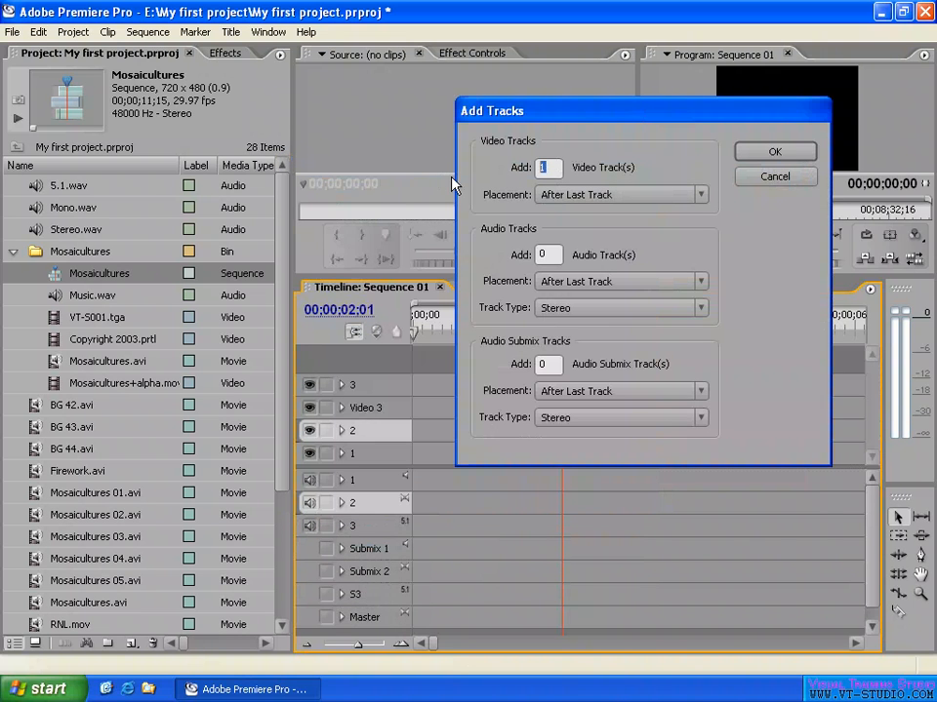
text(2)
click(595, 195)
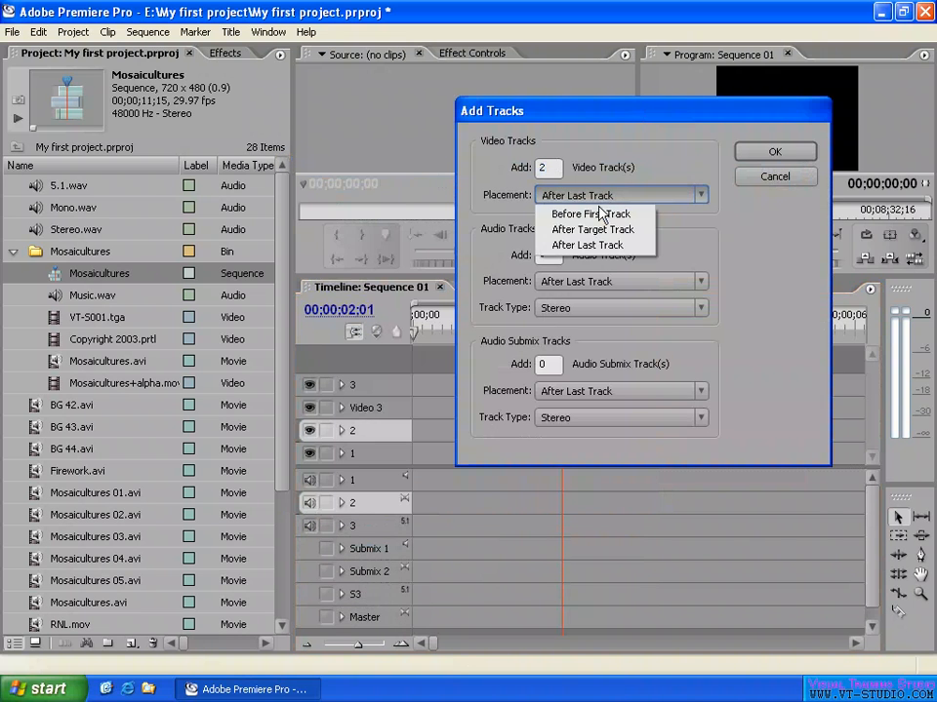
click(595, 222)
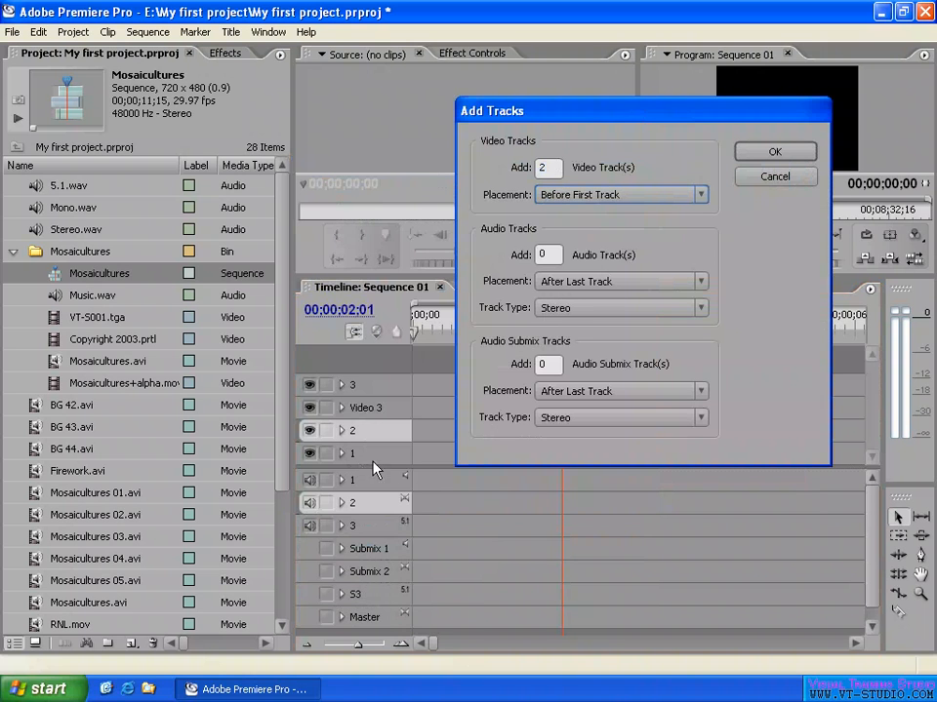
click(774, 153)
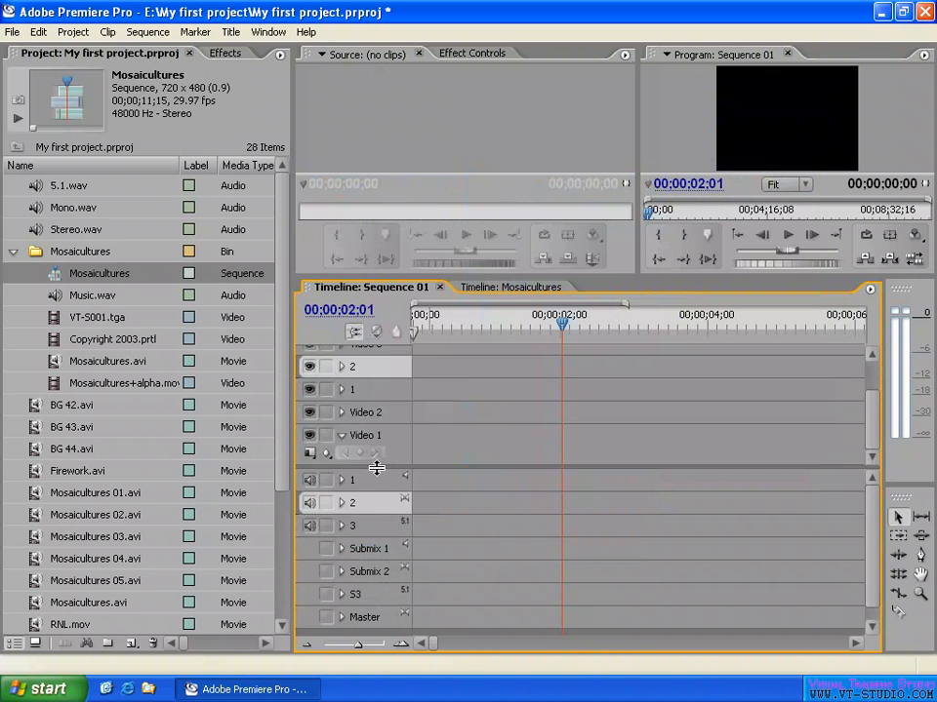
Enlarge the video track area again and move the video target through tracks 1, 2 and Video 1, ending on video track 3.
drag(377, 469, 370, 511)
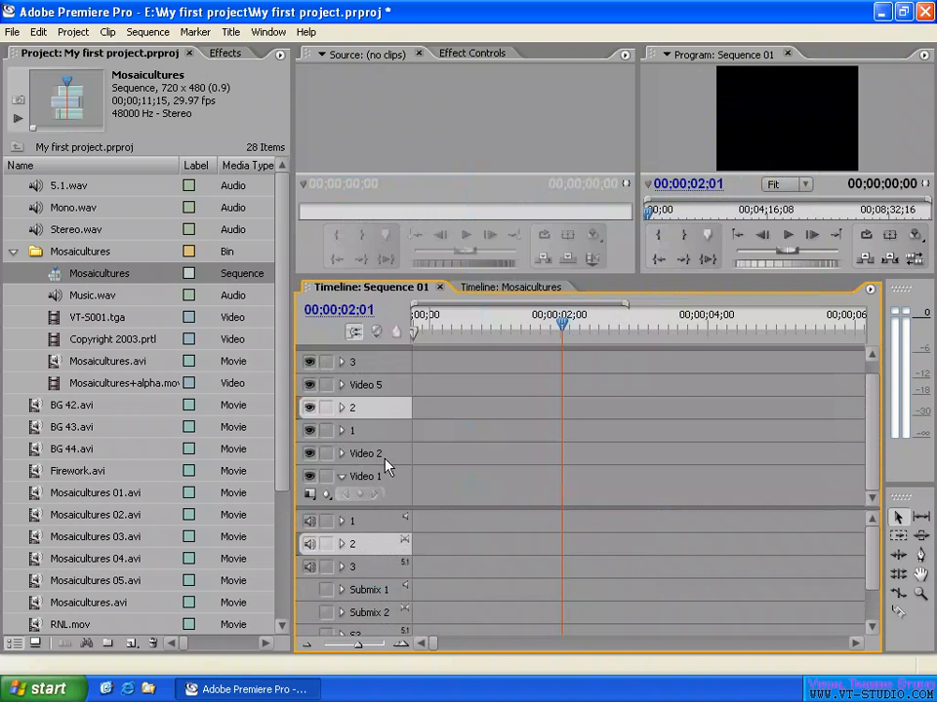
click(403, 430)
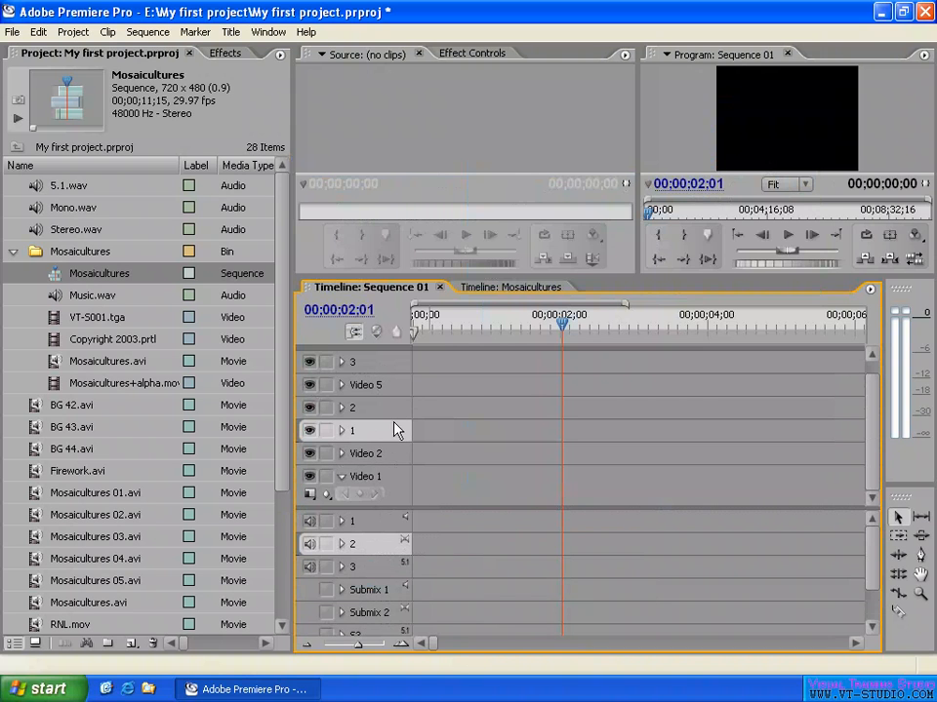
click(385, 408)
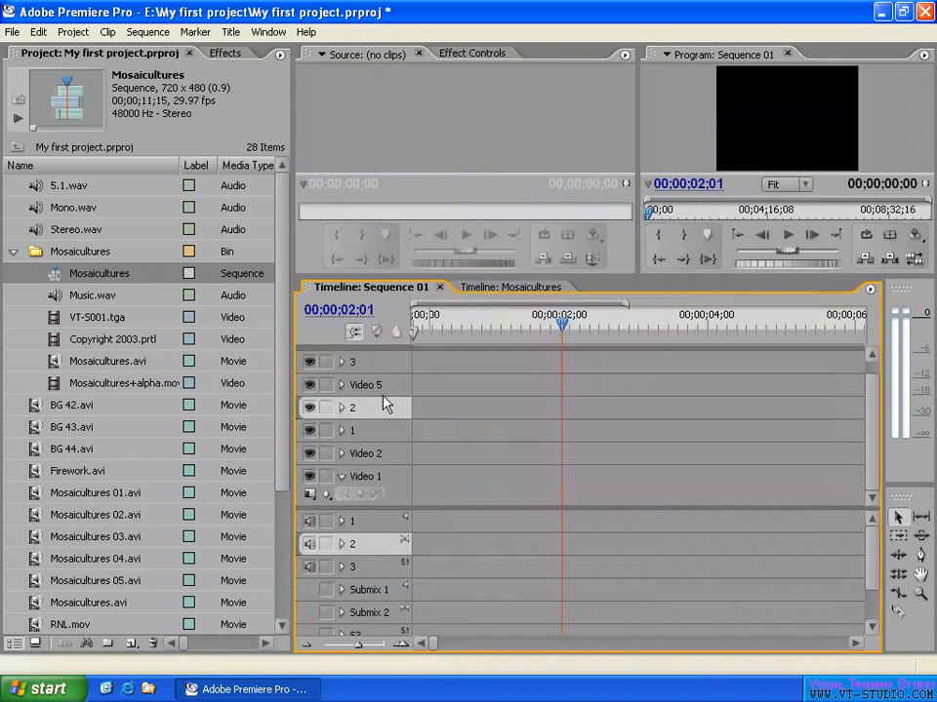
click(399, 491)
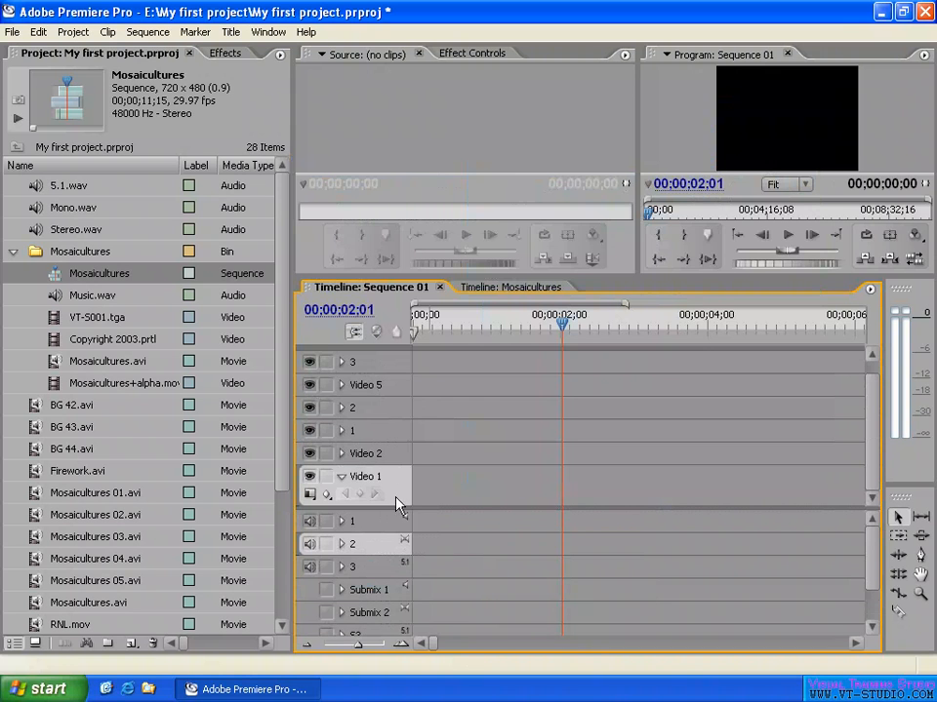
click(384, 360)
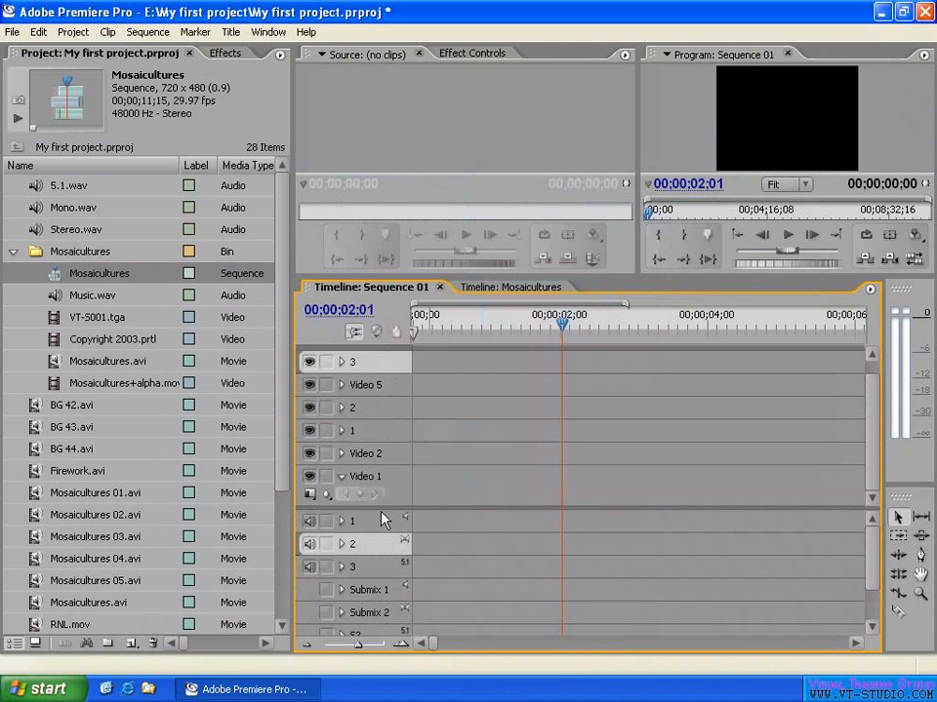
Expand the video track area and add 1 video track with placement After Last Track and 0 audio tracks.
drag(381, 505, 380, 541)
right_click(389, 401)
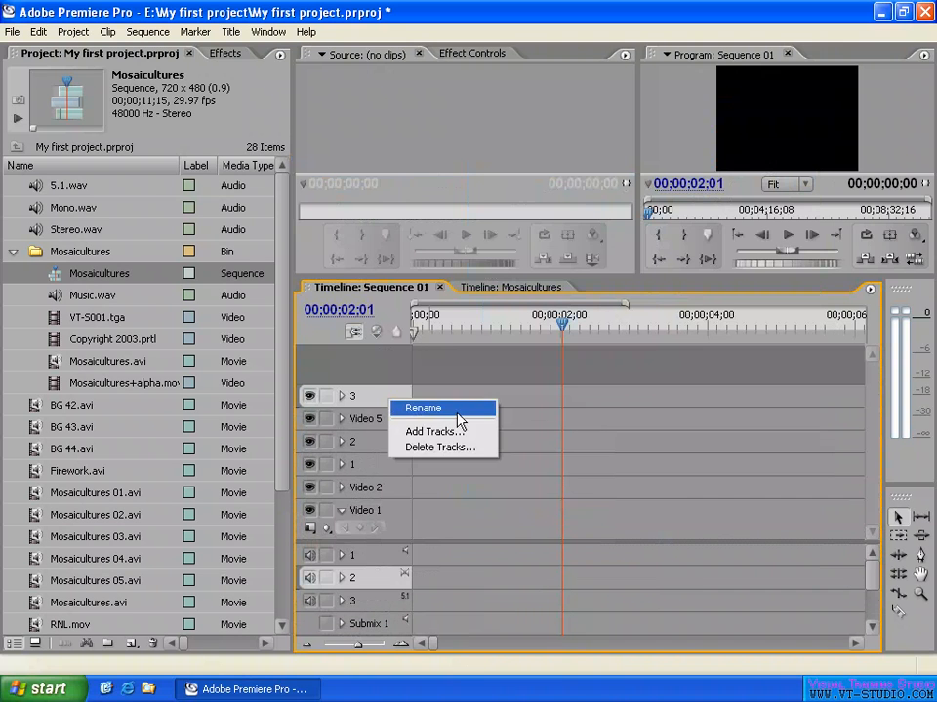
click(451, 431)
drag(474, 175, 699, 152)
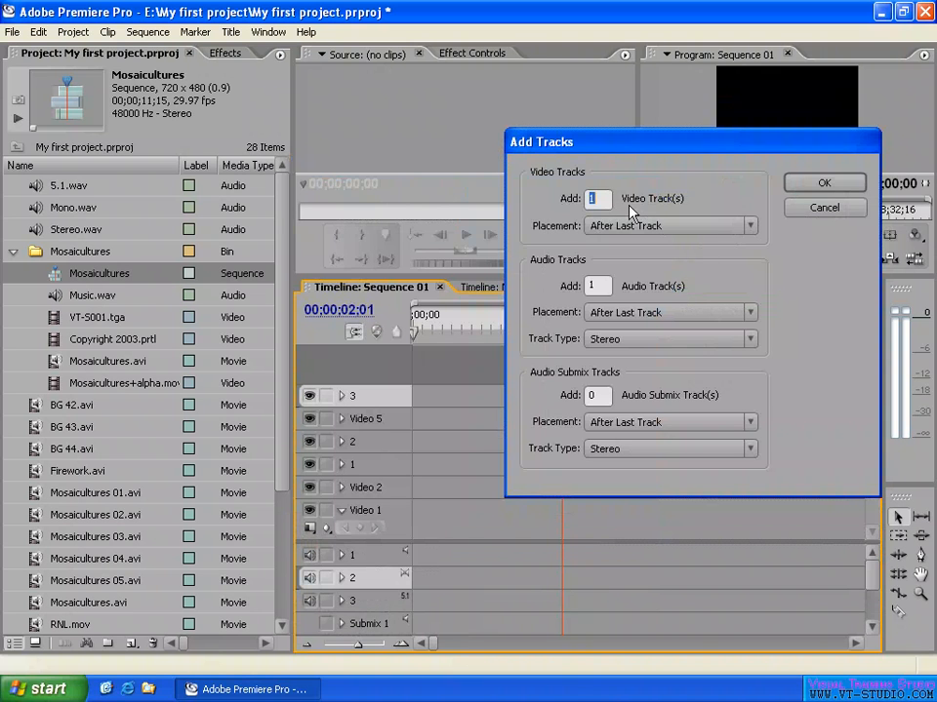
key(Tab)
key(Tab)
text(0)
click(651, 226)
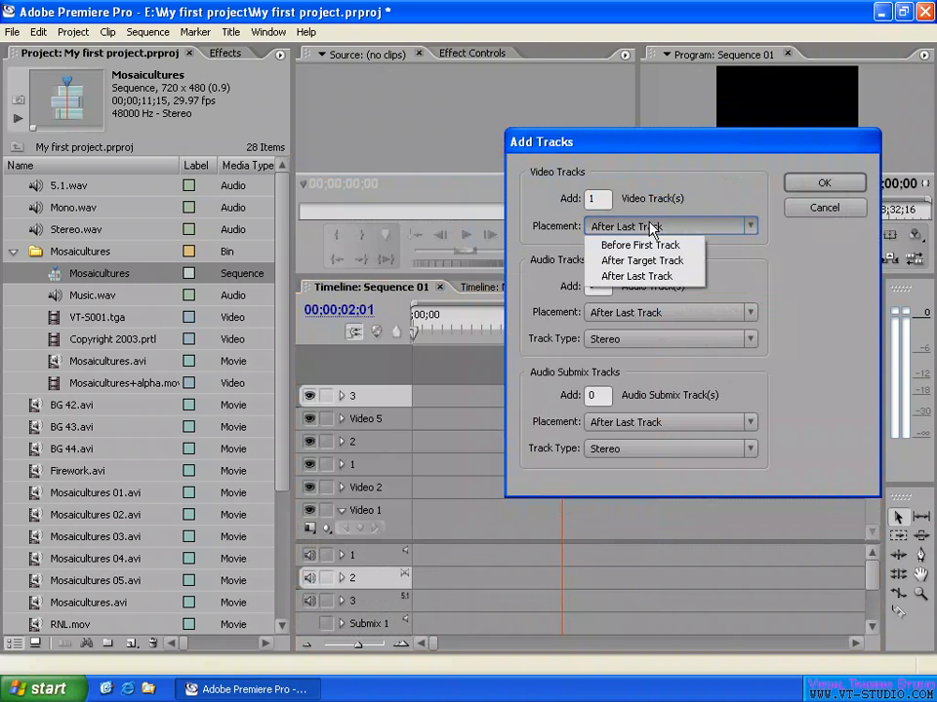
click(624, 277)
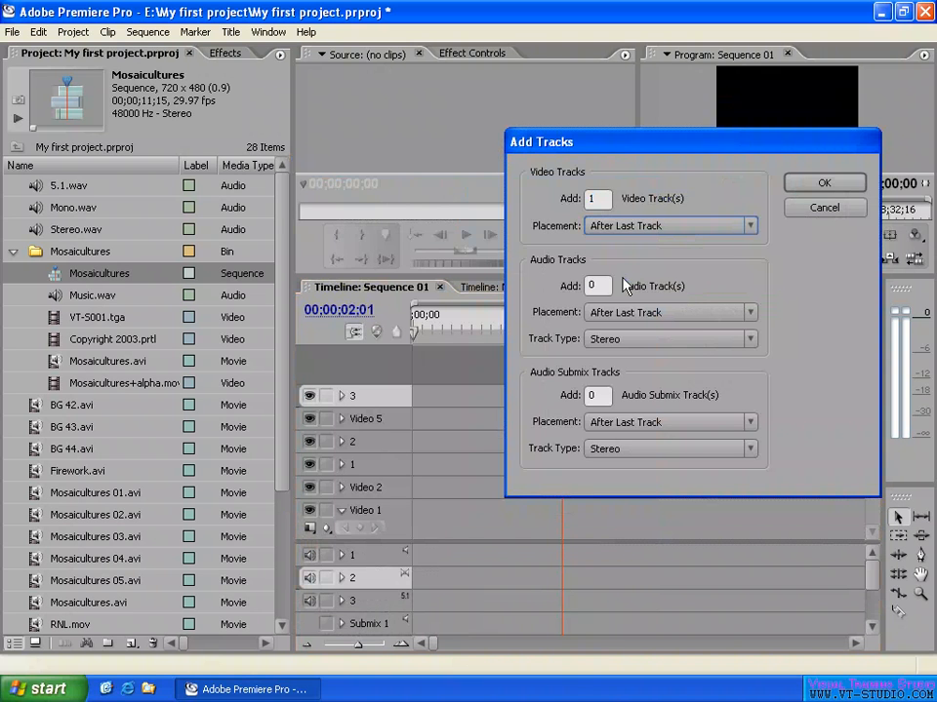
click(820, 182)
Target the topmost video track, collapse the Video 1 track, and set the target back on video track 2.
click(389, 379)
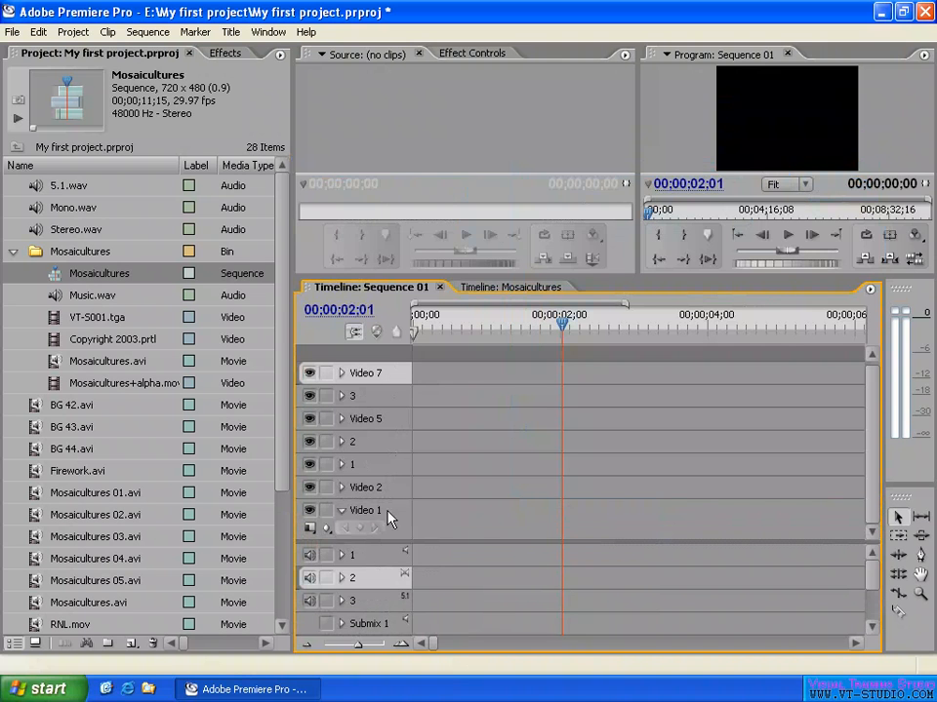
click(342, 512)
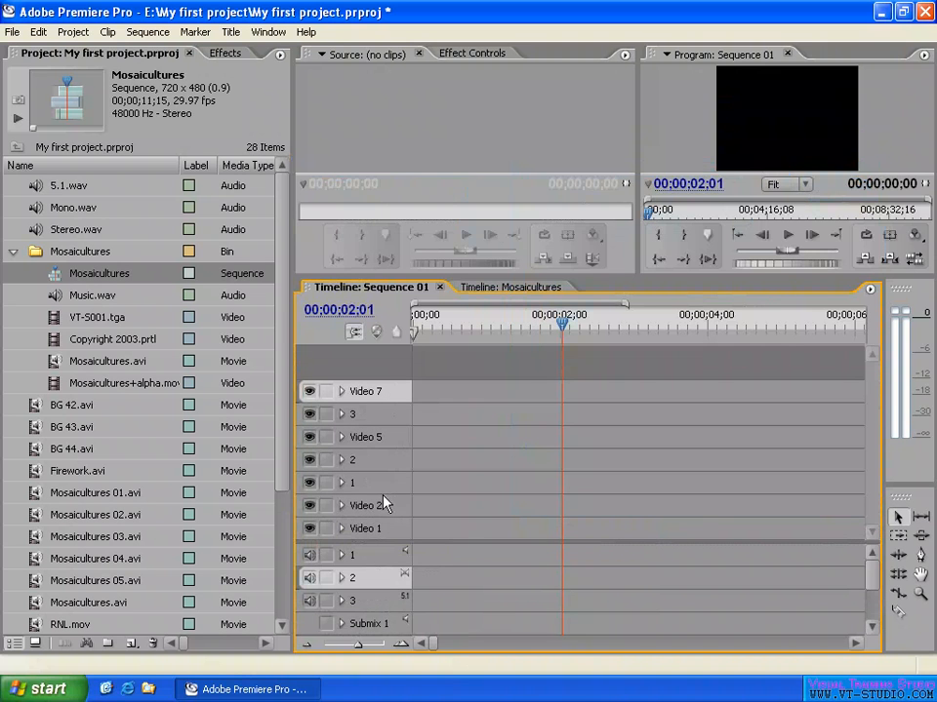
click(401, 466)
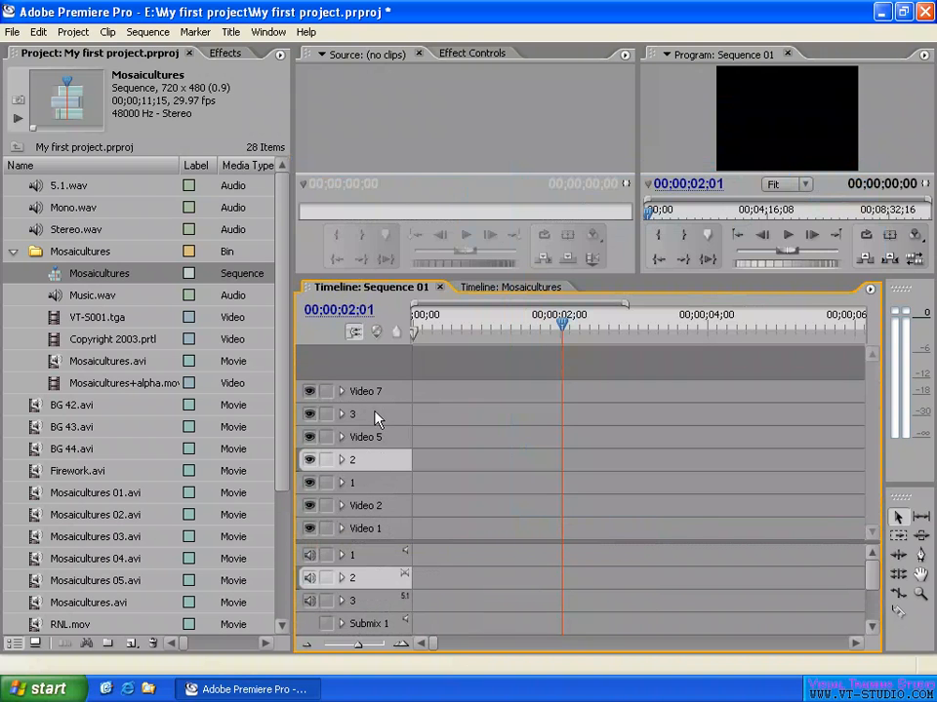
click(374, 466)
click(378, 461)
click(387, 452)
click(381, 459)
Enlarge the audio track area and set up adding 0 video tracks and 1 audio track, trying Before First Track placement and returning to After Last Track.
drag(369, 539, 397, 412)
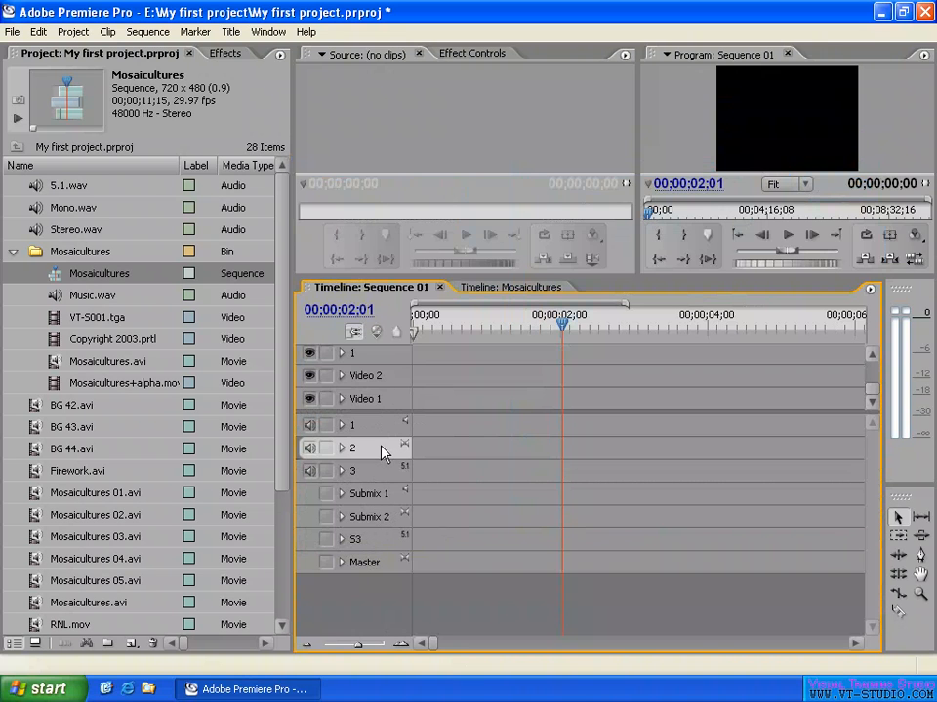
right_click(382, 455)
click(448, 479)
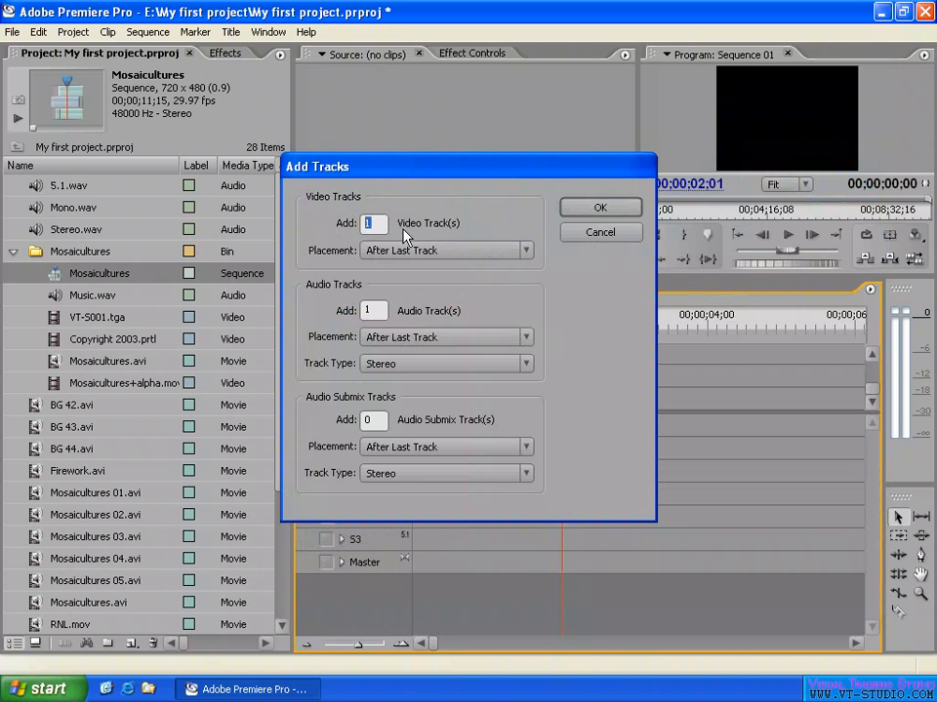
text(0)
double_click(372, 310)
drag(586, 166, 695, 130)
click(536, 302)
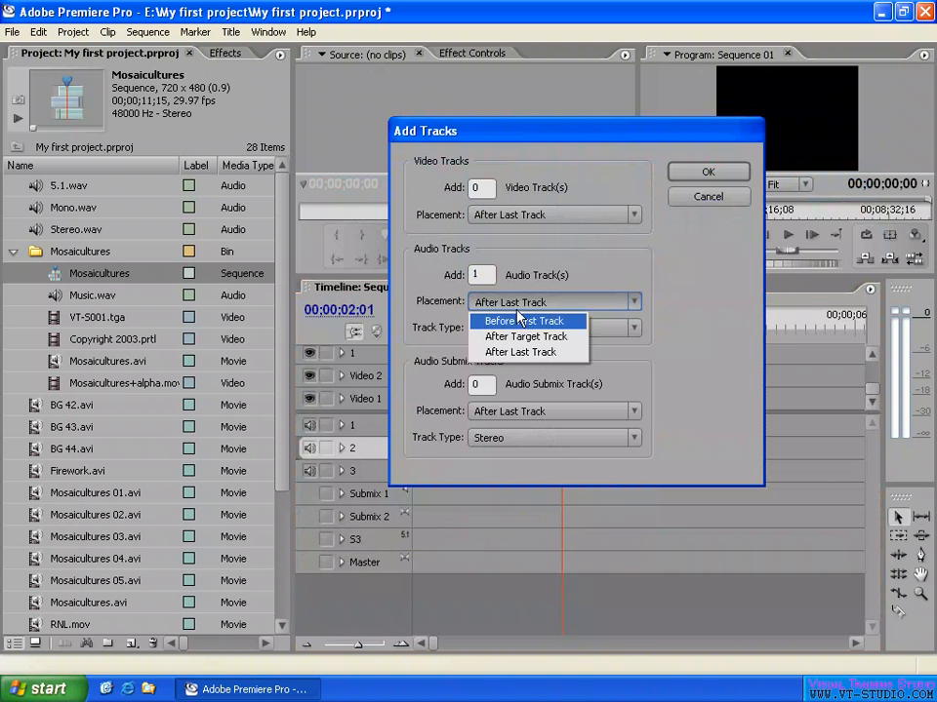
click(517, 321)
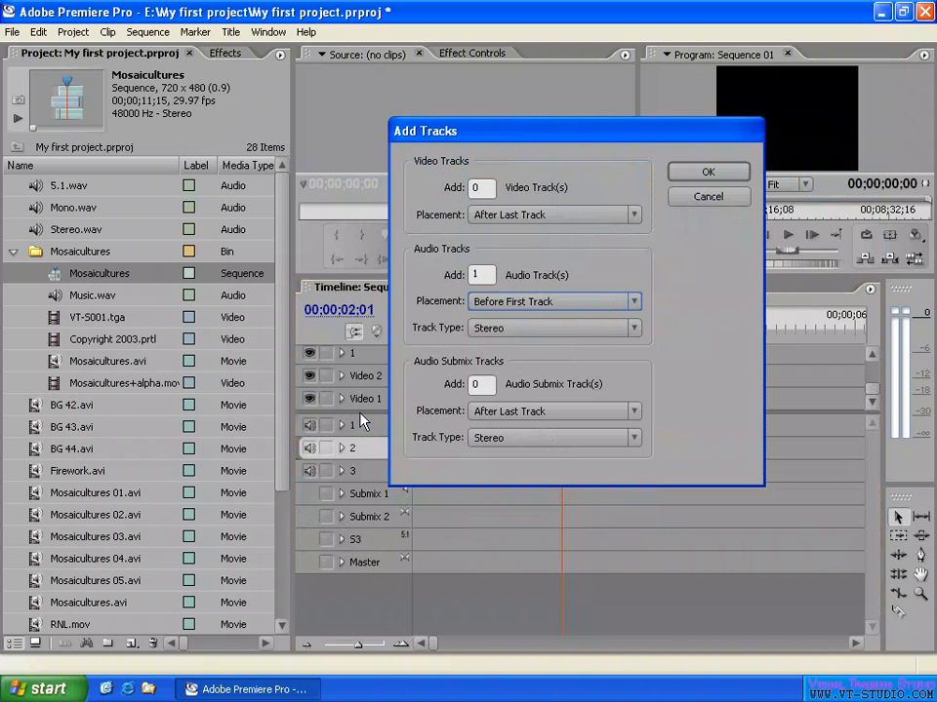
click(530, 304)
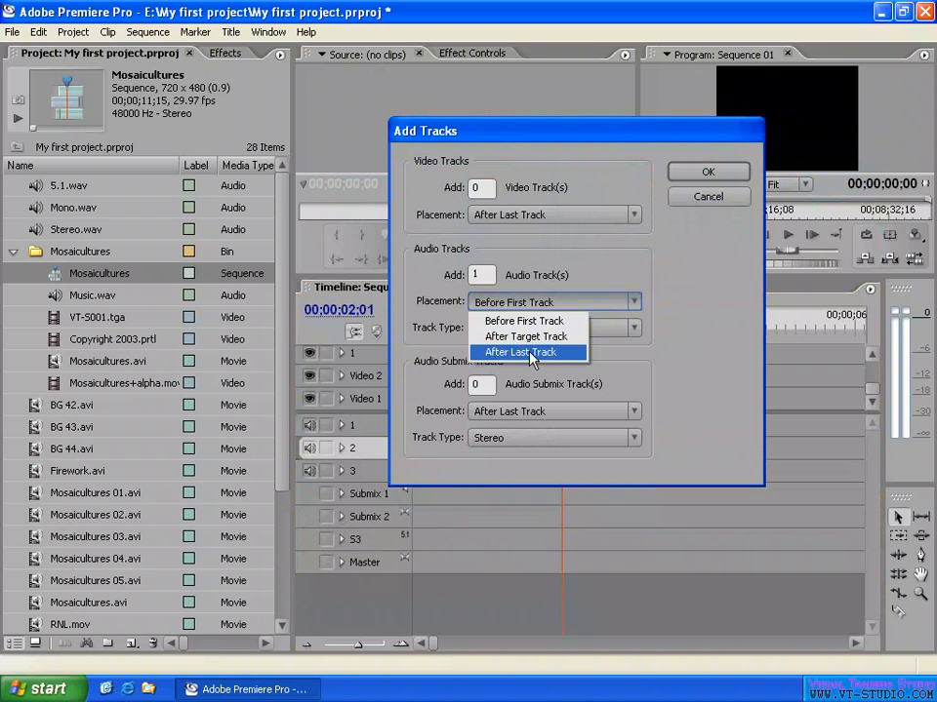
click(533, 353)
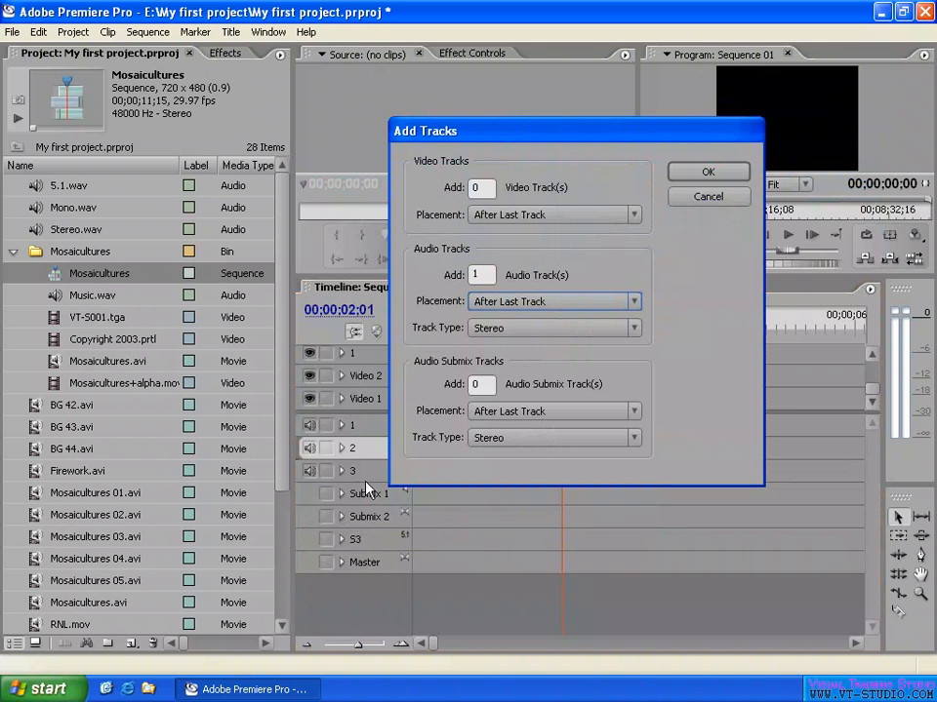
Examine the placement choices for audio submix tracks and the track type choices for audio tracks.
double_click(482, 383)
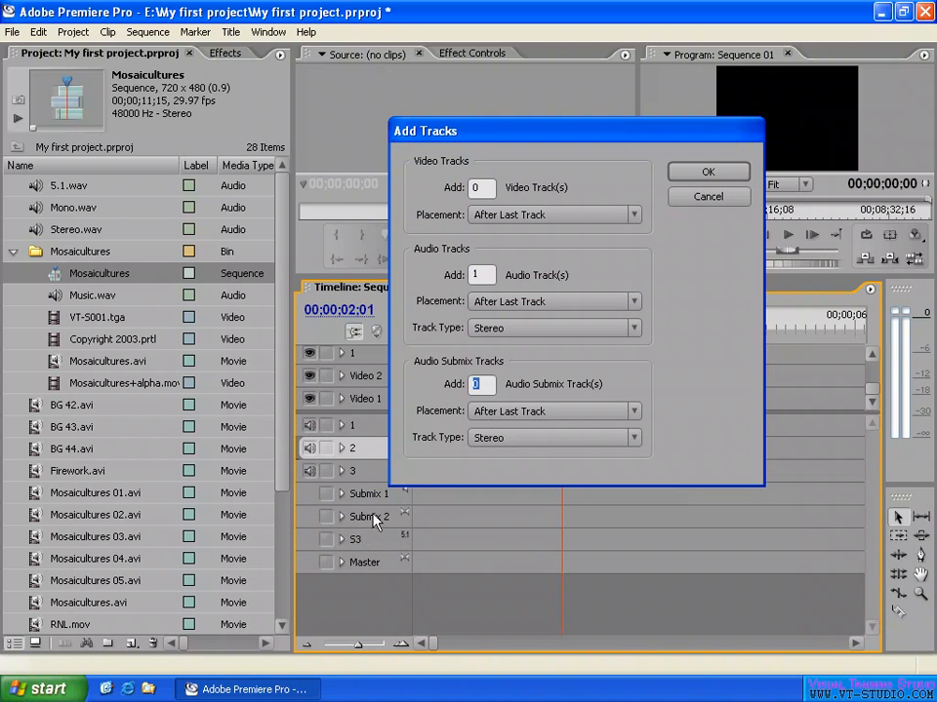
click(546, 411)
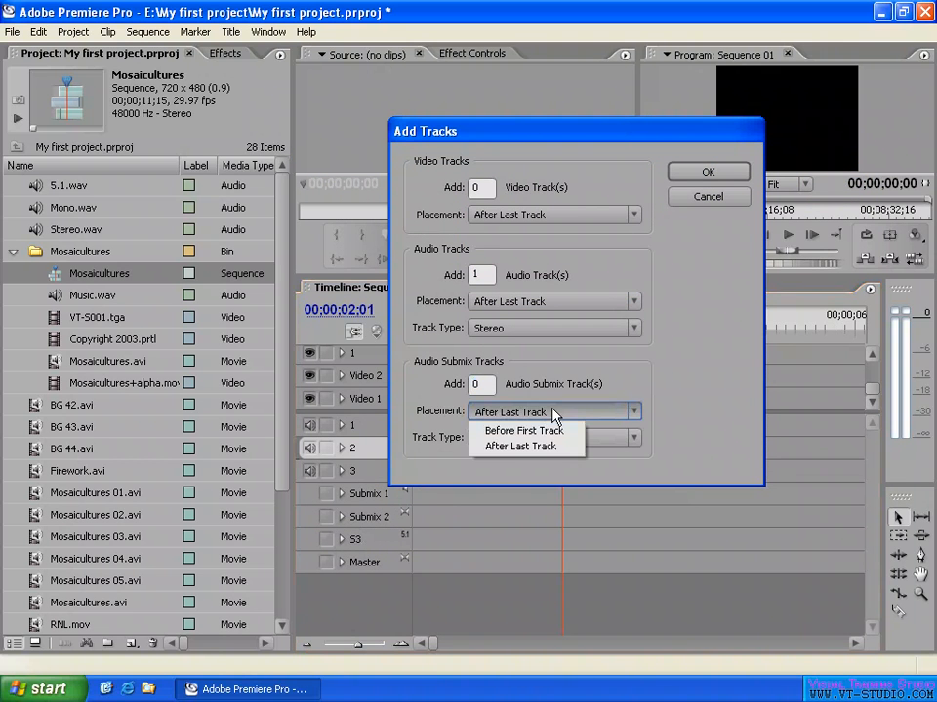
click(524, 448)
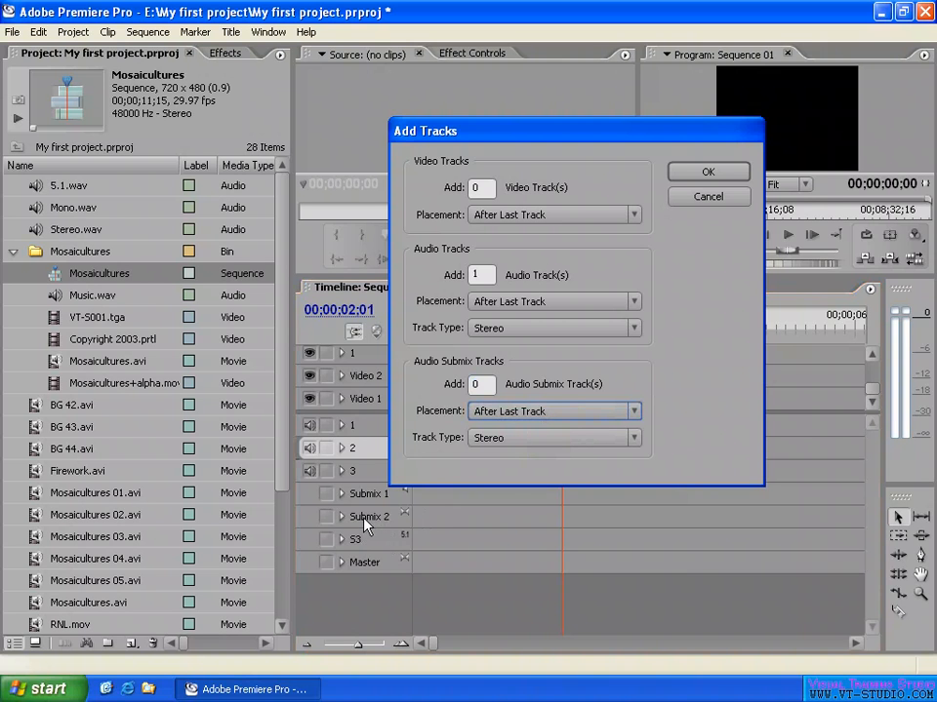
click(509, 411)
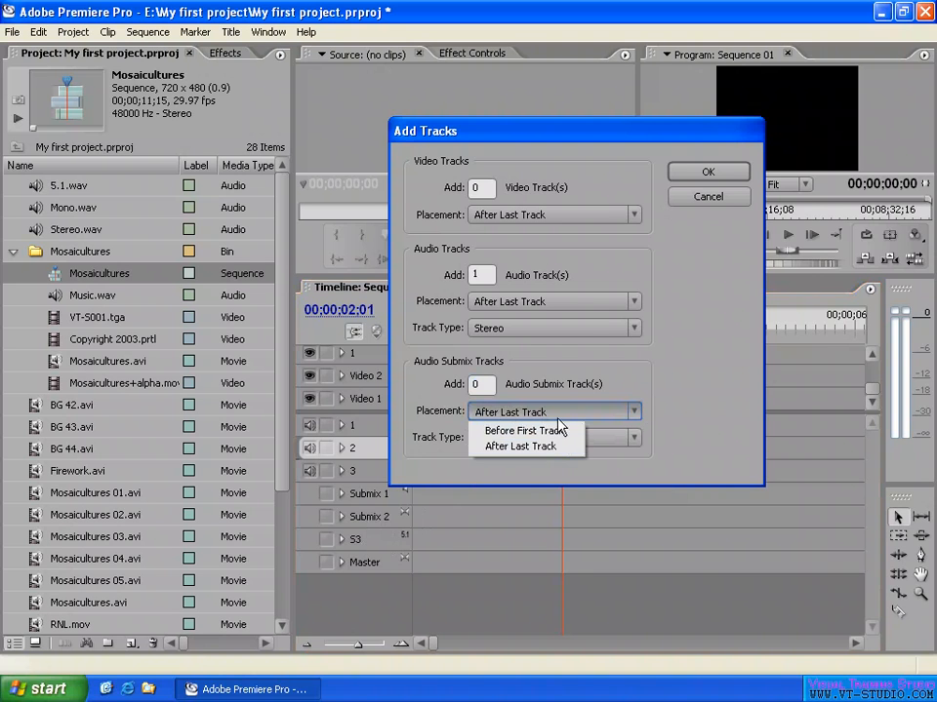
click(557, 446)
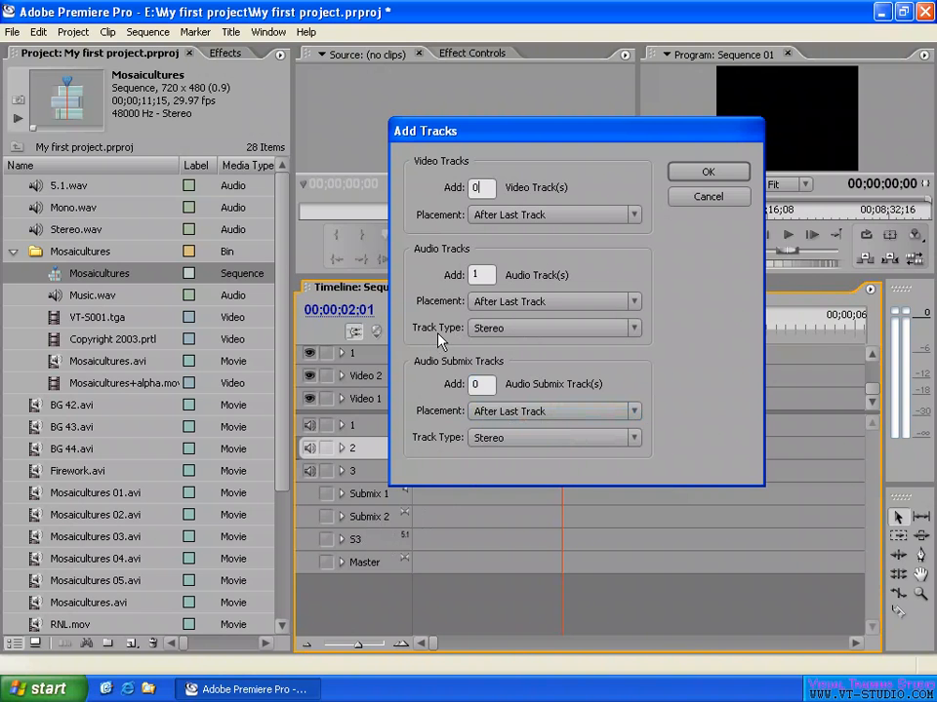
click(493, 332)
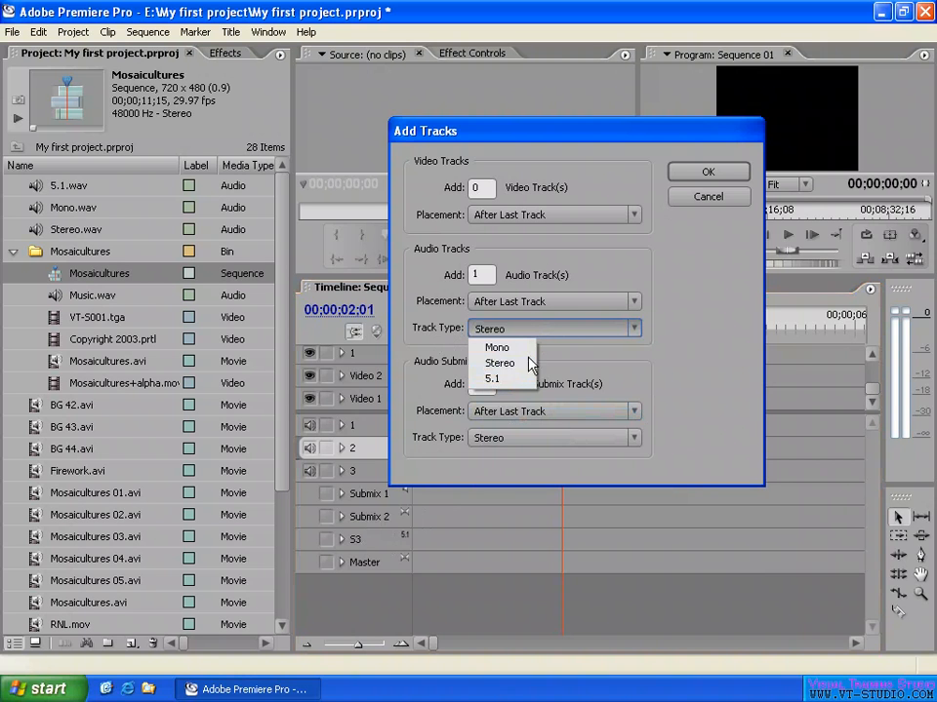
click(668, 337)
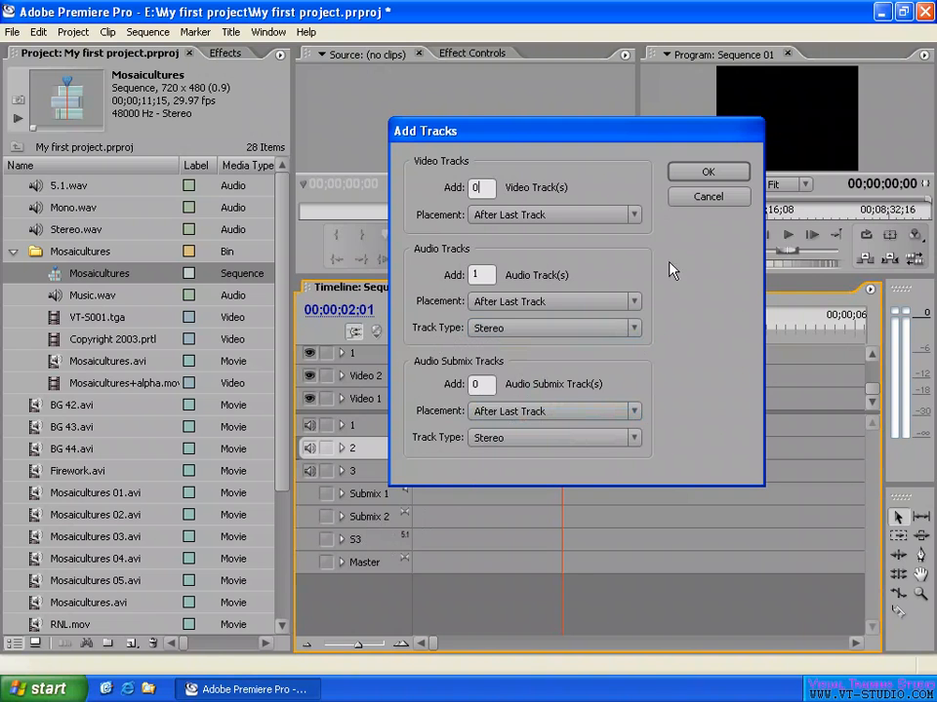
Add 1 Mono audio track with placement After Target Track to Sequence 01, and target the new track below audio track 2.
double_click(482, 274)
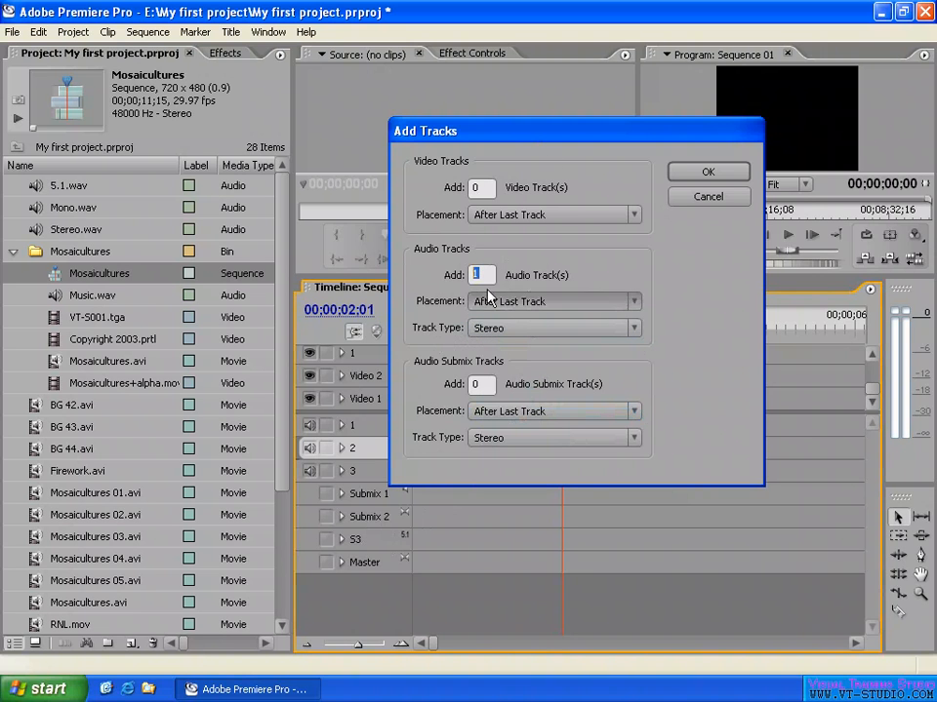
click(535, 332)
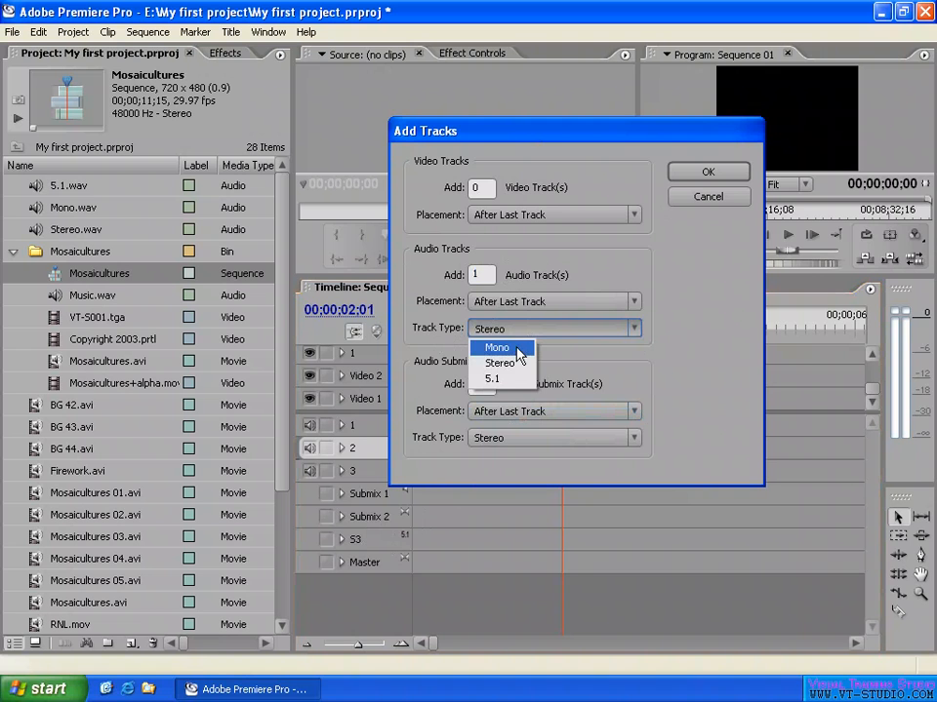
click(513, 353)
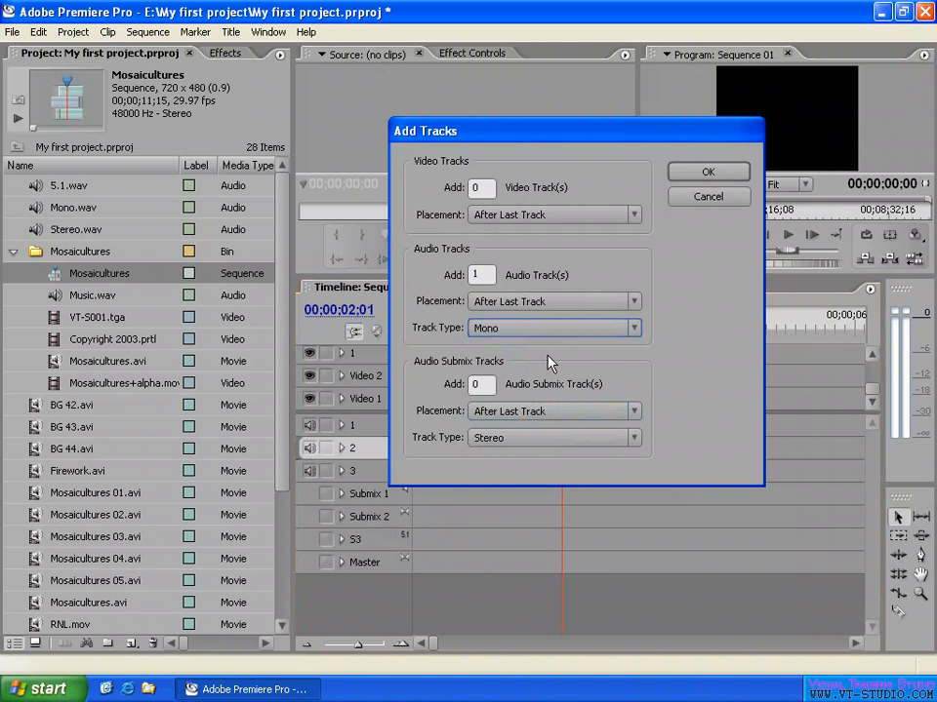
click(504, 303)
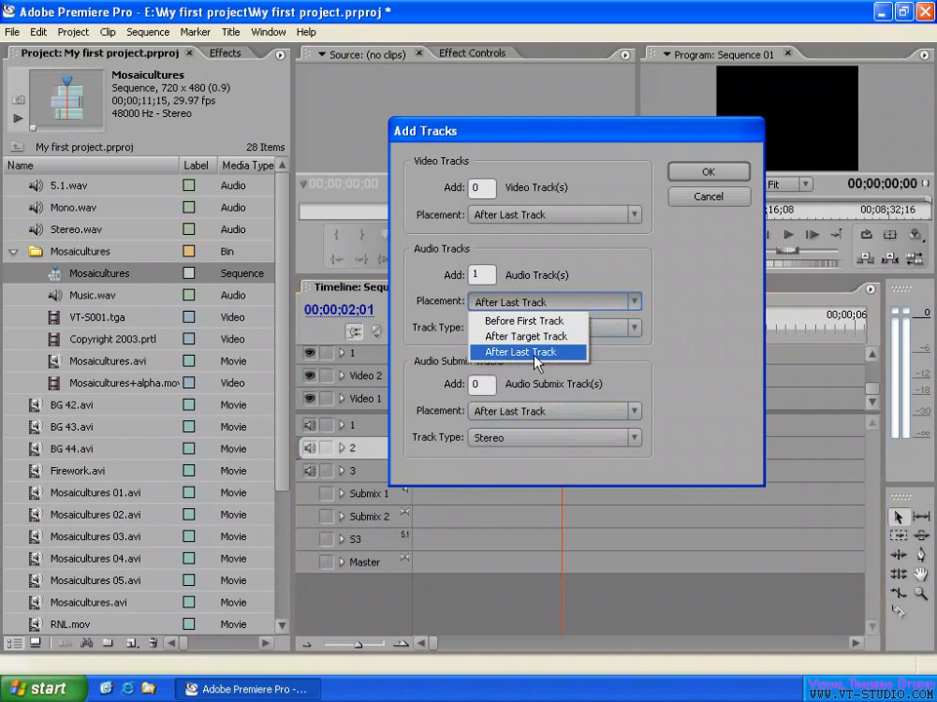
click(527, 337)
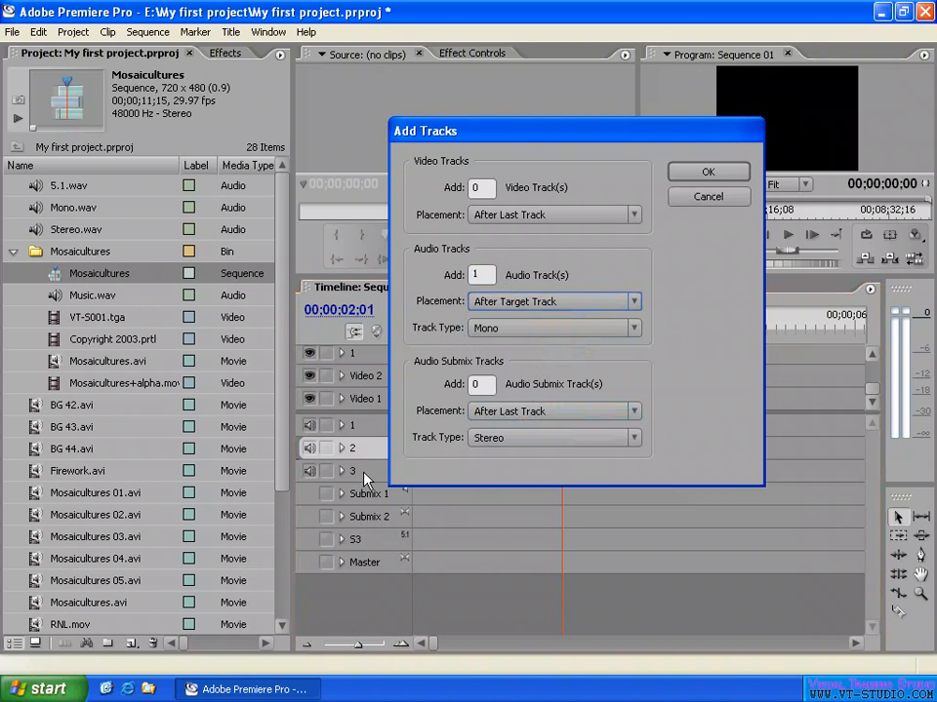
click(711, 173)
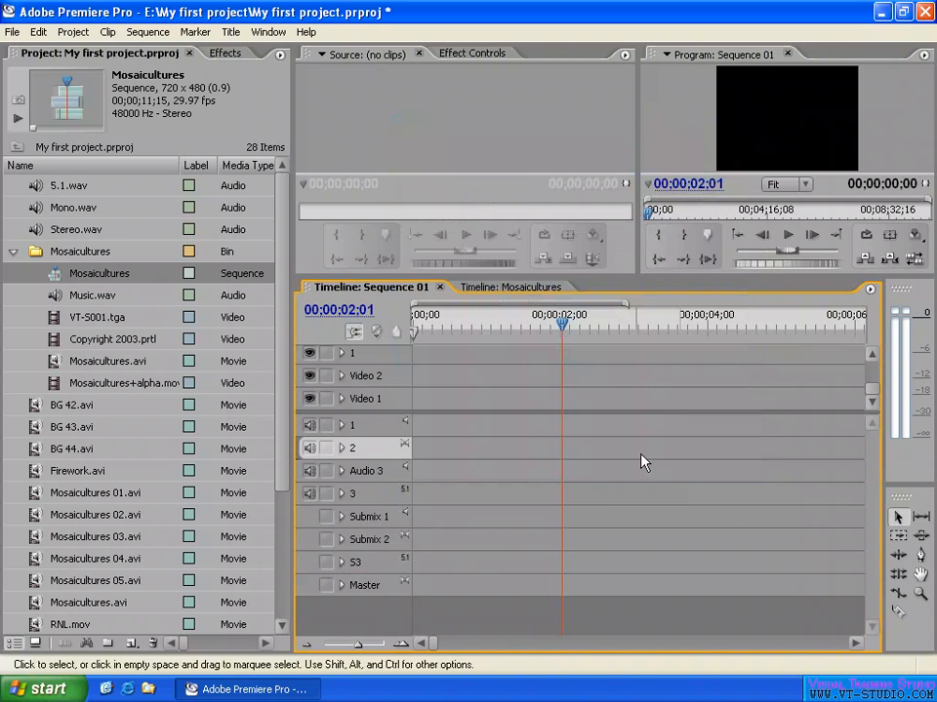
click(368, 450)
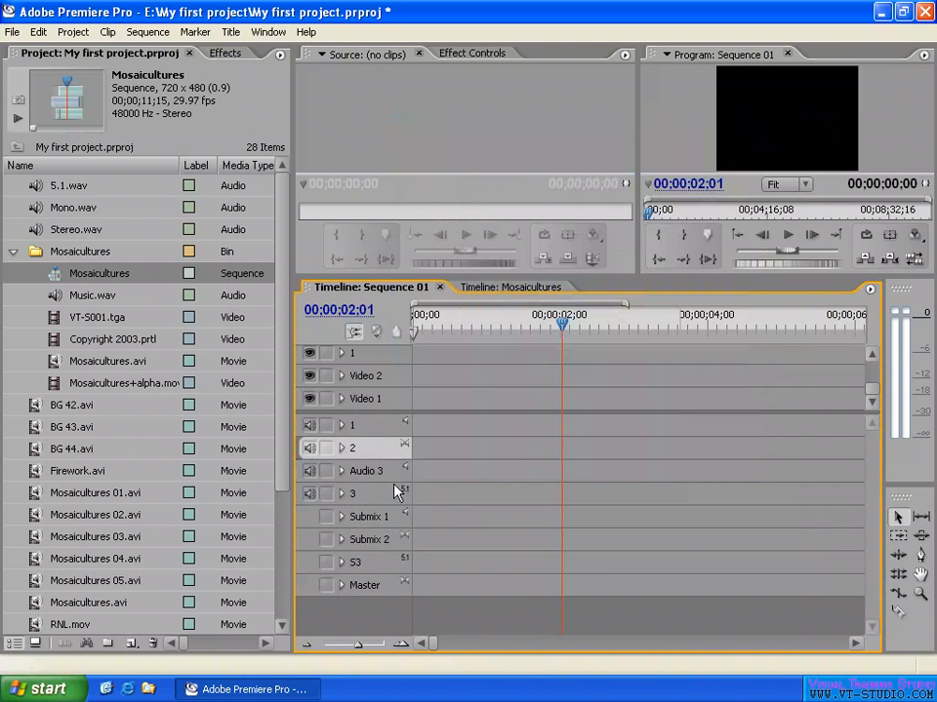
click(388, 473)
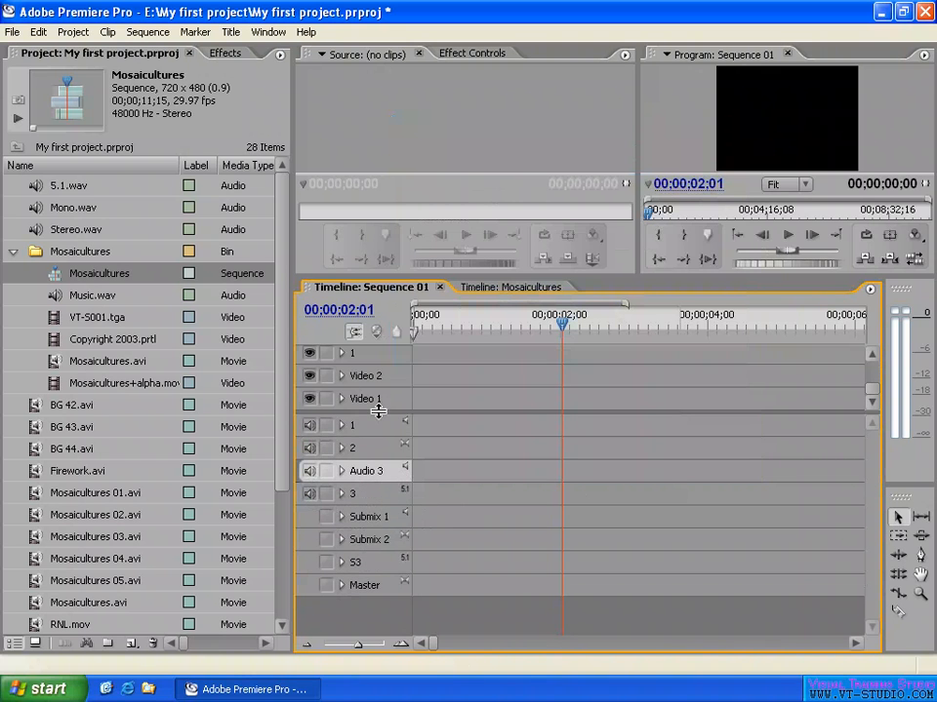
Delete all empty video tracks, all empty audio tracks and all unassigned audio submix tracks from Sequence 01.
drag(377, 410, 385, 464)
right_click(392, 382)
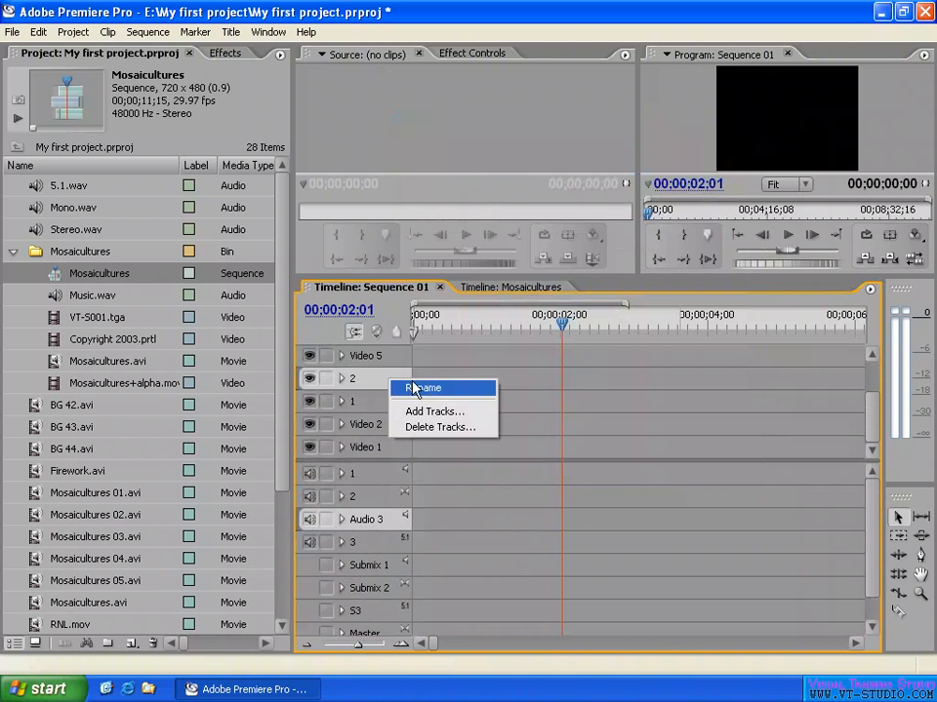
click(441, 430)
drag(479, 214, 655, 230)
click(533, 277)
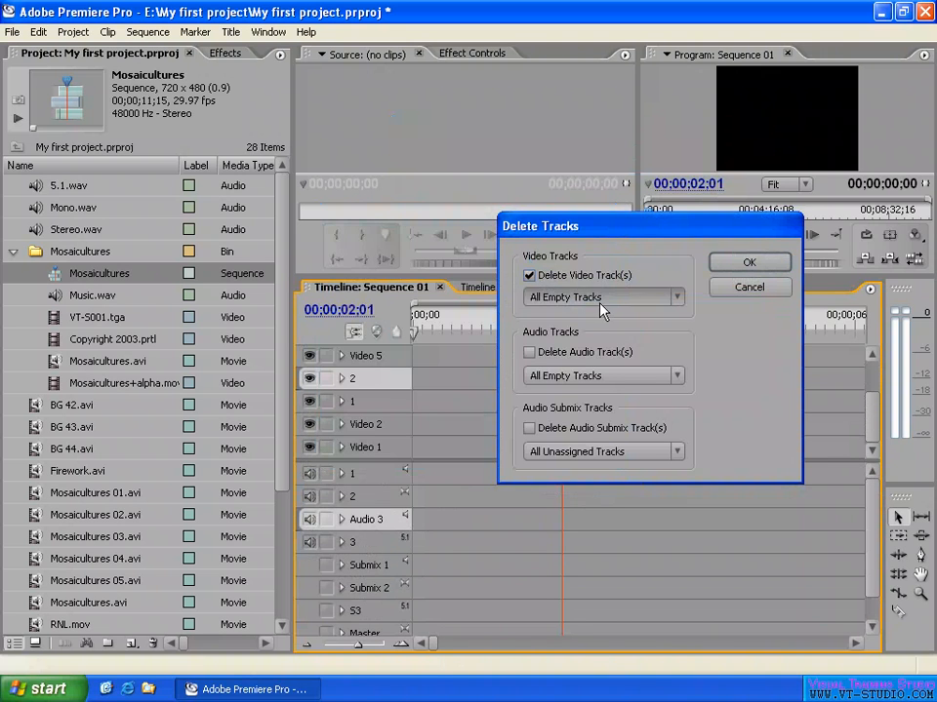
click(533, 353)
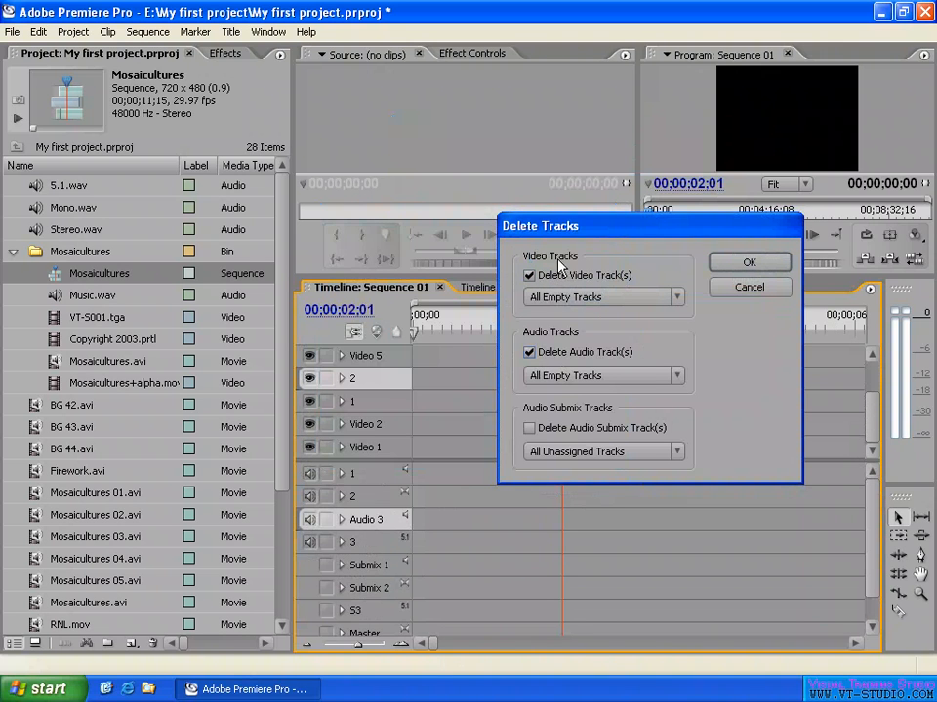
click(529, 431)
click(746, 267)
click(753, 264)
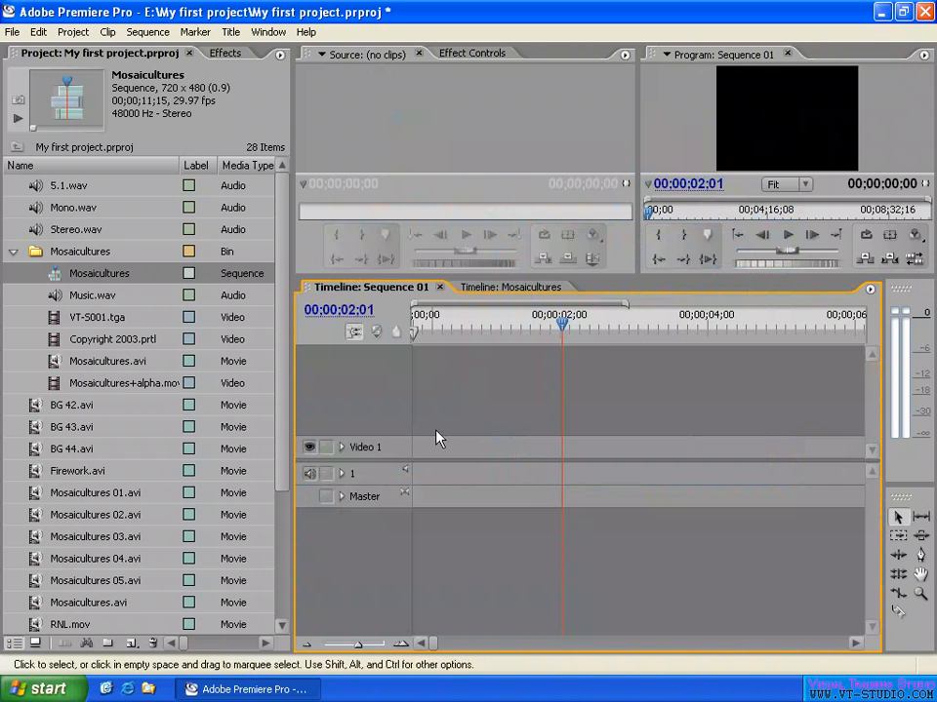
Target Video 1 and check which track deletion options are available, leaving without deleting anything.
right_click(380, 452)
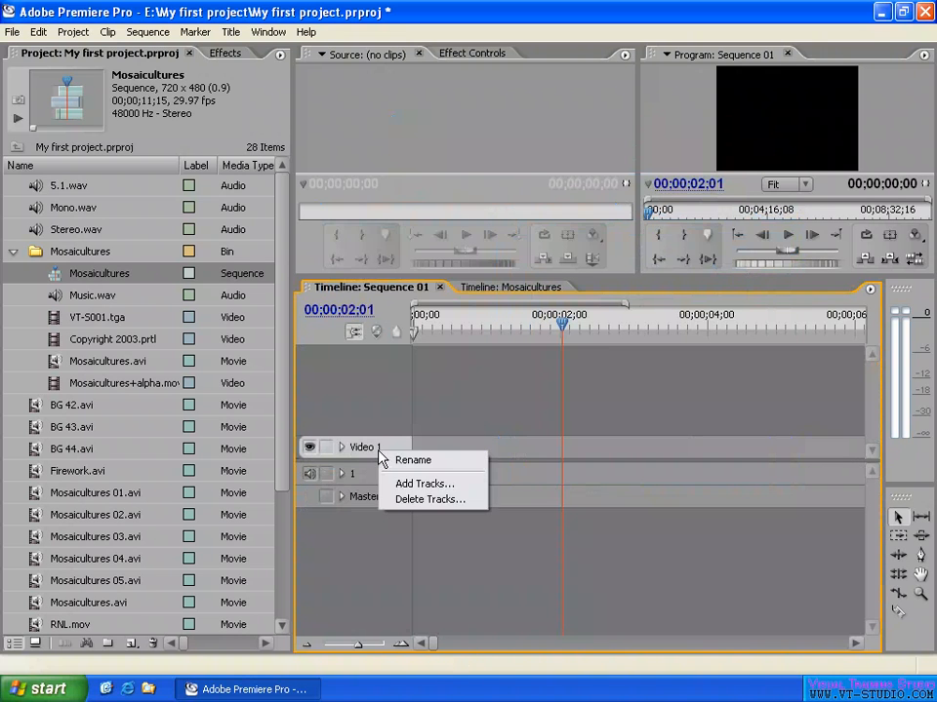
click(430, 498)
drag(458, 216, 625, 210)
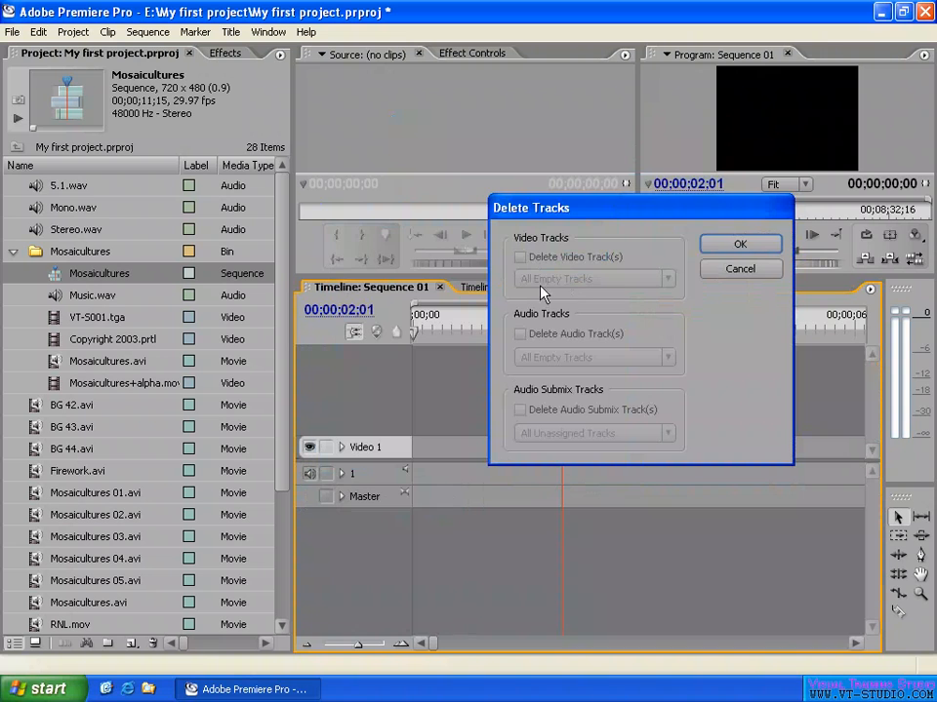
click(739, 271)
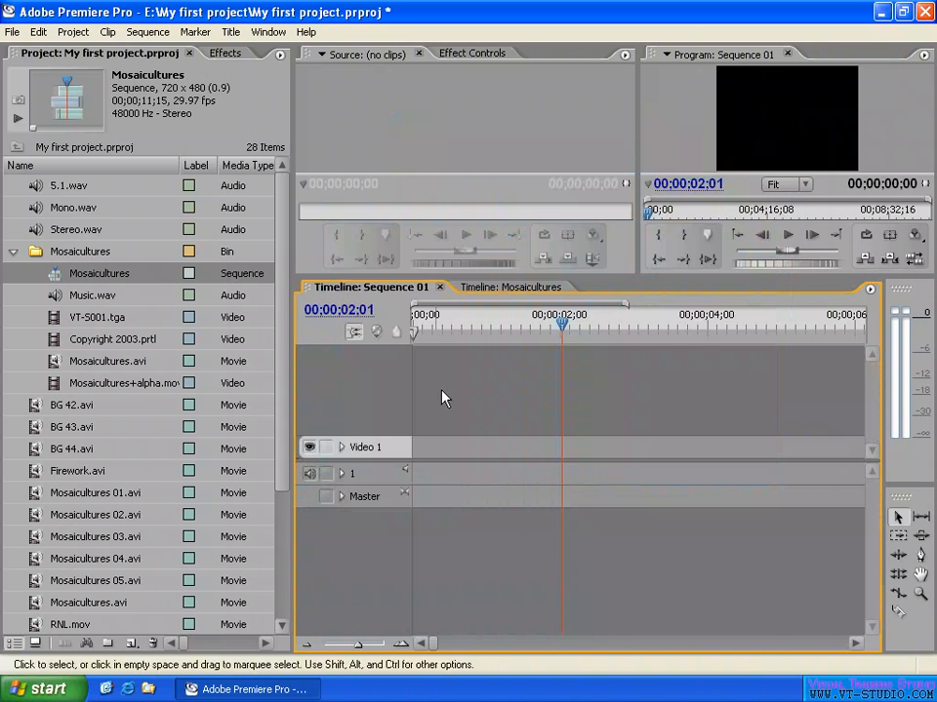
Add 2 video tracks and 1 Stereo audio track to Sequence 01, both with placement After Last Track.
right_click(390, 448)
click(451, 482)
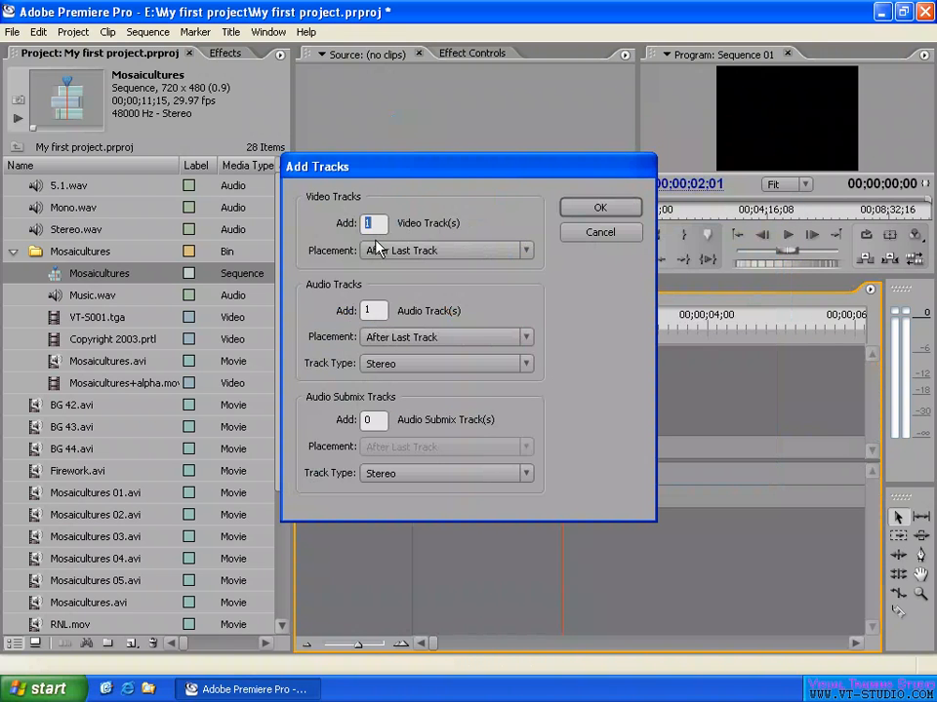
text(2)
key(Tab)
key(Tab)
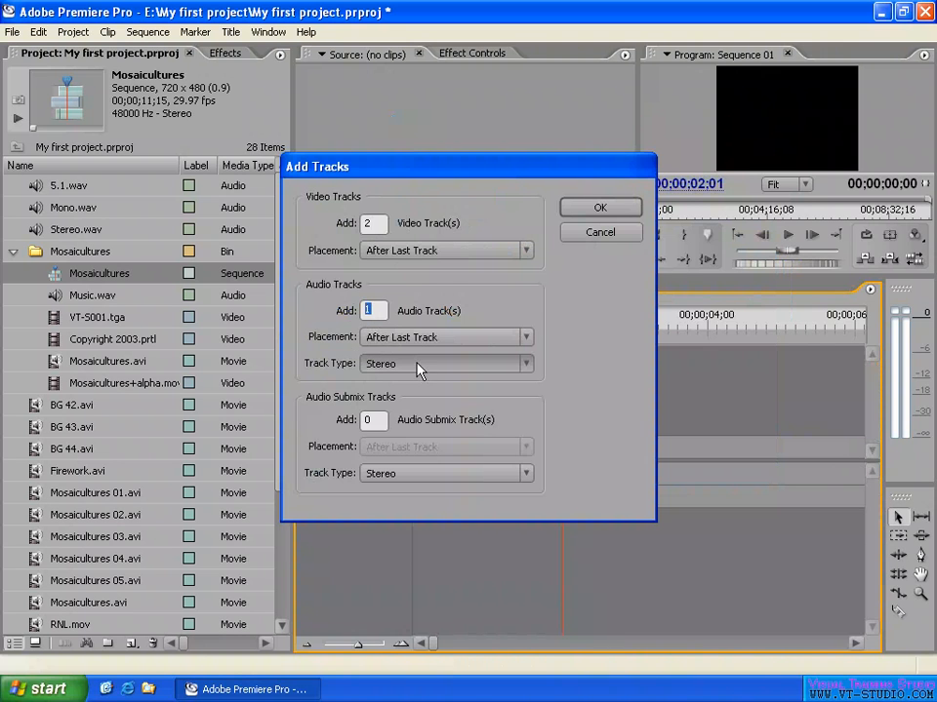
click(601, 209)
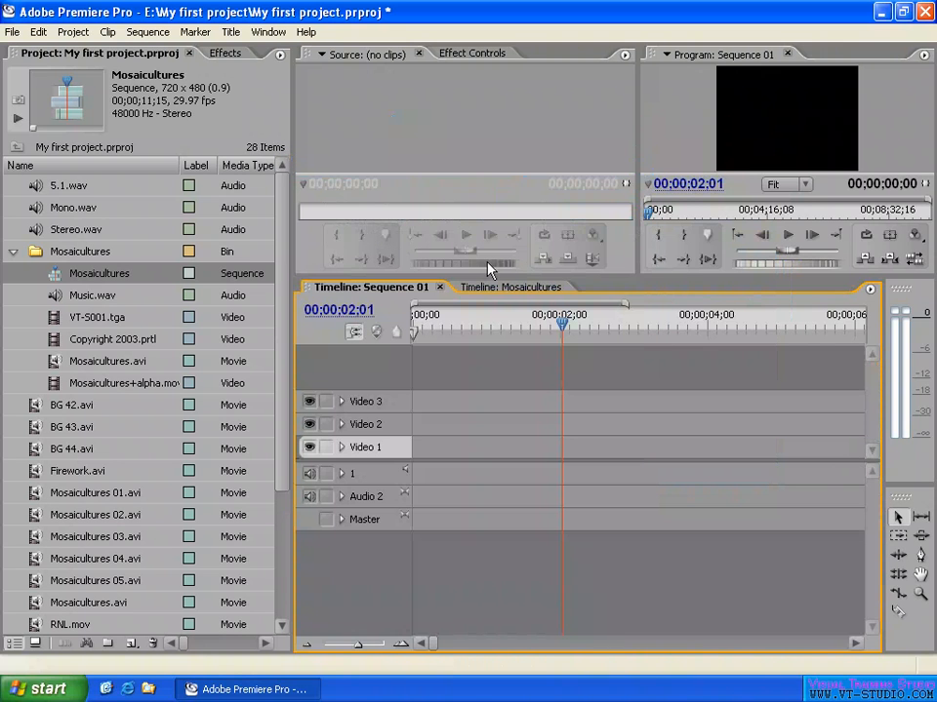
Delete Video 2 from Sequence 01 using the Target Track option for video tracks, keeping the audio tracks out of the deletion.
right_click(389, 432)
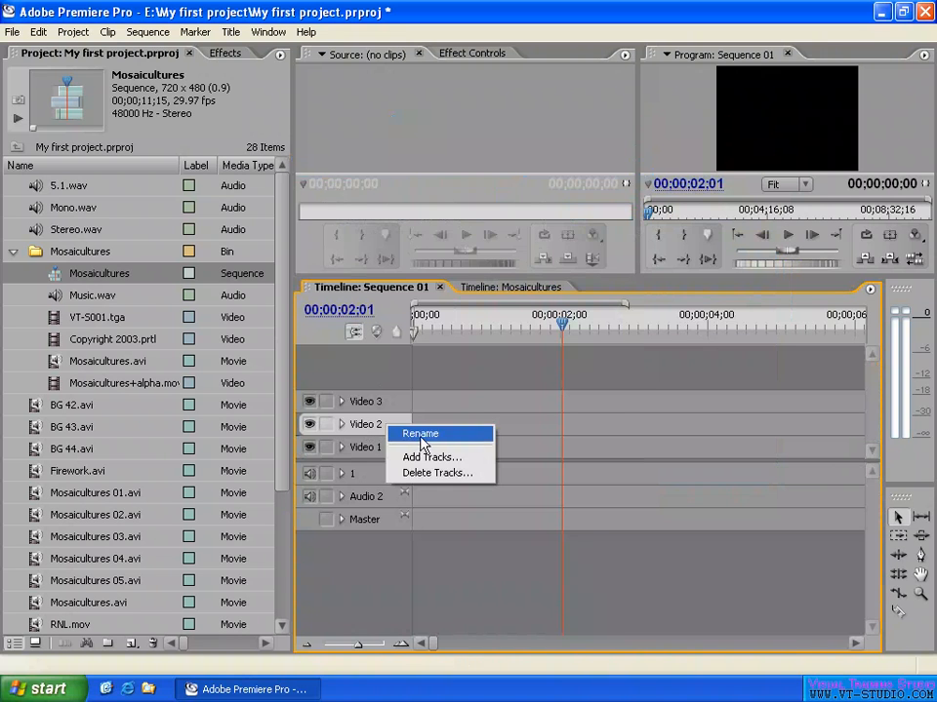
click(441, 473)
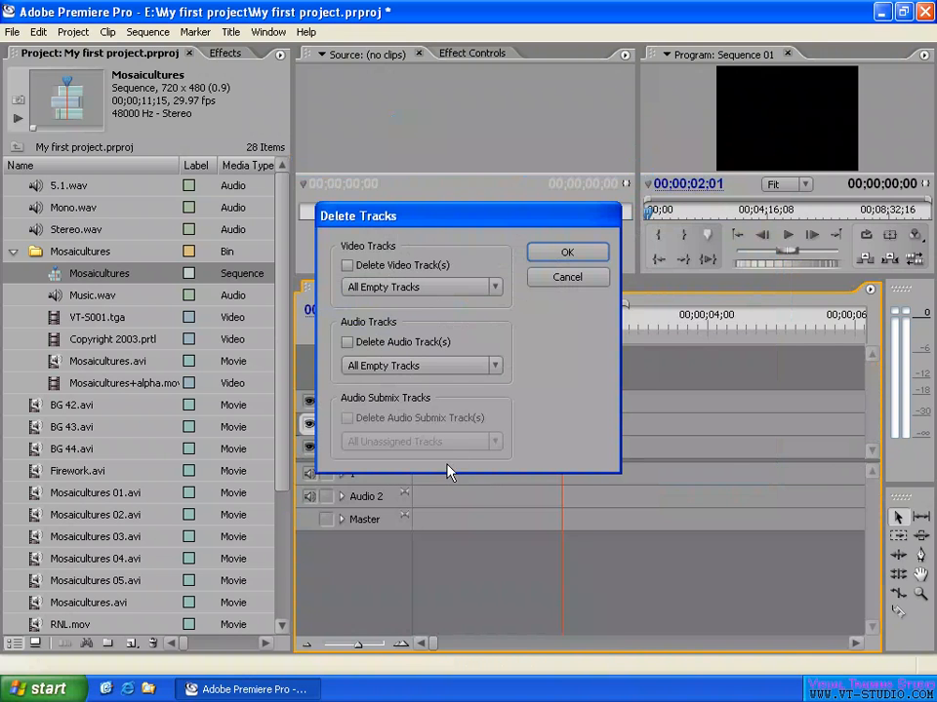
drag(453, 213, 565, 194)
click(463, 245)
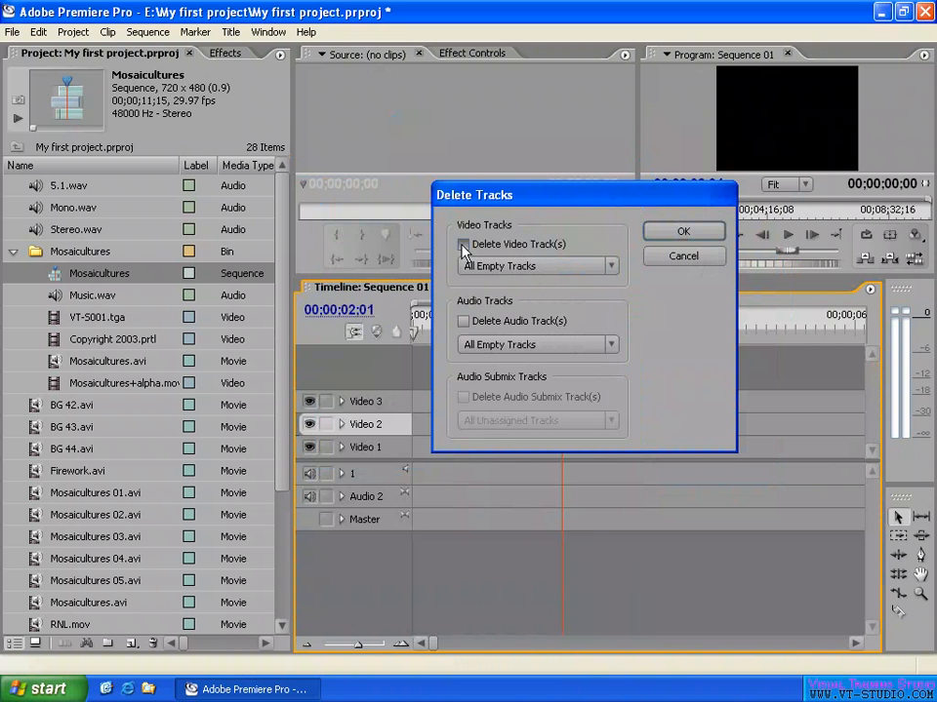
click(563, 264)
click(501, 285)
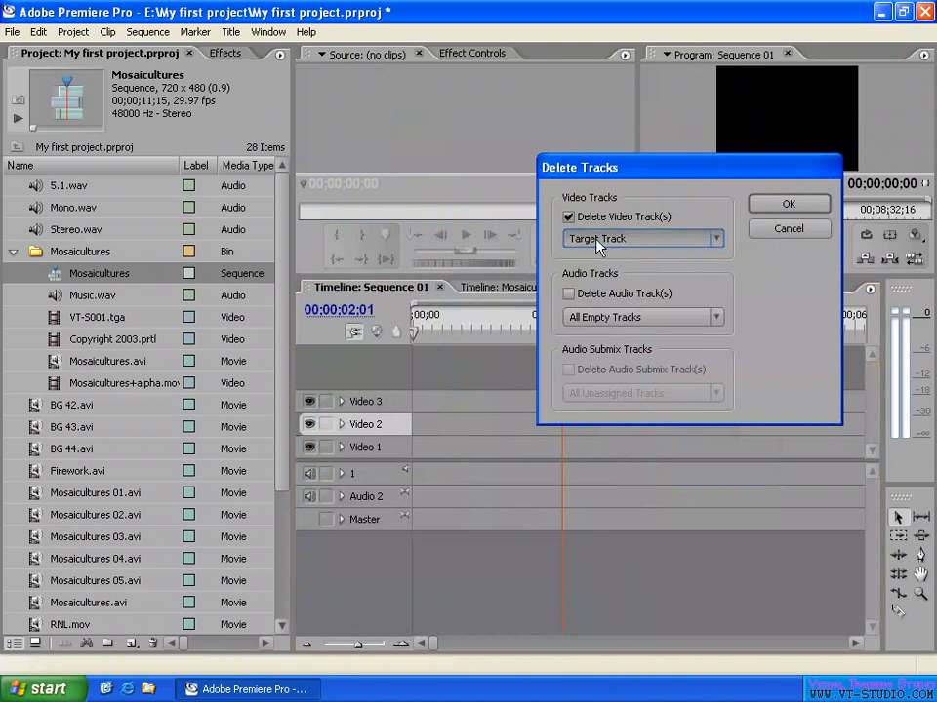
click(592, 295)
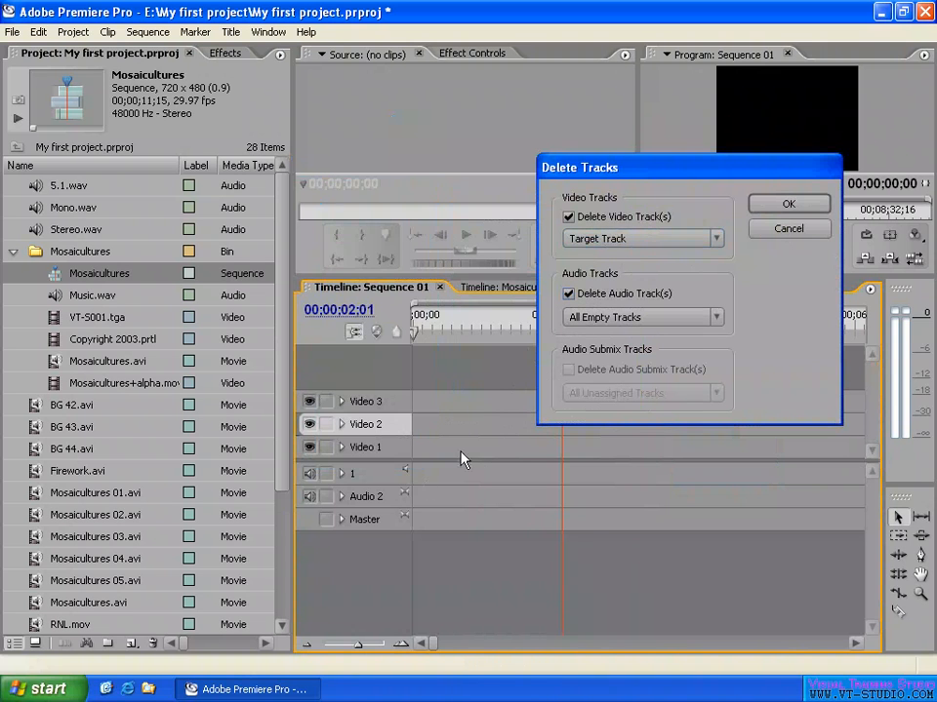
click(569, 293)
click(806, 206)
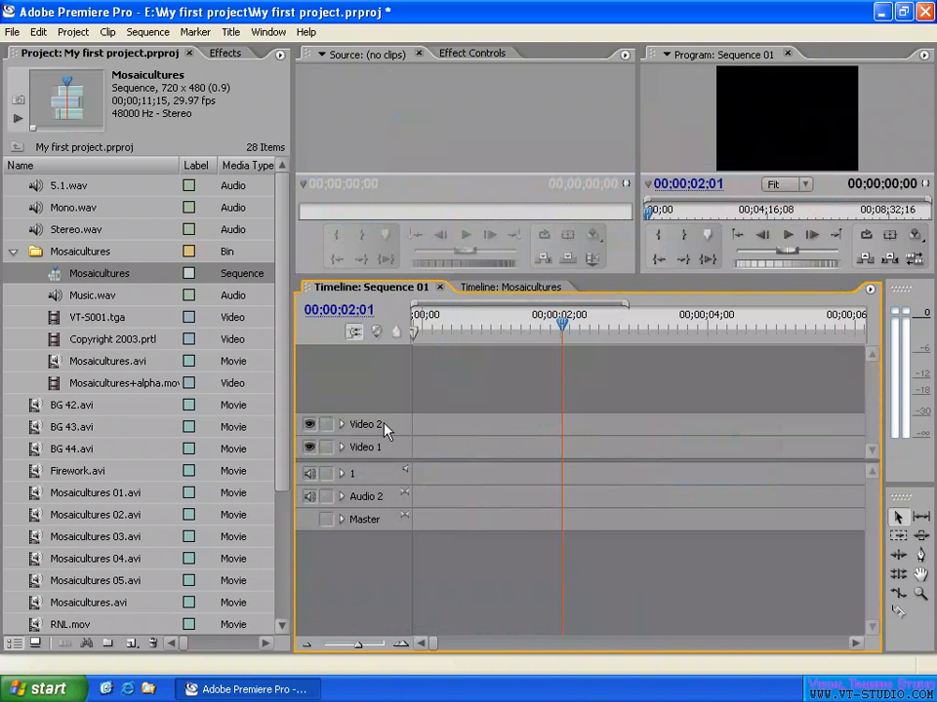
Rename the Video 2 track of Sequence 01 as 2 and target it.
click(385, 427)
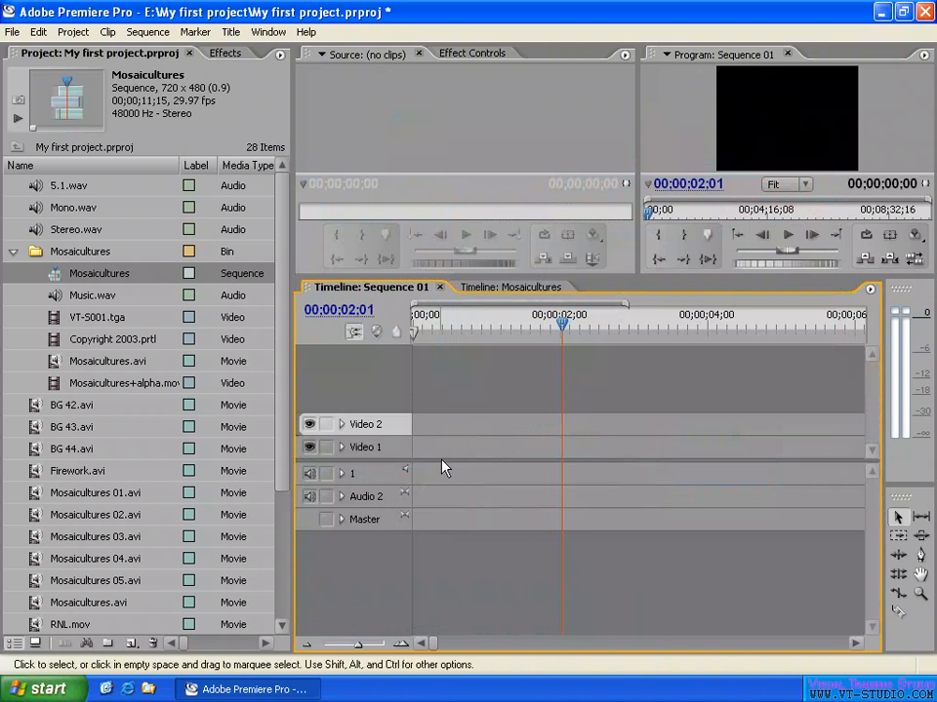
right_click(375, 427)
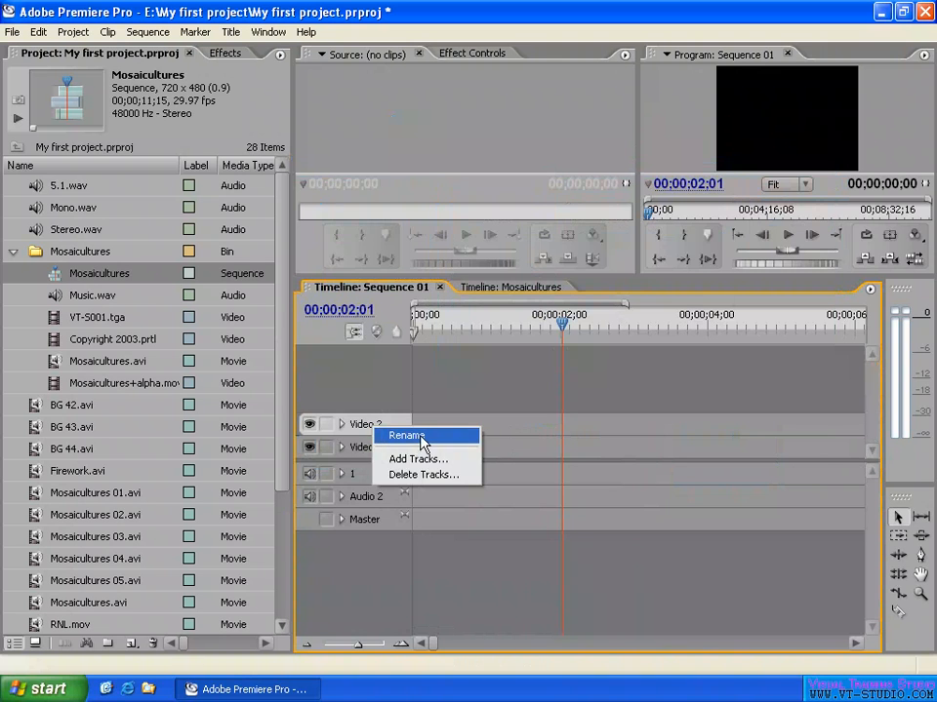
click(420, 443)
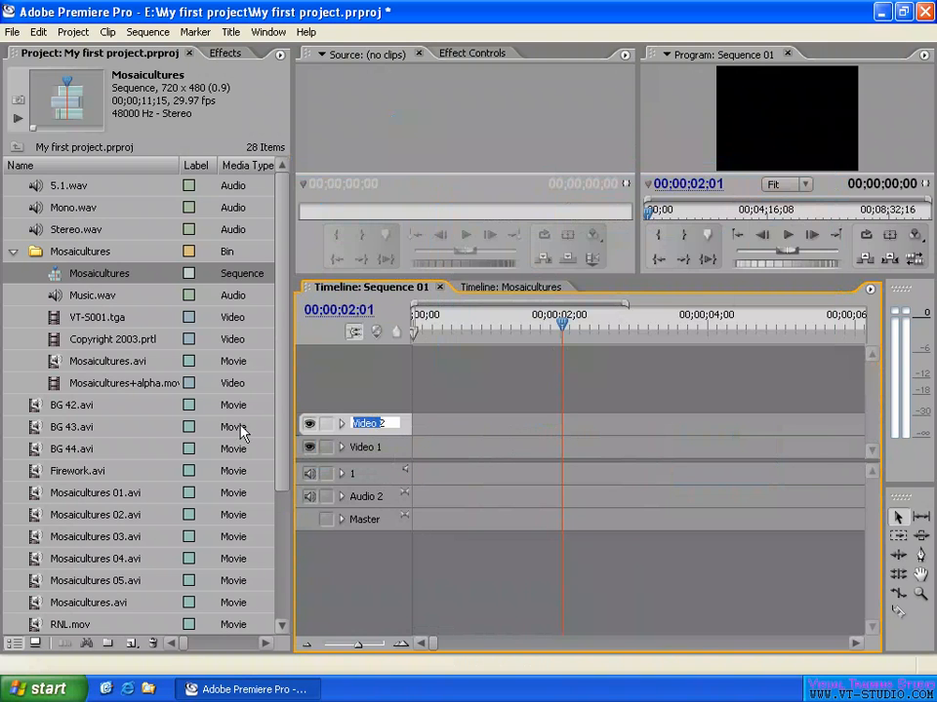
text(2)
key(Return)
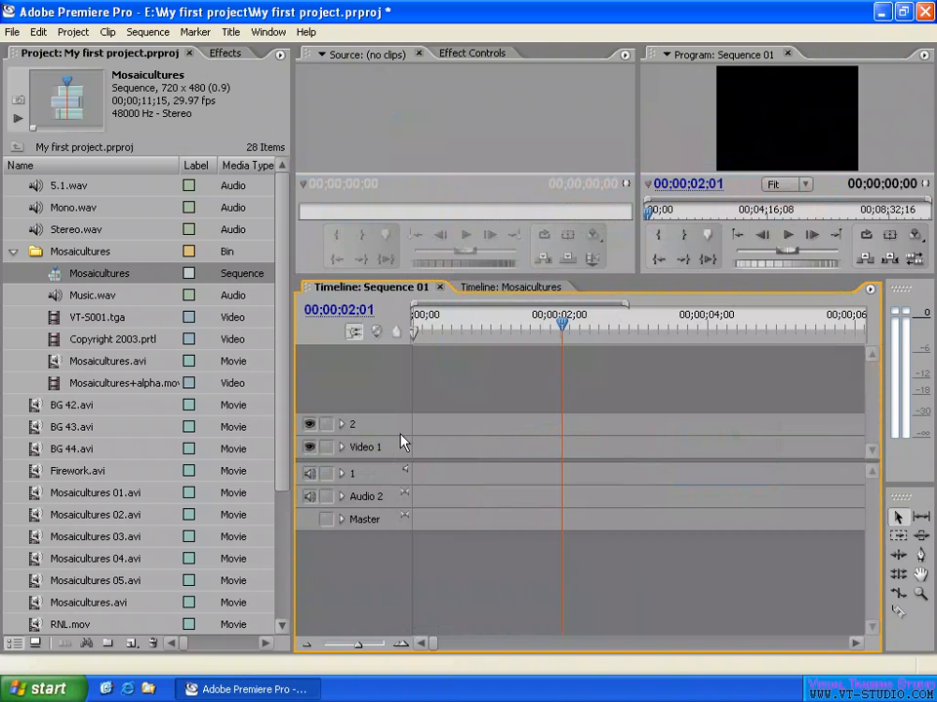
click(386, 436)
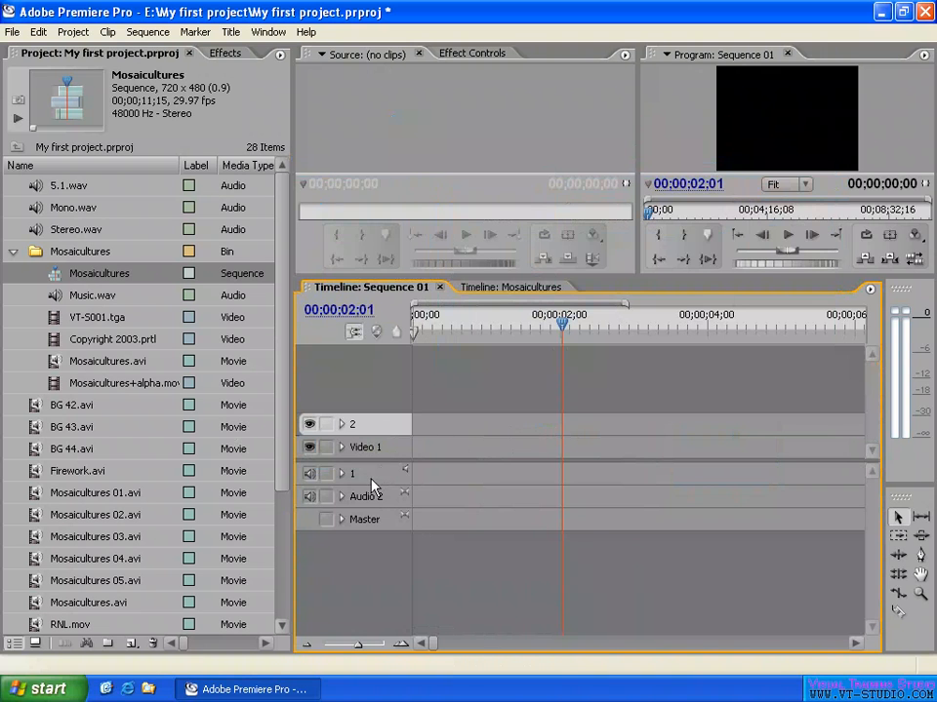
drag(380, 462, 382, 446)
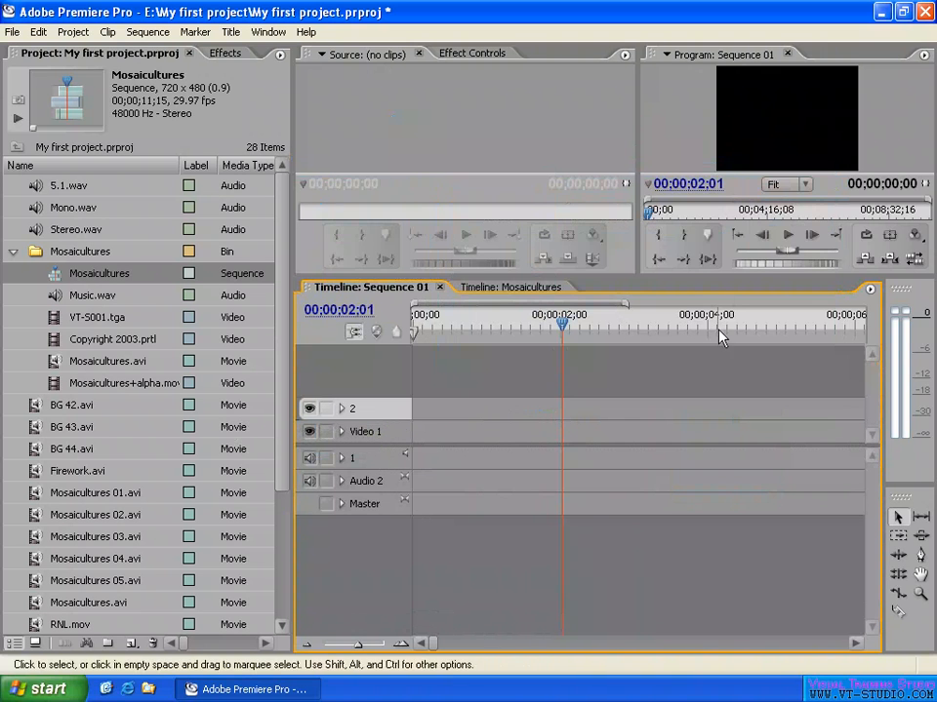
mouse_move(583, 331)
mouse_down()
mouse_move(608, 330)
mouse_move(589, 341)
mouse_up()
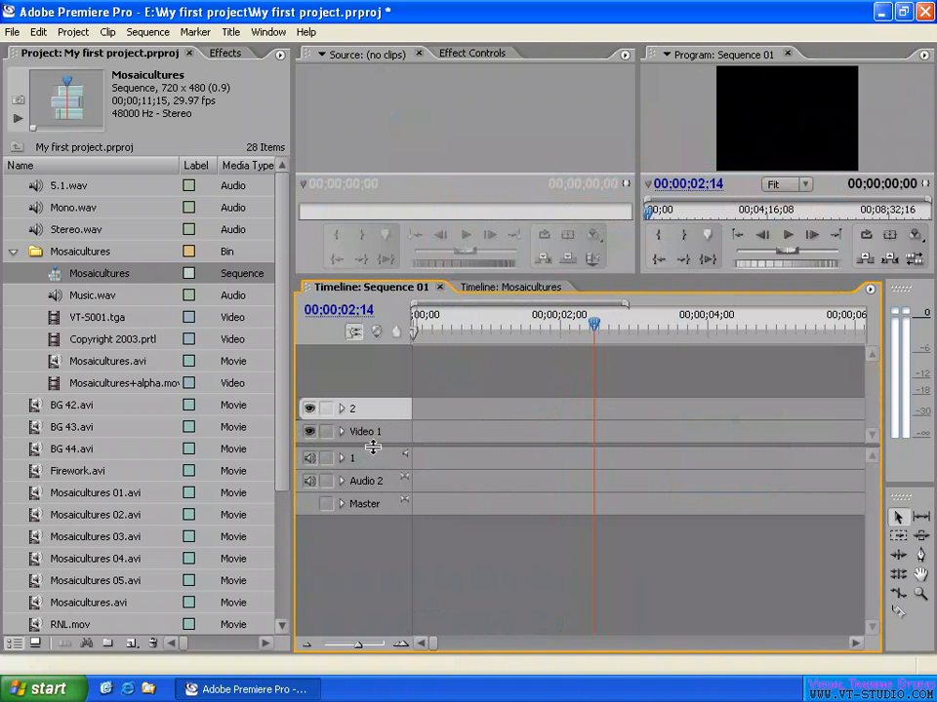
drag(373, 446, 371, 464)
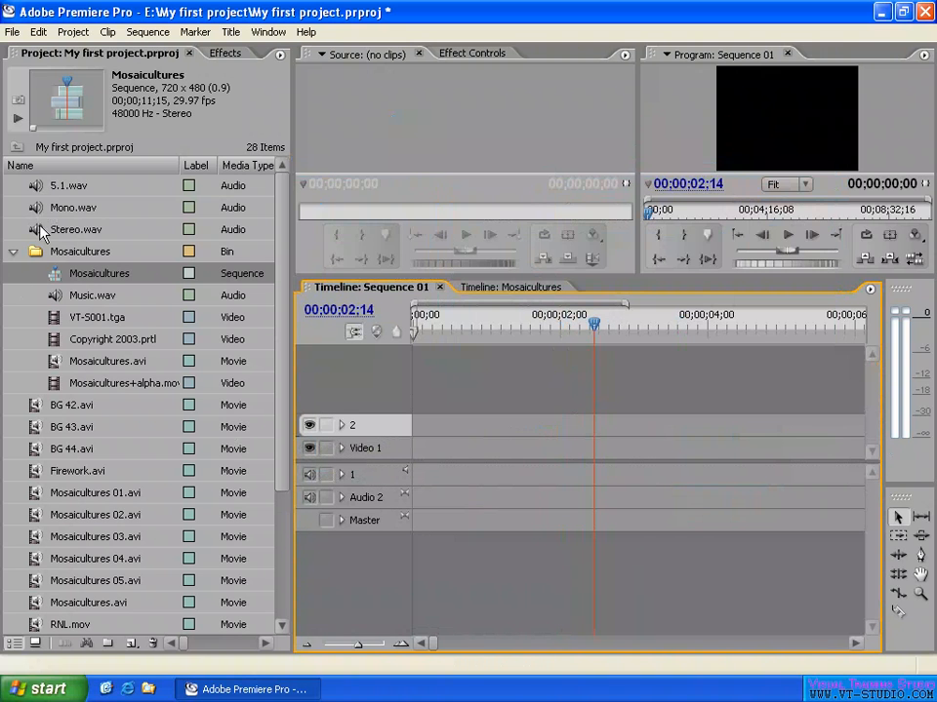
Place BG 42.avi at the start of Video 1 and trim its end to about 00;01;14;00.
click(44, 408)
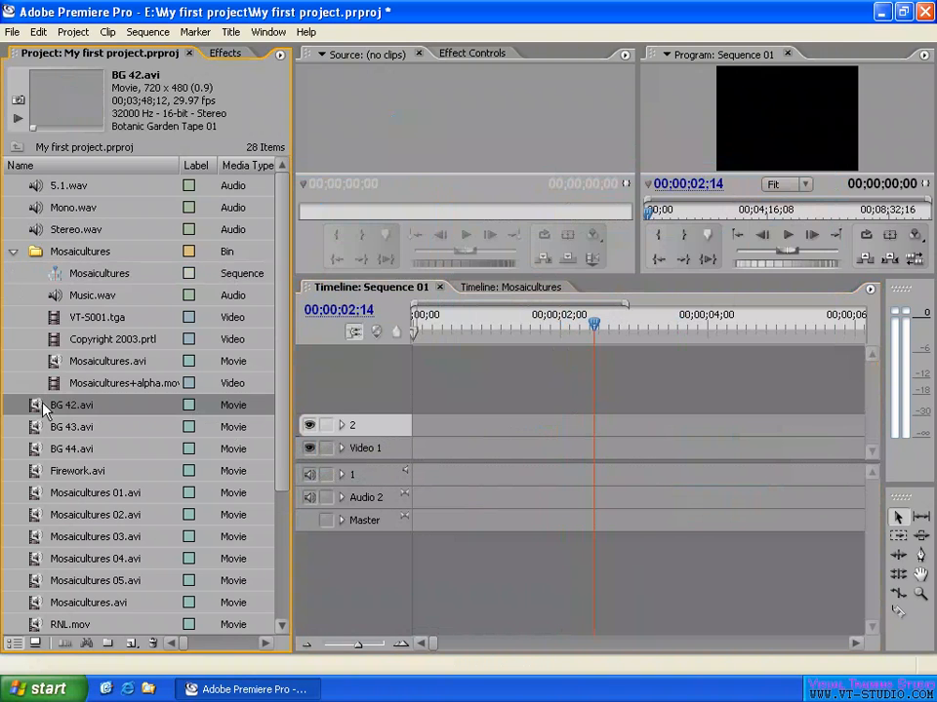
drag(44, 408, 421, 451)
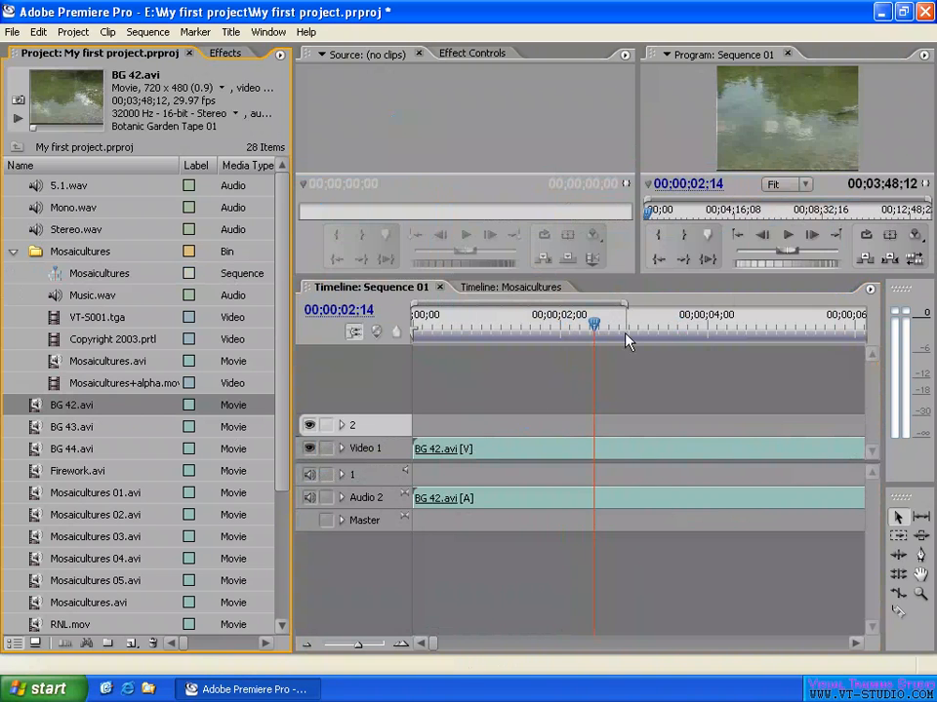
click(558, 335)
key(minus)
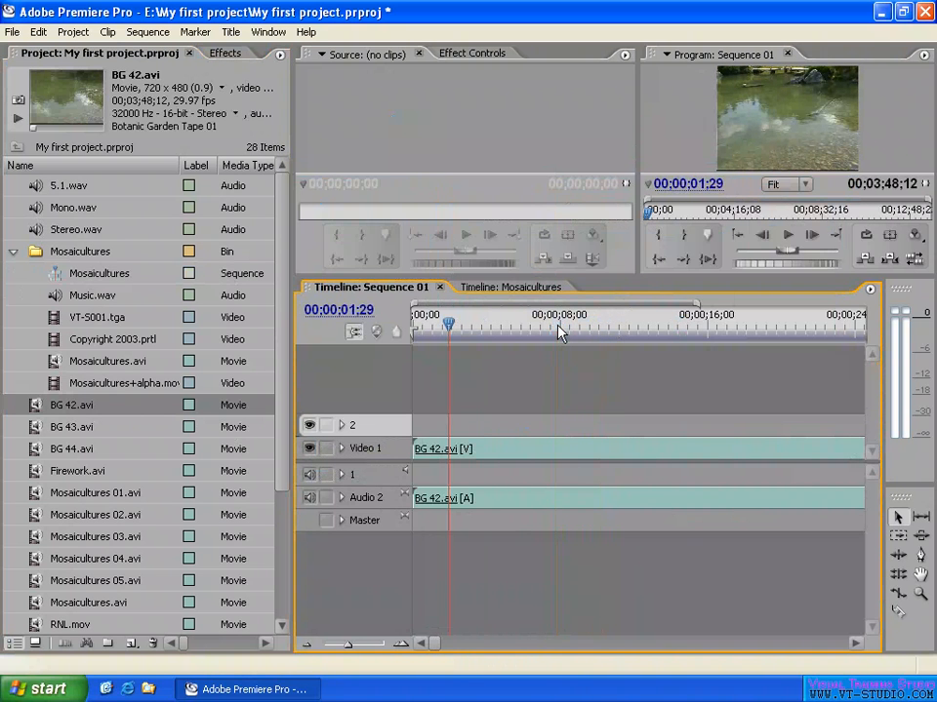
key(minus)
key(minus)
key(minus)
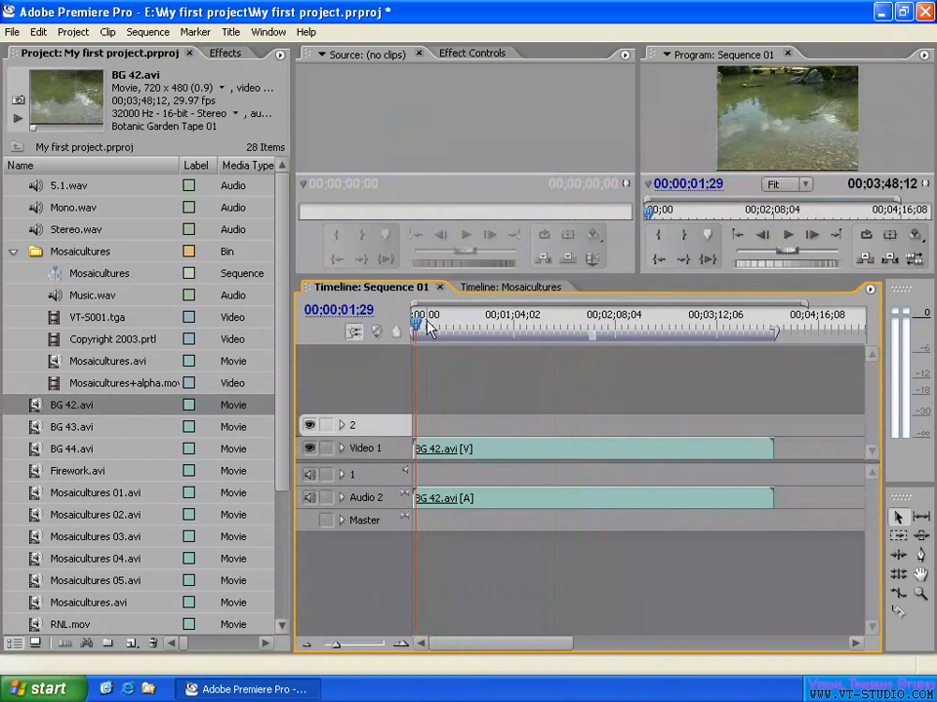
drag(771, 452, 528, 452)
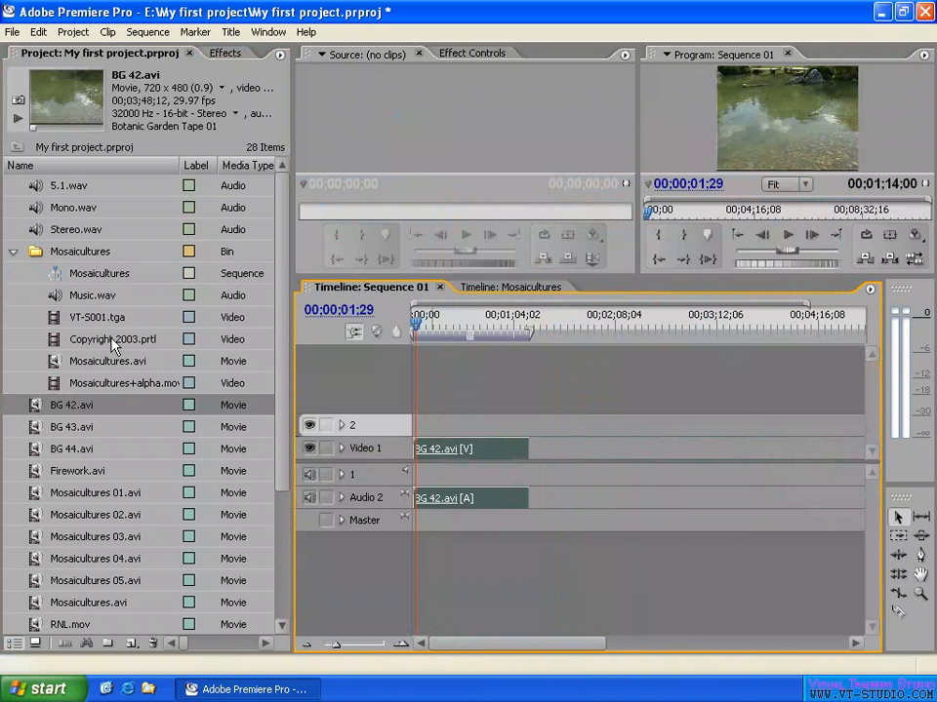
Append BG 43.avi and BG 44.avi after BG 42.avi on Video 1, and move the playhead to 00;00;46;07.
drag(73, 426, 526, 451)
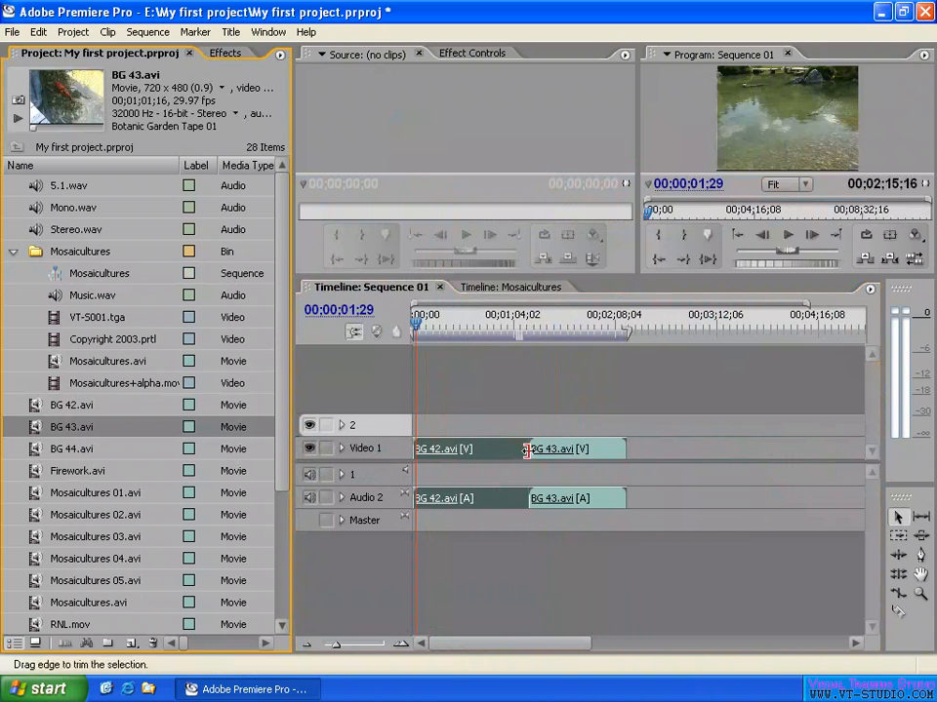
drag(39, 448, 627, 455)
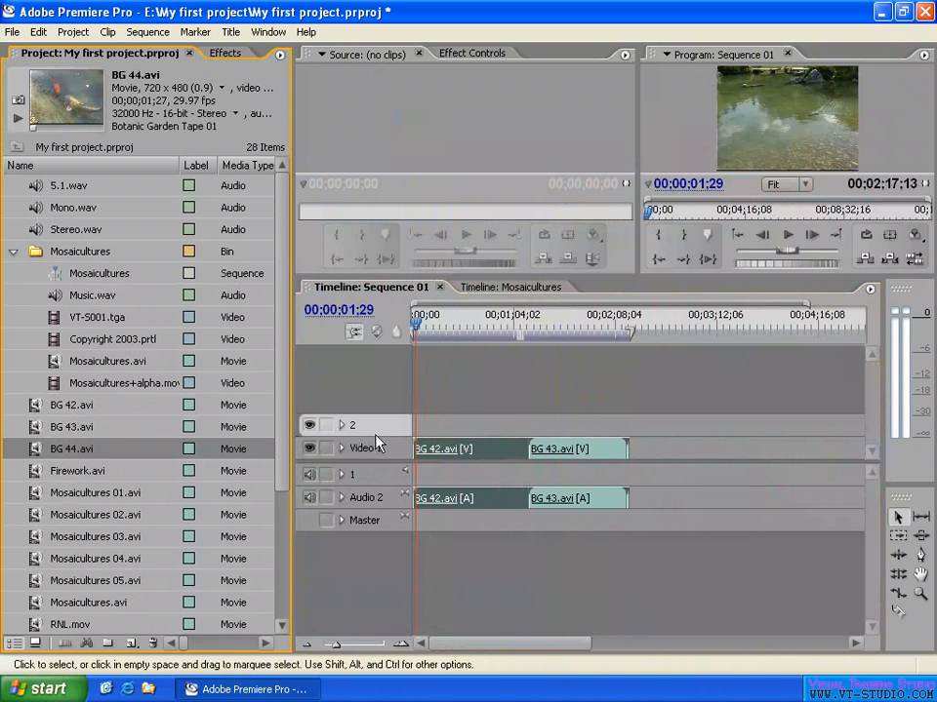
click(514, 327)
click(488, 329)
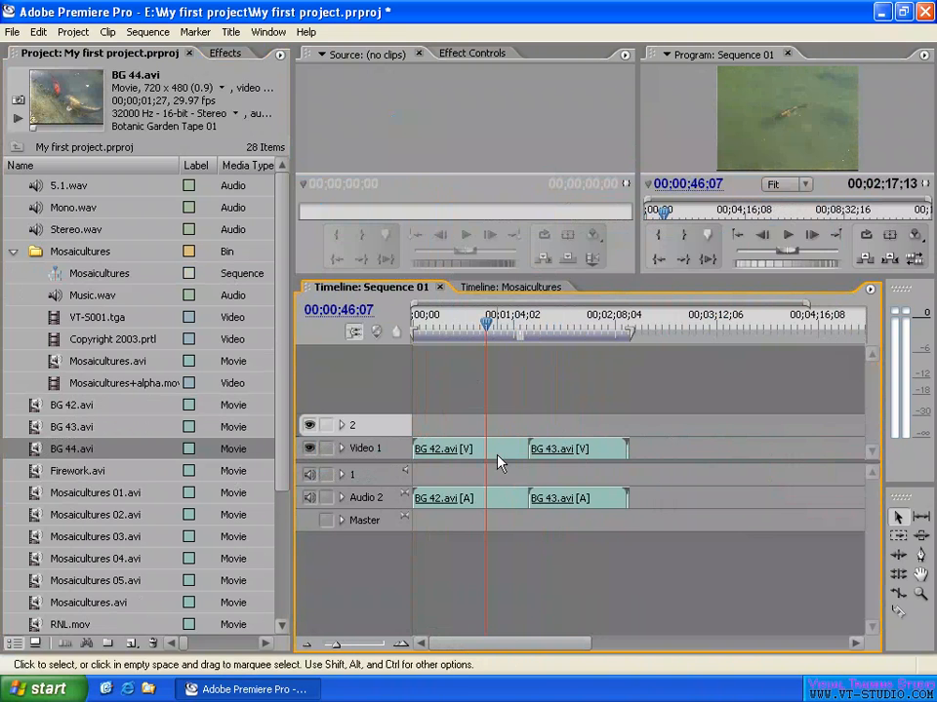
Reorder the clips on Video 1 so BG 43.avi starts the sequence and BG 42.avi directly follows it.
drag(500, 462, 721, 455)
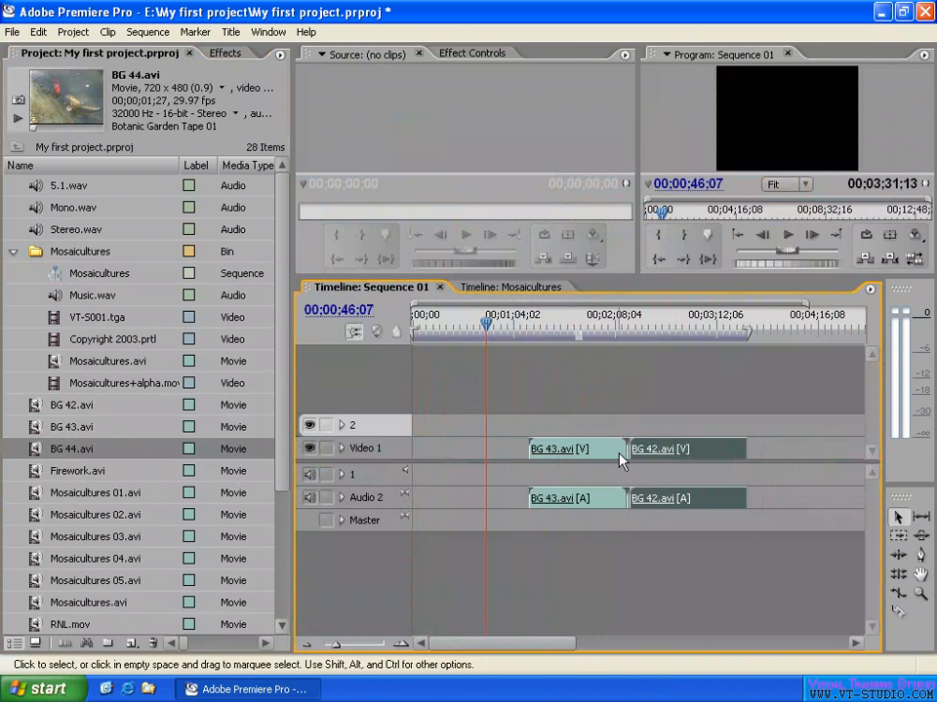
drag(621, 460, 473, 462)
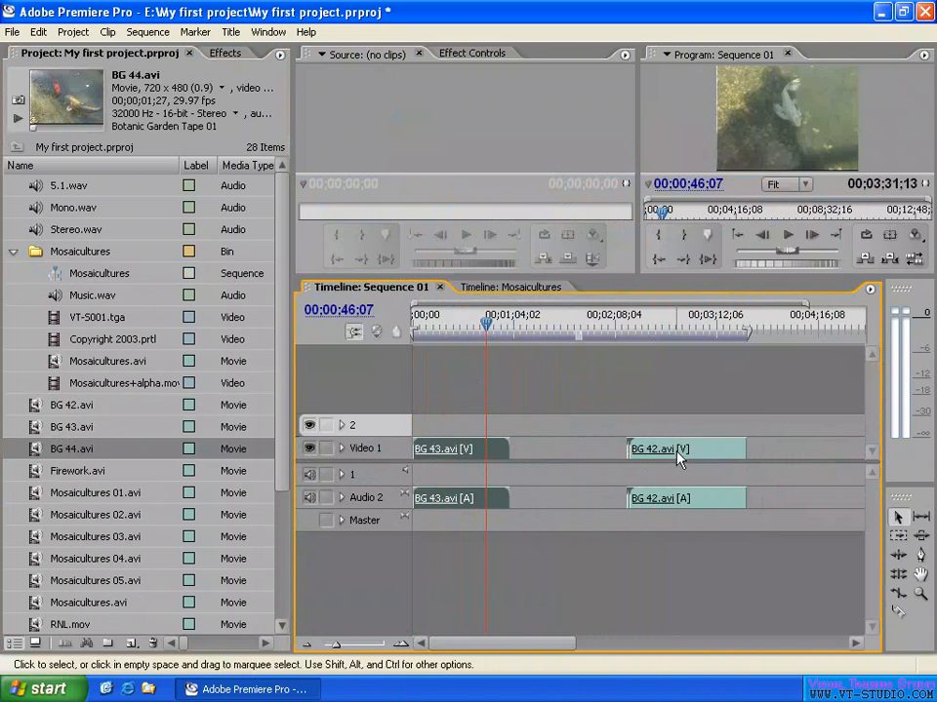
drag(680, 460, 567, 453)
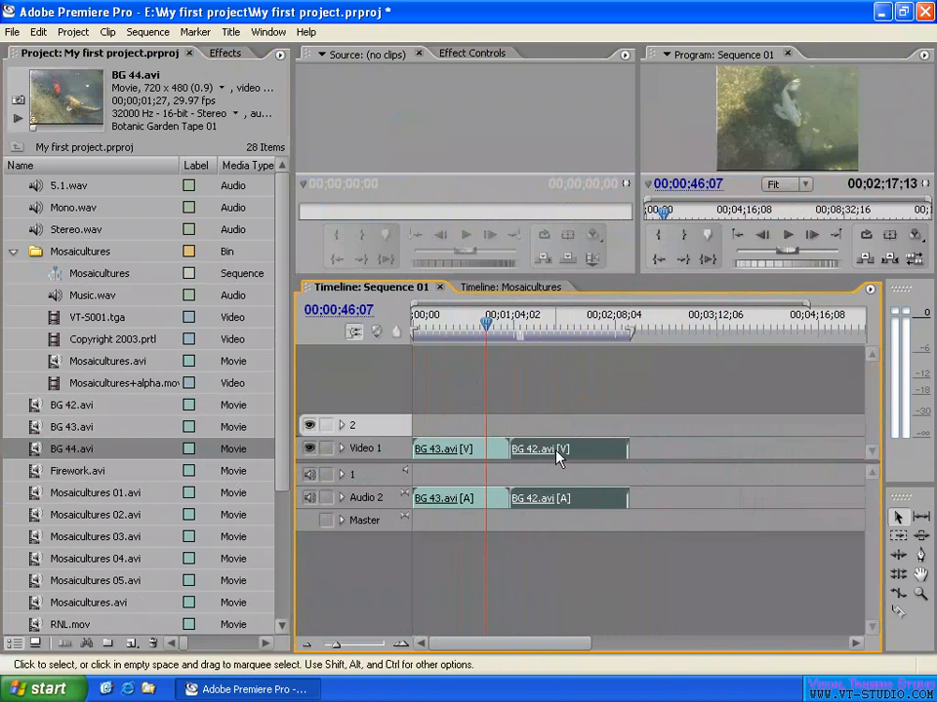
Deselect the BG 42.avi clip, scrub the playhead to 00;01;28;14 and slightly lower the divider between video and audio tracks.
right_click(566, 450)
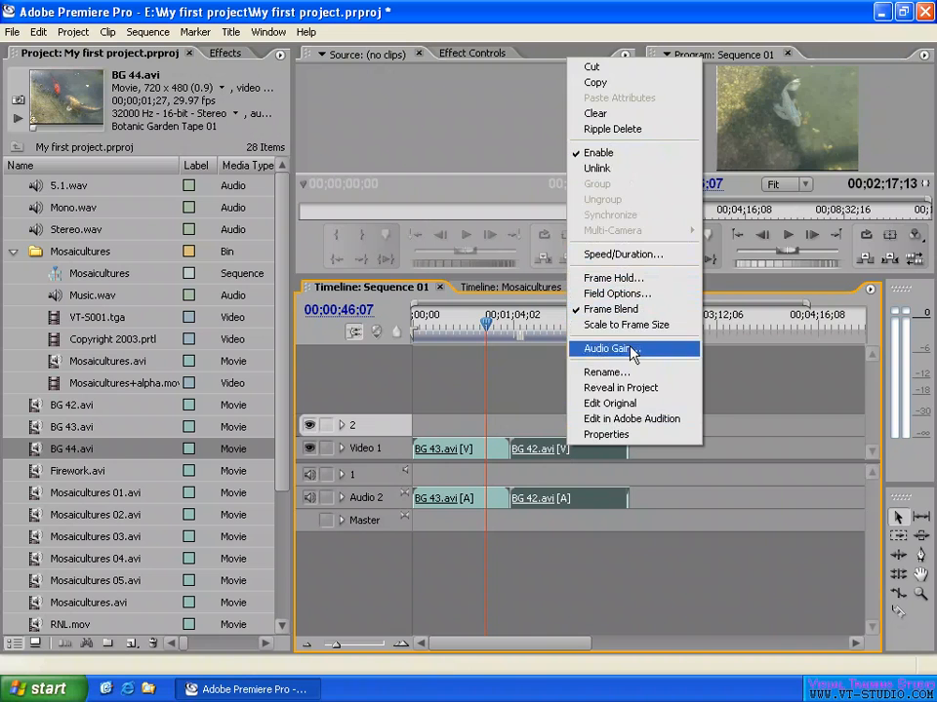
click(763, 386)
drag(455, 326, 553, 328)
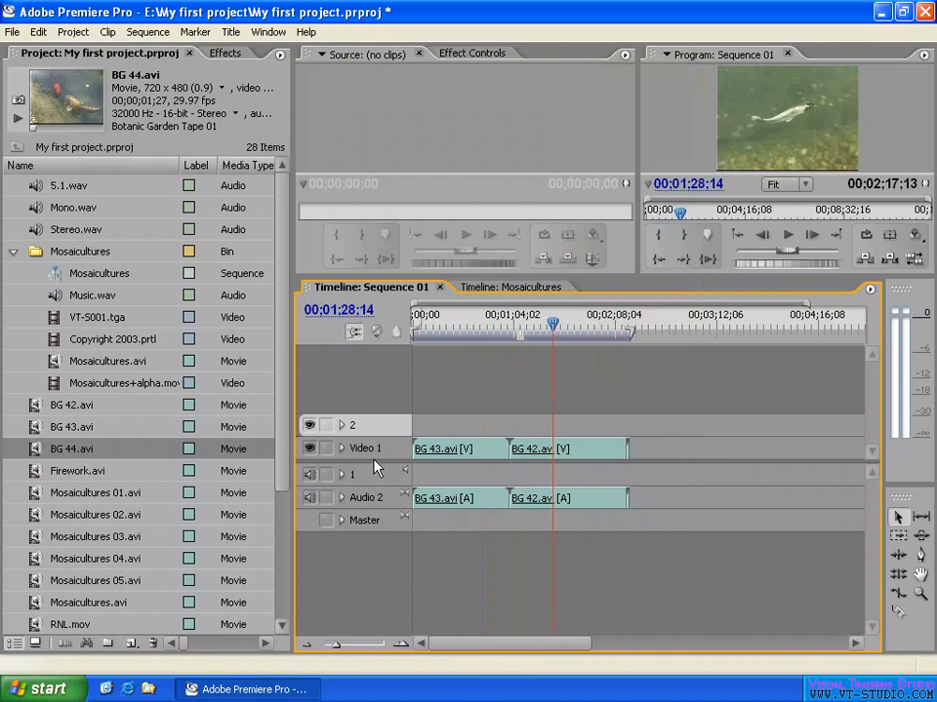
mouse_move(375, 463)
mouse_down()
mouse_move(375, 448)
mouse_move(375, 475)
mouse_up()
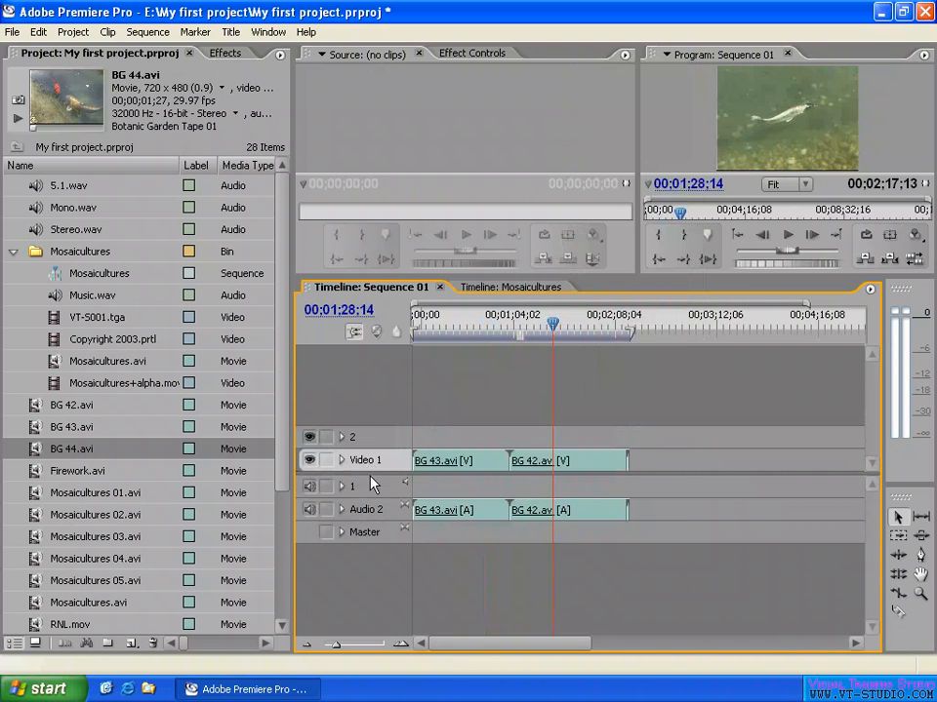
mouse_move(373, 474)
mouse_down()
mouse_move(378, 410)
mouse_move(376, 472)
mouse_up()
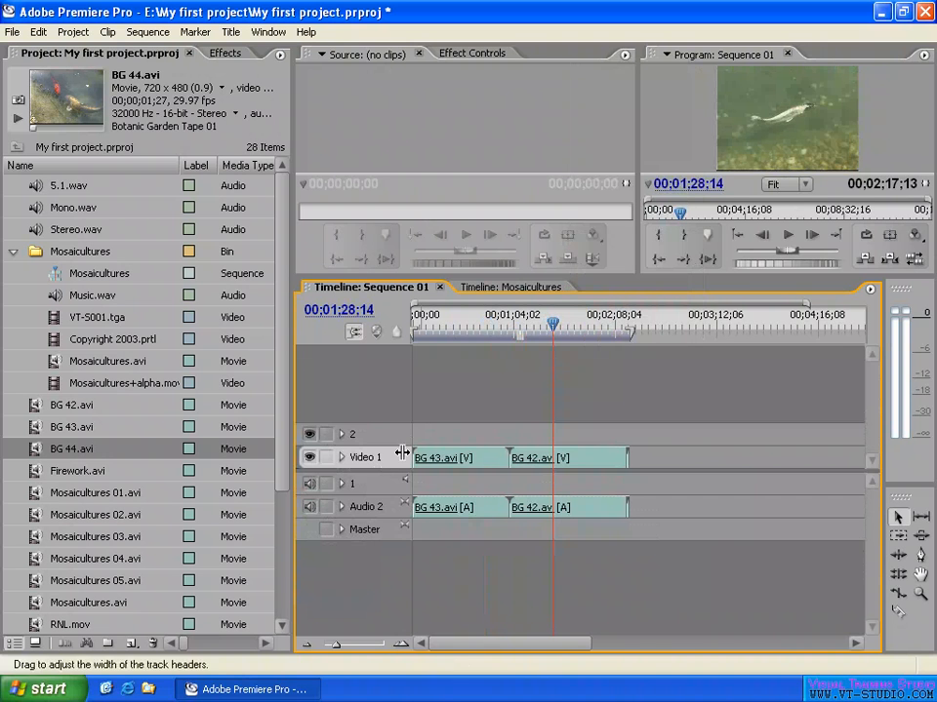
Add 5 video tracks and 1 Stereo audio track After Last Track, and enlarge the video track area to show all video tracks.
right_click(390, 438)
click(459, 463)
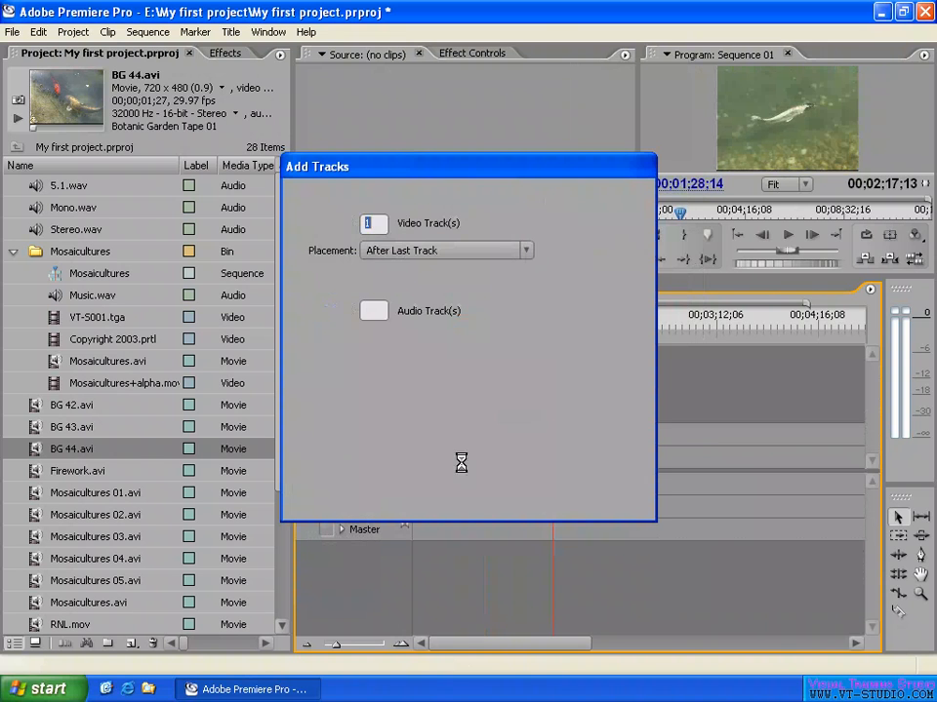
text(5)
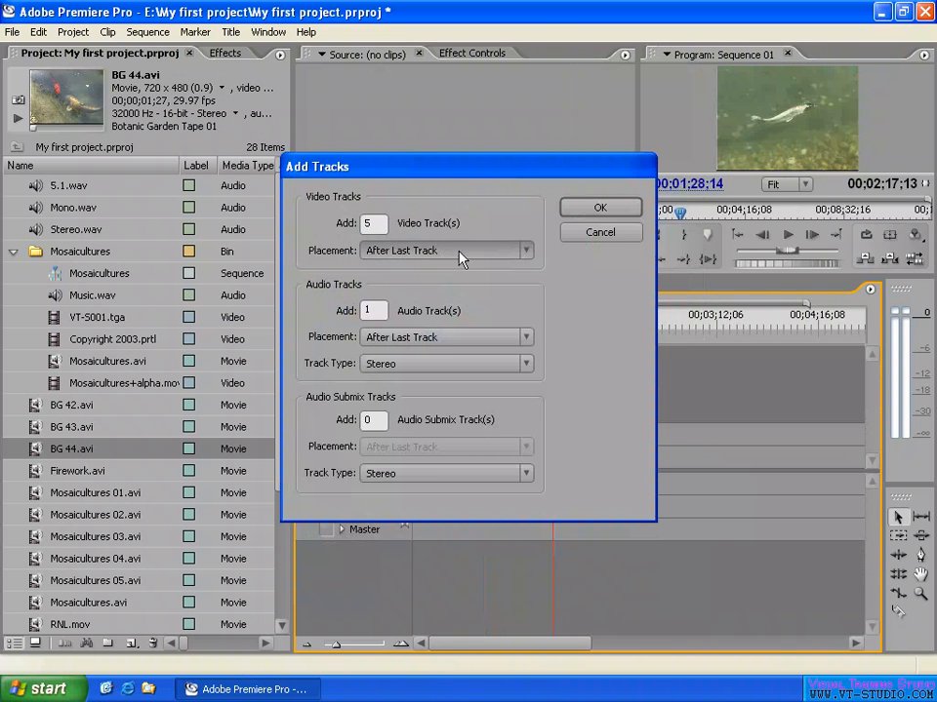
click(598, 206)
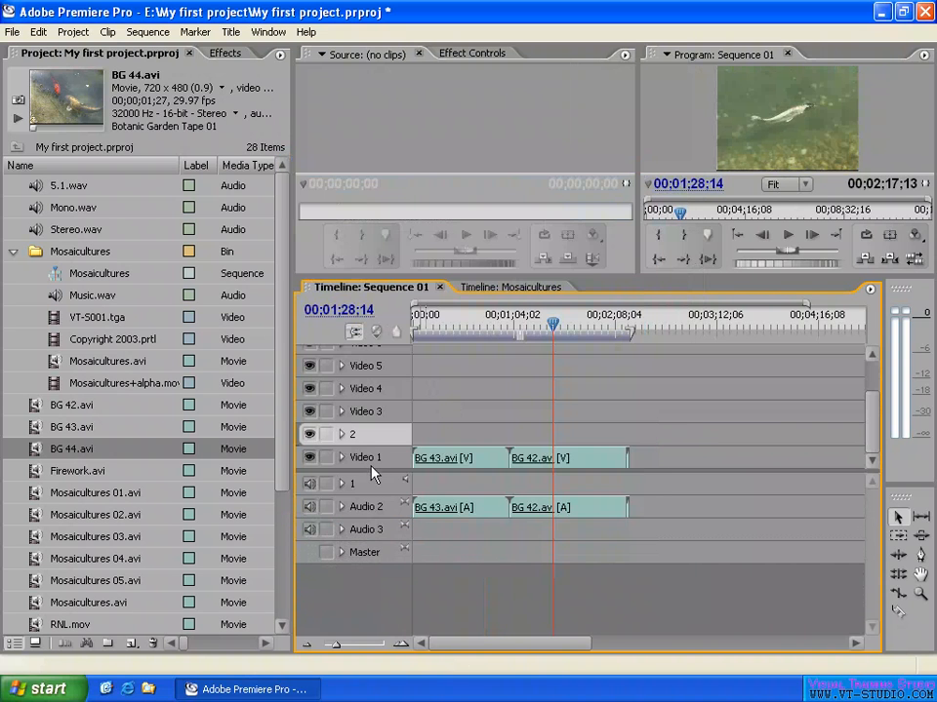
drag(368, 472, 367, 525)
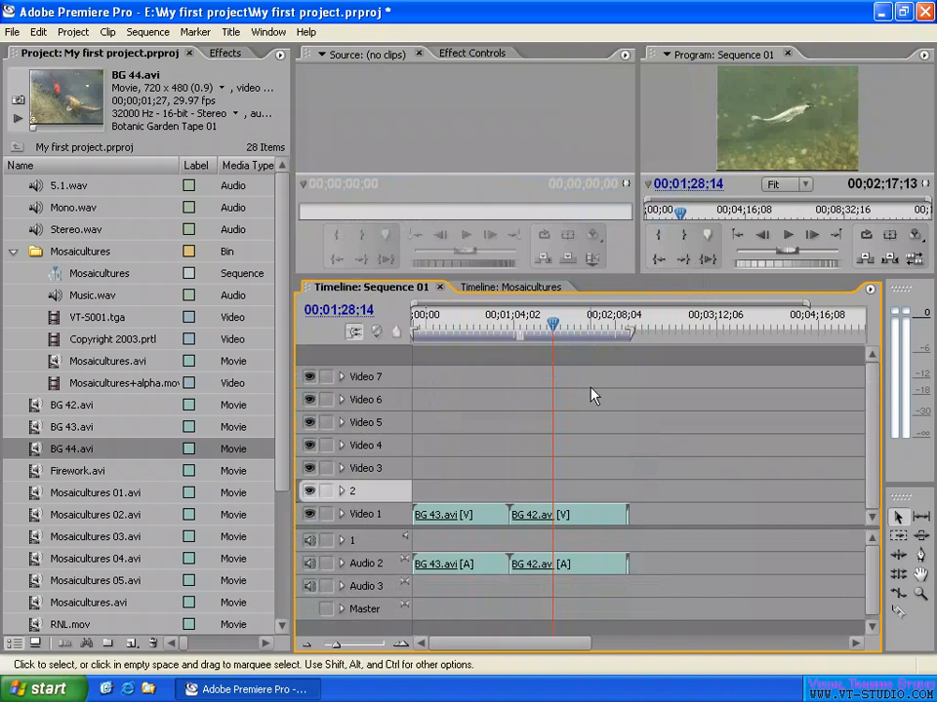
Move the BG 42.avi video to Video 6 and the BG 43.avi video to Video 4, shifting BG 43.avi slightly later in time.
drag(582, 514, 585, 415)
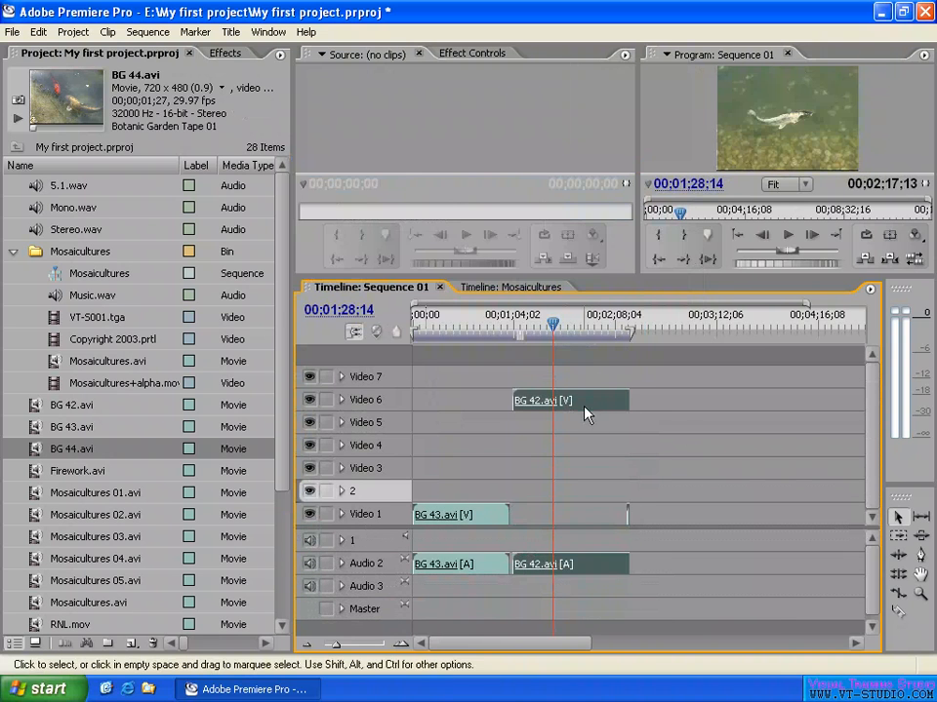
drag(456, 514, 481, 446)
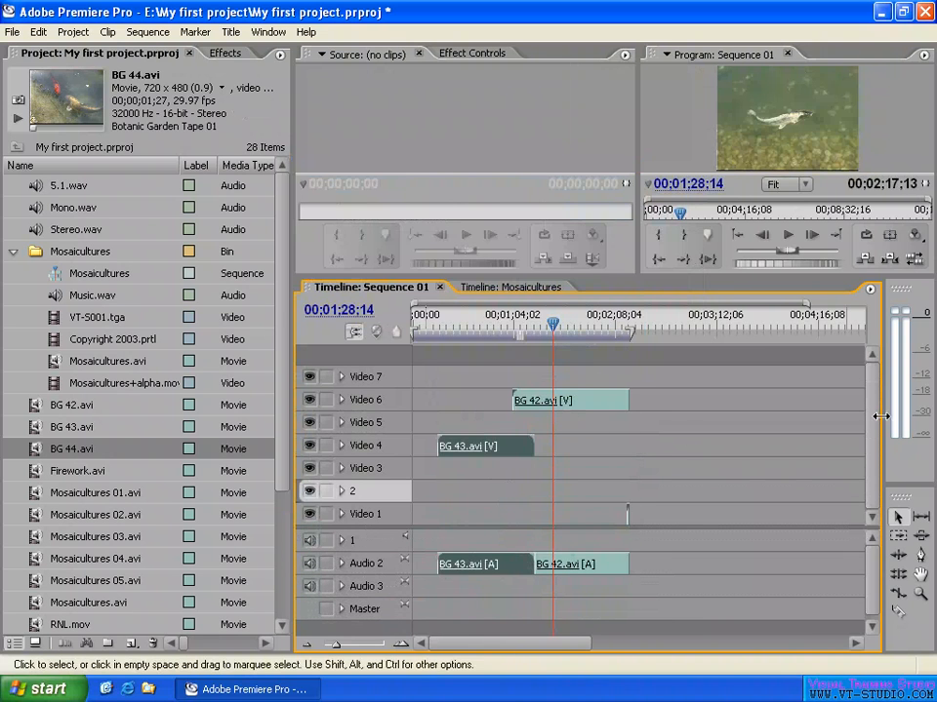
Raise the divider between video and audio tracks, and delete all empty video tracks and all empty audio tracks.
drag(375, 528, 380, 488)
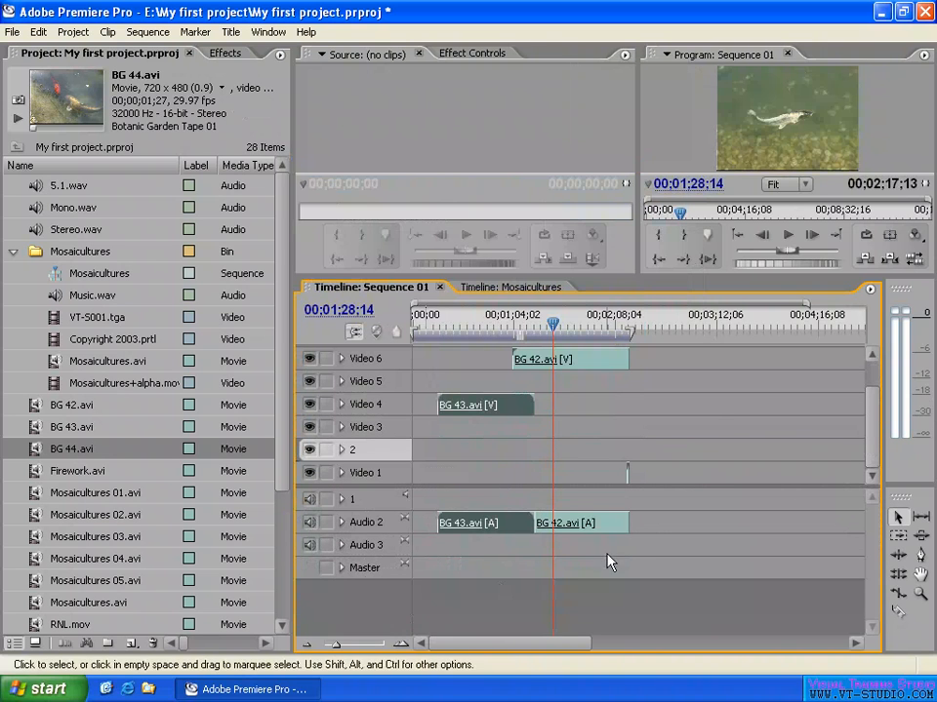
drag(874, 443, 879, 398)
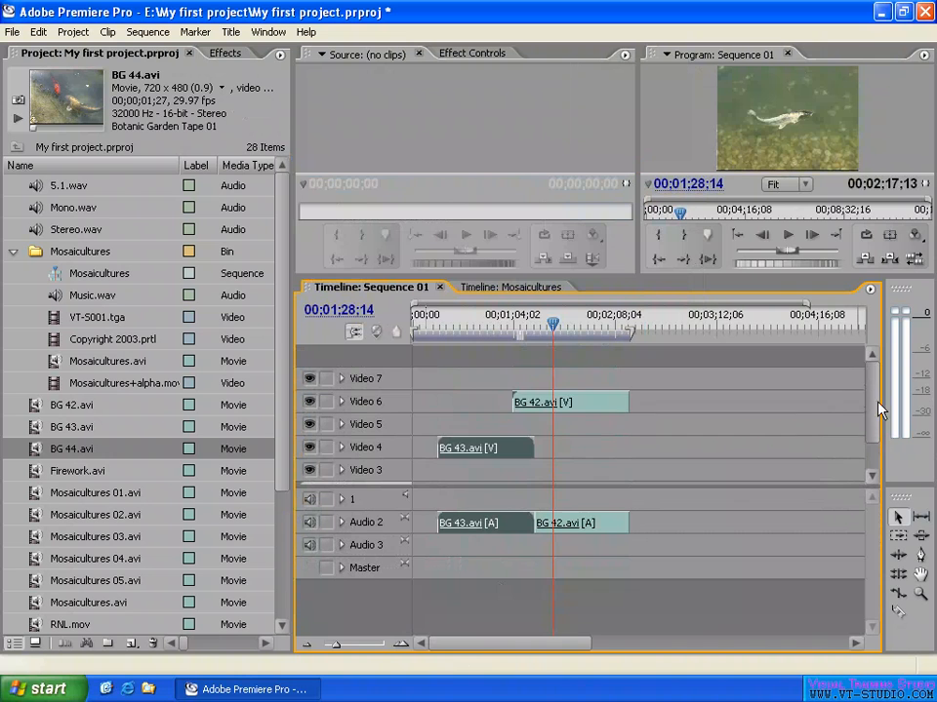
drag(507, 645, 379, 644)
right_click(379, 409)
click(434, 448)
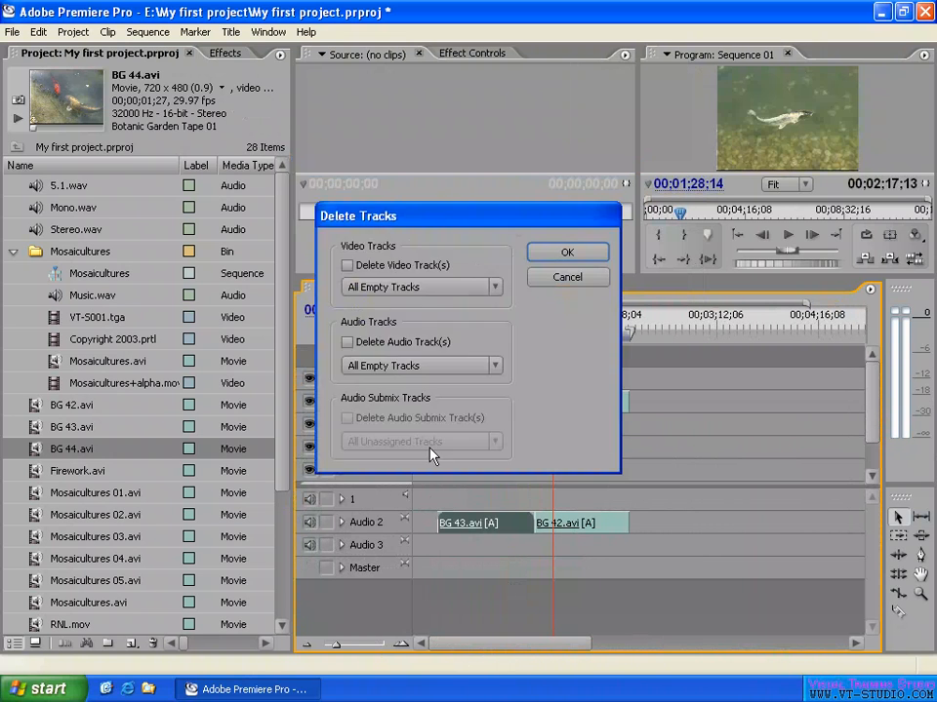
click(353, 266)
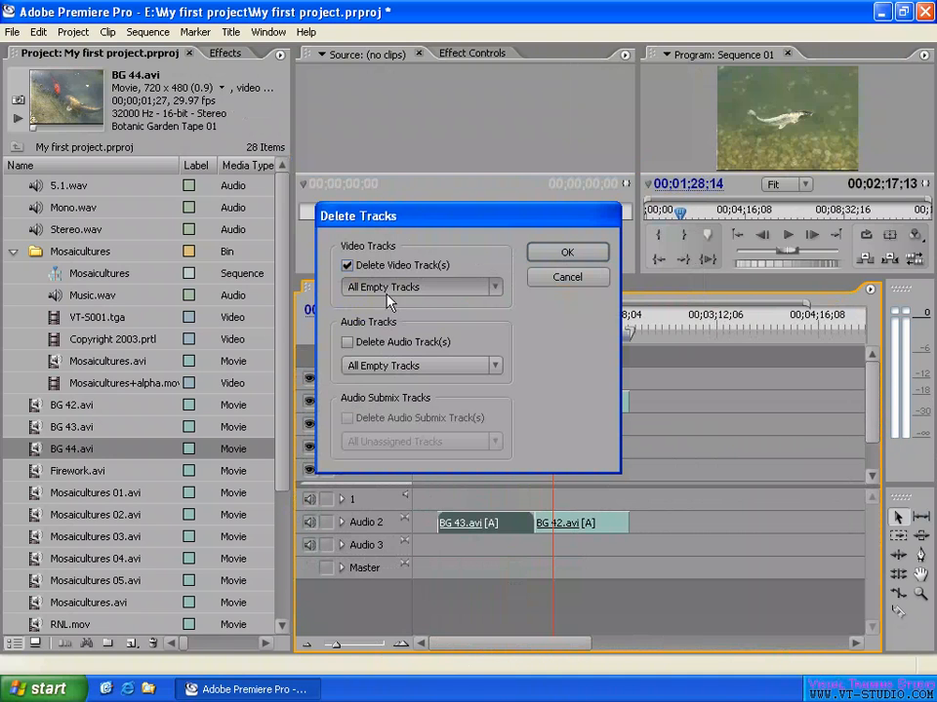
click(349, 342)
drag(463, 222, 739, 124)
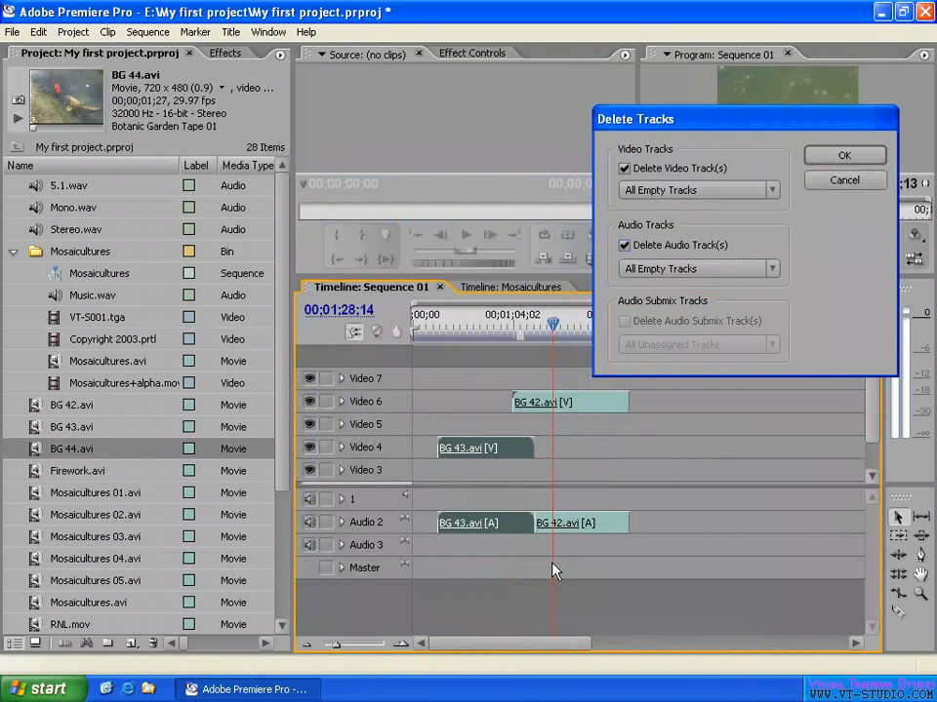
click(851, 156)
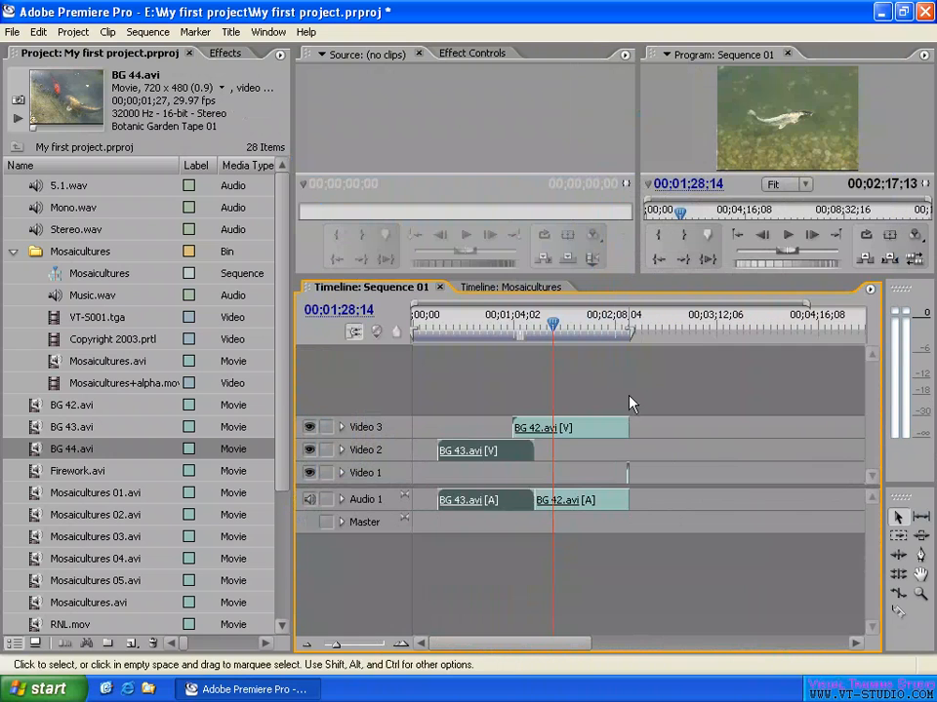
Deselect the BG 43.avi clip and check the picture at 00;01;03;18 and 00;01;34;24.
click(523, 376)
drag(528, 337, 512, 371)
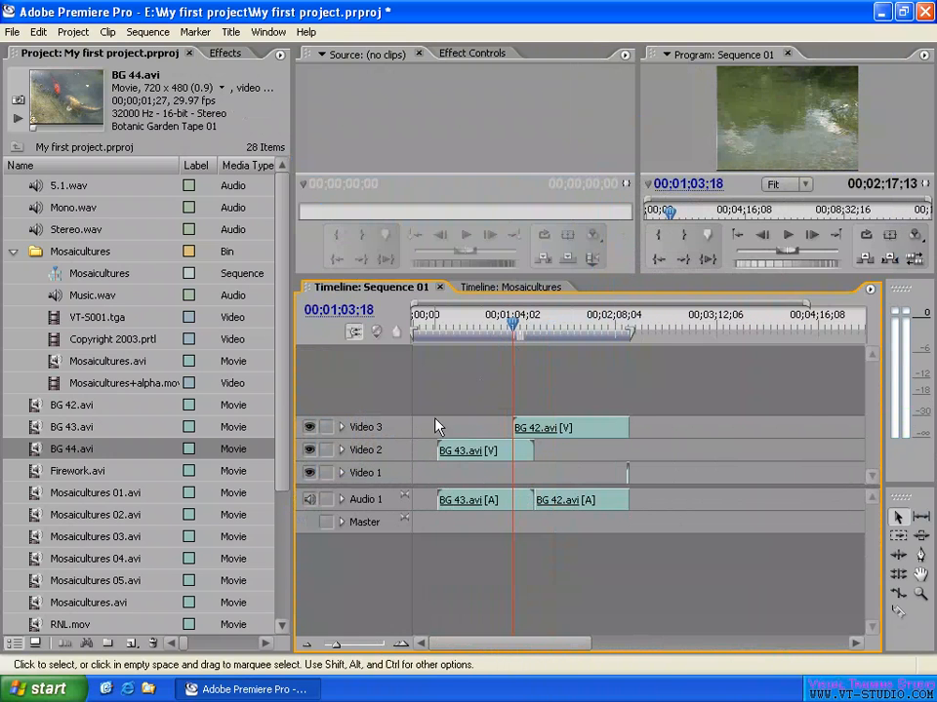
click(562, 322)
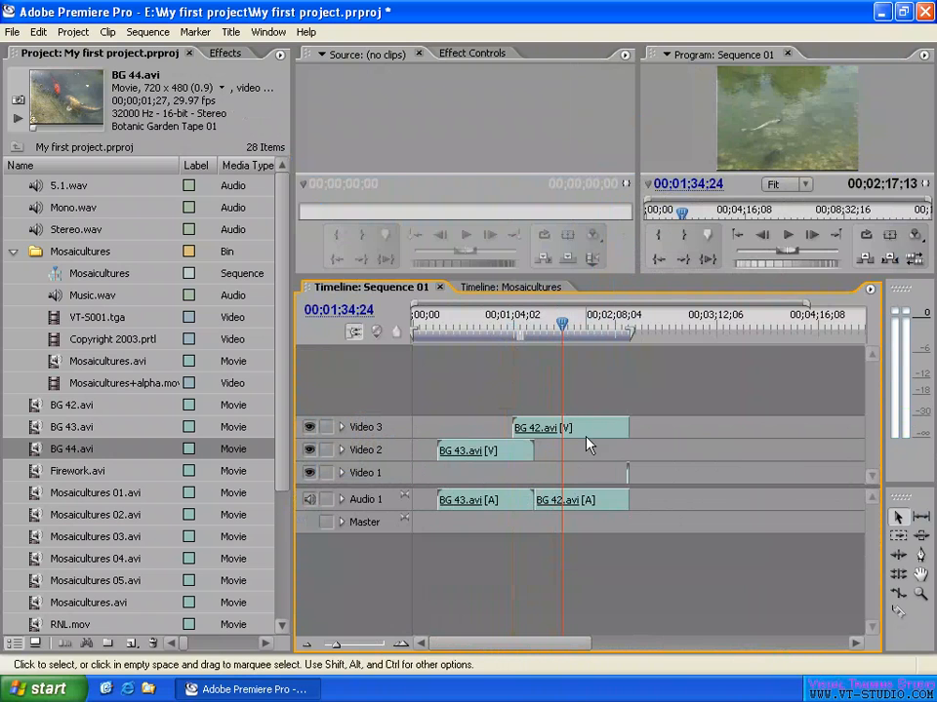
Move the BG 42.avi video above the existing tracks to Video 5 and its audio down to Audio 3.
drag(580, 435, 580, 384)
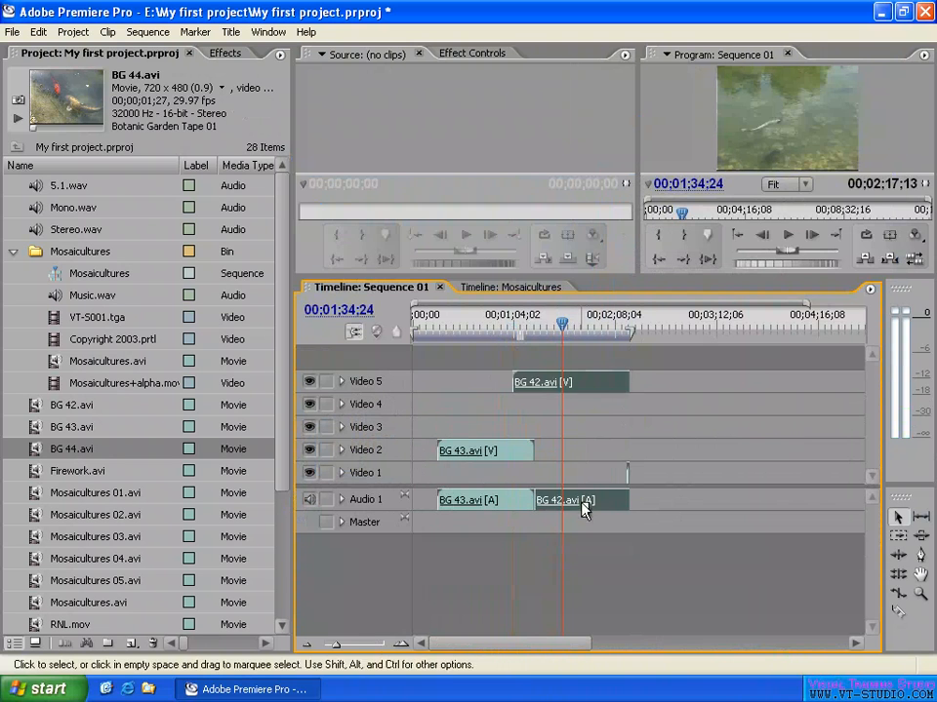
drag(586, 506, 579, 558)
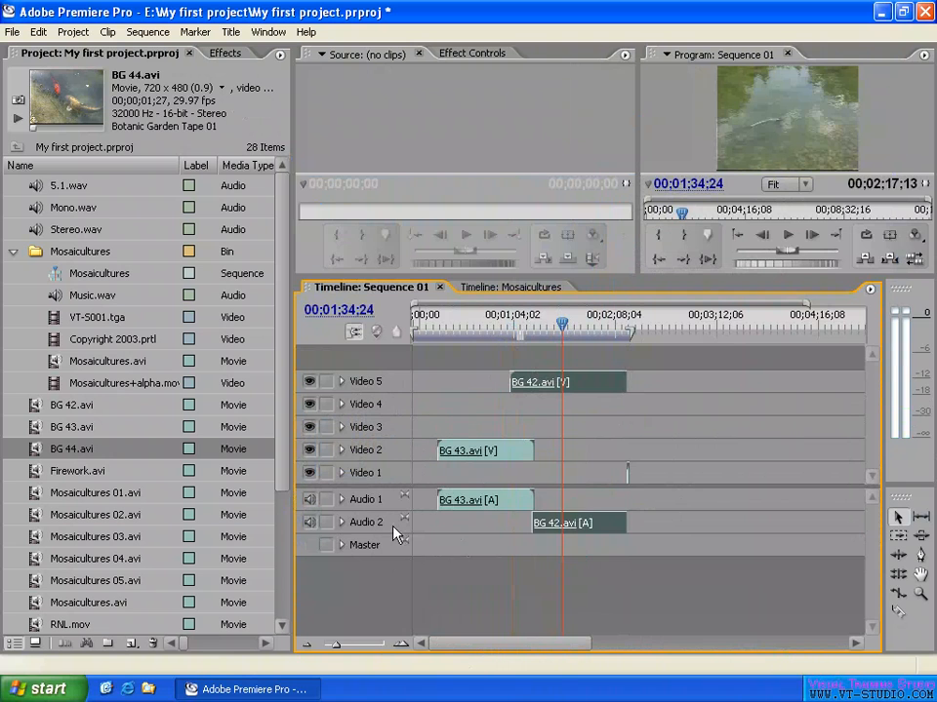
drag(581, 540, 580, 569)
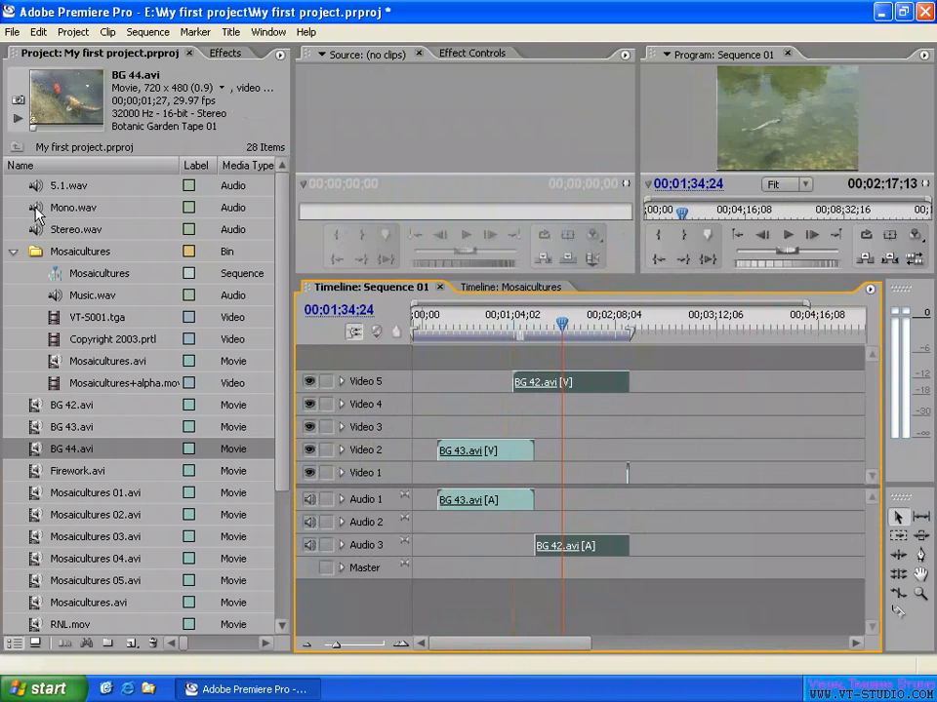
Add Mono.wav on a new mono track Audio 4 and 5.1.wav on a new 5.1 track Audio 5, targeting Audio 4.
drag(71, 207, 506, 595)
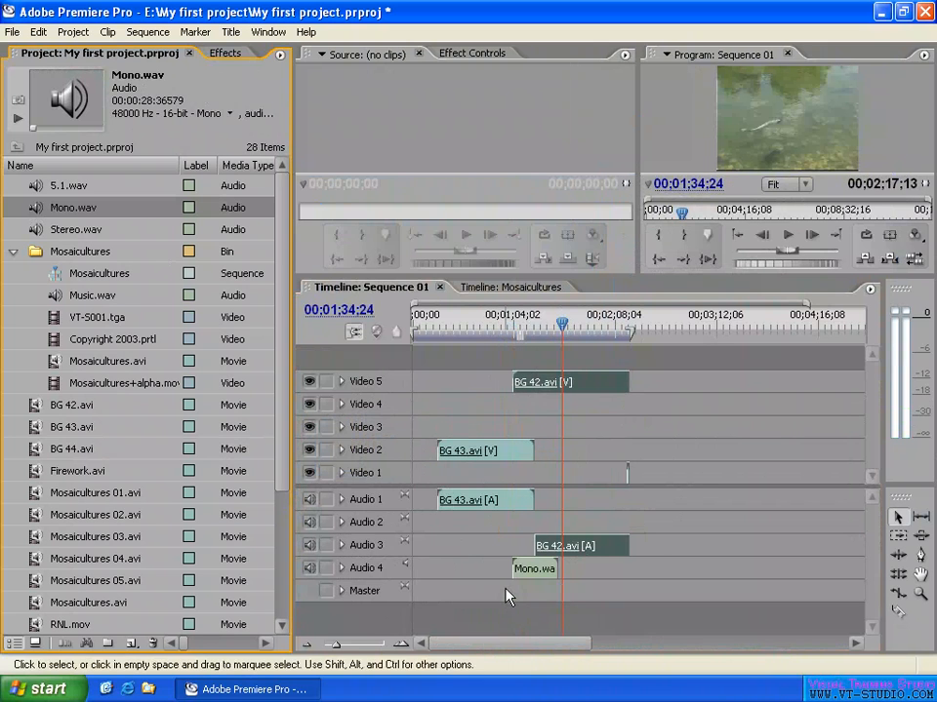
click(382, 573)
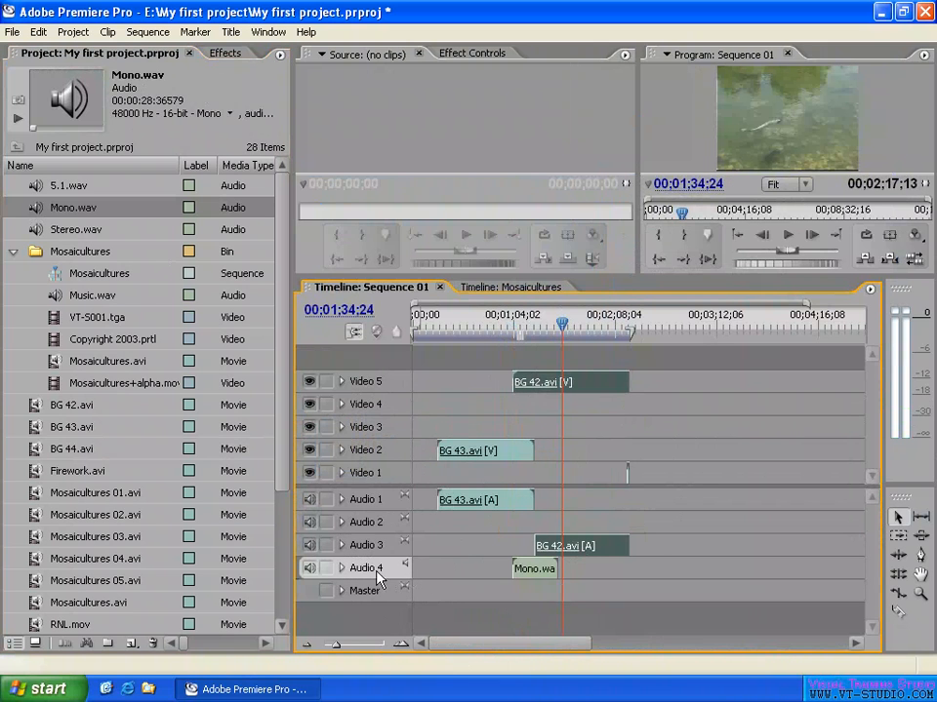
click(37, 232)
drag(37, 232, 105, 238)
drag(39, 191, 527, 612)
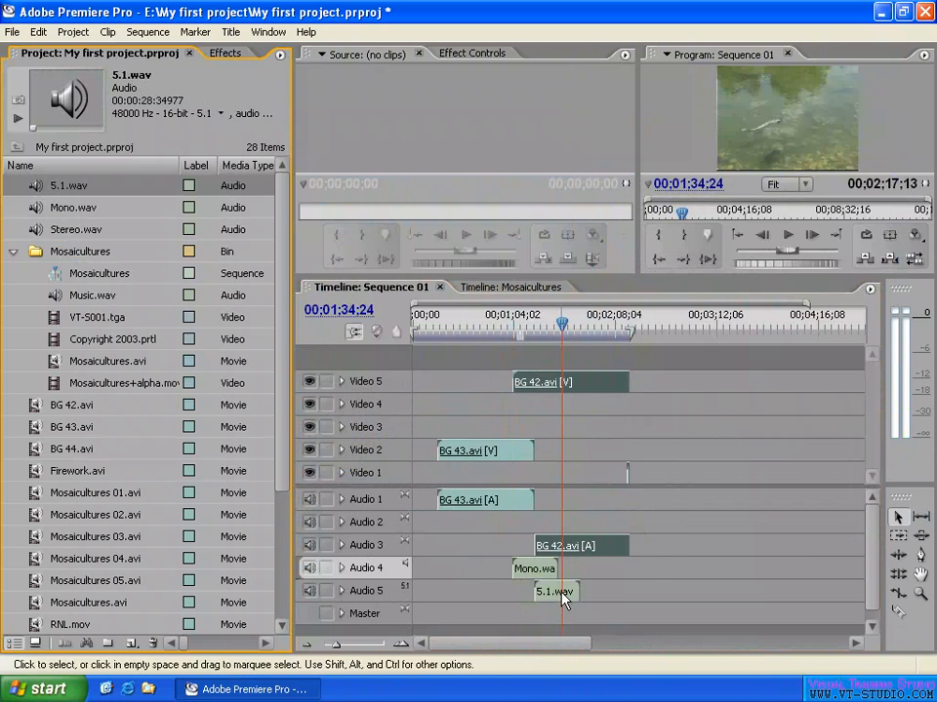
Shift 5.1.wav later on Audio 5 and Mono.wav earlier on Audio 4.
drag(565, 592, 629, 602)
drag(540, 575, 492, 576)
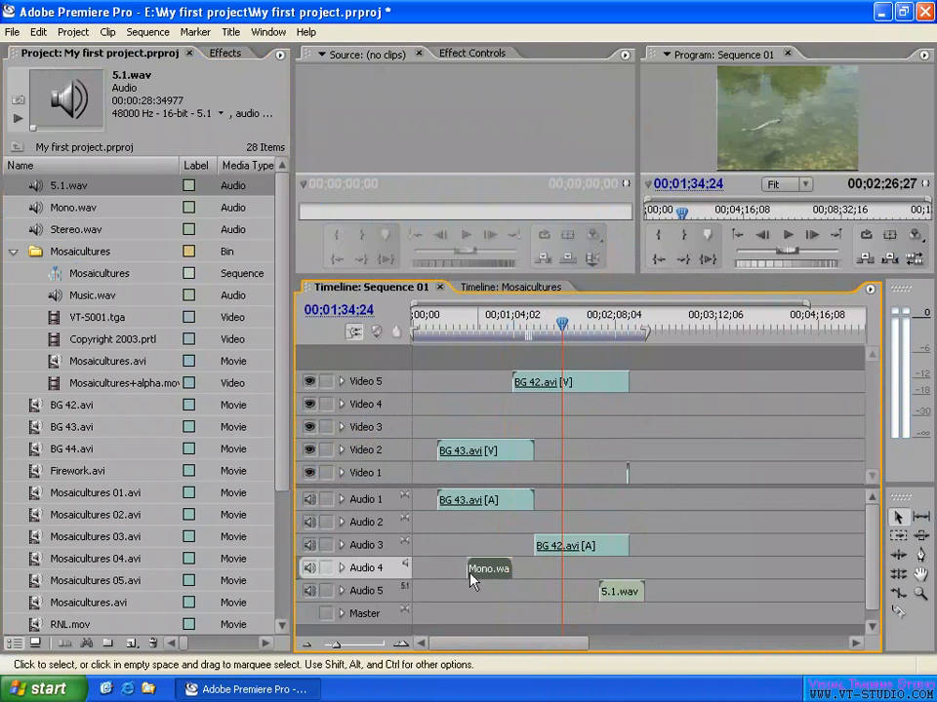
mouse_move(493, 572)
mouse_down()
mouse_move(466, 578)
mouse_move(460, 556)
mouse_move(468, 555)
mouse_move(464, 600)
mouse_move(460, 572)
mouse_move(483, 570)
mouse_up()
Target Audio 3, shift BG 42.avi later, and move 5.1.wav earlier so it starts where Mono.wav ends.
click(383, 546)
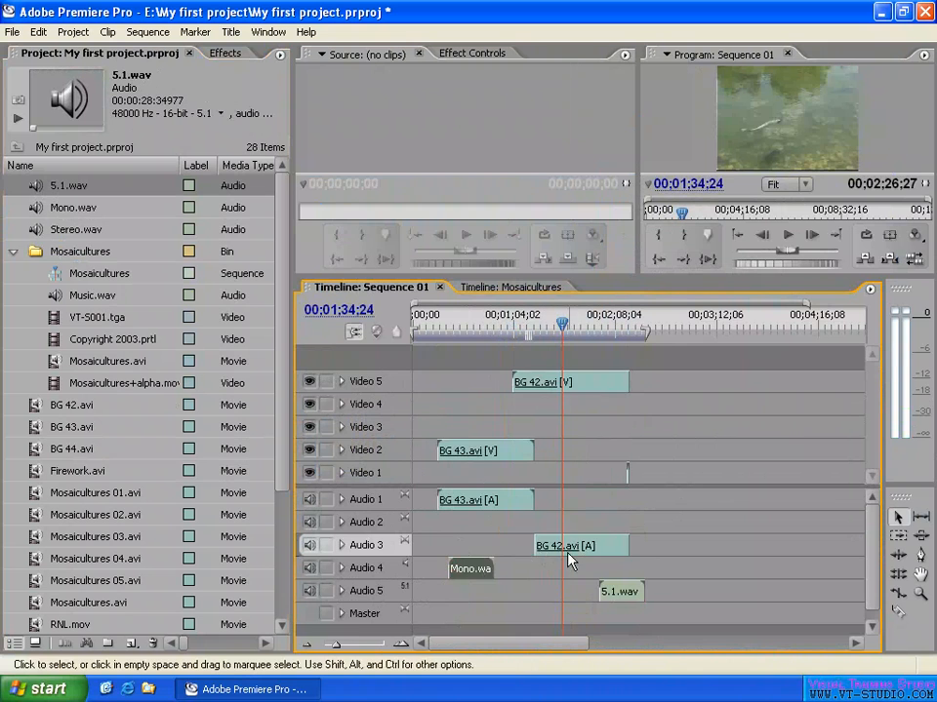
click(569, 549)
drag(579, 547, 630, 538)
drag(627, 591, 514, 592)
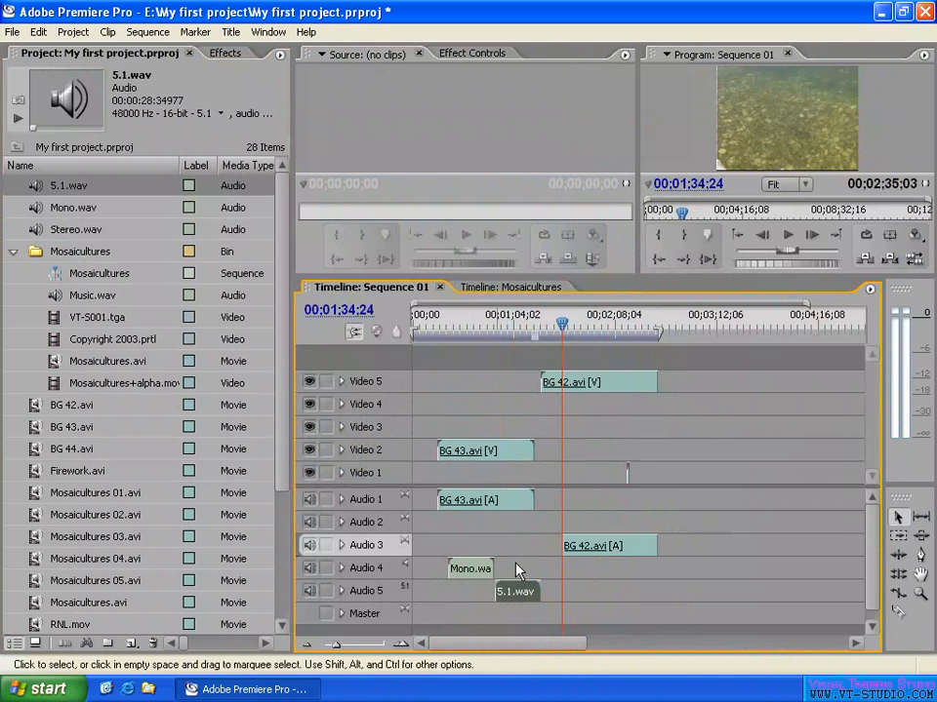
Delete the 5.1.wav, Mono.wav and BG 42.avi clips from the timeline.
key(Delete)
click(470, 569)
key(Delete)
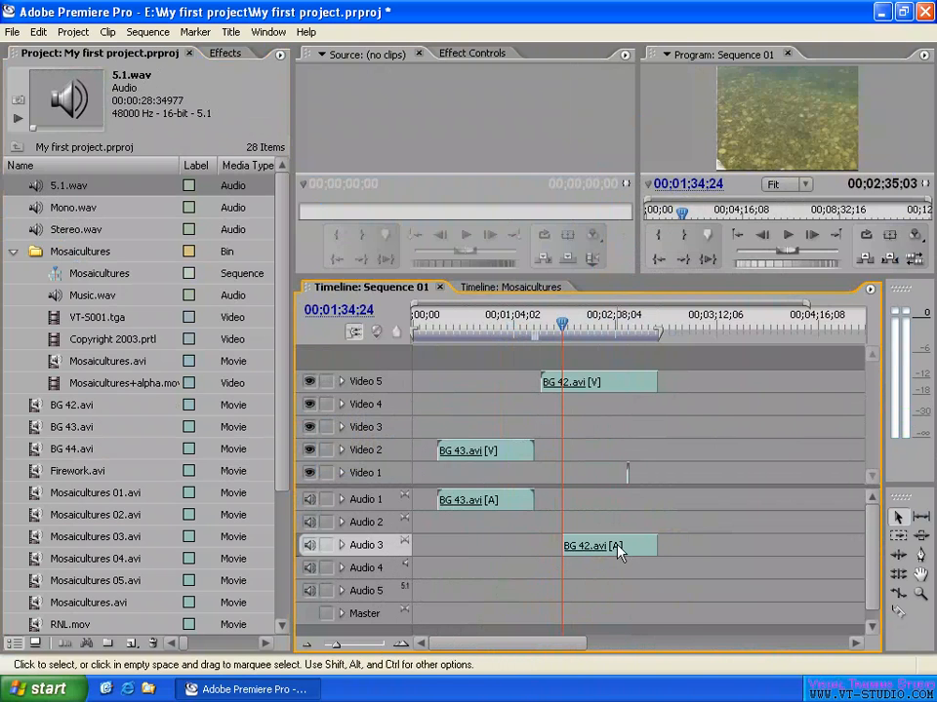
click(617, 551)
key(Delete)
Delete all empty video and audio tracks left in Sequence 01.
right_click(381, 452)
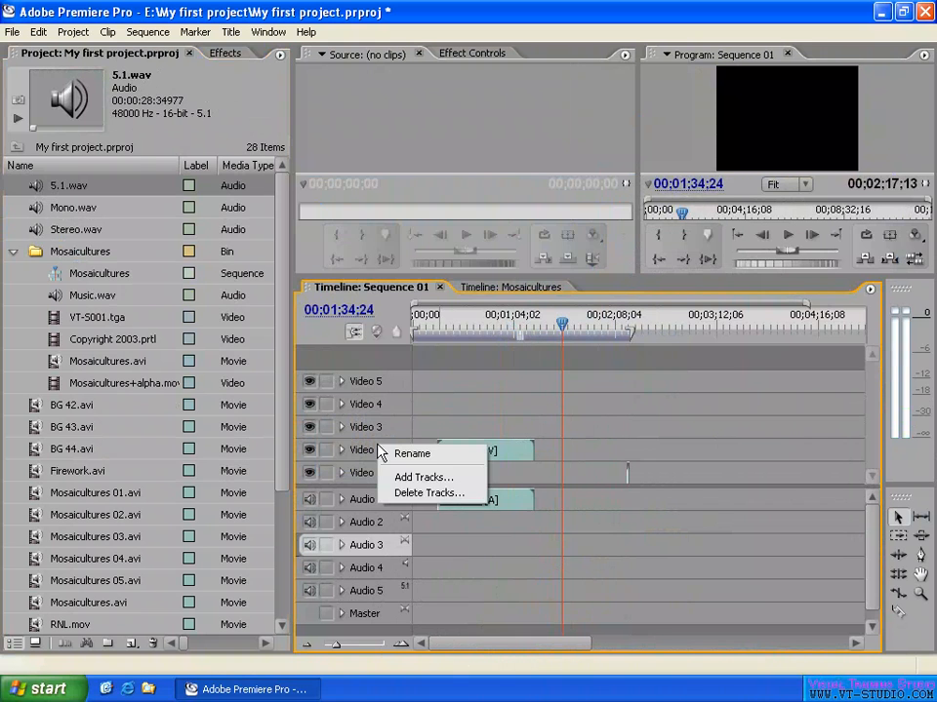
click(431, 494)
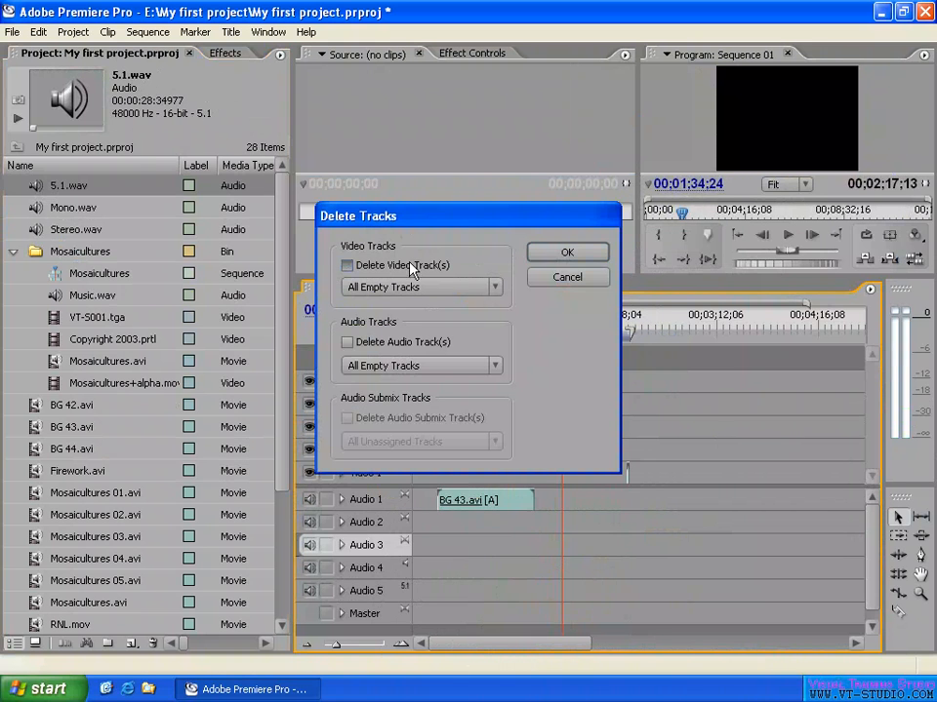
click(409, 265)
click(349, 341)
click(567, 253)
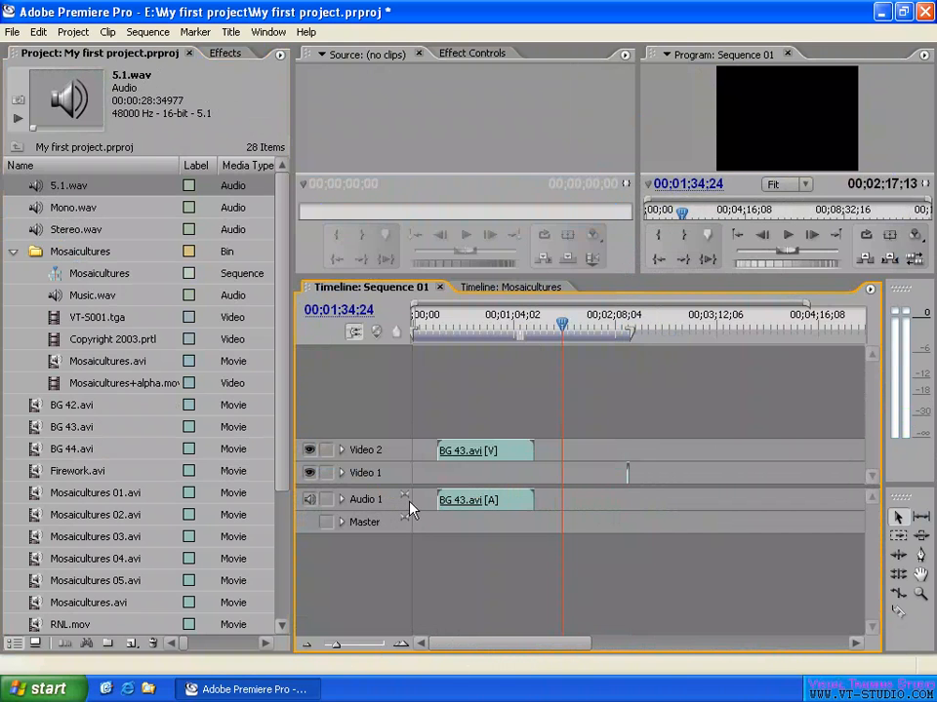
Widen the timeline's track headers, and narrow them to slightly less than their original width.
right_click(362, 454)
click(381, 401)
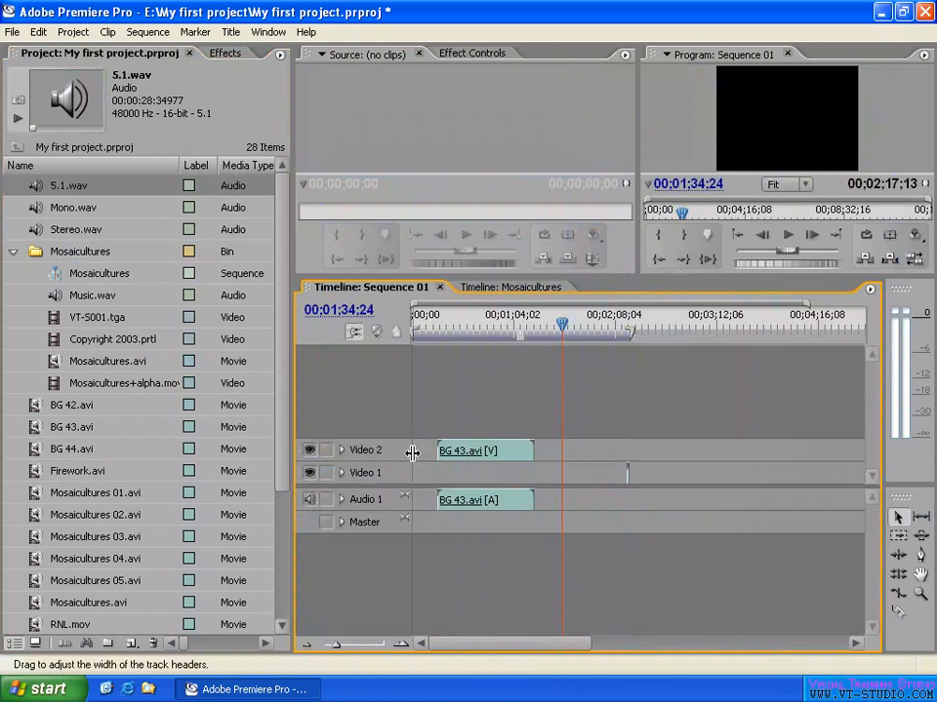
drag(406, 465, 492, 465)
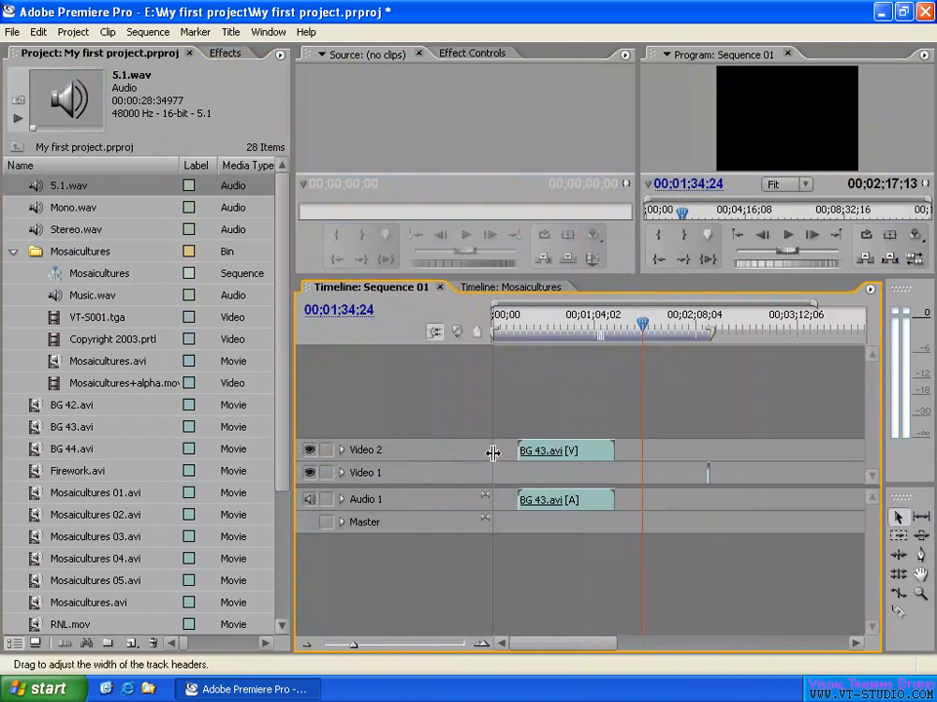
drag(492, 462, 395, 464)
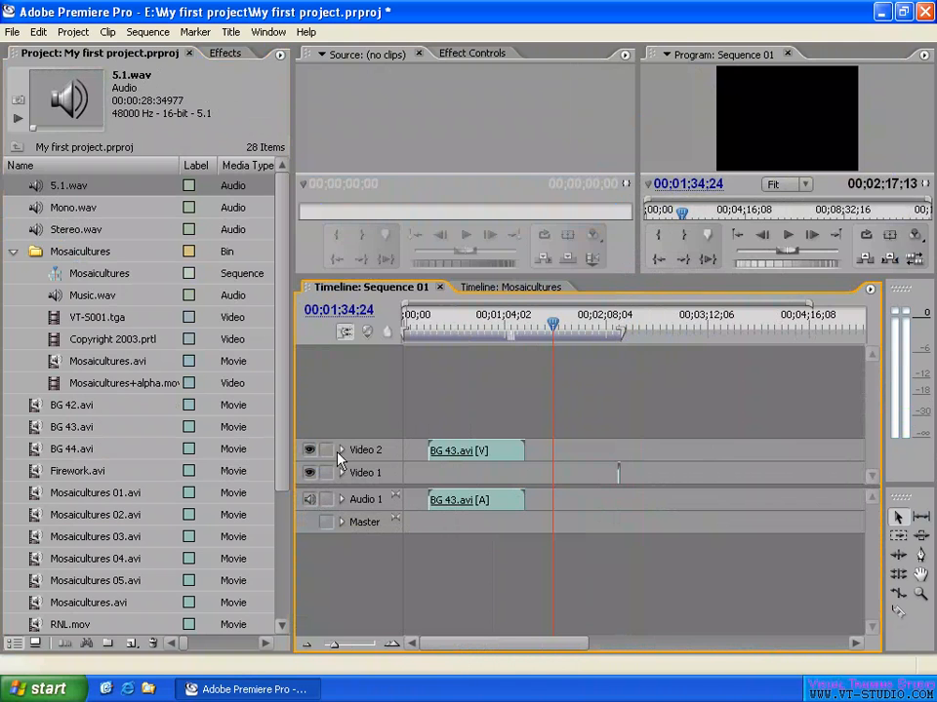
Move the playhead to 00;00;46;24 and toggle the Video 2 track output off and on to compare the program picture.
click(310, 450)
drag(484, 322, 476, 348)
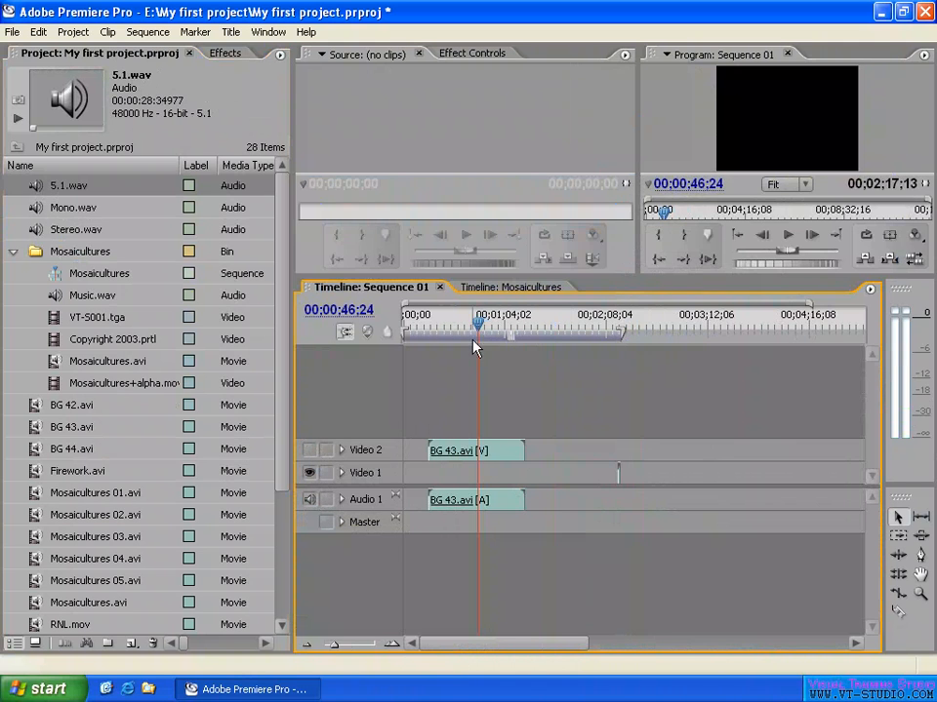
click(310, 451)
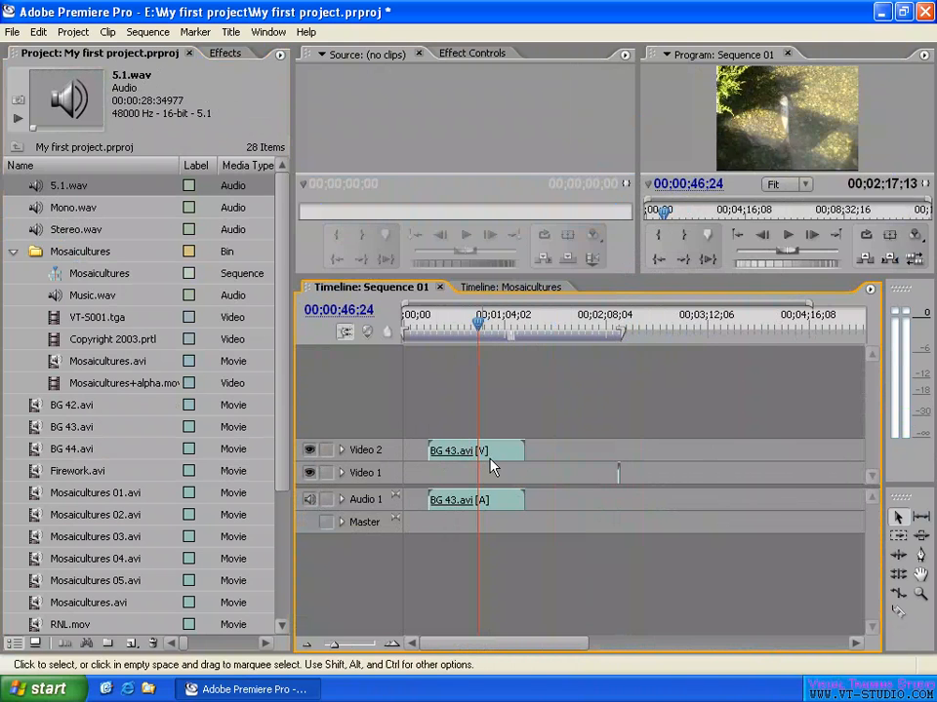
click(310, 451)
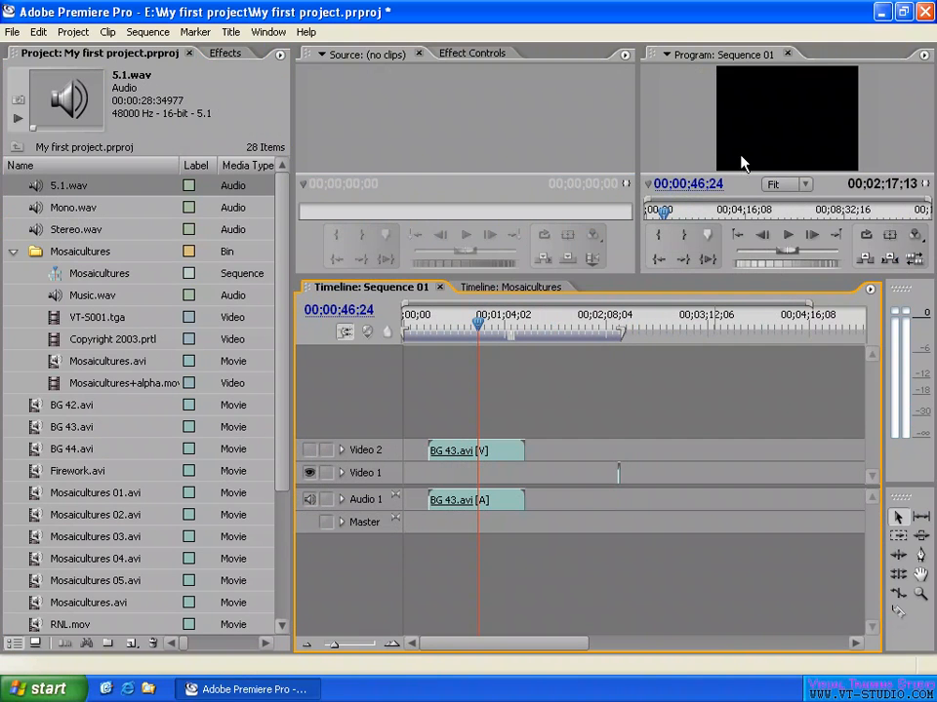
click(309, 450)
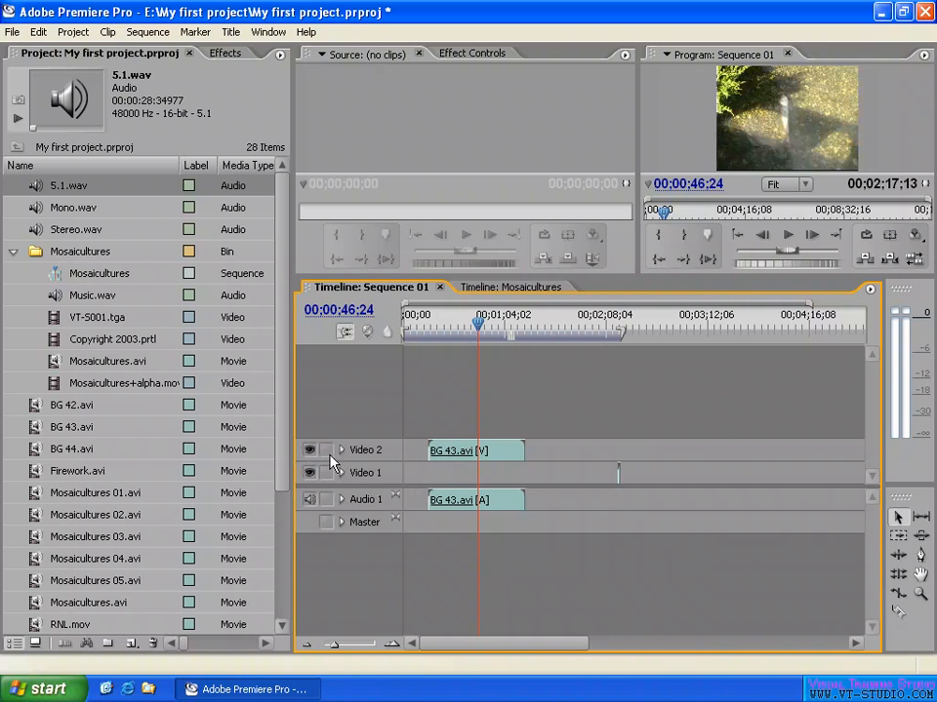
Lock Video 2 and slide the BG 43.avi audio on Audio 1 later until its sync offset is +31;06.
click(327, 451)
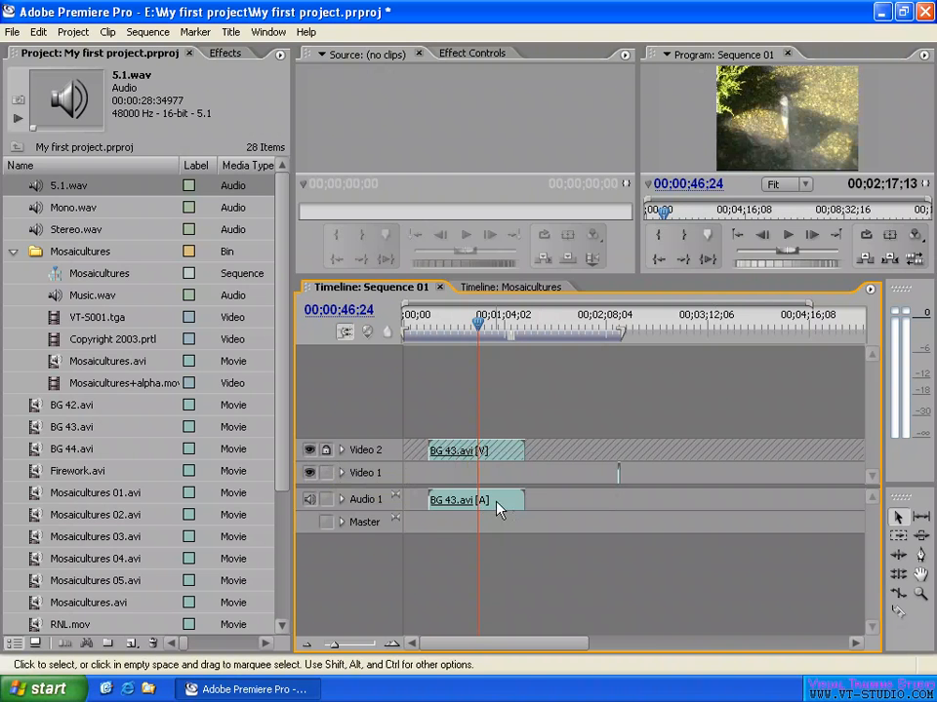
mouse_move(498, 510)
mouse_down()
mouse_move(575, 512)
mouse_move(503, 506)
mouse_up()
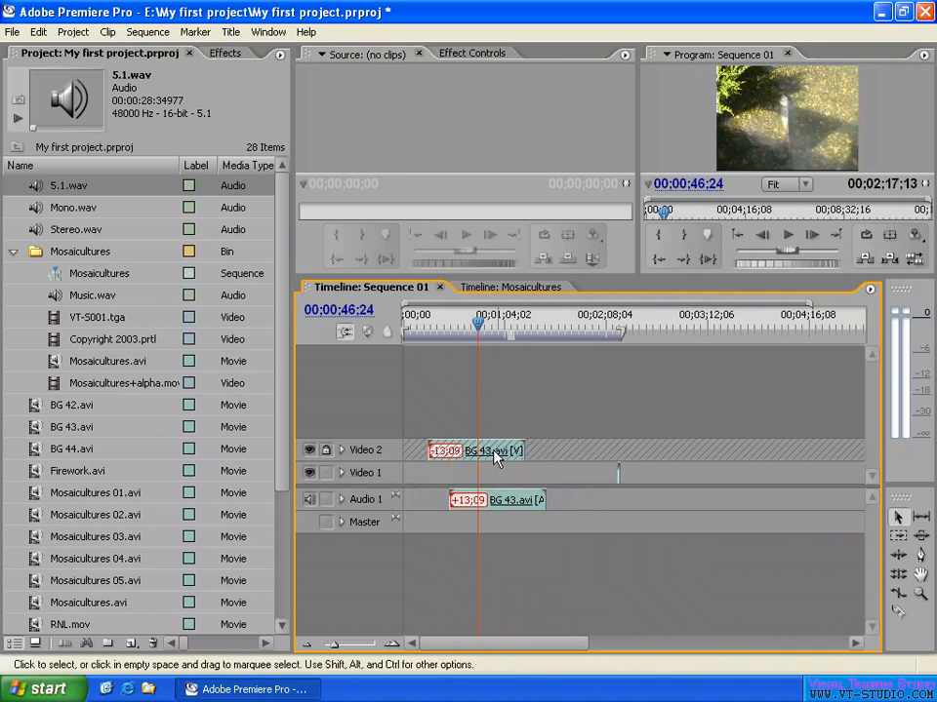
drag(498, 501, 527, 509)
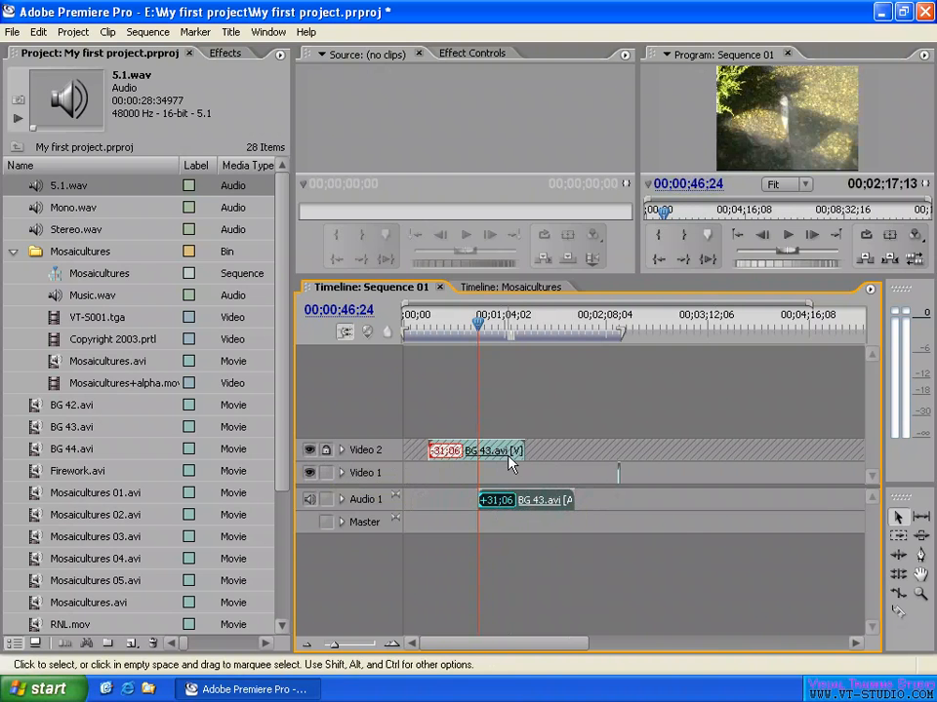
click(543, 502)
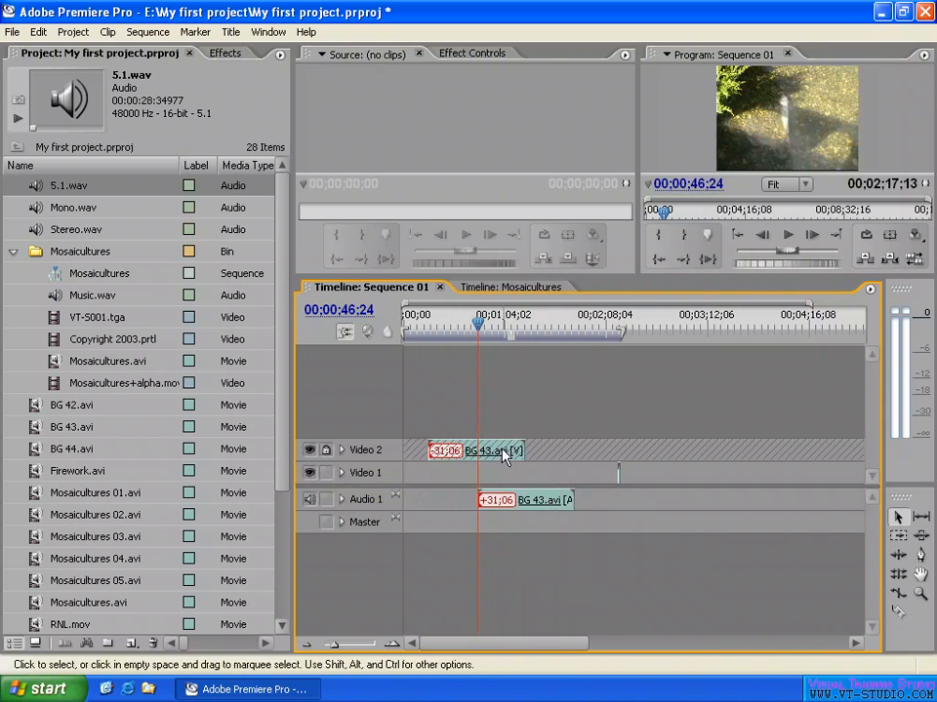
Slide the BG 43.avi audio out to an offset of +1;59;26, bring it back in sync with its video, and unlock Video 2.
drag(528, 511, 646, 505)
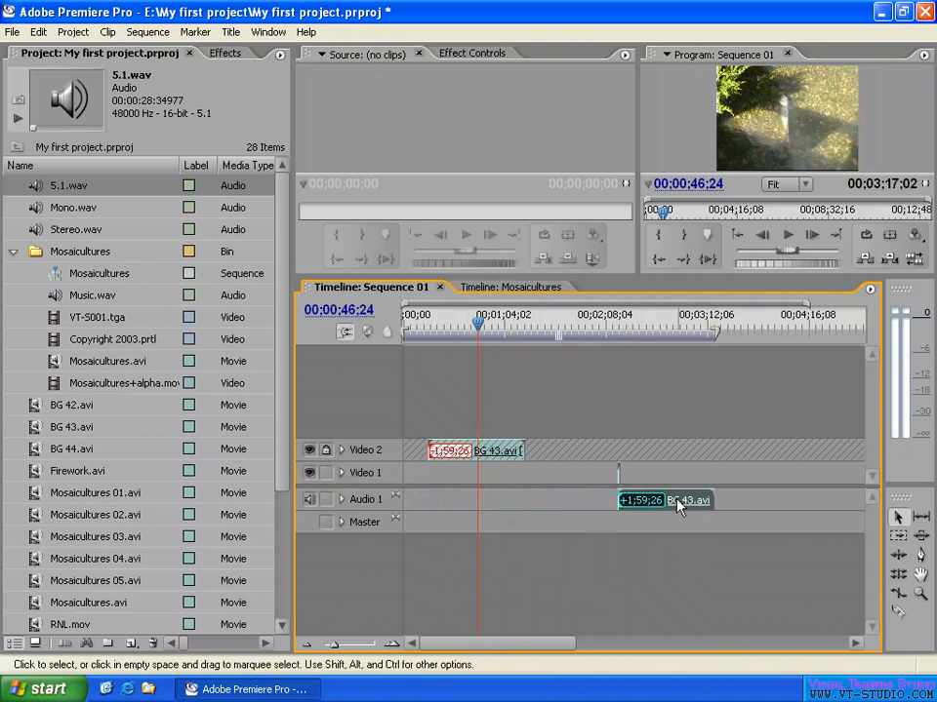
drag(677, 503, 517, 506)
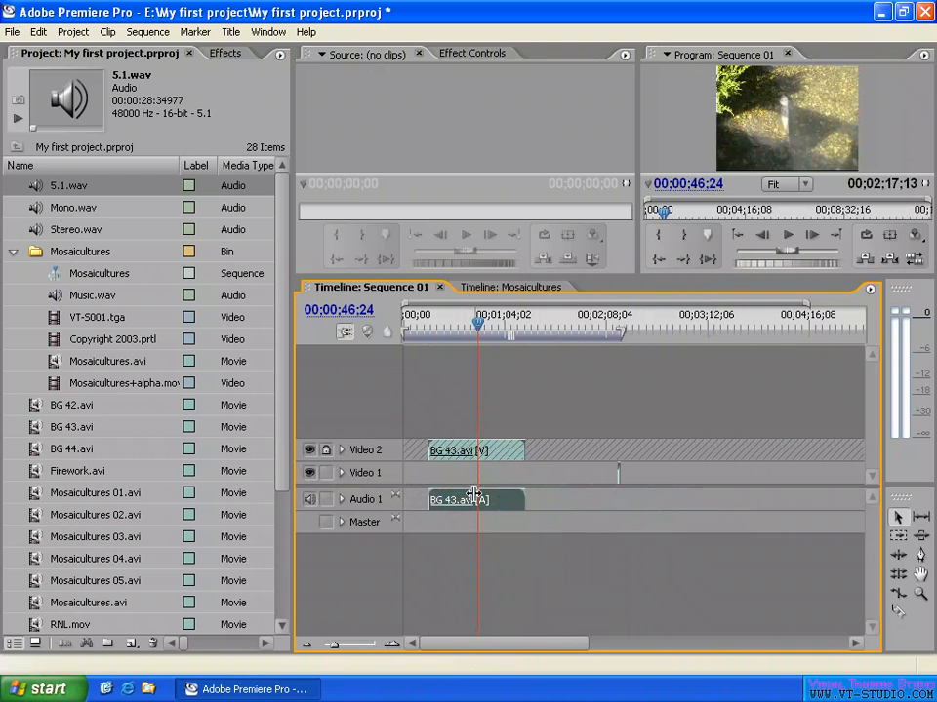
click(325, 449)
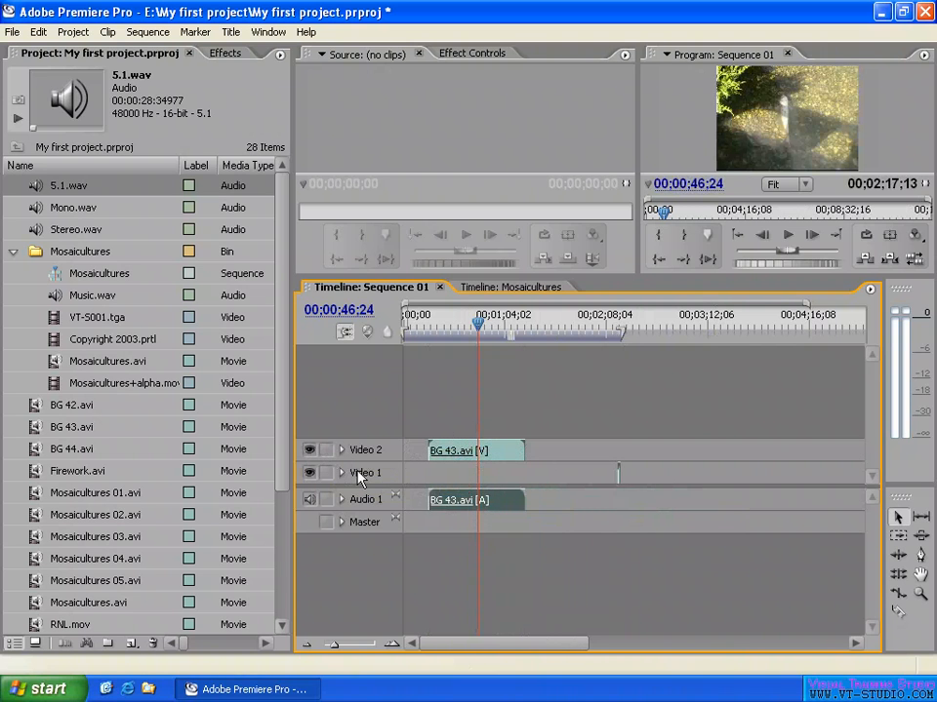
Move the BG 43.avi video clip from Video 2 down to Video 1, keeping its time position.
click(458, 455)
drag(459, 456, 459, 477)
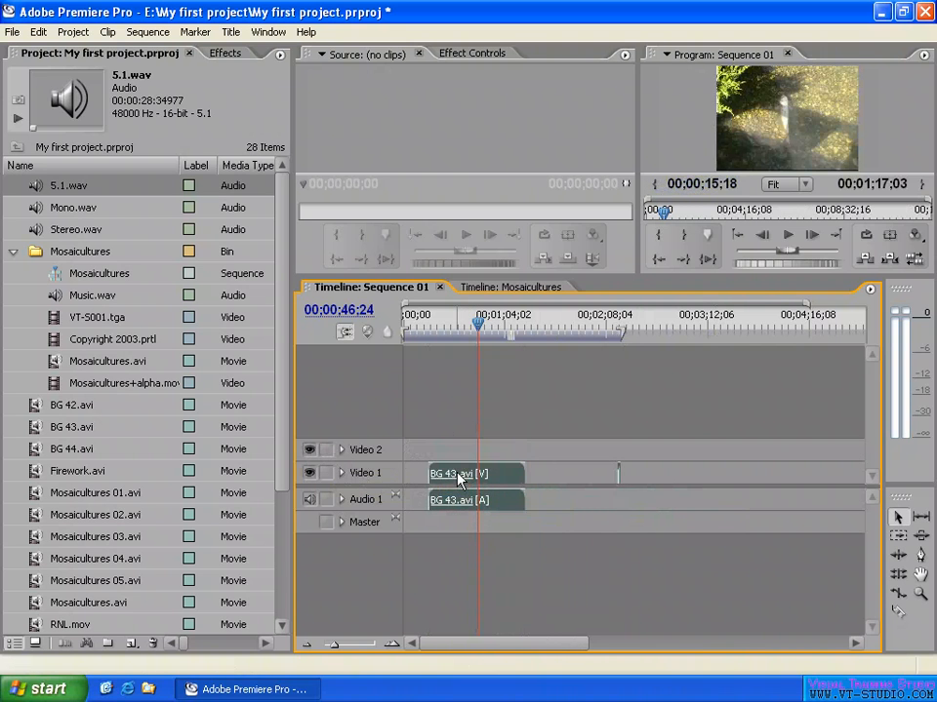
In the Mosaicultures sequence, select the Video 1 clips, lock that track, and try to select its clips again.
click(510, 287)
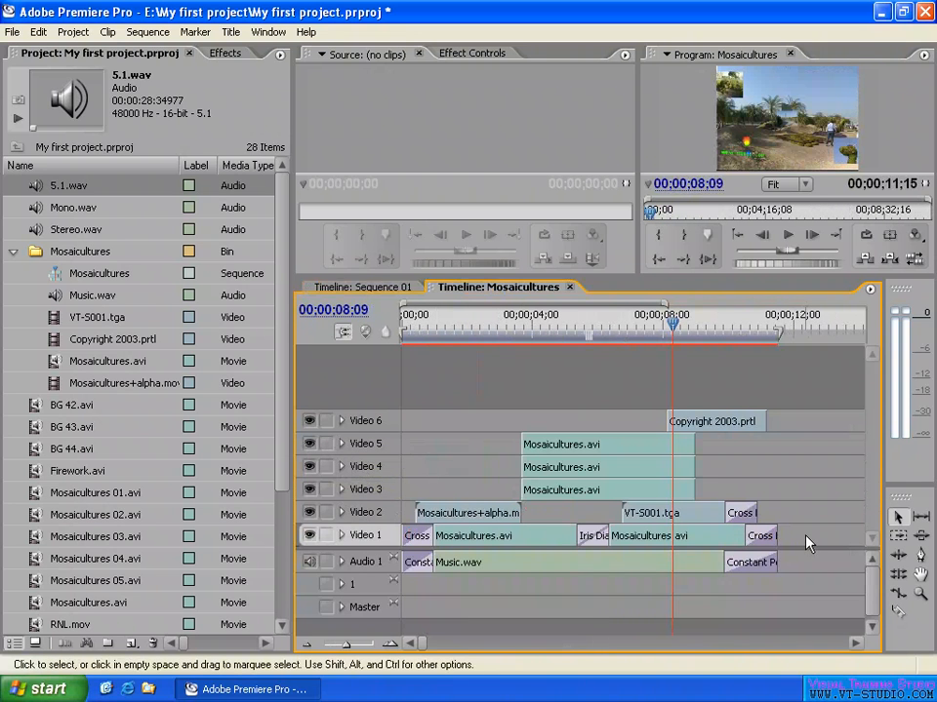
drag(819, 532, 404, 542)
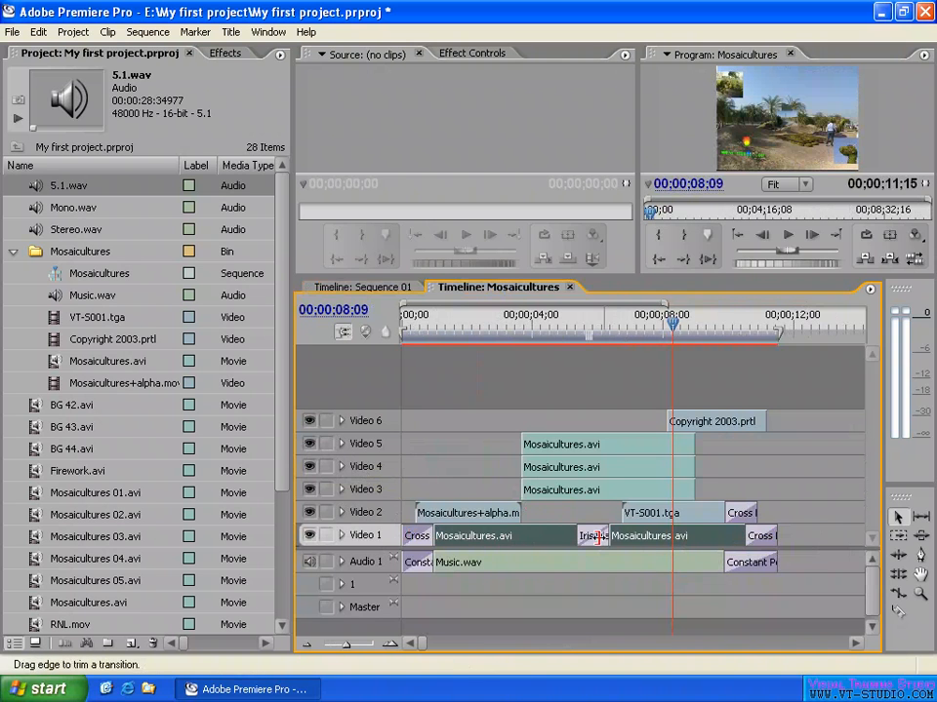
click(325, 536)
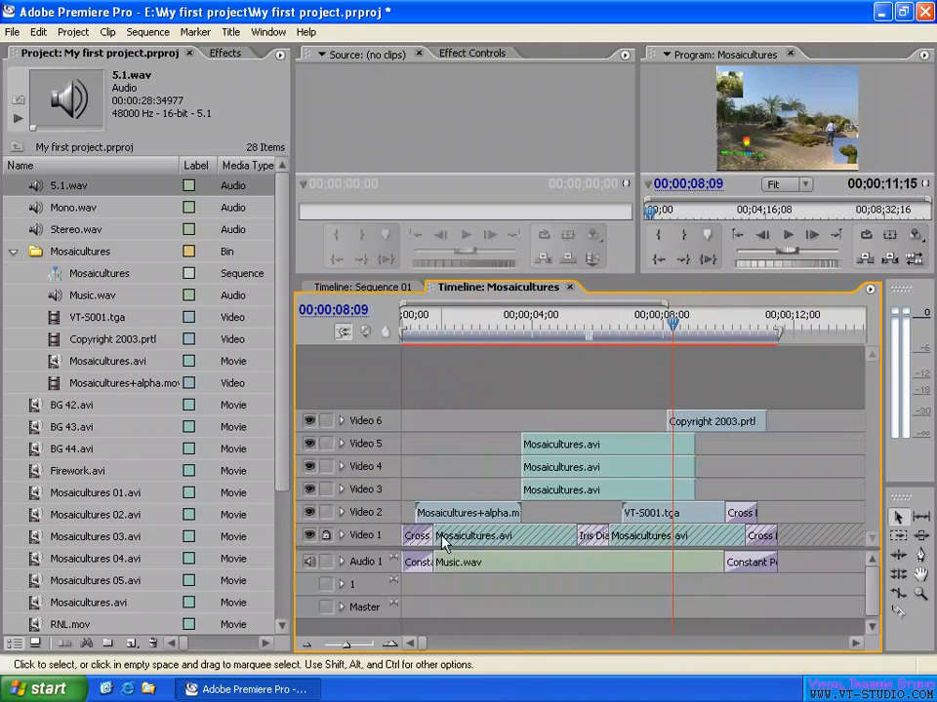
mouse_move(527, 534)
mouse_down()
mouse_move(744, 538)
mouse_move(811, 527)
mouse_up()
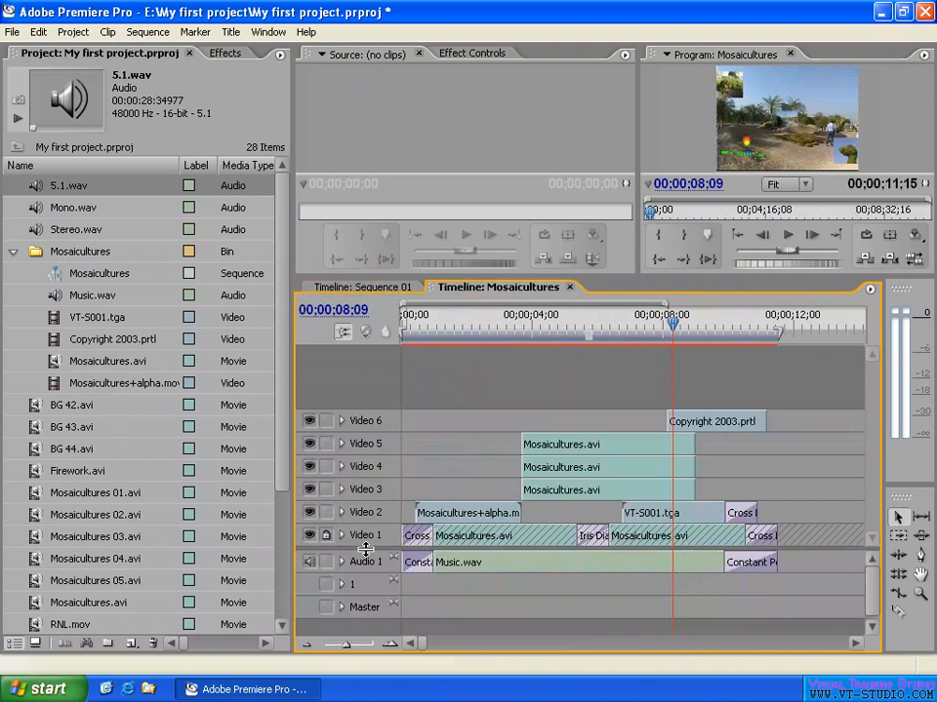
Expand Video 4, adjust its height to moderately taller than the default, and lower the divider between the video and audio tracks.
drag(365, 549, 363, 539)
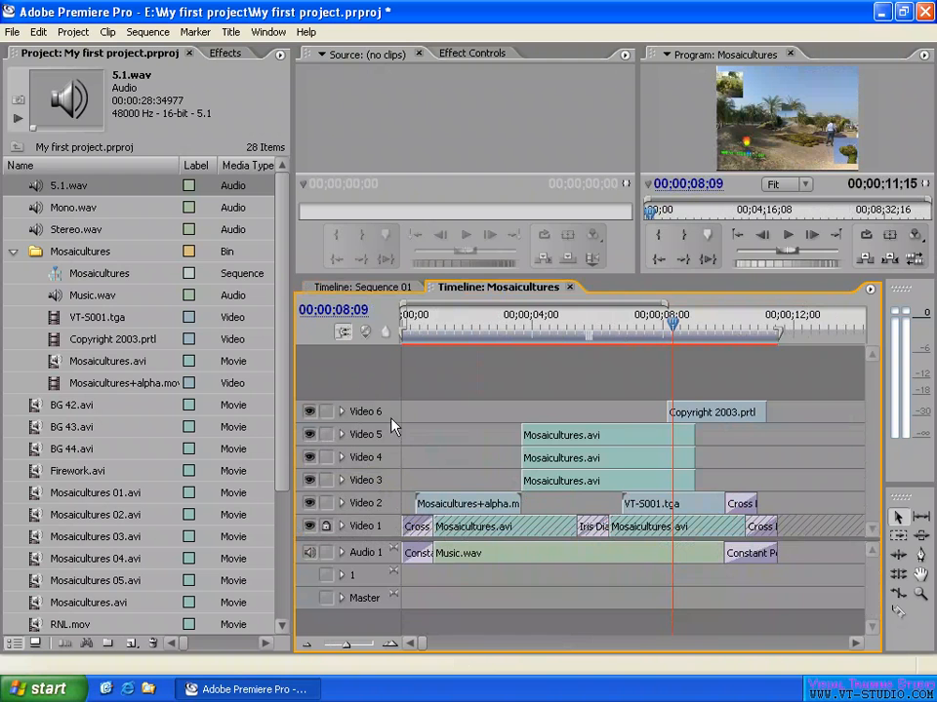
click(342, 458)
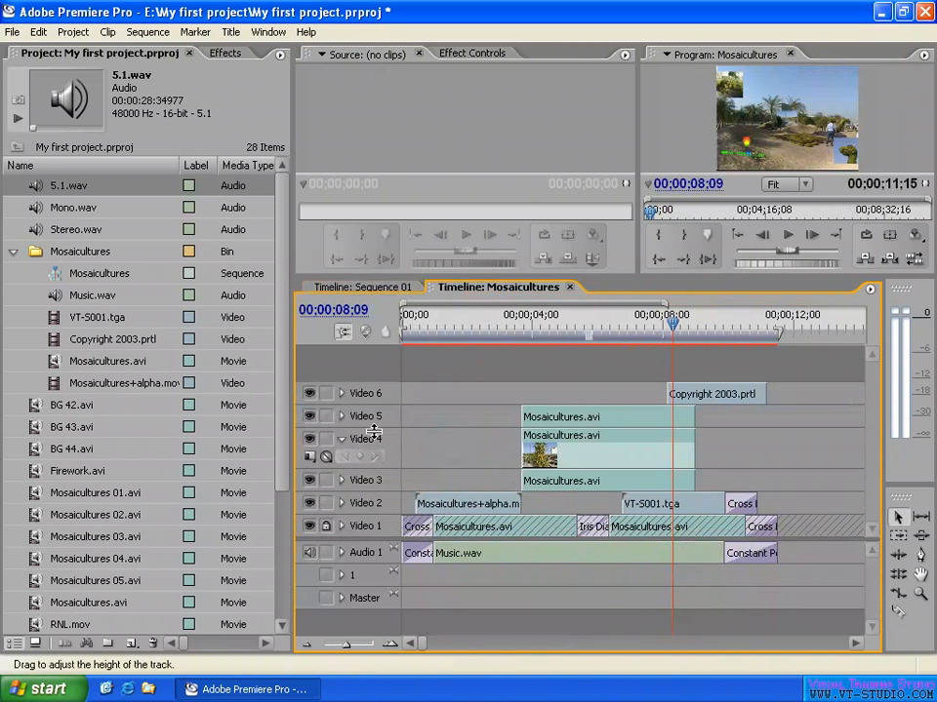
drag(373, 434, 377, 393)
drag(354, 540, 353, 563)
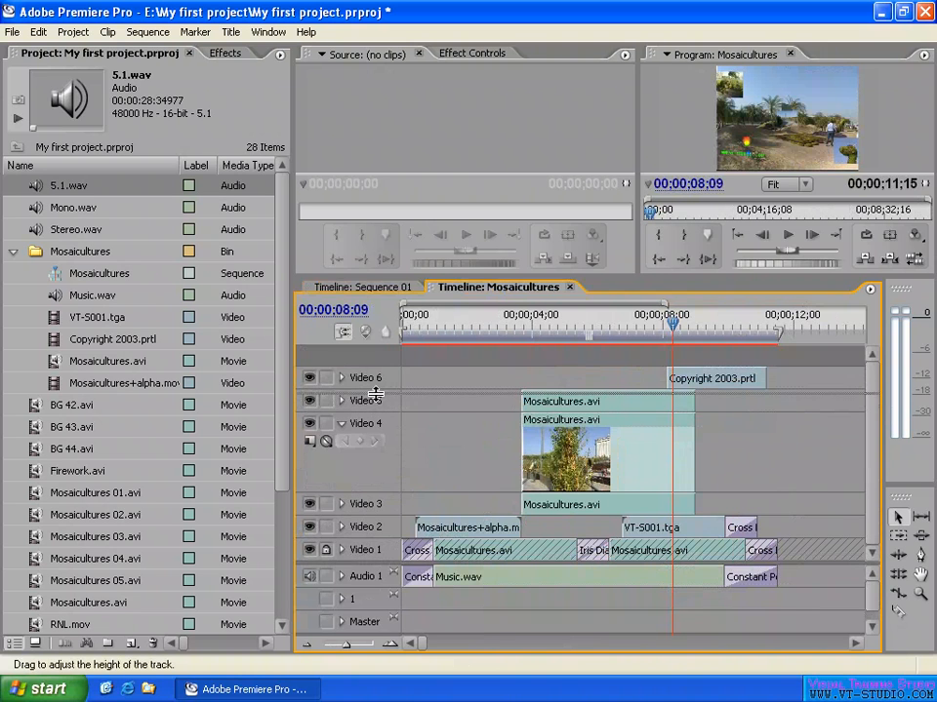
mouse_move(377, 411)
mouse_down()
mouse_move(375, 392)
mouse_move(377, 435)
mouse_up()
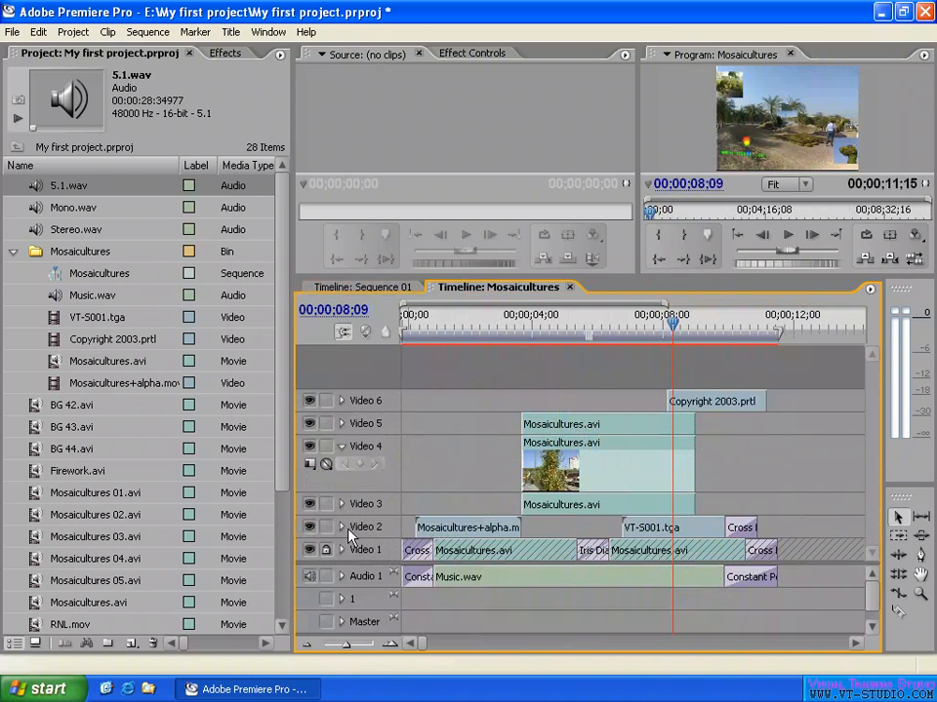
Target Video 3, then collapse Video 4 and expand it again to its custom height.
click(373, 508)
click(344, 449)
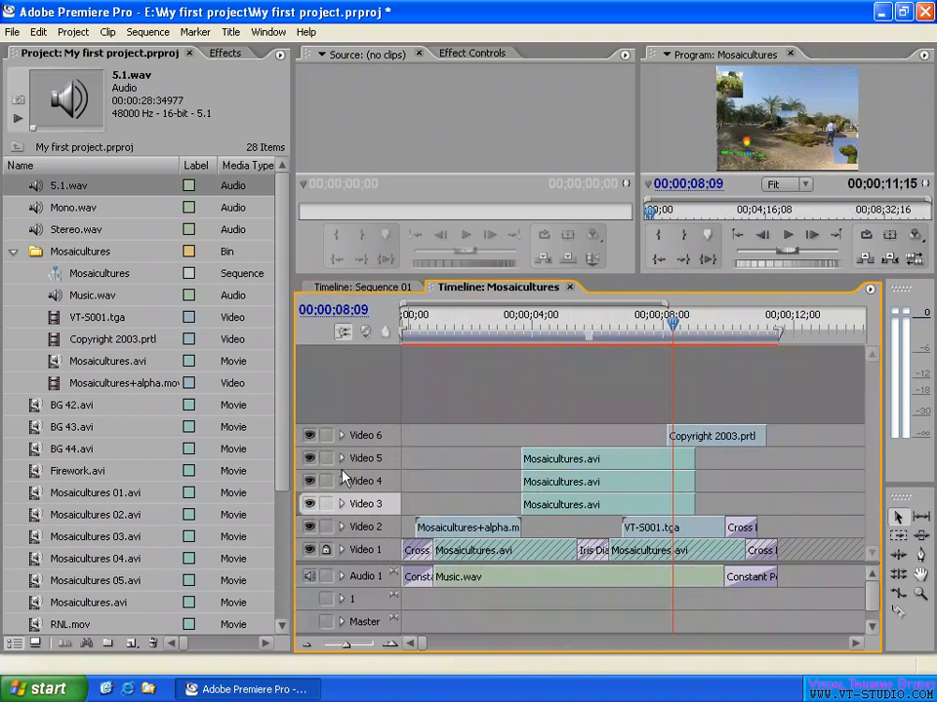
click(342, 481)
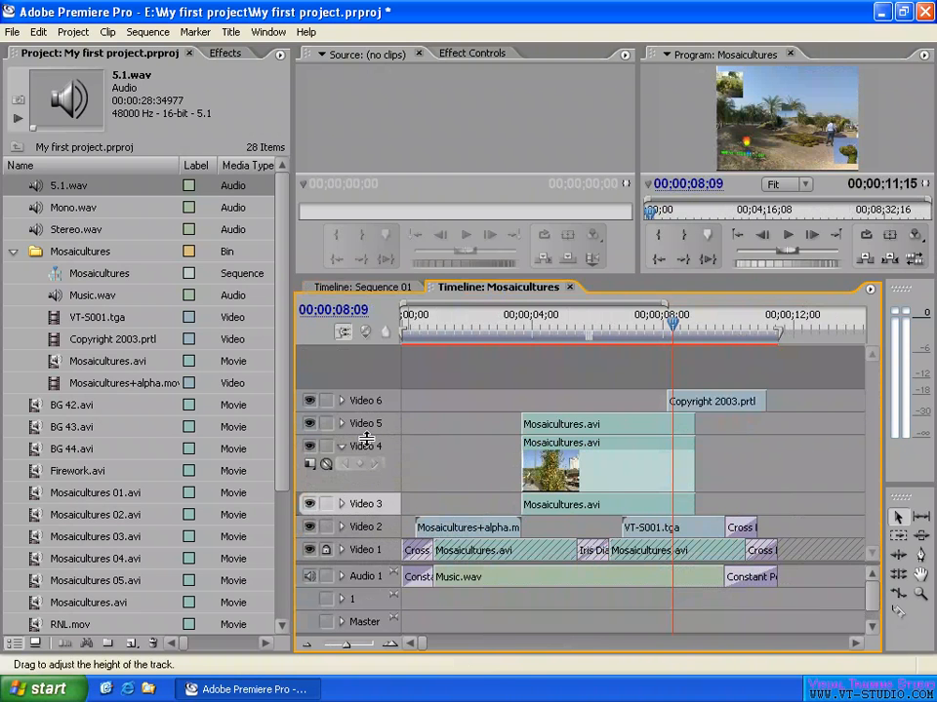
mouse_move(367, 439)
mouse_down()
mouse_move(366, 406)
mouse_move(369, 438)
mouse_up()
Move the playhead to 00;00;06;11 and set Video 4's display style to Show Head and Tail.
click(610, 321)
key(=)
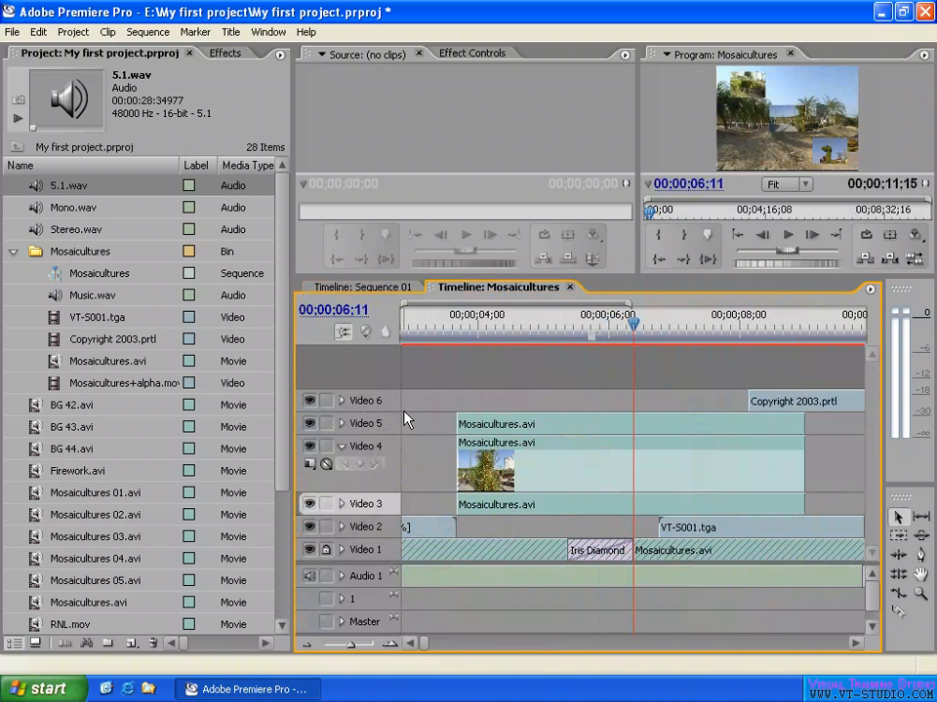
click(310, 467)
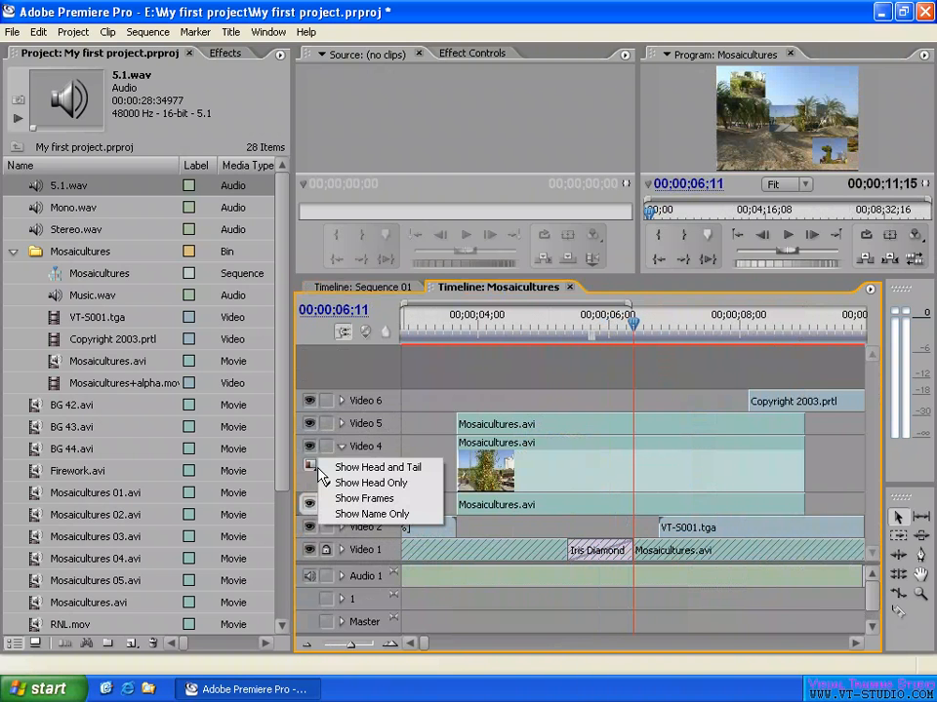
click(418, 477)
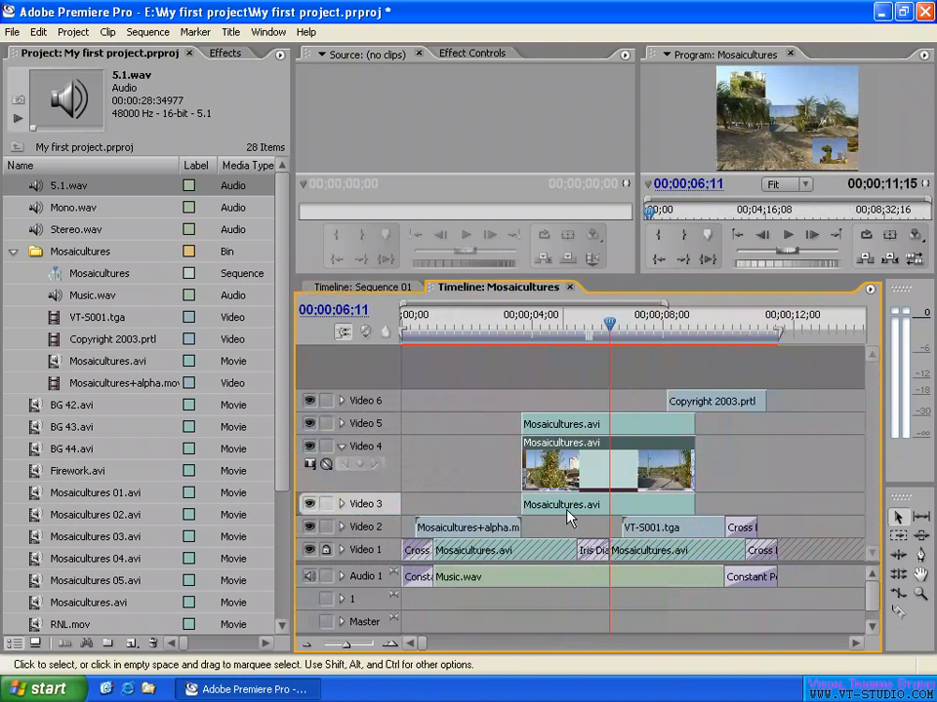
Move the Video 3 Mosaicultures.avi clip onto Video 4 after its existing clip, set the playhead to 00;00;09;20, and compare both clips' thumbnails.
drag(567, 510, 764, 475)
key(minus)
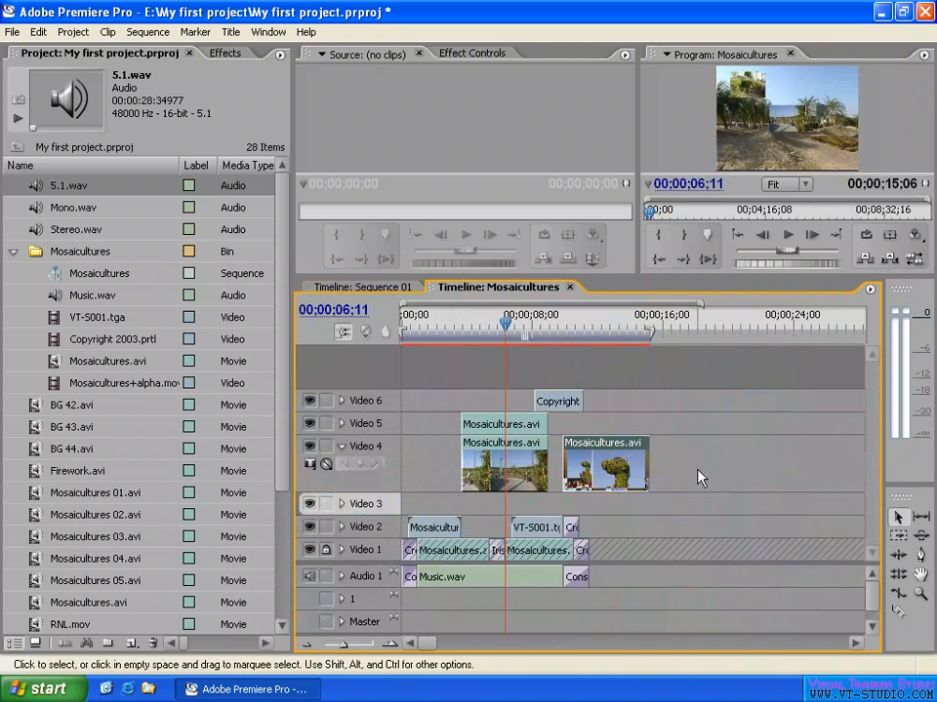
click(561, 330)
key(equal)
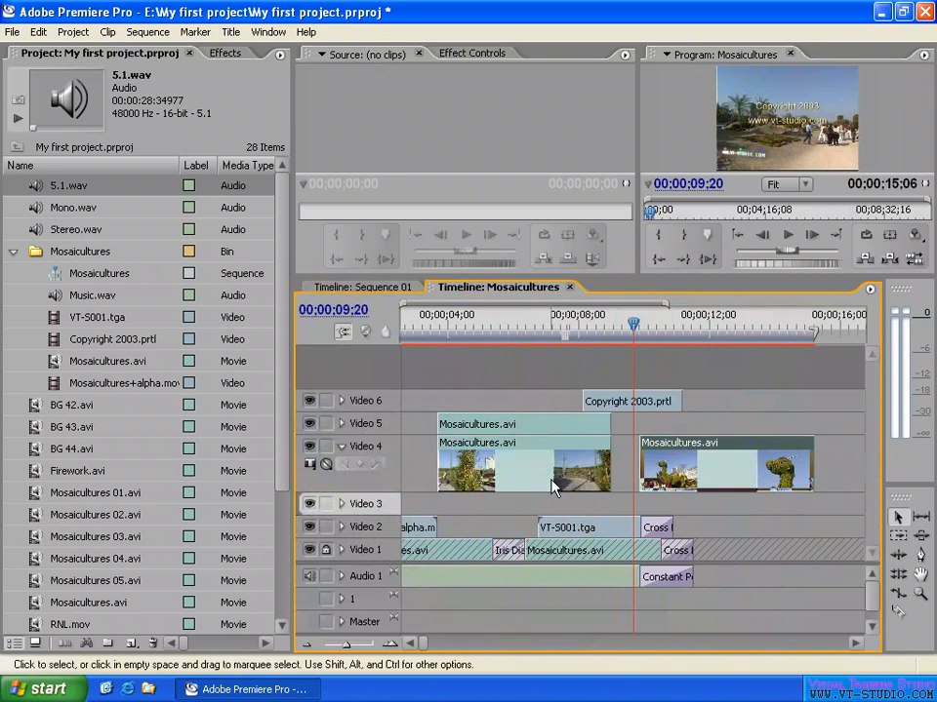
click(478, 474)
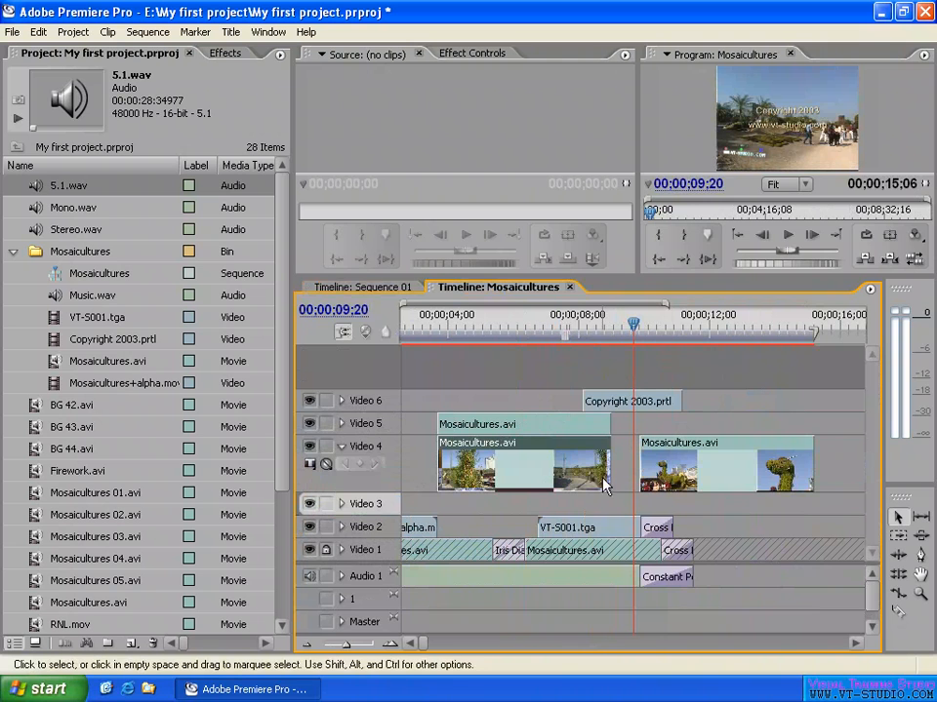
click(659, 488)
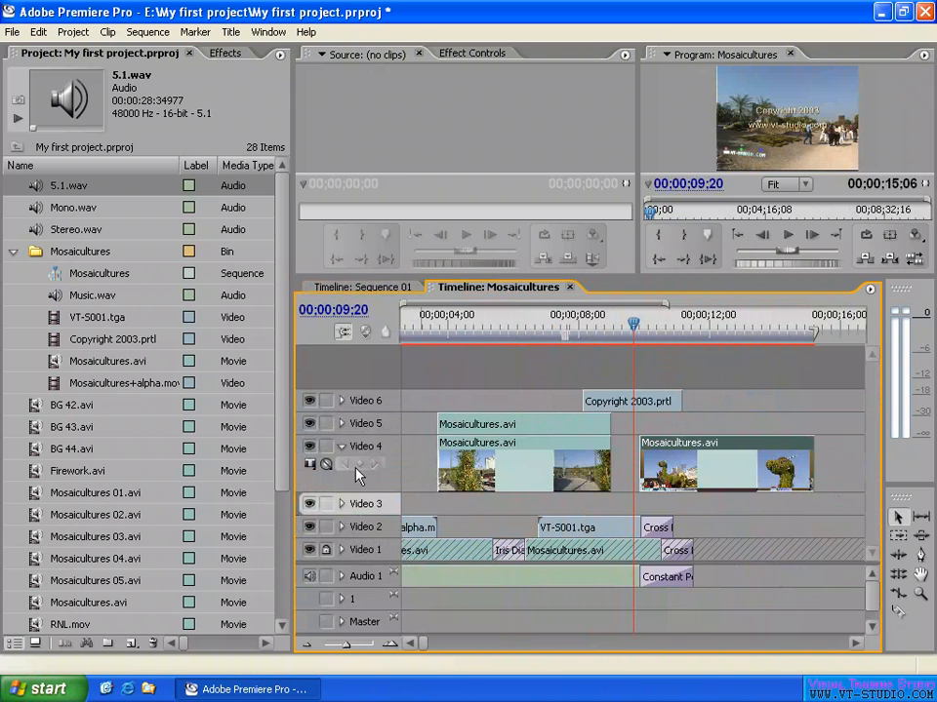
Set Video 4's display style to Show Head Only and compare the thumbnails on its two clips.
click(310, 465)
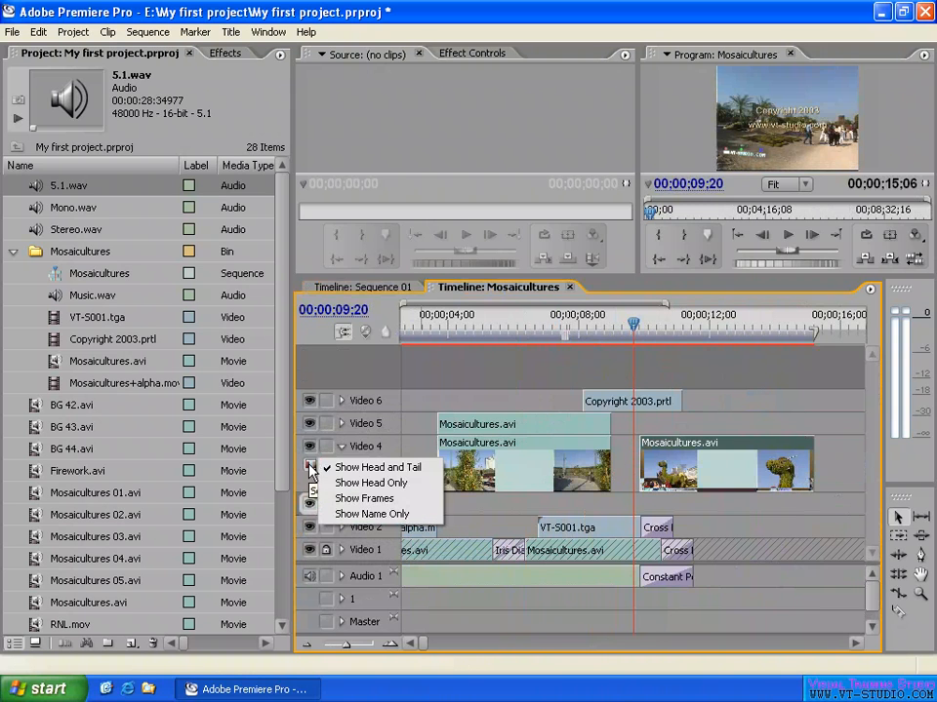
click(362, 485)
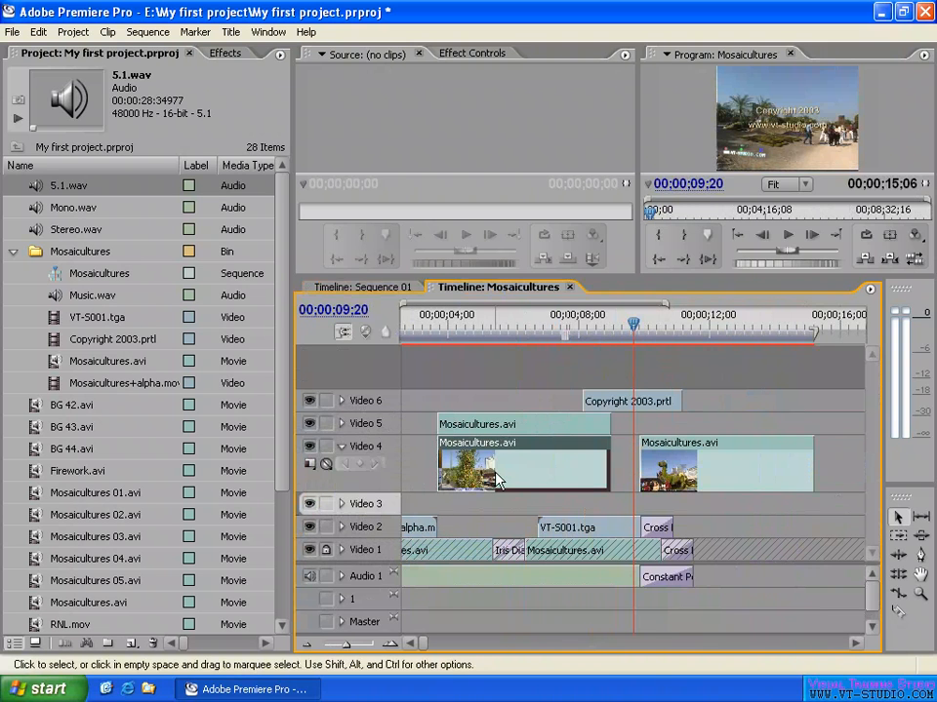
click(683, 488)
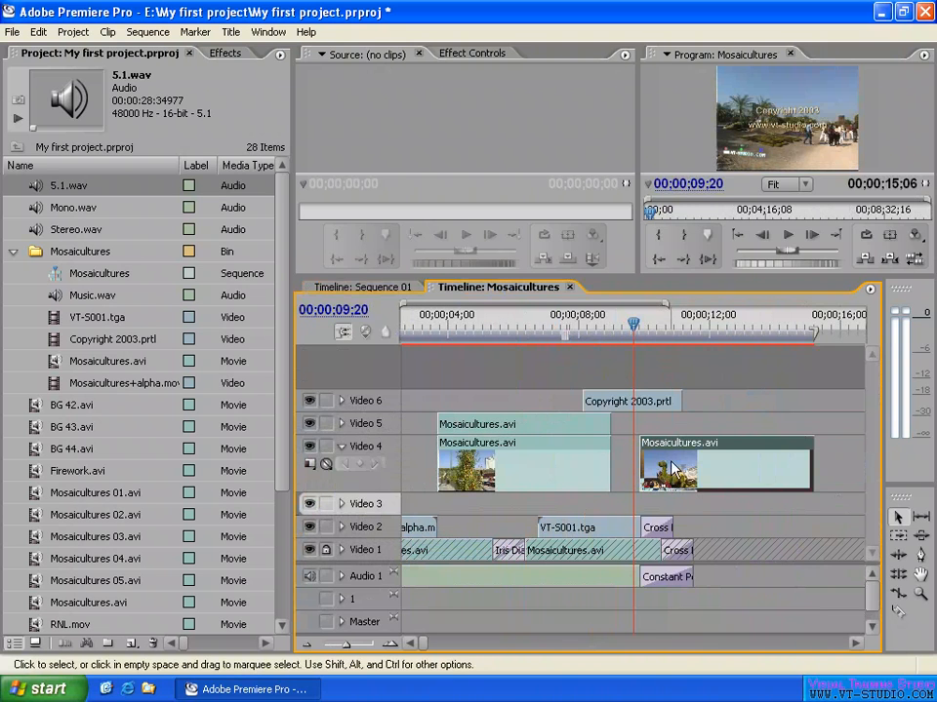
Set Video 4's display style to Show Frames and check its thumbnails with the playhead at 00;00;03;25, 00;00;06;08 and 00;00;08;12.
click(310, 466)
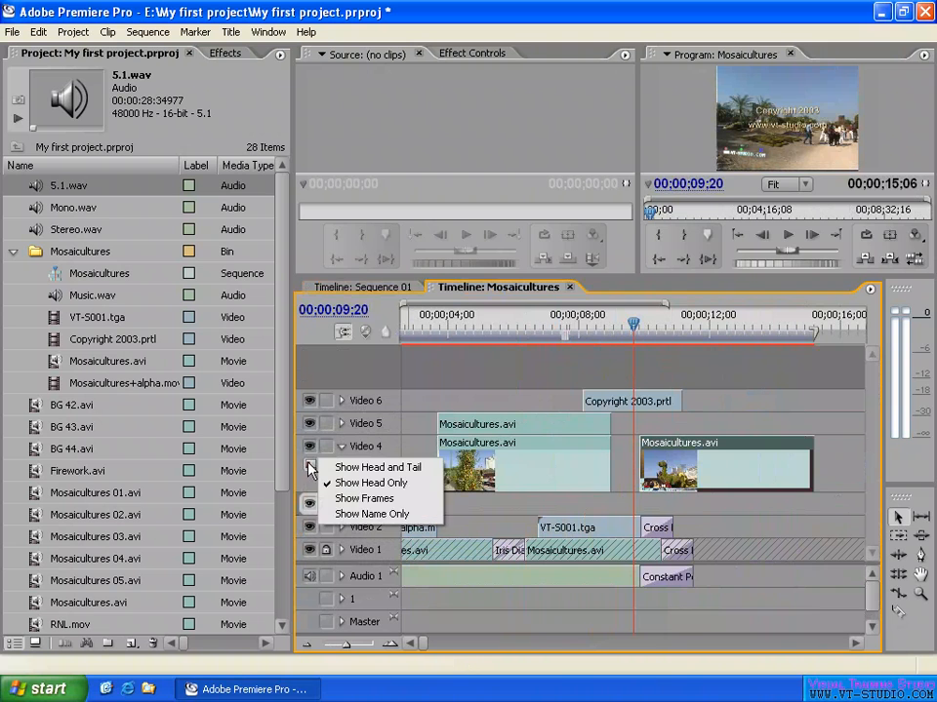
click(359, 502)
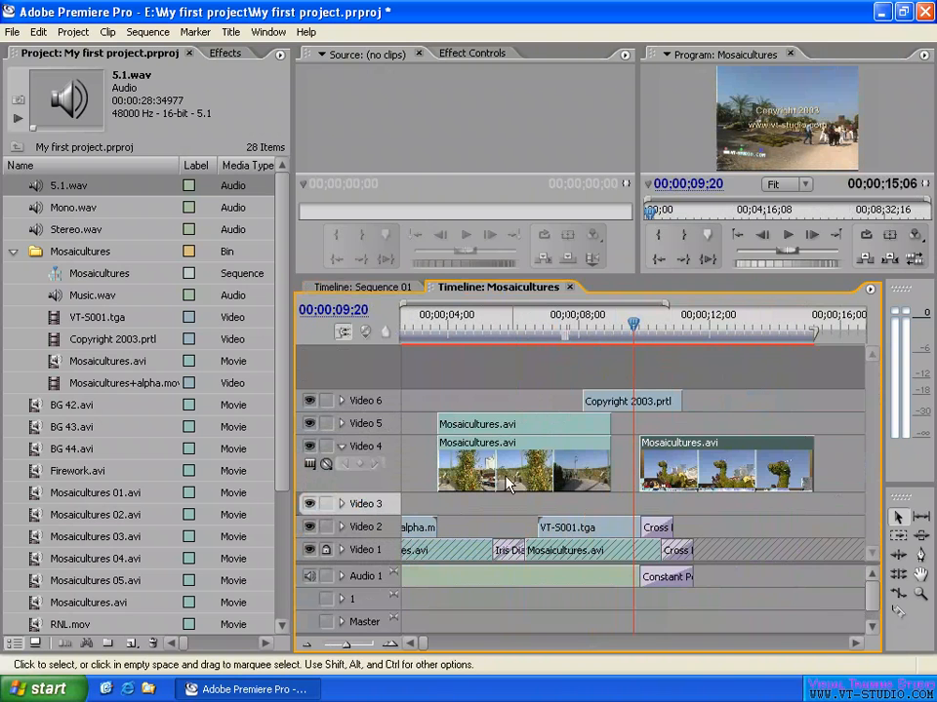
click(513, 332)
key(=)
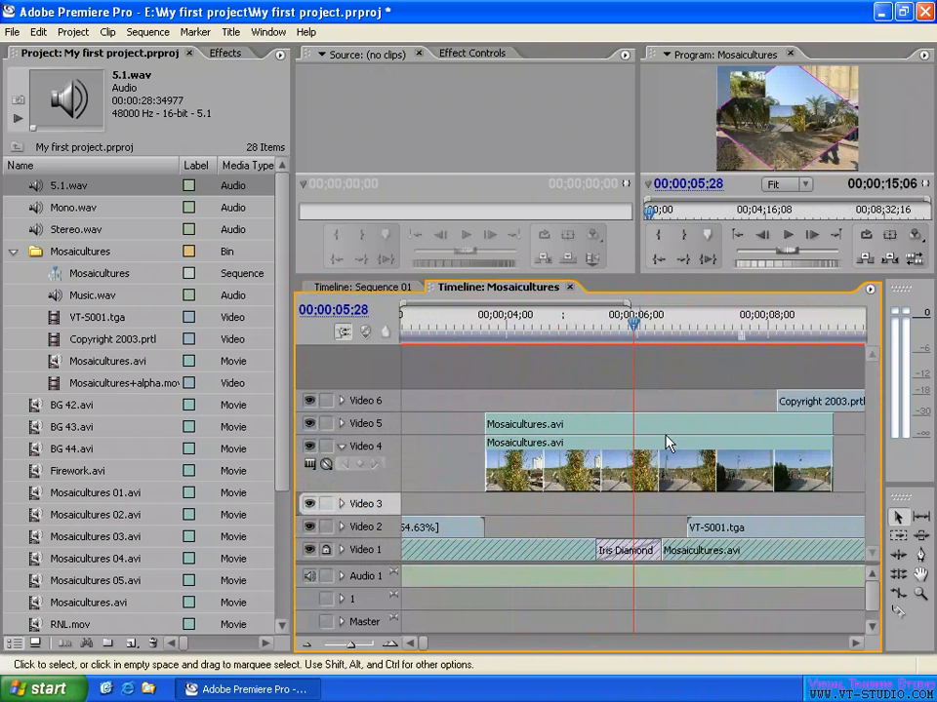
click(494, 323)
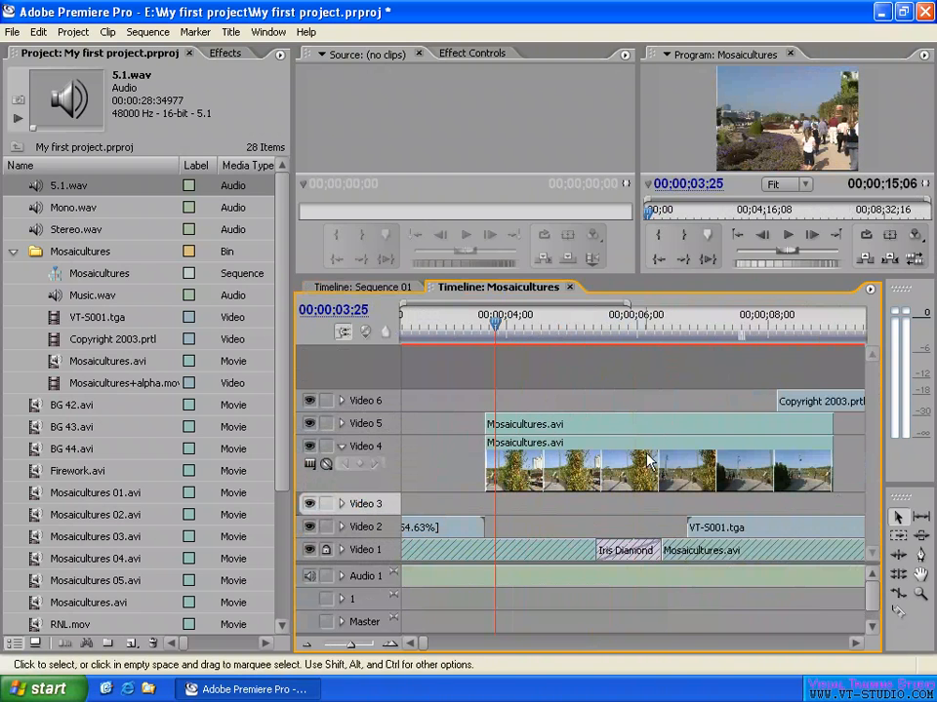
click(655, 322)
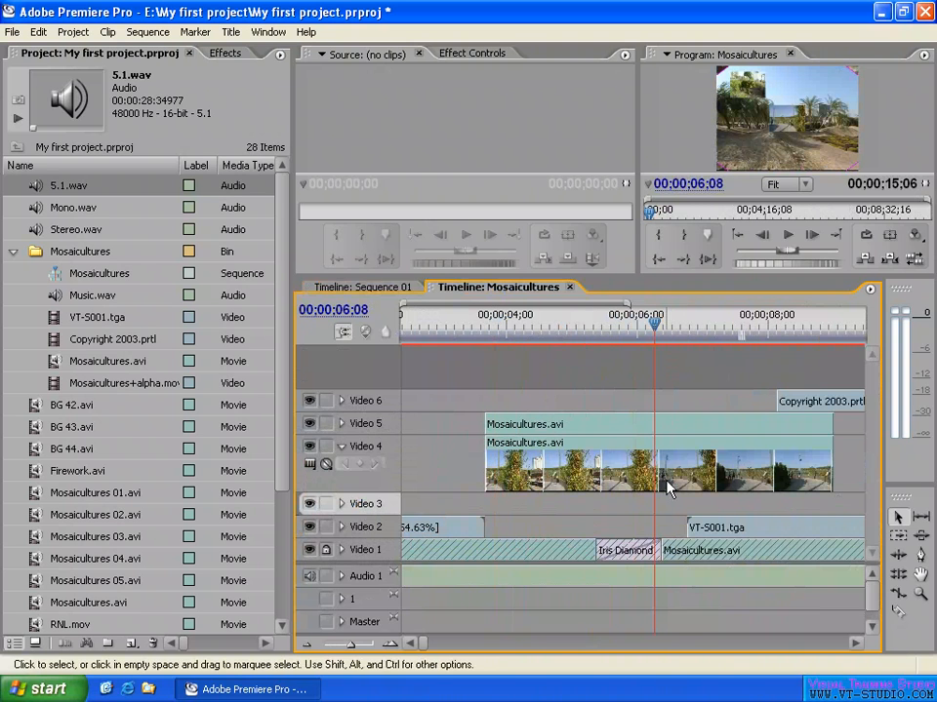
click(795, 322)
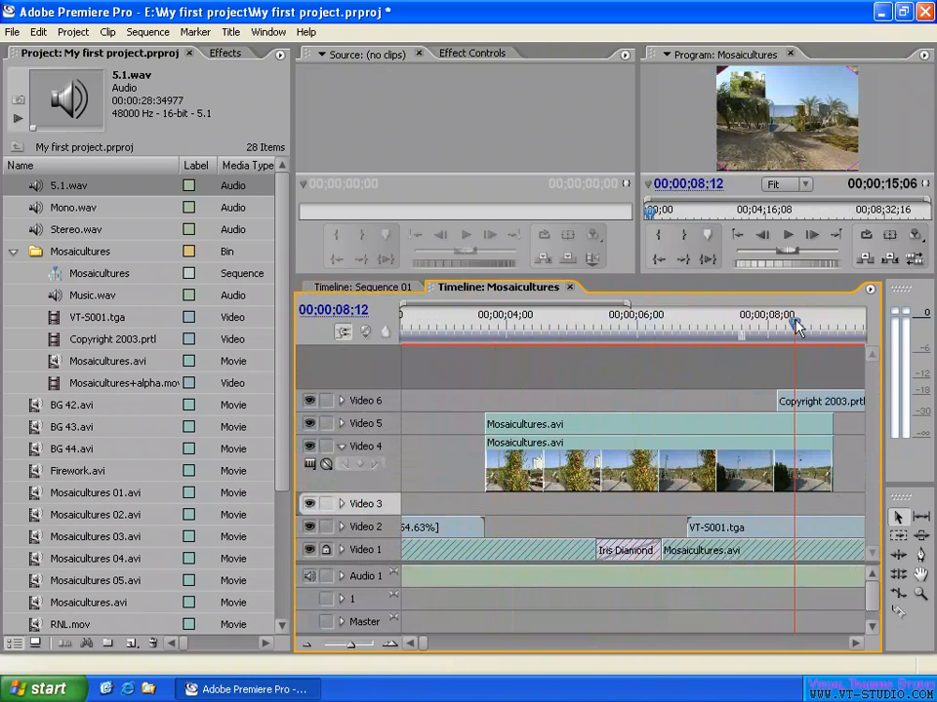
Set Video 4's display style to Show Name Only.
click(310, 465)
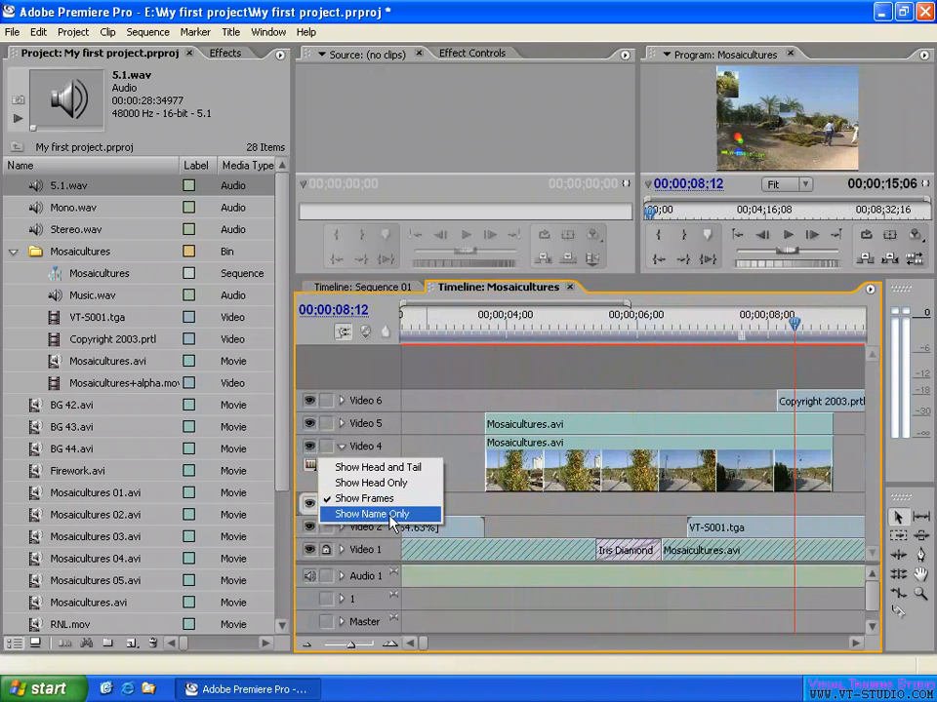
click(368, 514)
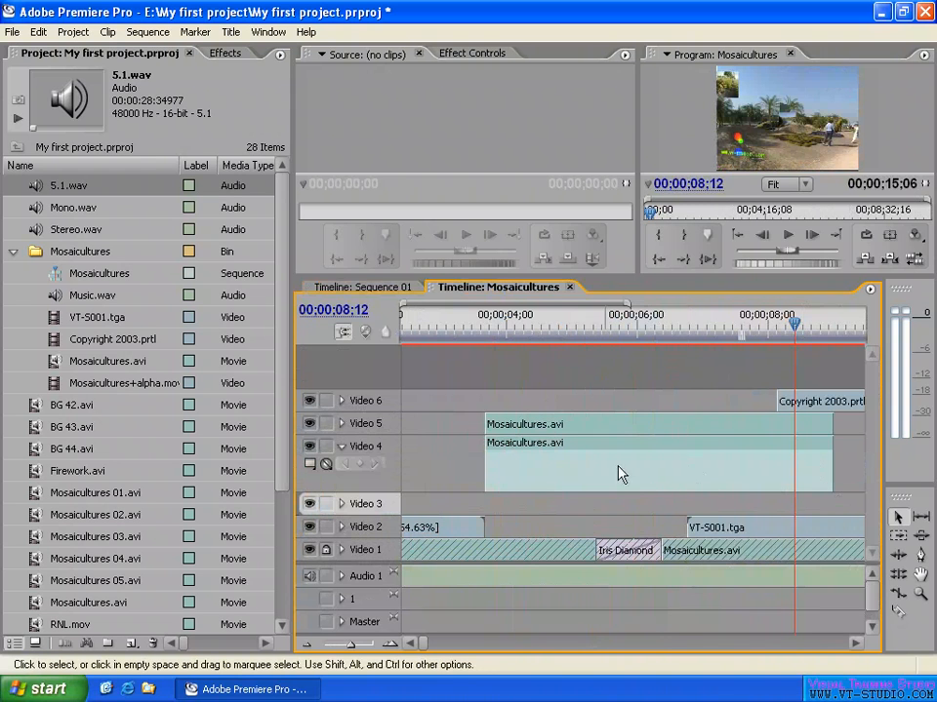
Show keyframes on the Video 4 track and set the Mosaicultures.avi clip's graph to Opacity.
click(520, 452)
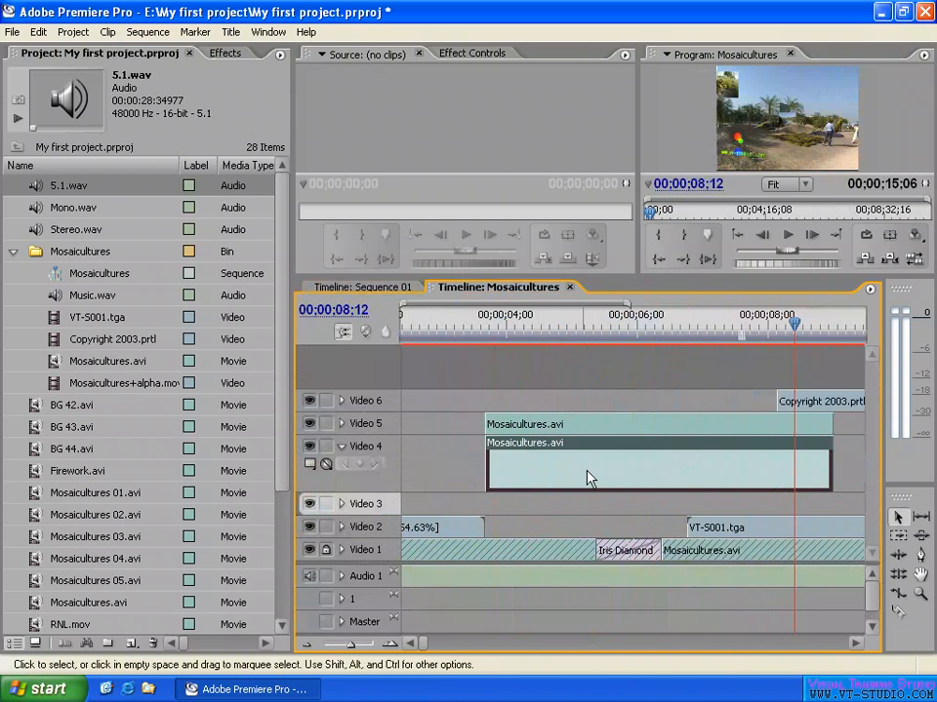
click(326, 466)
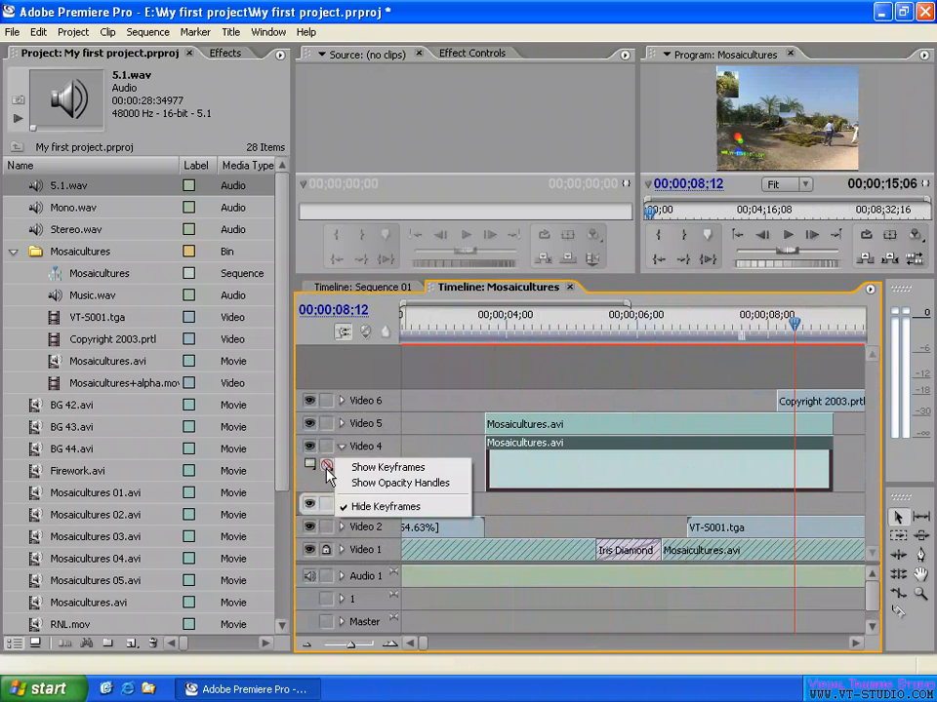
click(399, 474)
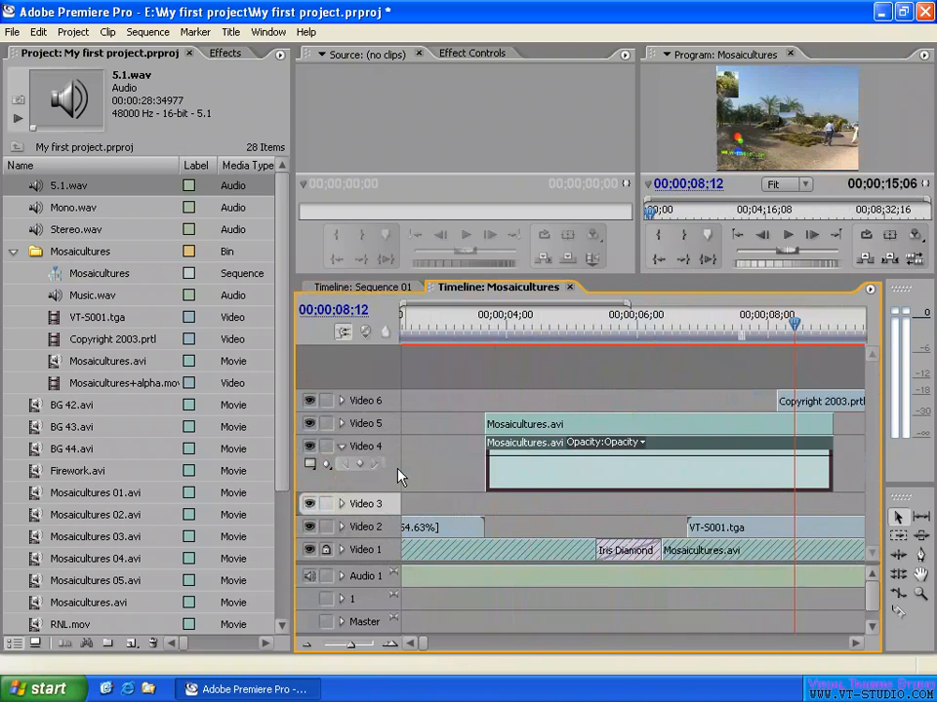
click(607, 443)
mouse_move(610, 478)
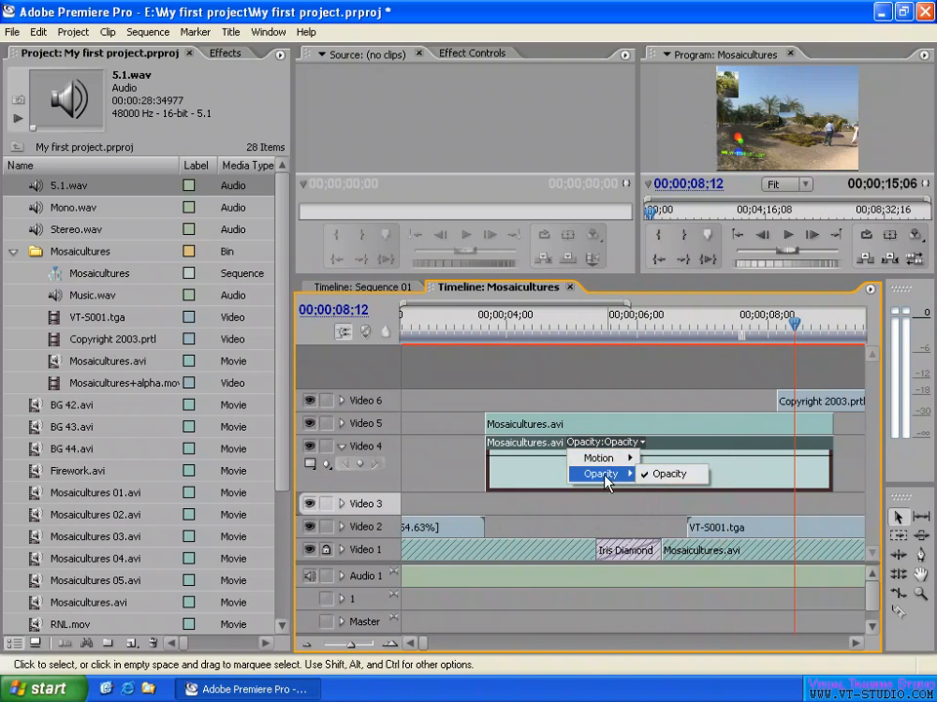
click(664, 474)
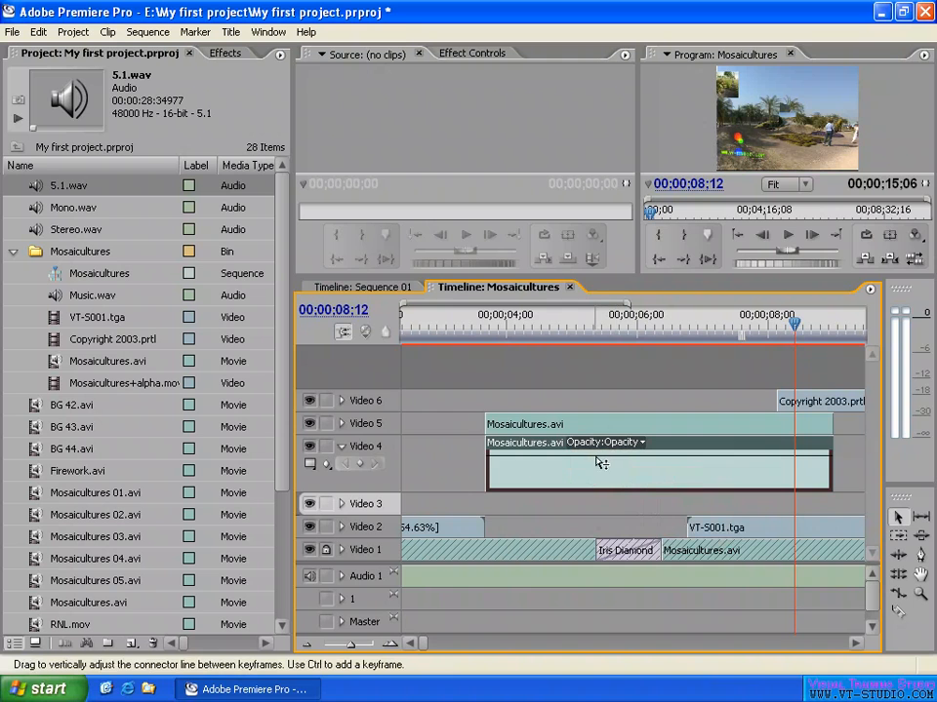
Lower the whole opacity line of the Mosaicultures.avi clip on Video 4 to about 77%.
drag(566, 461, 569, 477)
drag(570, 483, 574, 473)
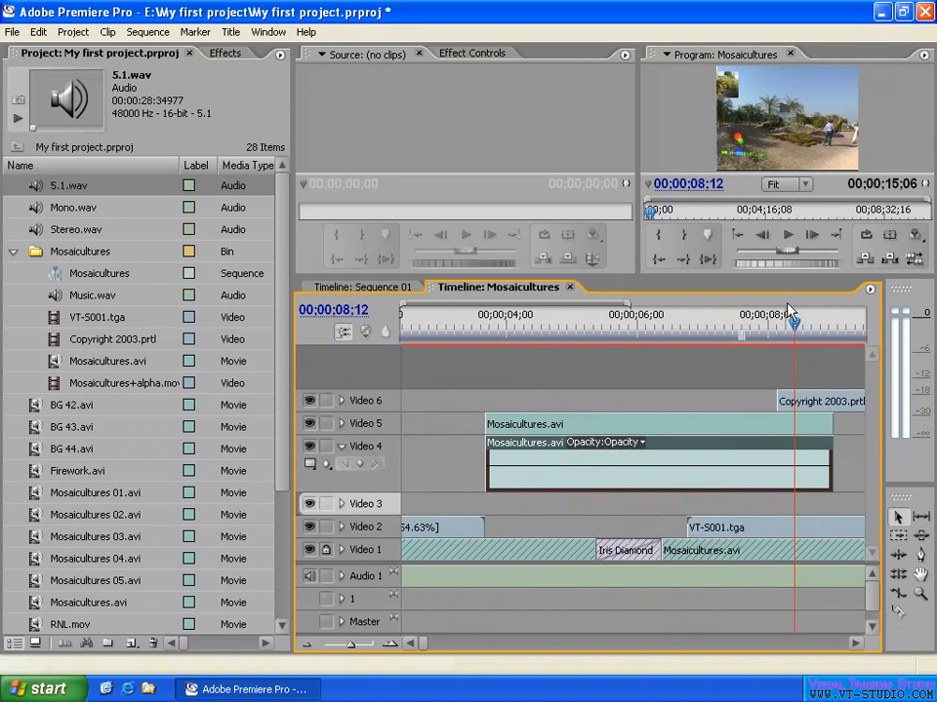
click(640, 330)
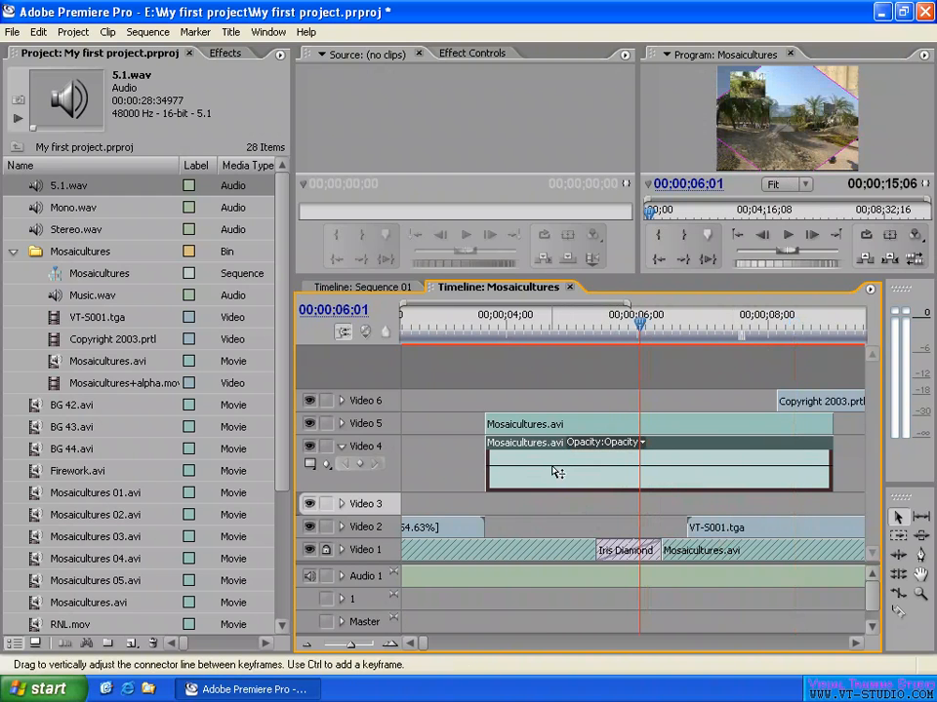
drag(552, 471, 556, 468)
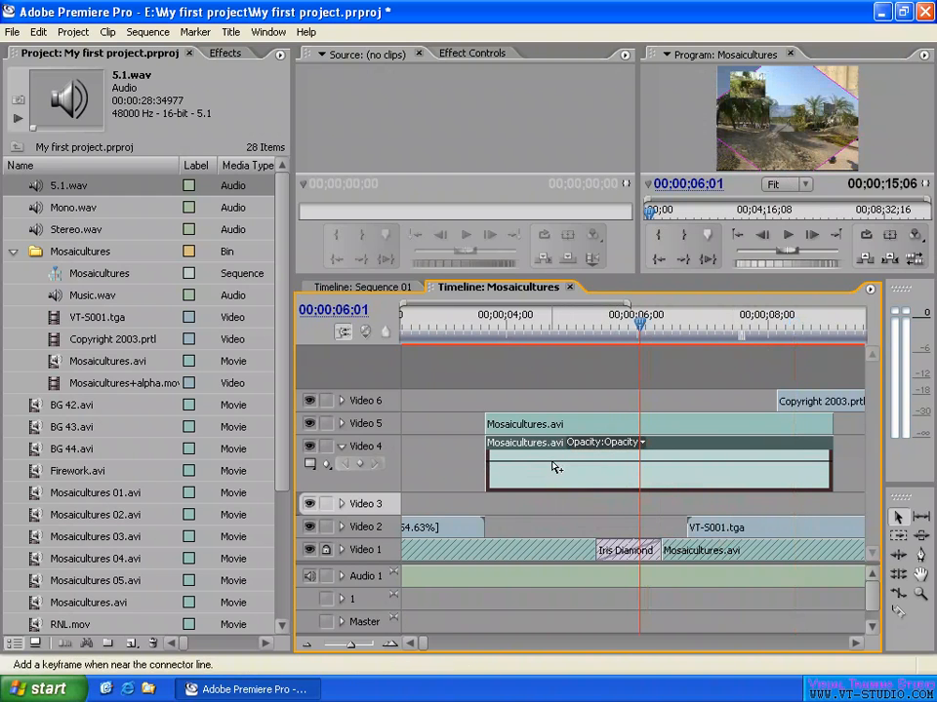
Add three opacity keyframes to the Video 4 clip at about 4;21, 5;12 and 6;20, and lower the middle one to near zero.
ctrl+click(552, 462)
ctrl+click(598, 463)
ctrl+click(680, 462)
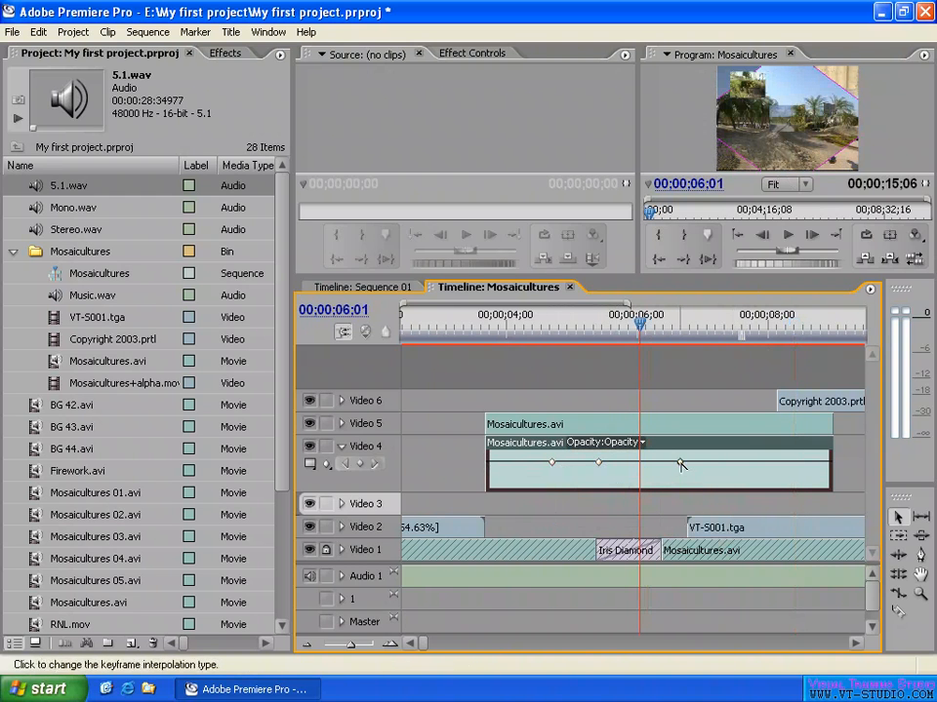
drag(602, 472, 600, 499)
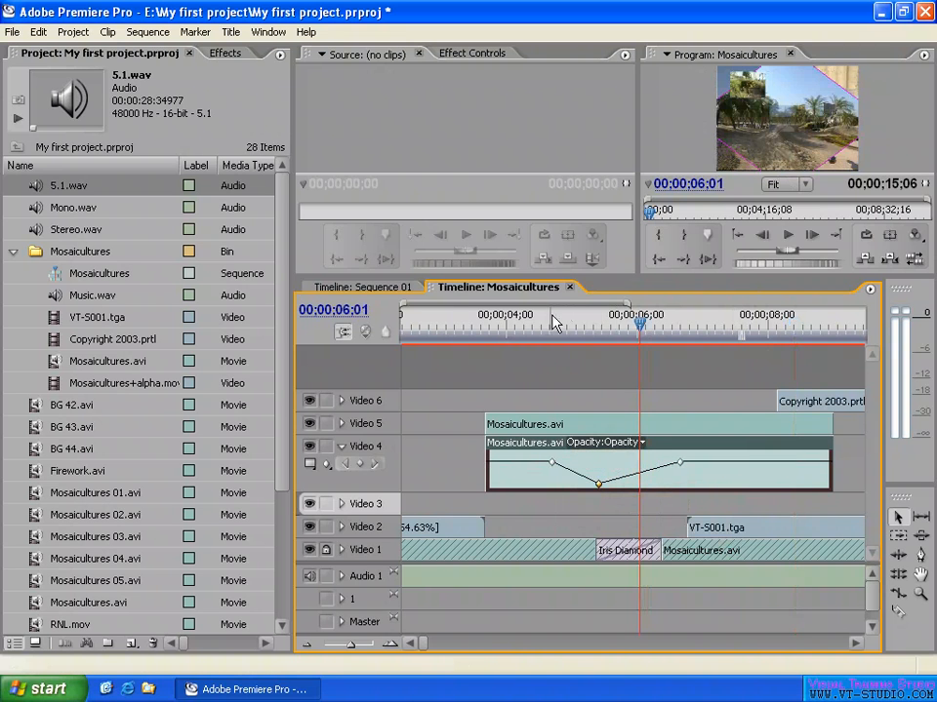
Move the playhead to the first opacity keyframe and raise that keyframe to full opacity.
mouse_move(554, 320)
mouse_down()
mouse_move(540, 324)
mouse_move(585, 334)
mouse_move(539, 326)
mouse_move(551, 331)
mouse_up()
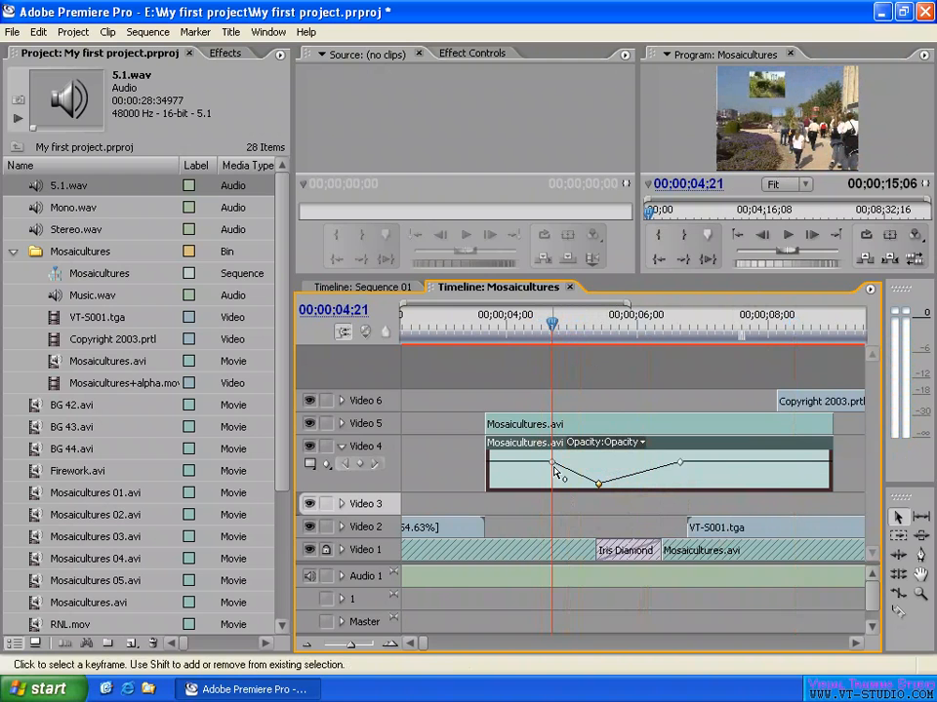
mouse_move(553, 468)
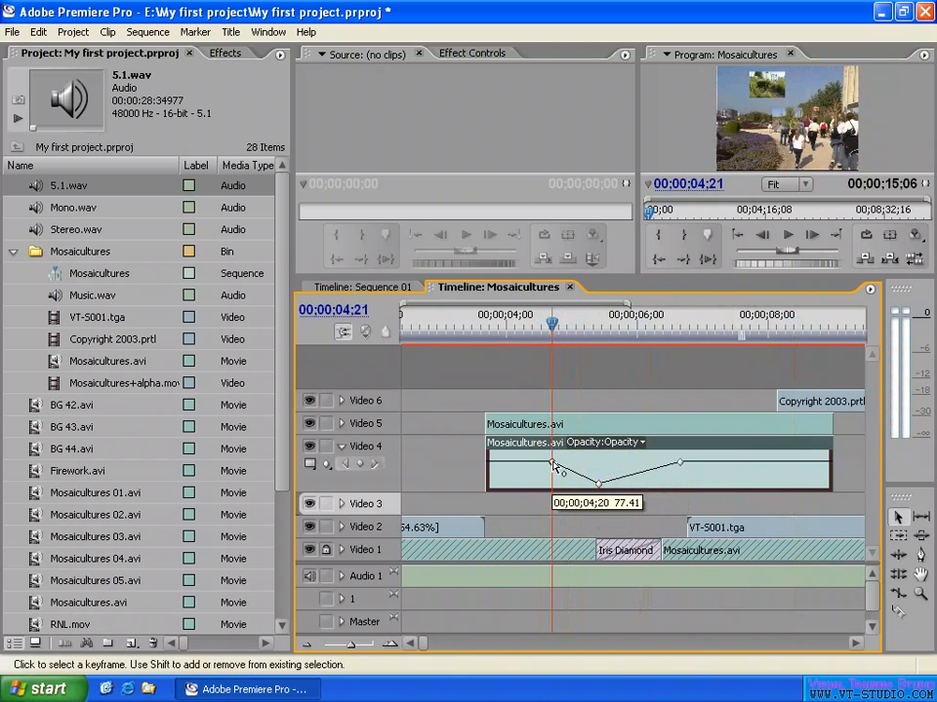
drag(554, 465, 554, 455)
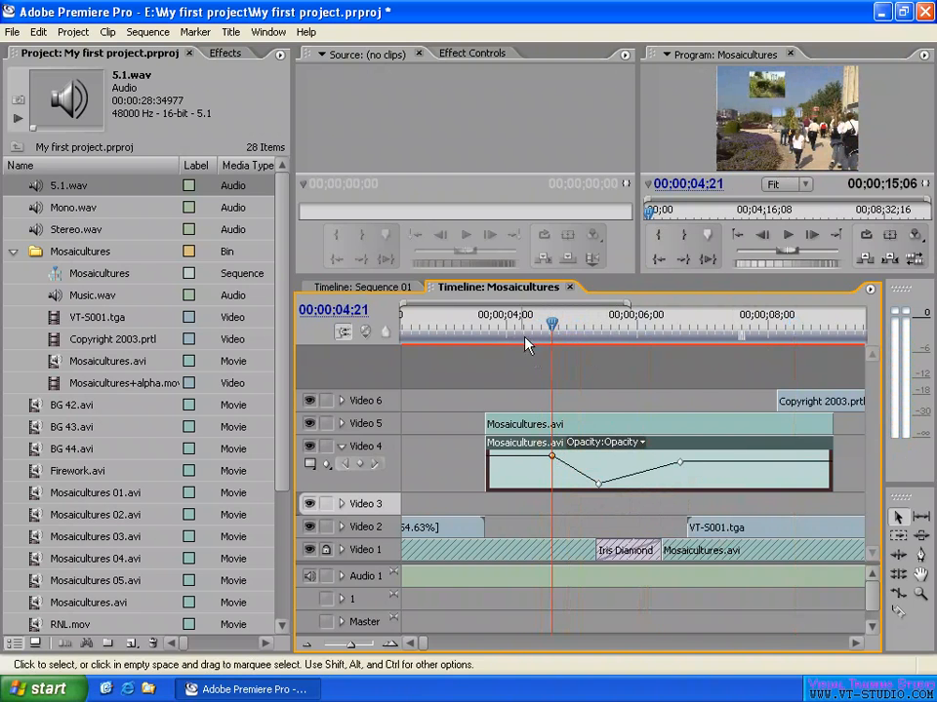
Scrub the playhead between about 4;08 and 5;12 to preview the opacity fade between the first two keyframes.
drag(525, 337, 527, 335)
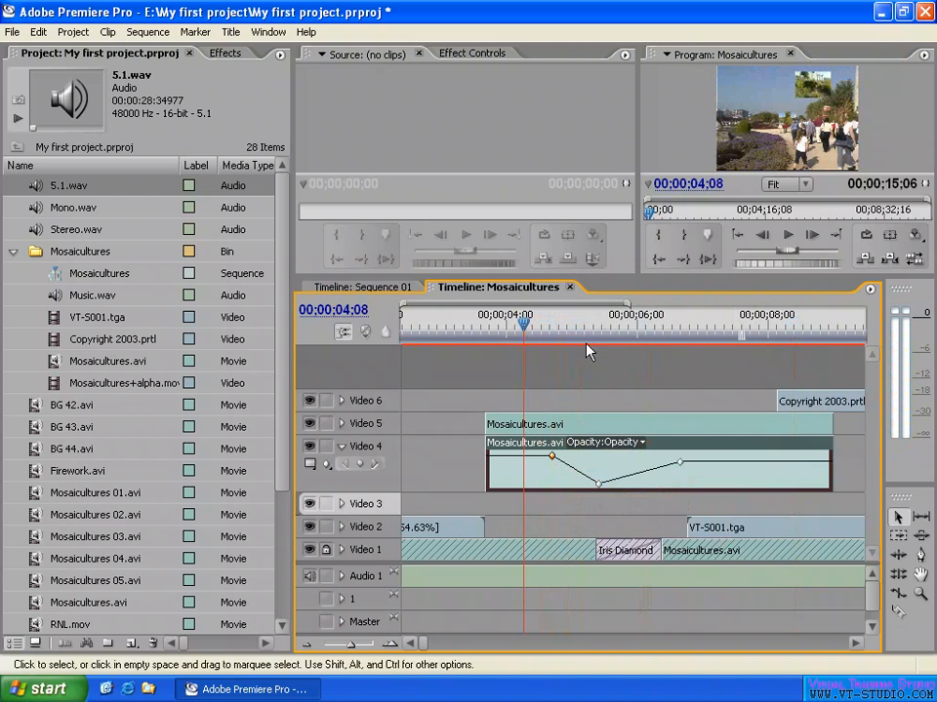
click(599, 484)
drag(581, 334, 600, 335)
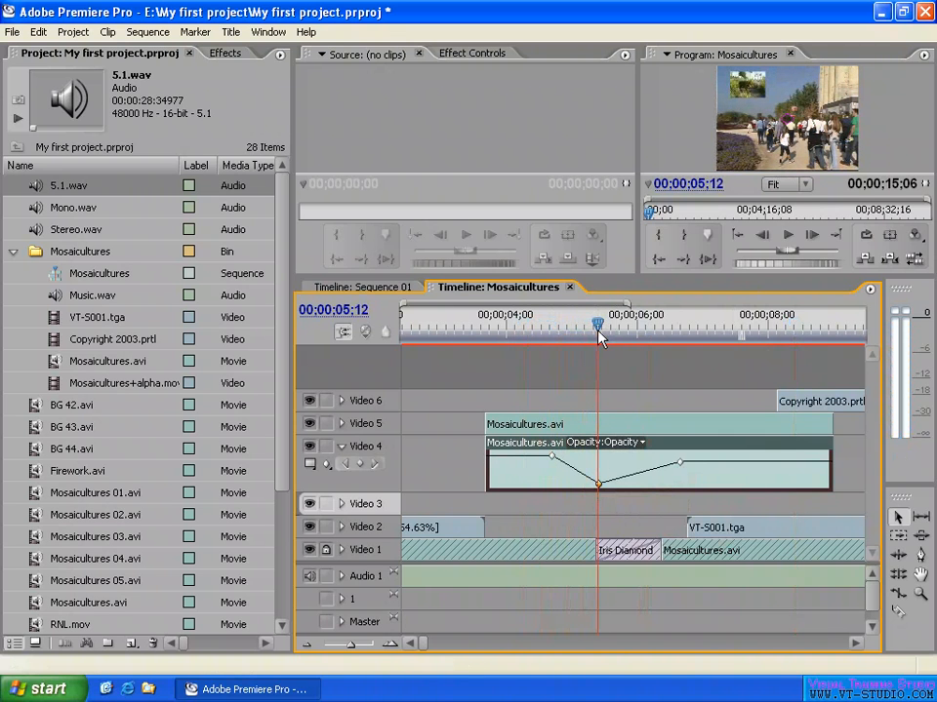
drag(599, 336, 561, 336)
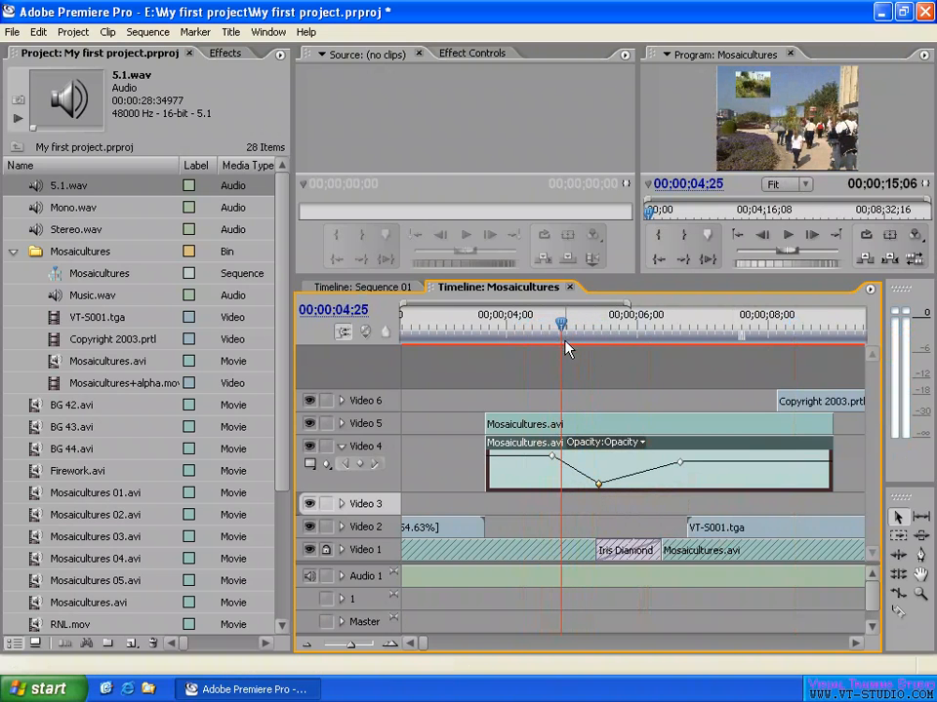
drag(561, 326, 572, 330)
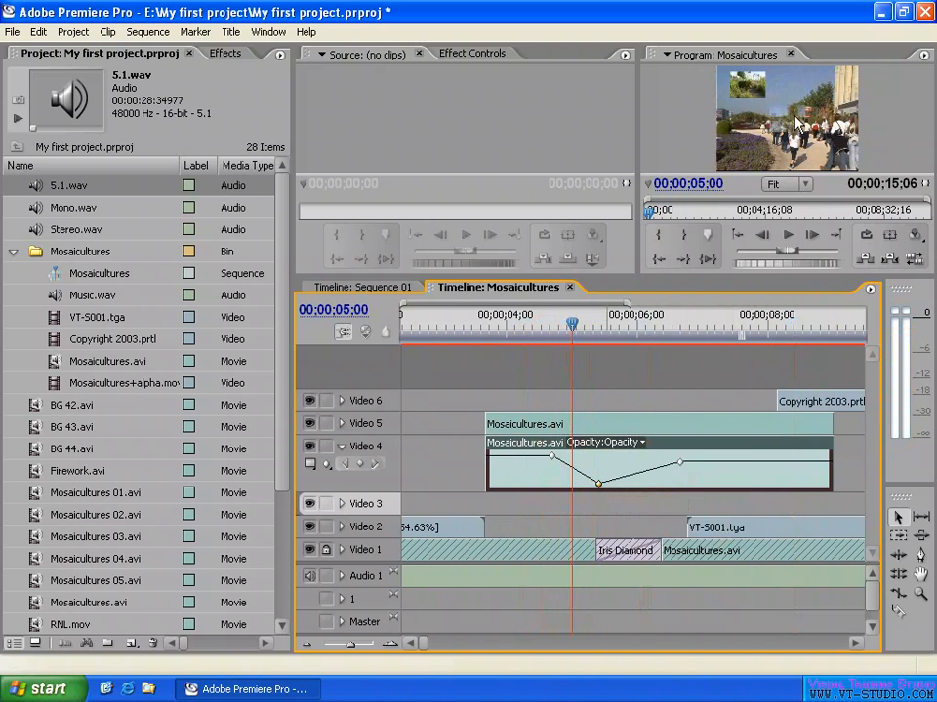
Review the Video 4 keyframe display options and the clip's list of Motion and Opacity parameters.
click(326, 466)
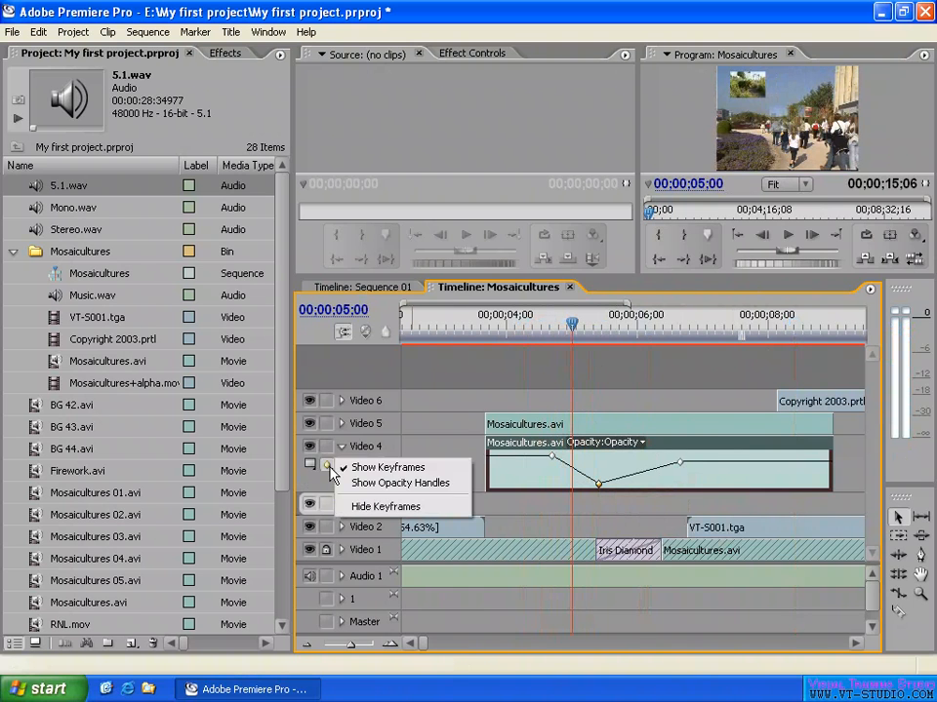
click(407, 468)
click(609, 442)
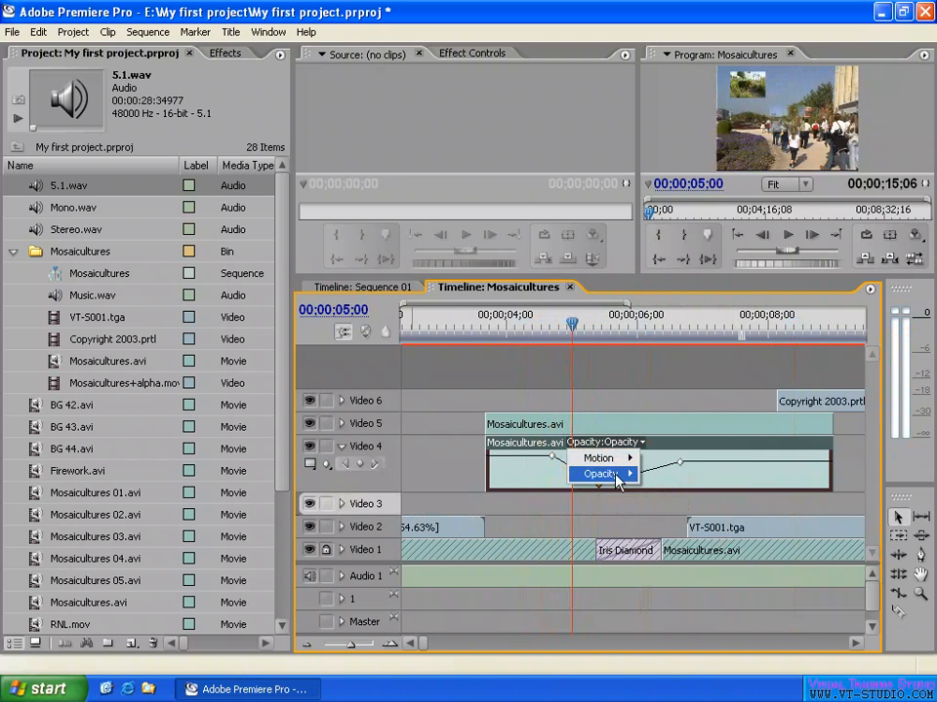
mouse_move(612, 467)
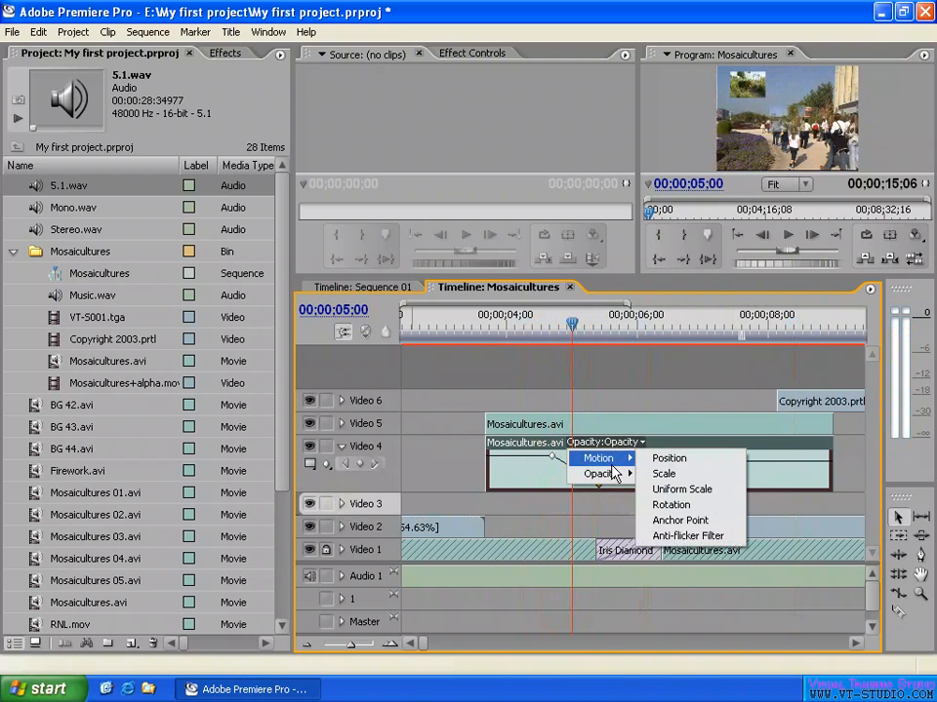
click(640, 392)
Apply the Fast Blur effect from the Blur & Sharpen video effects to the Mosaicultures.avi clip on Video 4.
click(224, 53)
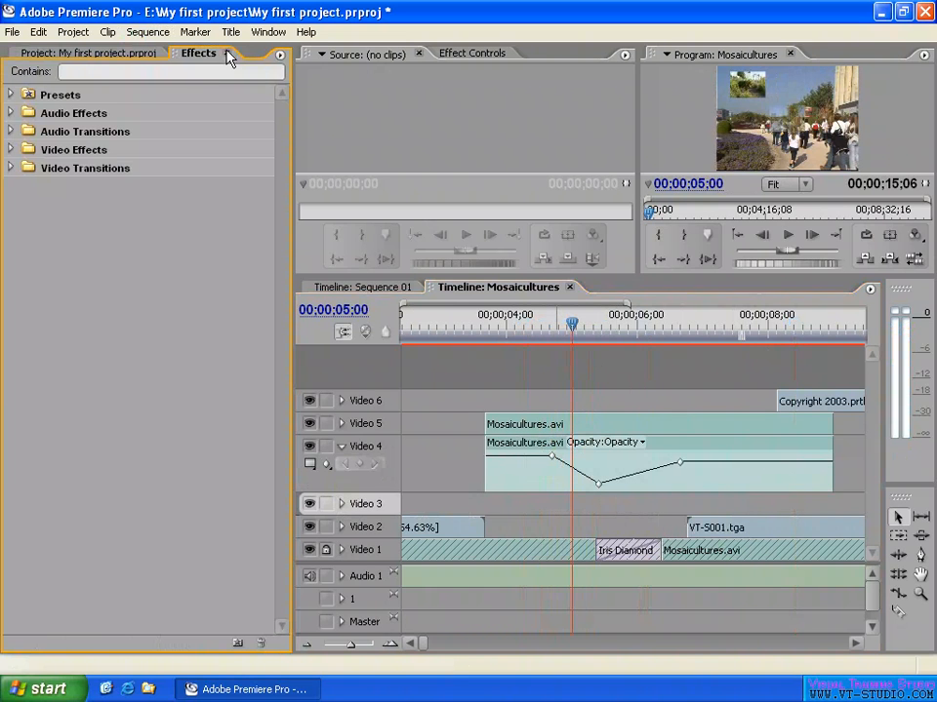
click(11, 149)
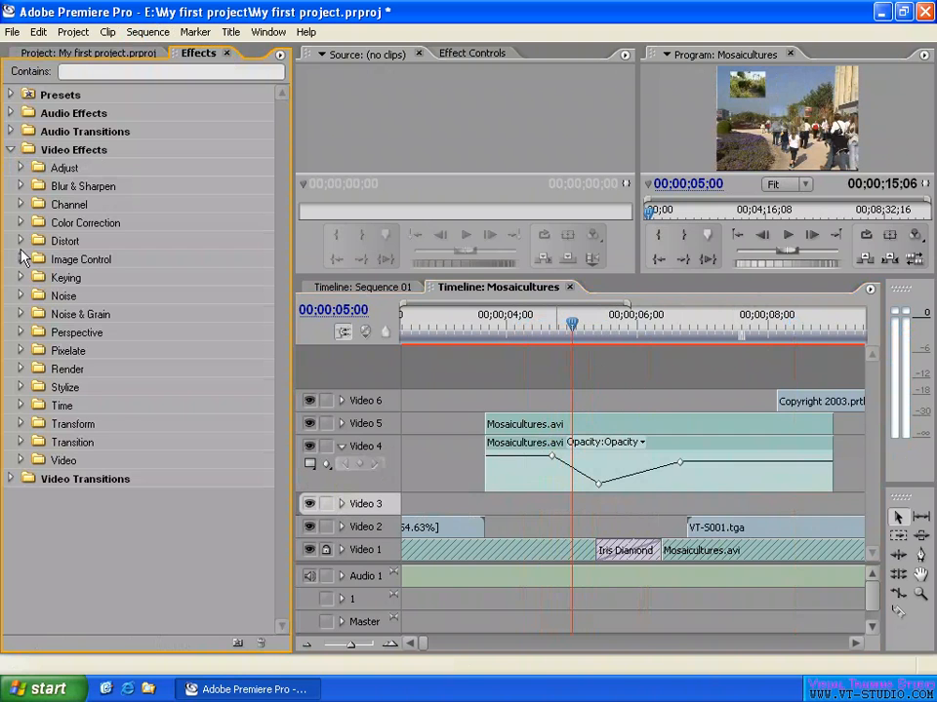
click(20, 187)
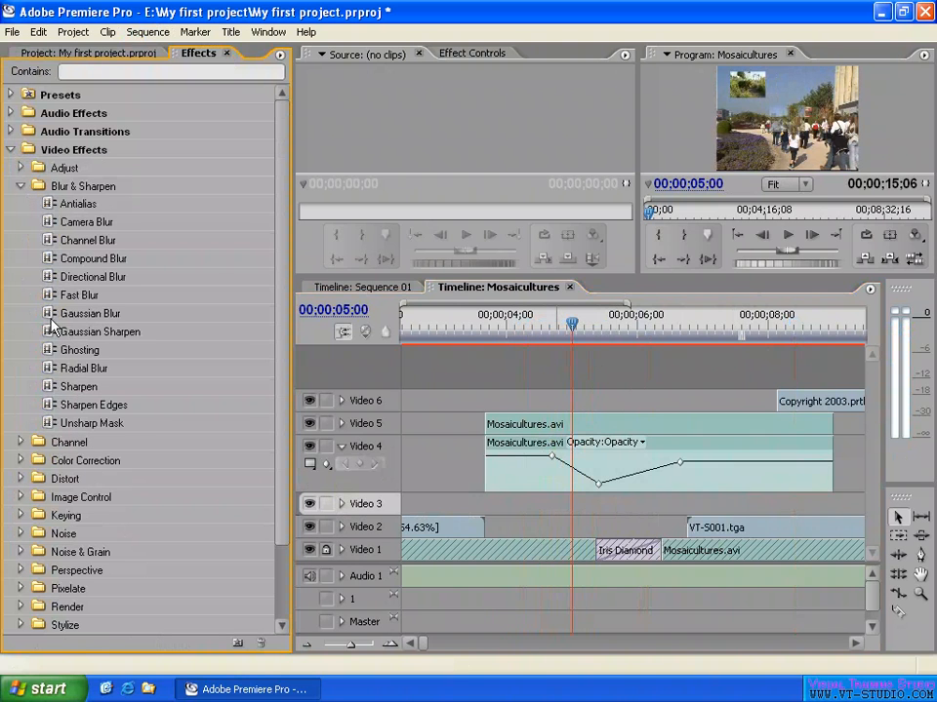
drag(71, 301, 680, 485)
drag(639, 453, 642, 466)
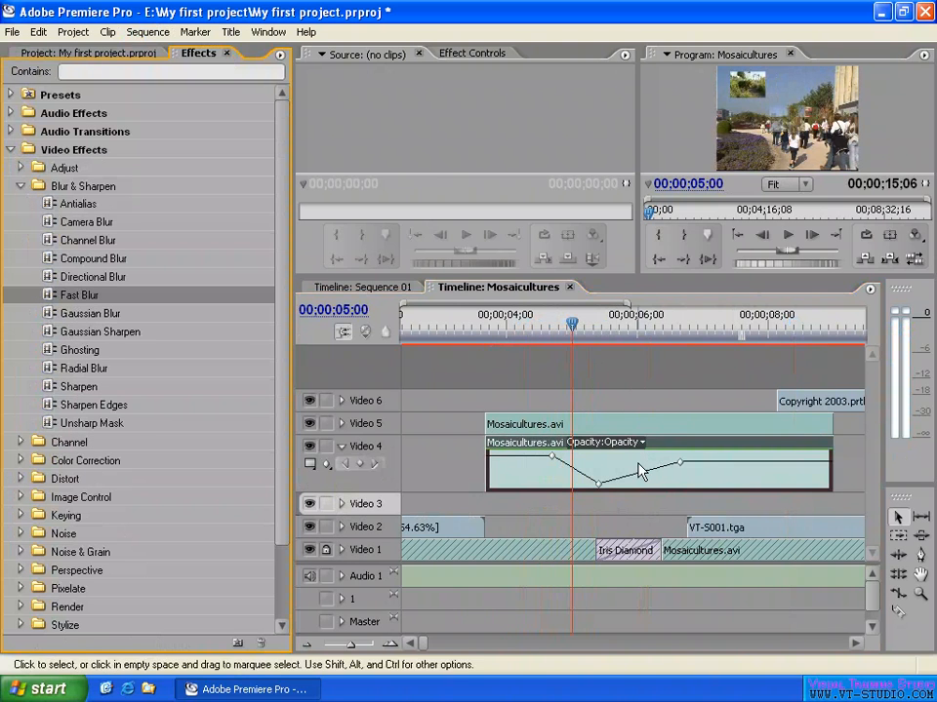
Switch the Video 4 clip's keyframe graph to the Fast Blur Blurriness parameter.
click(633, 445)
mouse_move(621, 491)
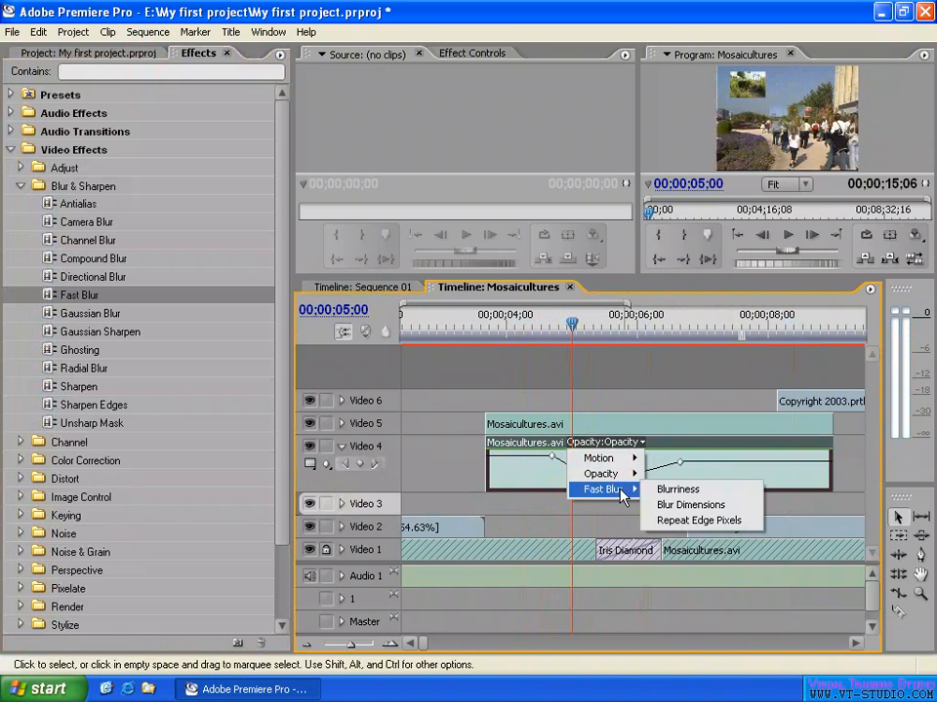
click(694, 493)
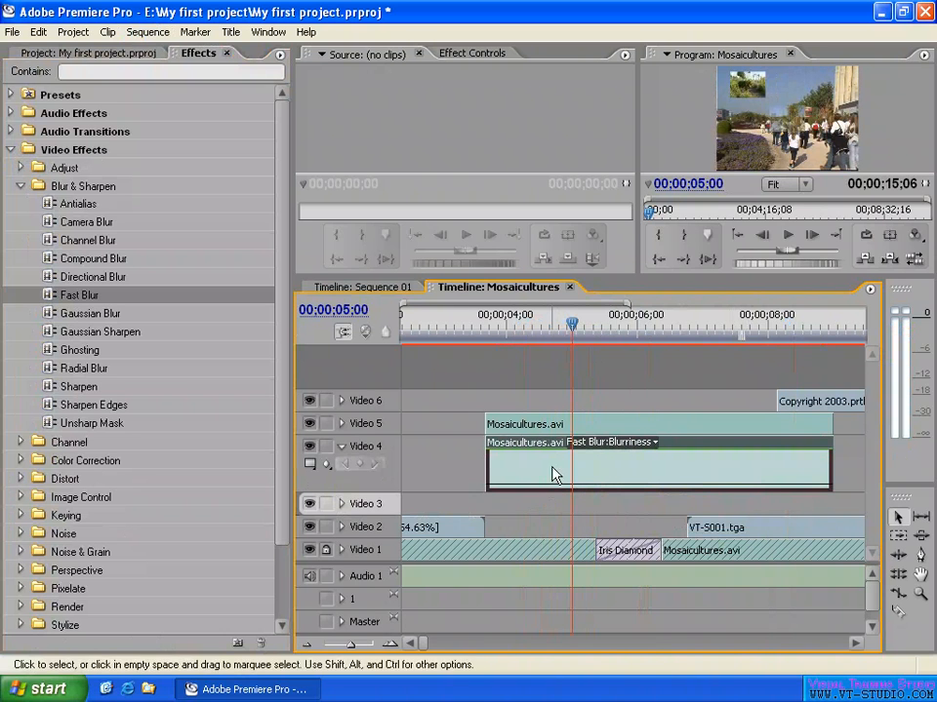
Turn on Blurriness animation for the clip's Fast Blur effect to set a first keyframe at 00;00;05;00.
click(455, 55)
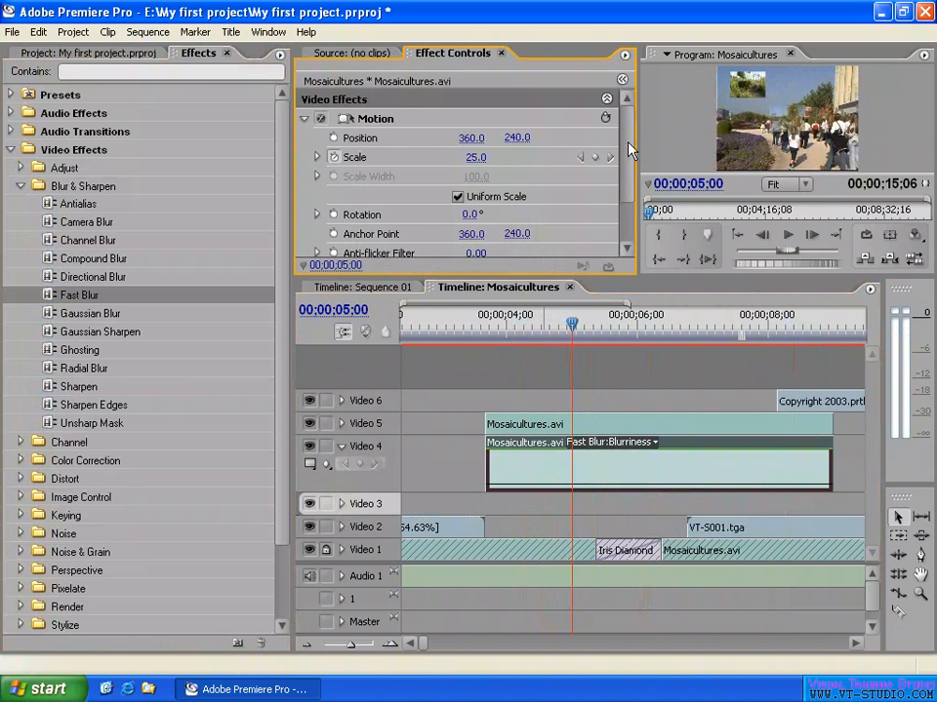
scroll(603, 177, down, 3)
click(305, 227)
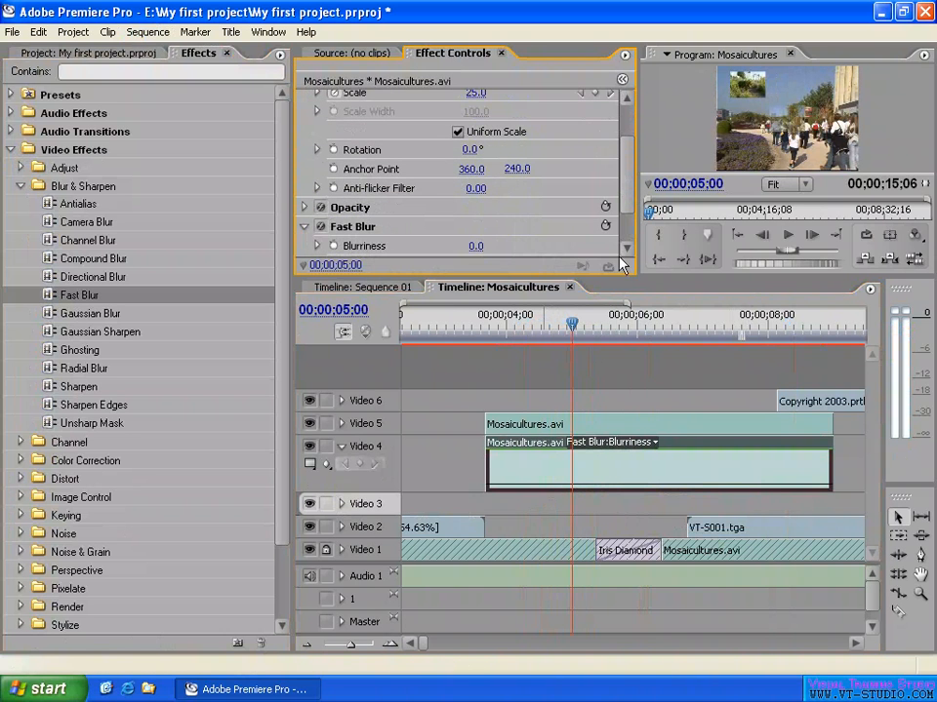
scroll(614, 219, down, 3)
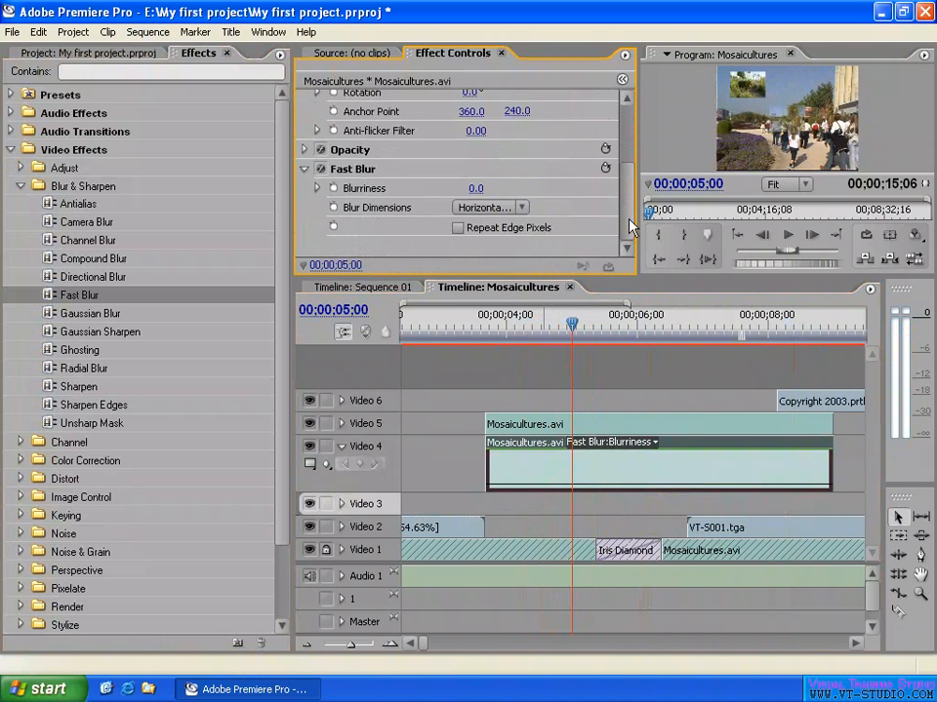
click(333, 188)
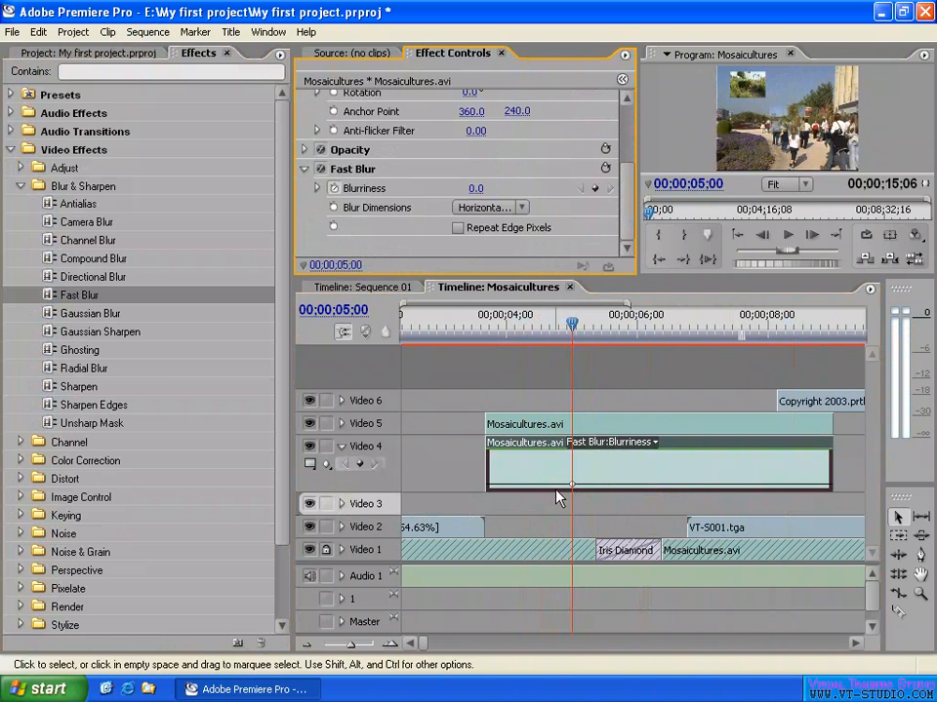
Add Blurriness keyframes at about 6;00 and 7;11, and raise the middle one so the blur peaks there.
click(644, 485)
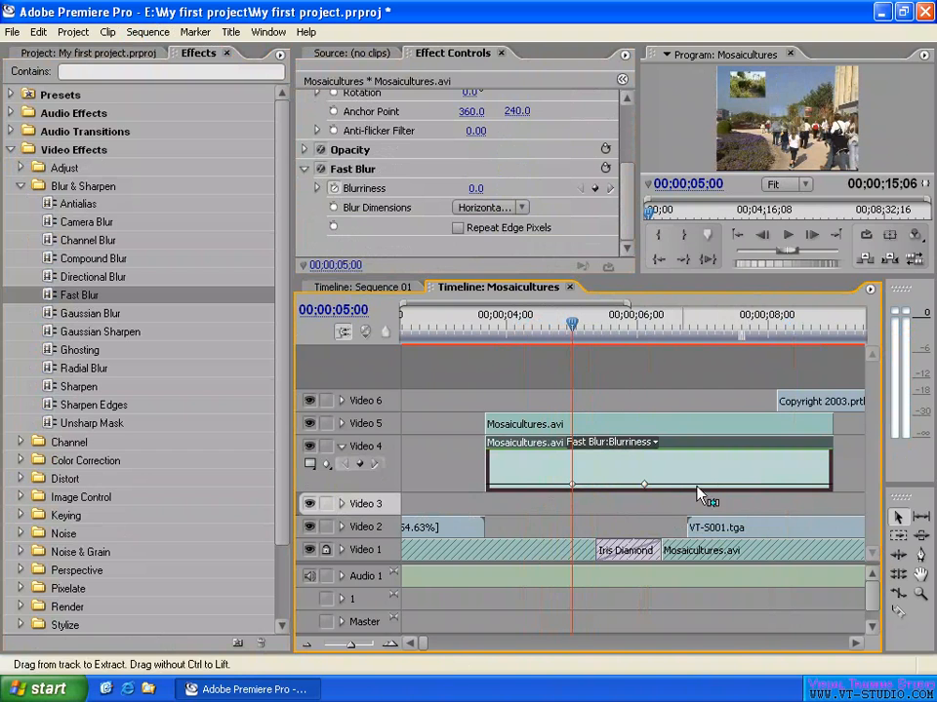
click(726, 486)
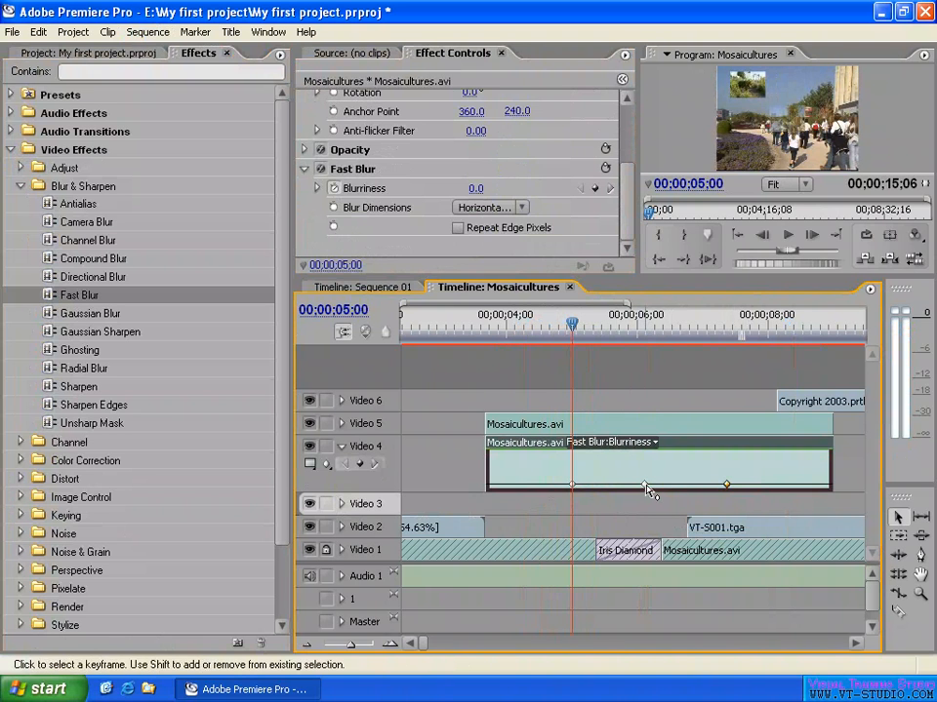
drag(644, 483, 640, 464)
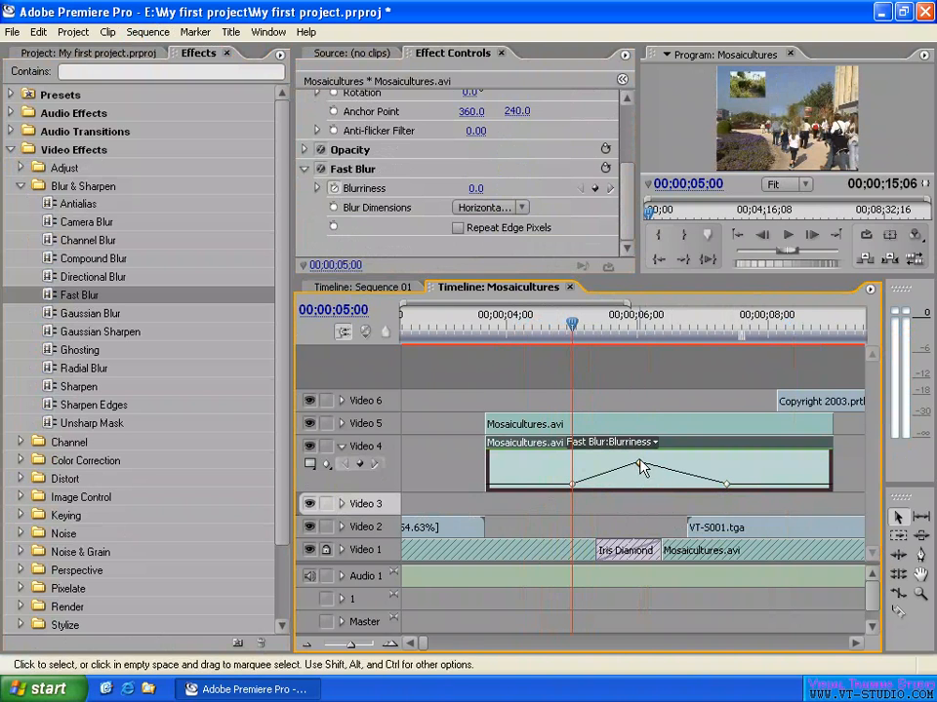
click(605, 324)
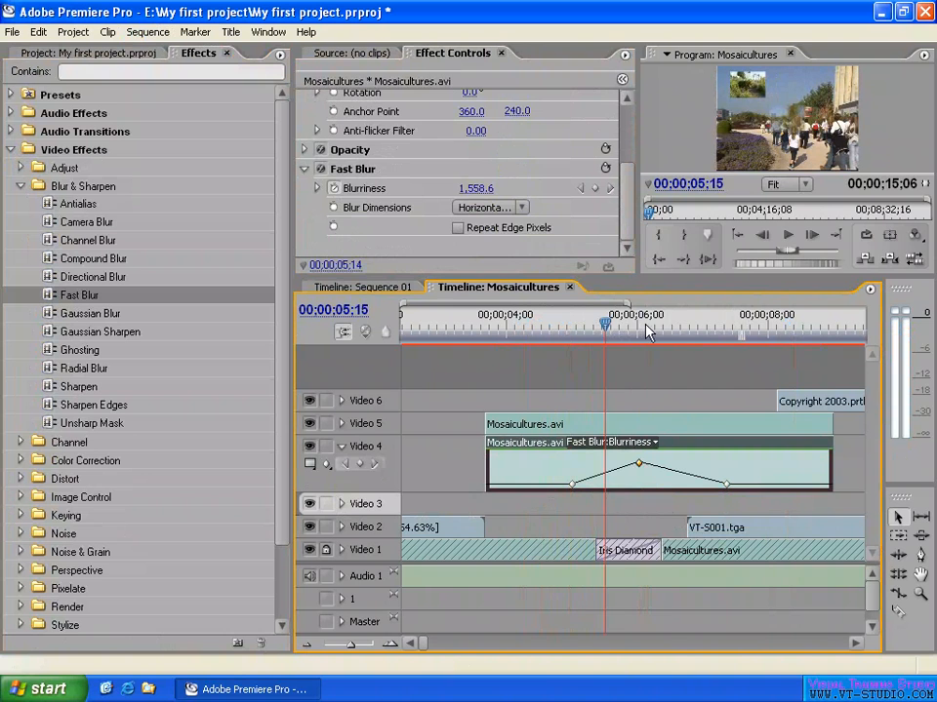
drag(648, 330, 629, 359)
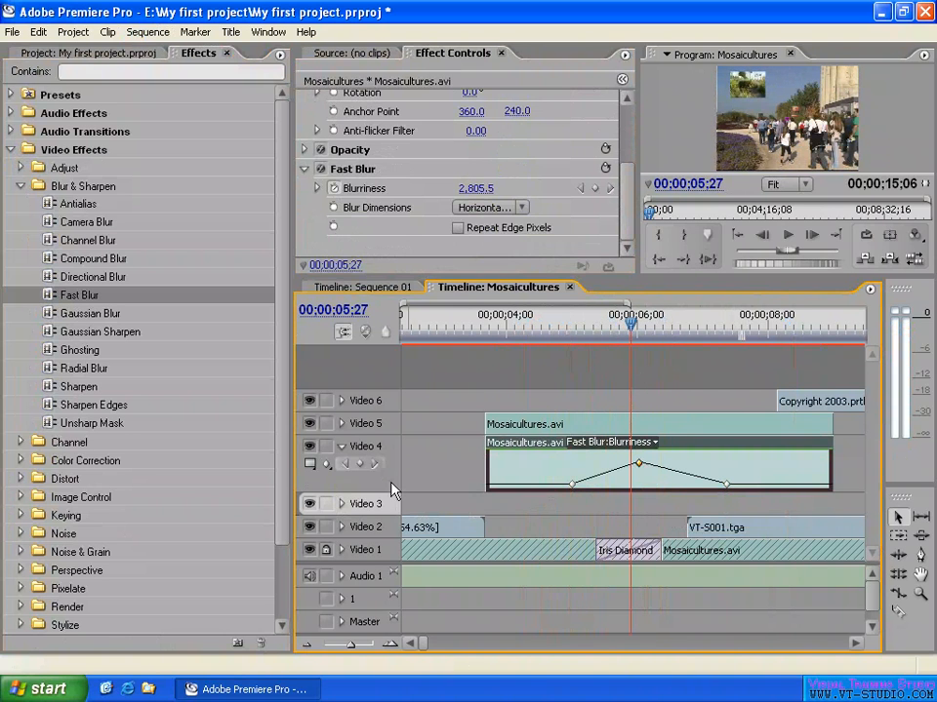
Switch the Video 4 track display to opacity handles, and return it to showing keyframes.
click(327, 465)
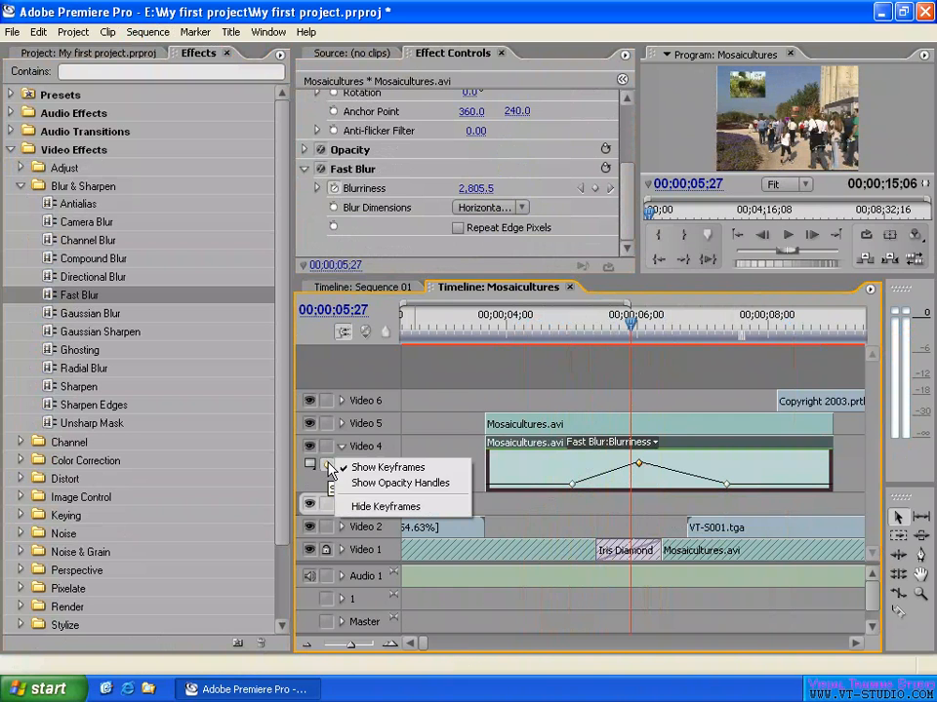
click(416, 488)
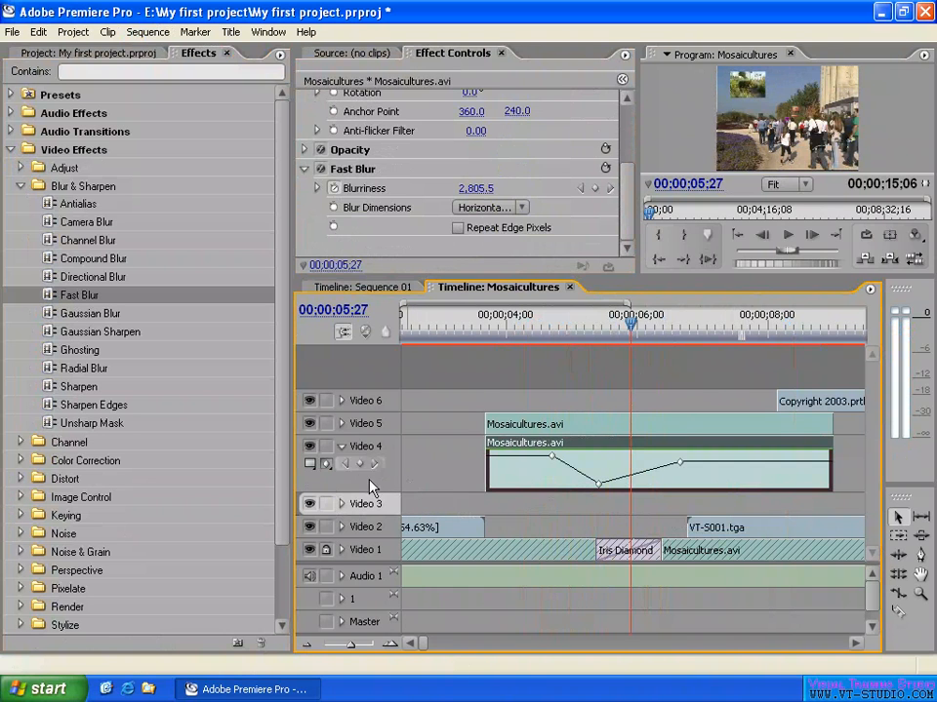
click(327, 467)
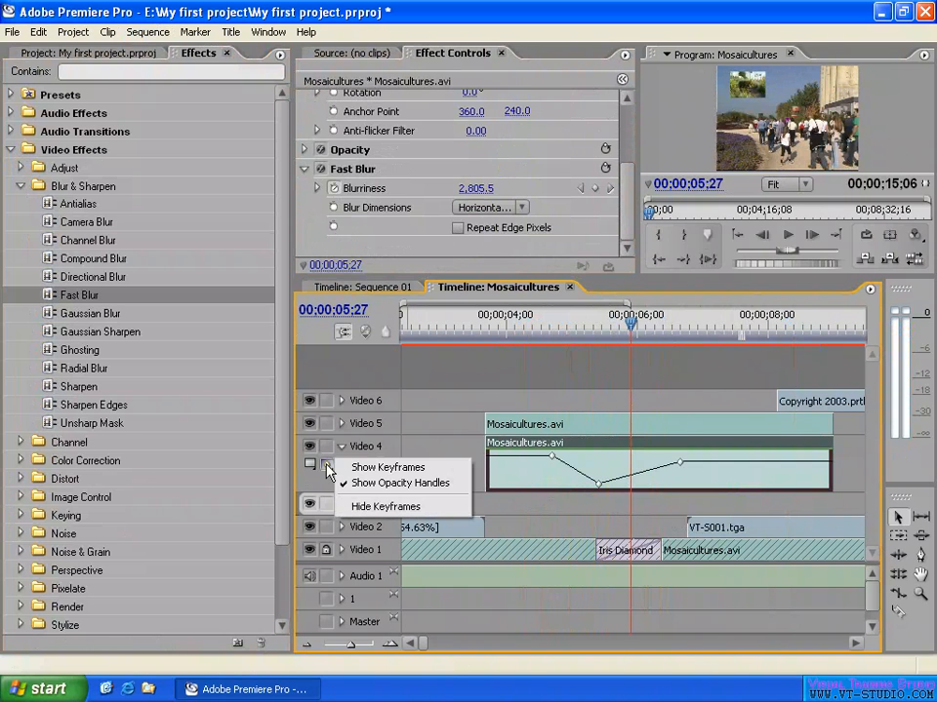
click(391, 469)
Switch the Video 4 clip's keyframe graph from Fast Blur Blurriness to the Opacity parameter.
click(628, 446)
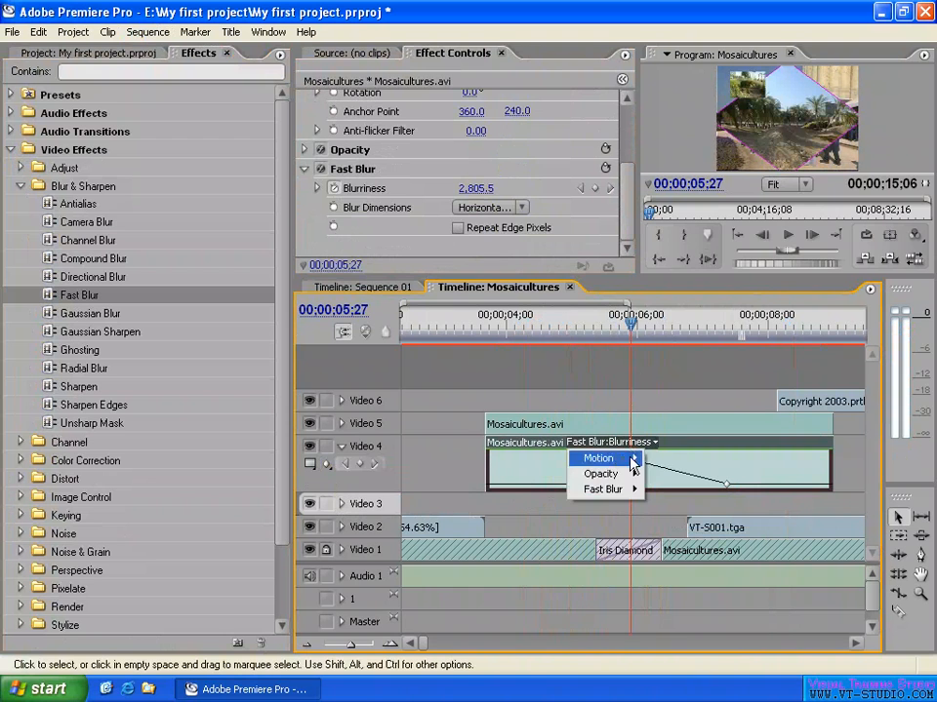
mouse_move(605, 474)
click(676, 474)
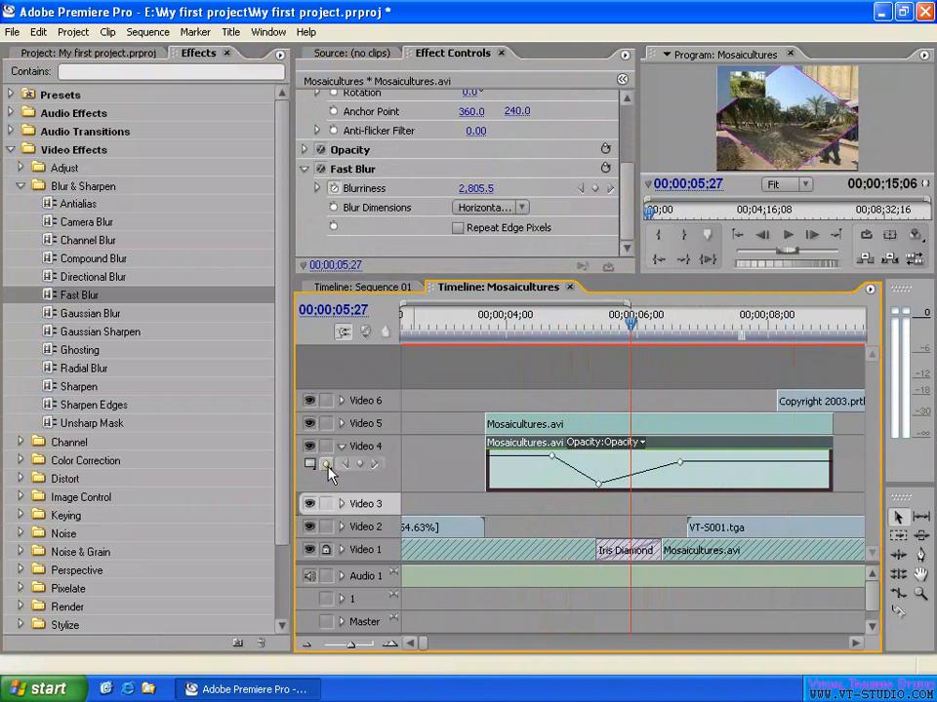
Show opacity handles on Video 4 and raise the clip's middle opacity keyframe.
click(328, 466)
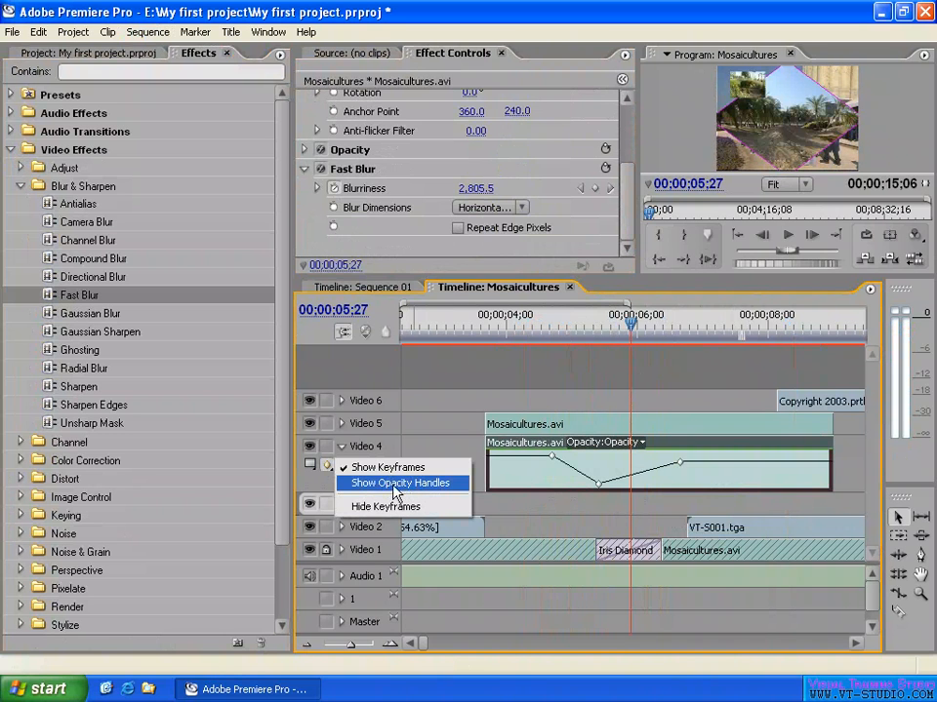
click(401, 485)
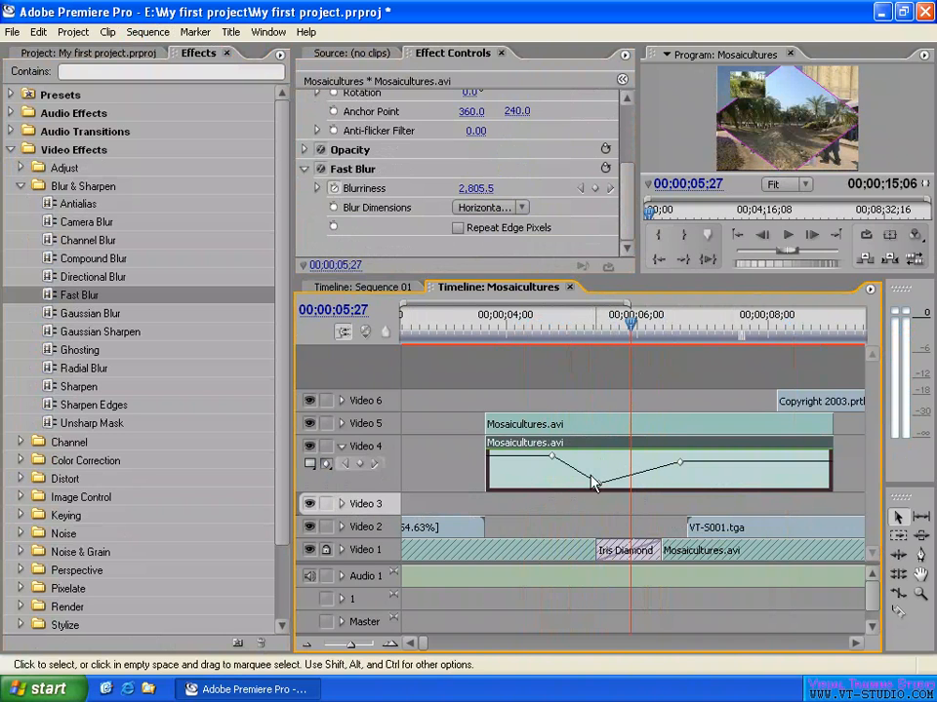
click(325, 468)
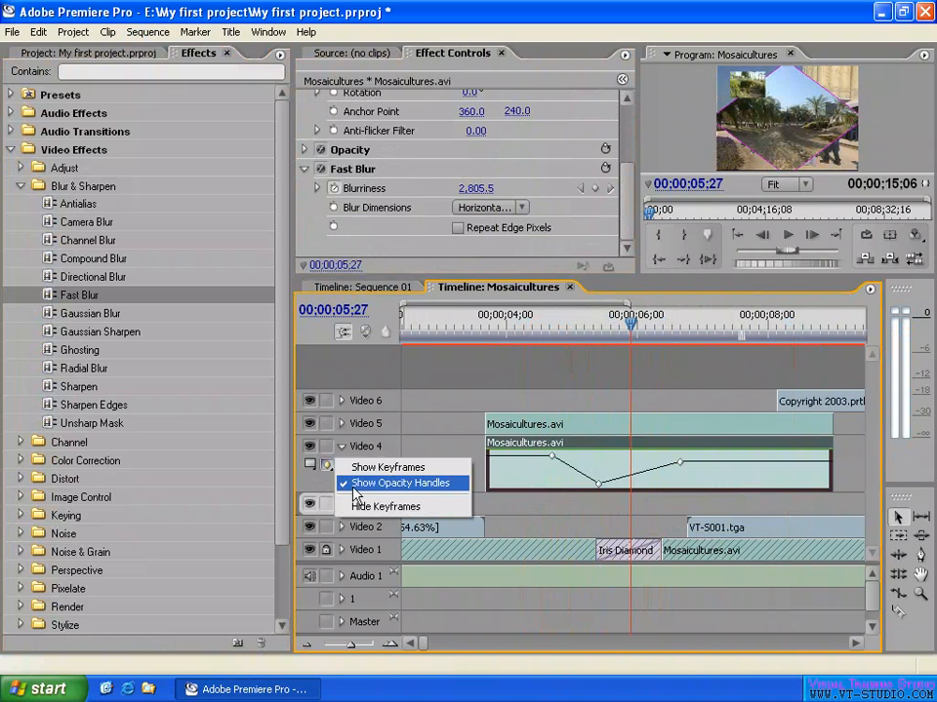
click(406, 486)
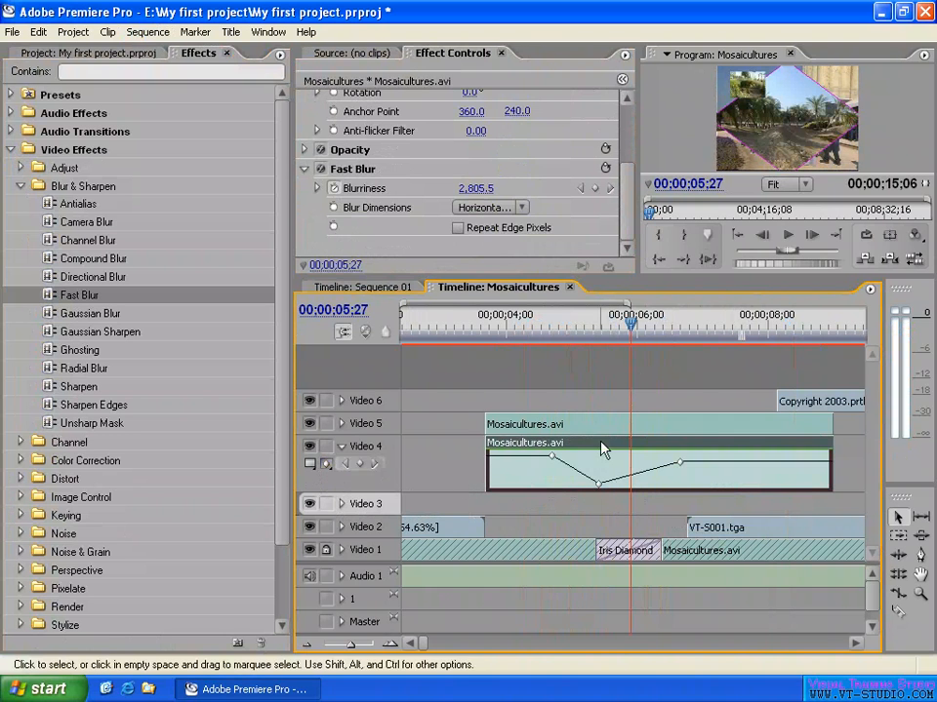
drag(599, 482, 601, 472)
Show keyframes on Video 4 with the Opacity graph and raise the last keyframe, near 6;20, level with the first.
click(325, 465)
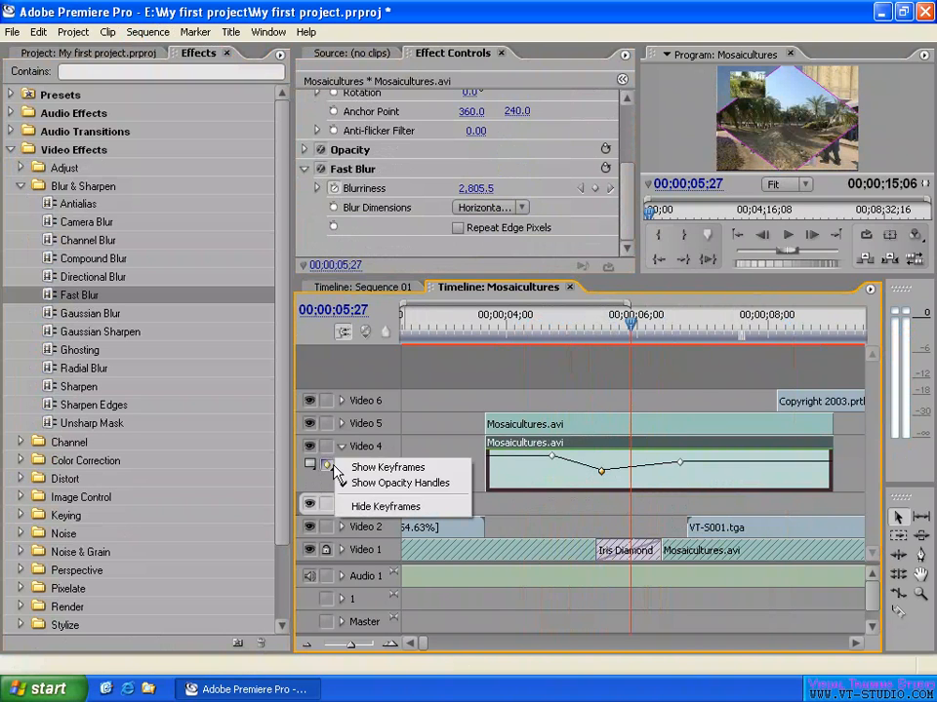
click(378, 468)
click(606, 442)
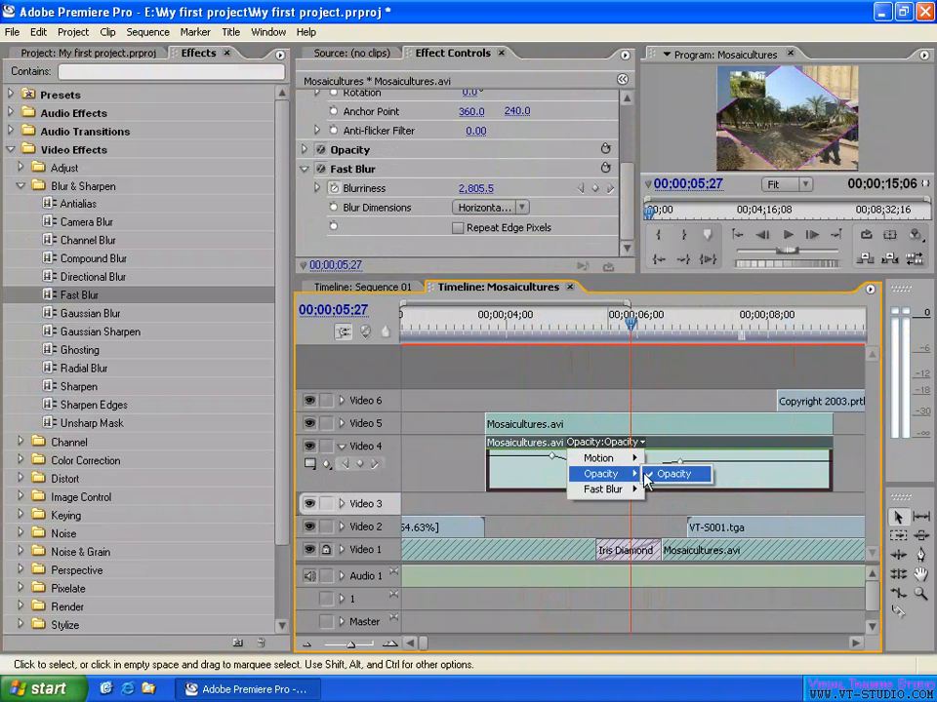
click(664, 473)
drag(680, 473, 680, 457)
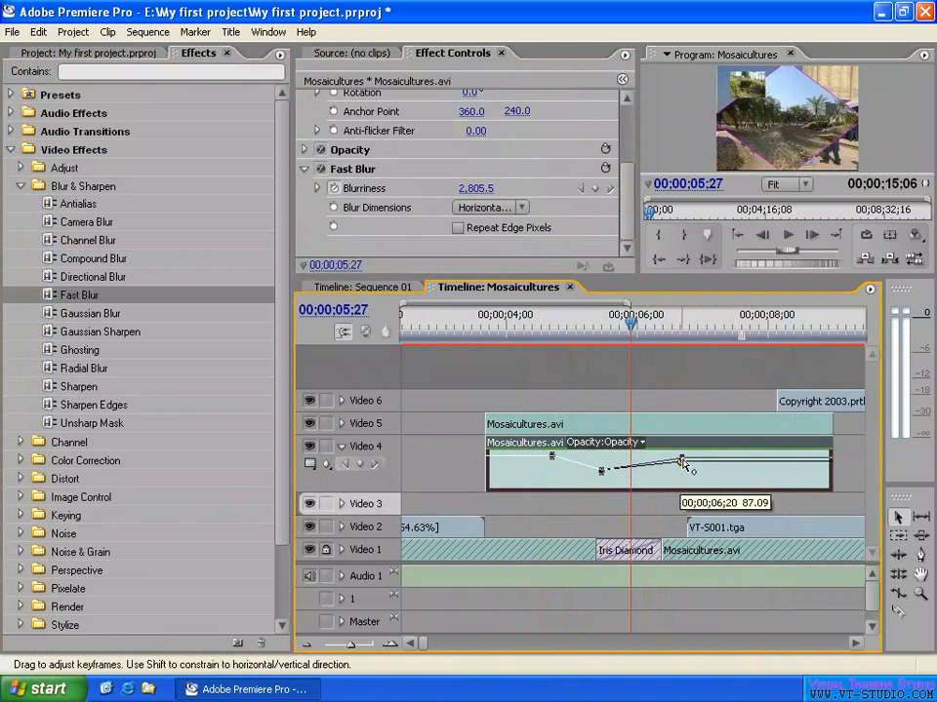
Hide the keyframes on the Video 4 track and deselect its clip.
click(327, 465)
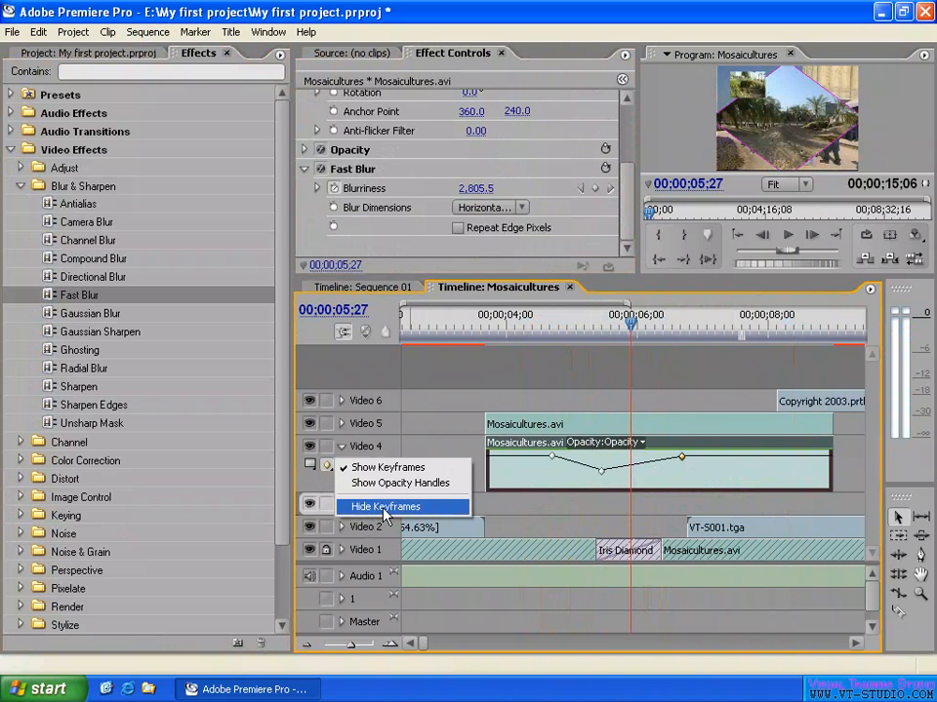
click(385, 509)
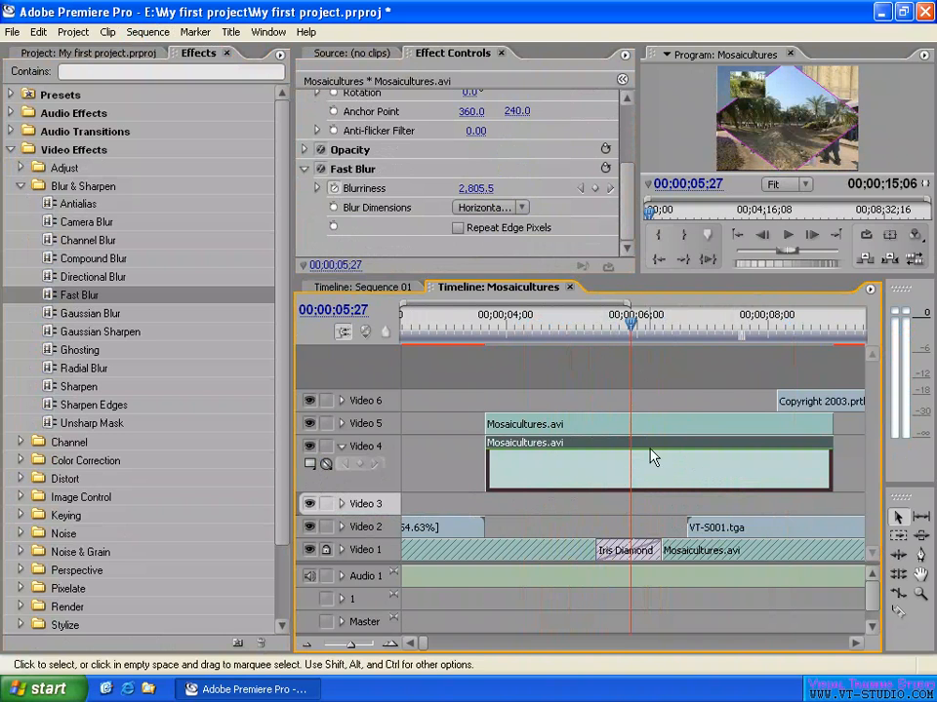
click(422, 478)
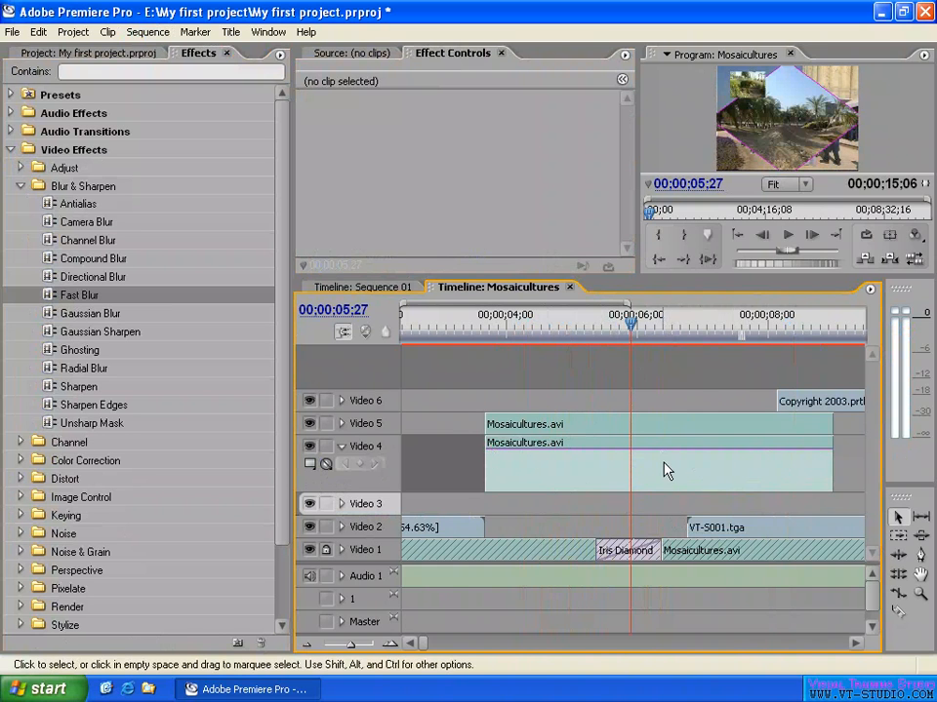
Apply the Gaussian Blur effect to the Mosaicultures.avi clip on Video 5 and leave no clip selected.
click(604, 422)
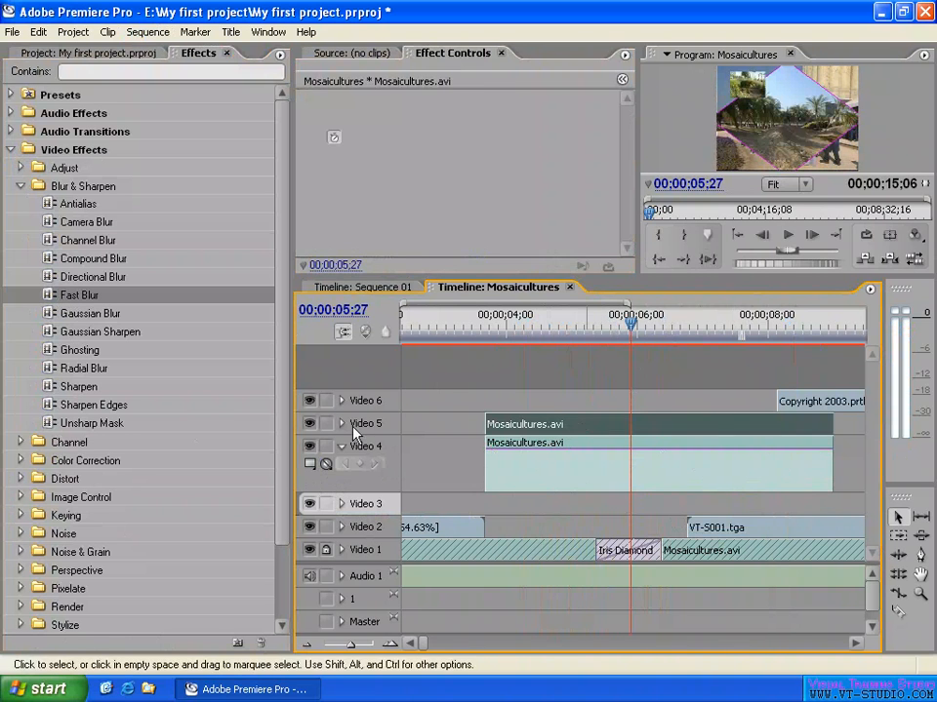
click(625, 392)
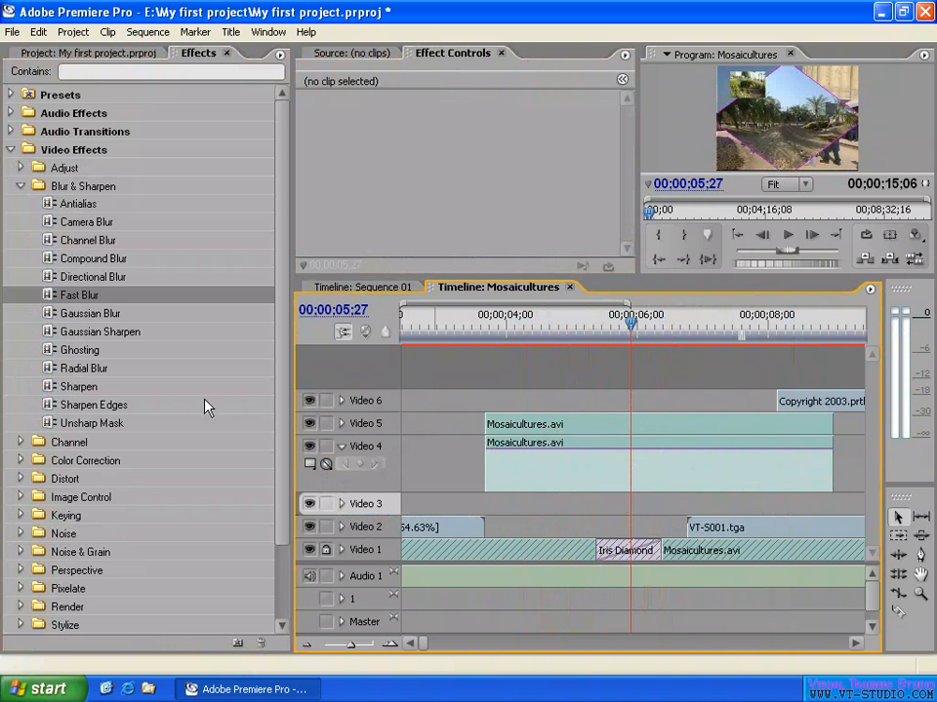
drag(51, 312, 602, 430)
click(575, 377)
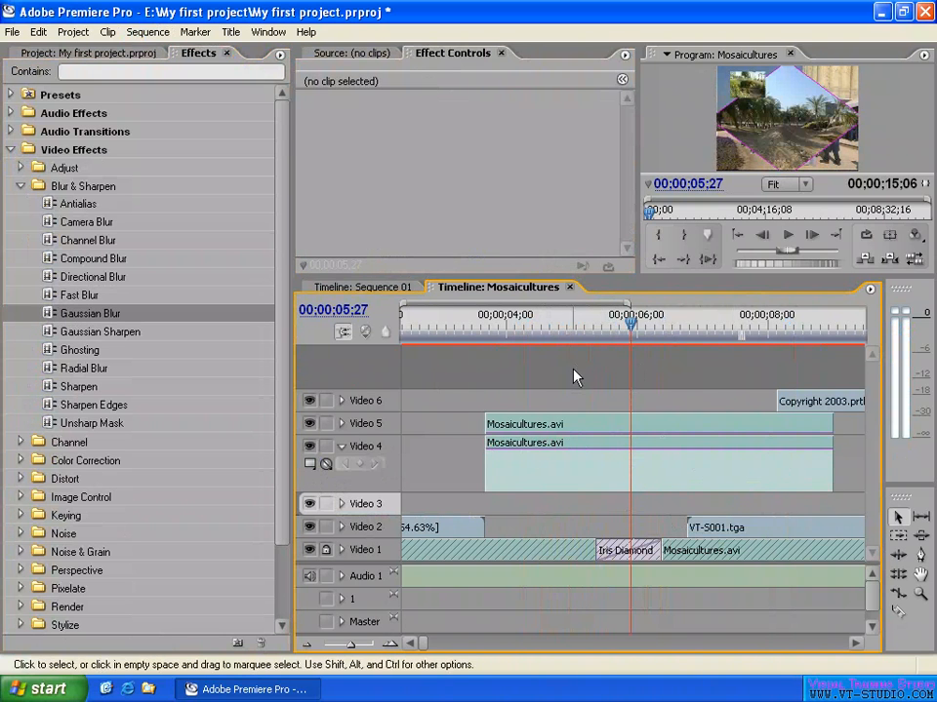
Expand the Video 5 track and set the Video 4 track's display style to Show Frames.
click(341, 425)
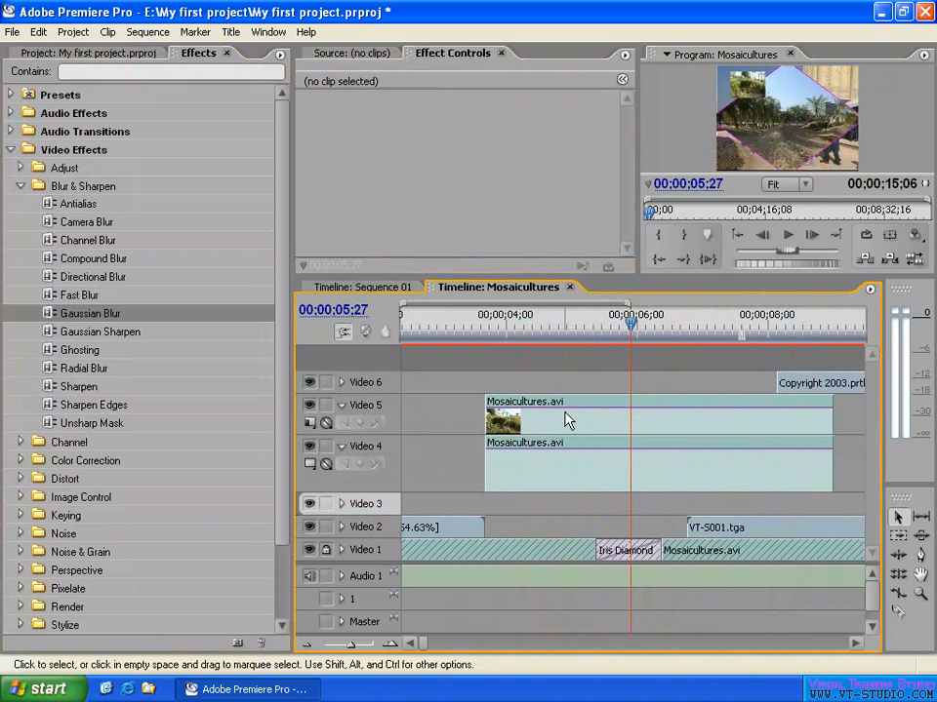
click(311, 466)
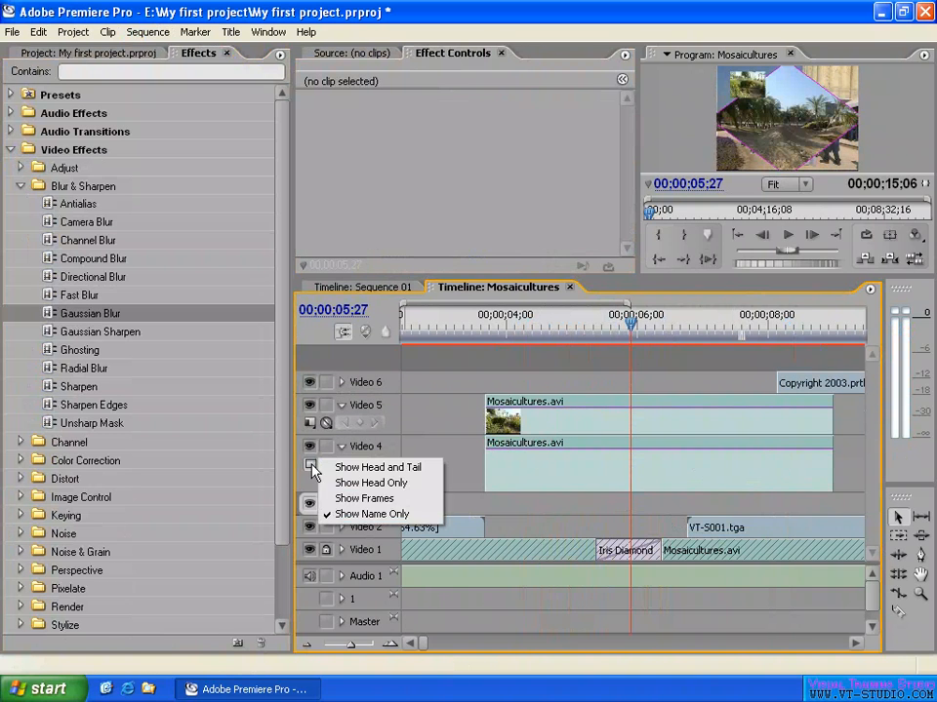
click(367, 501)
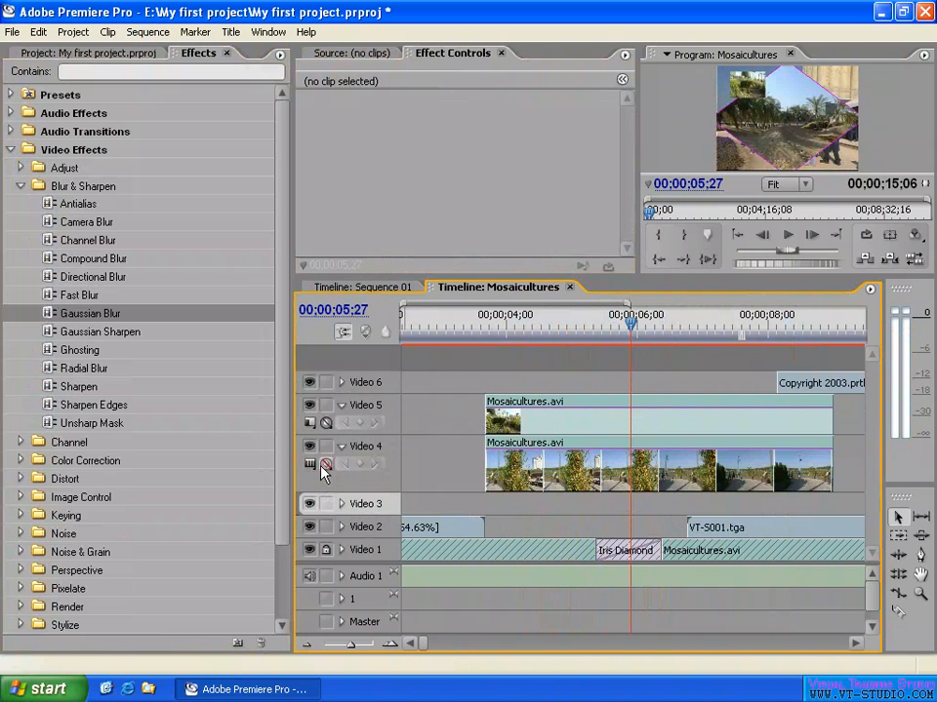
Show opacity handles over the Video 4 frames and reposition the opacity keyframes, lowering the first and last ones.
click(326, 465)
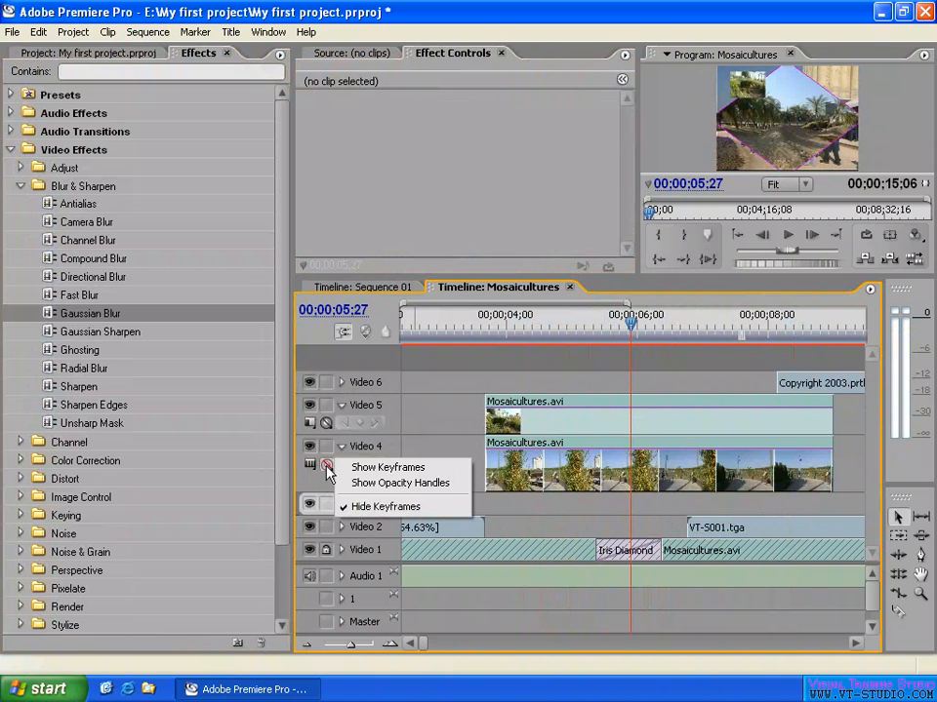
click(429, 484)
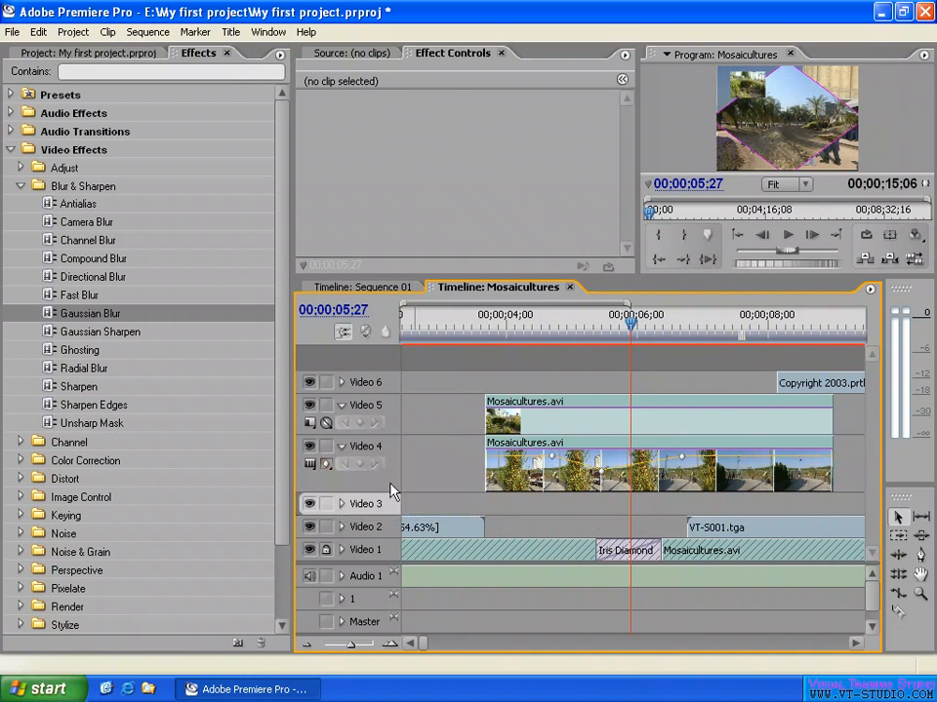
click(602, 479)
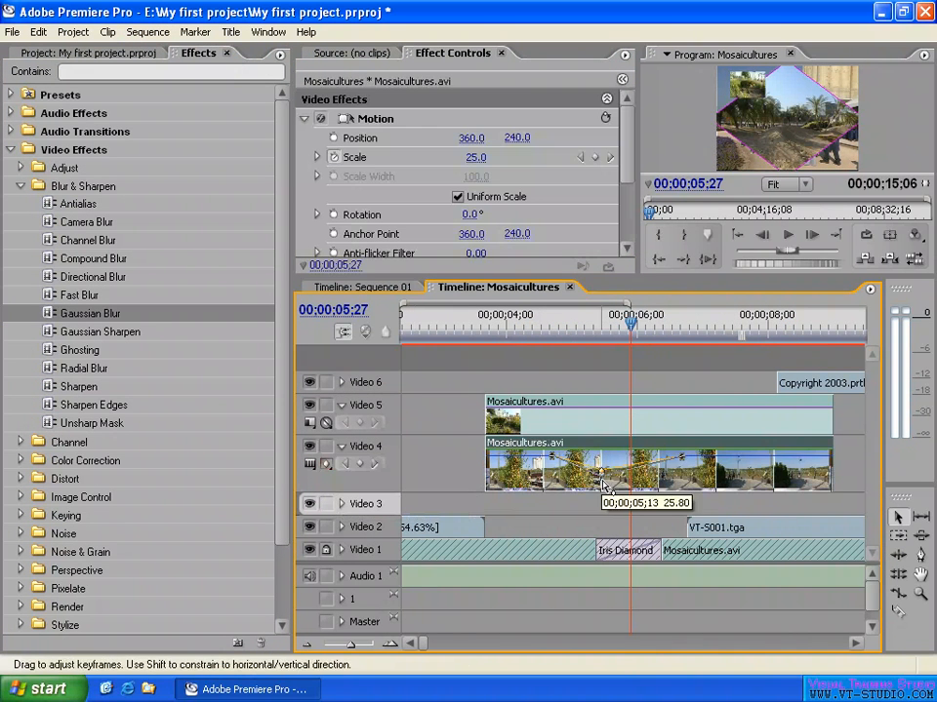
ctrl+click(682, 458)
mouse_move(671, 459)
mouse_down()
mouse_move(636, 479)
mouse_move(688, 466)
mouse_up()
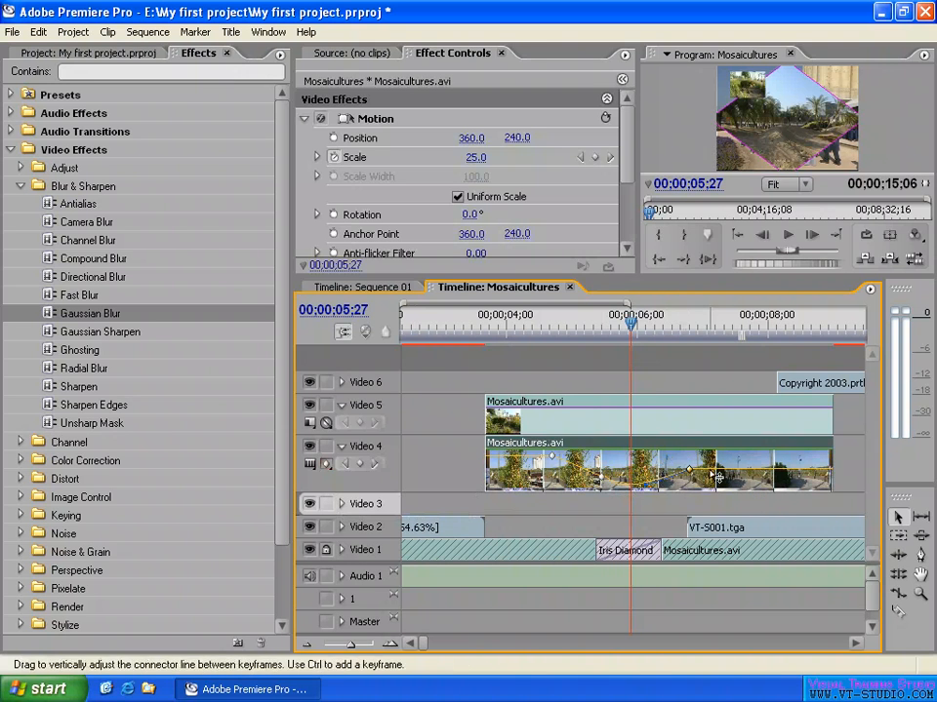
drag(554, 468, 547, 461)
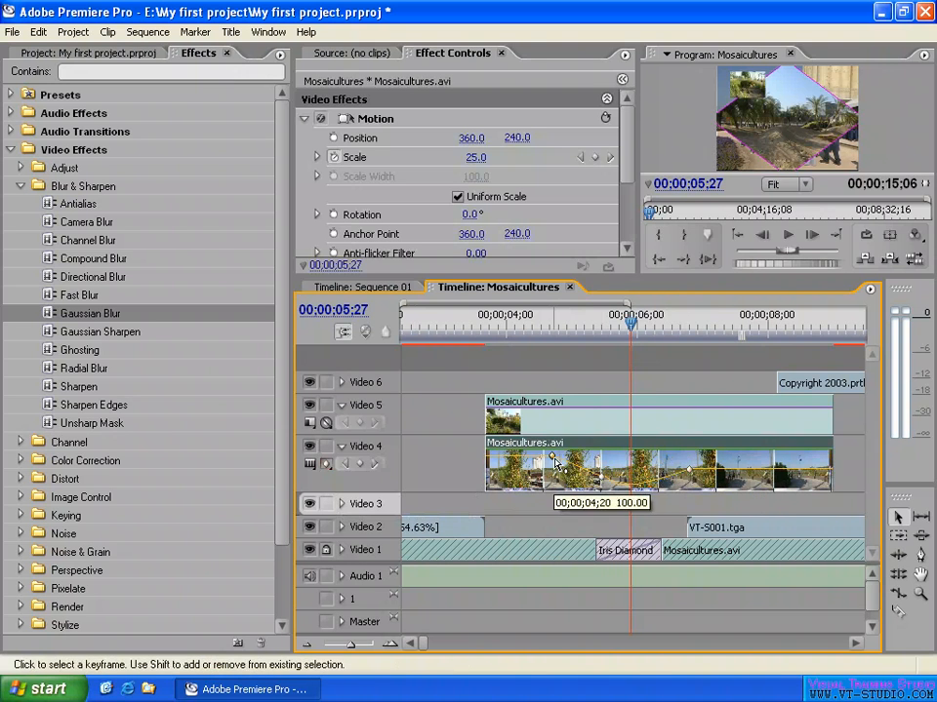
Set Video 4 to Show Name Only and reshape its opacity curve, raising the middle keyframe and moving it slightly earlier.
click(312, 465)
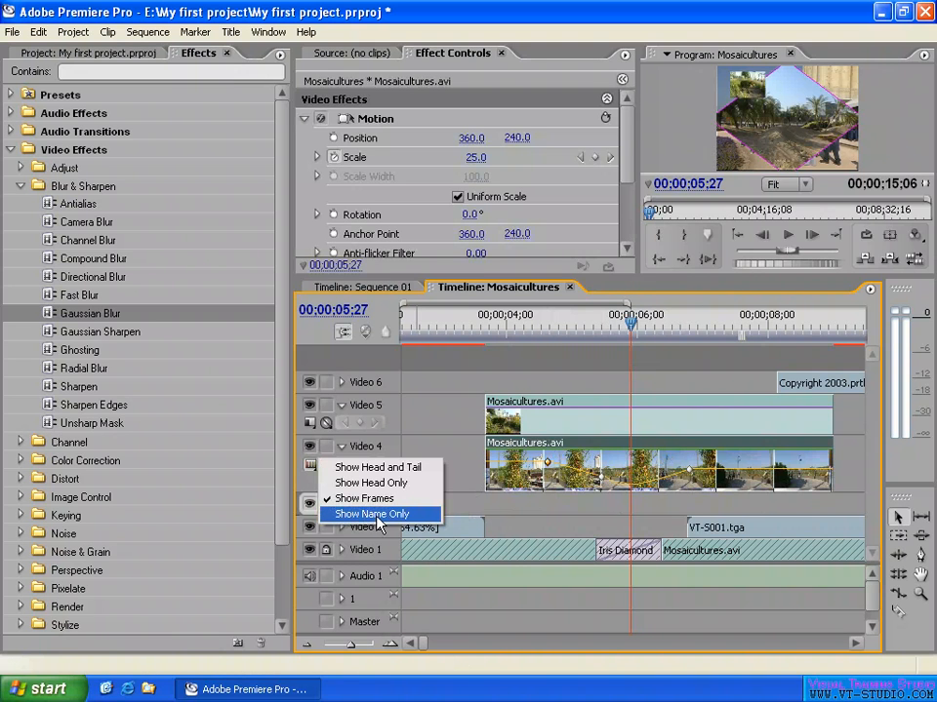
click(368, 514)
mouse_move(602, 483)
mouse_down()
mouse_move(603, 460)
mouse_move(660, 470)
mouse_move(647, 485)
mouse_move(680, 468)
mouse_move(651, 459)
mouse_move(660, 462)
mouse_move(639, 483)
mouse_move(605, 460)
mouse_move(623, 464)
mouse_move(592, 467)
mouse_up()
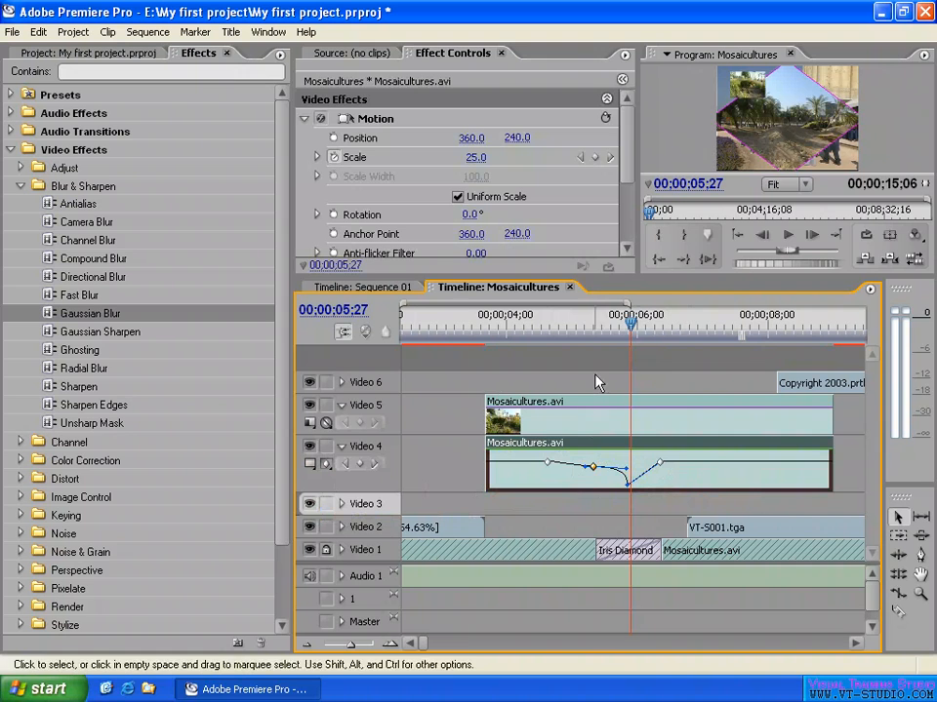
click(627, 128)
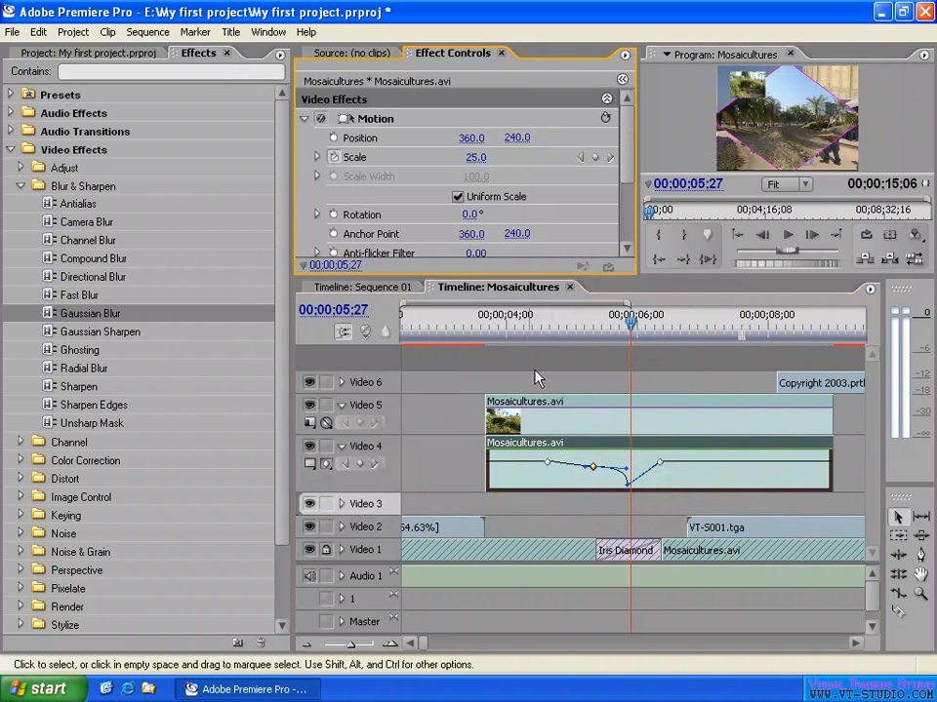
Hide the keyframes on Video 4 and collapse the Video 4 and Video 5 tracks.
click(327, 463)
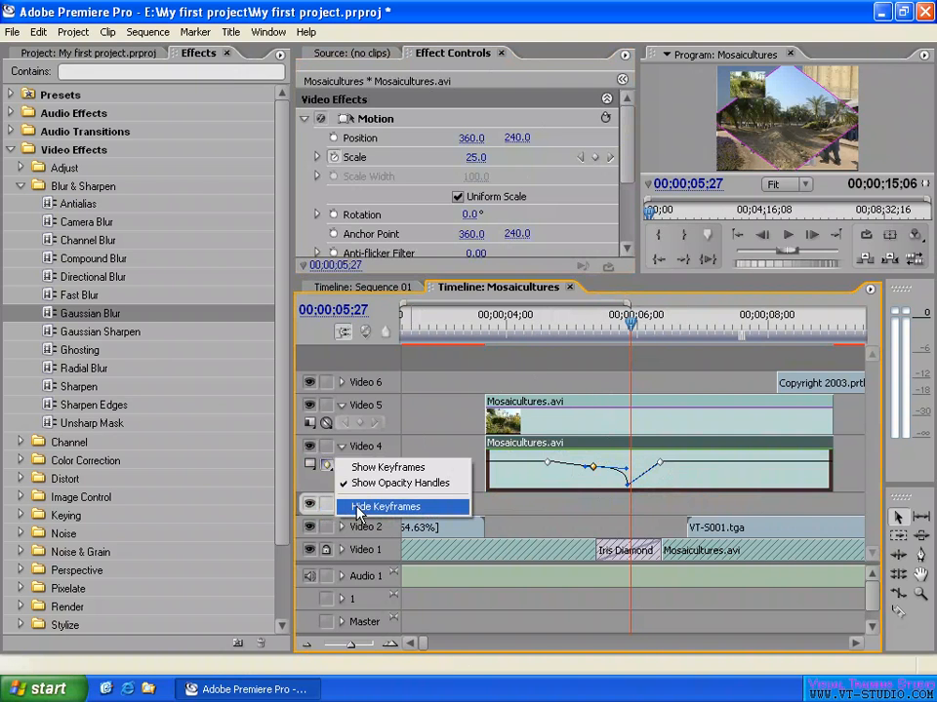
click(356, 505)
click(309, 464)
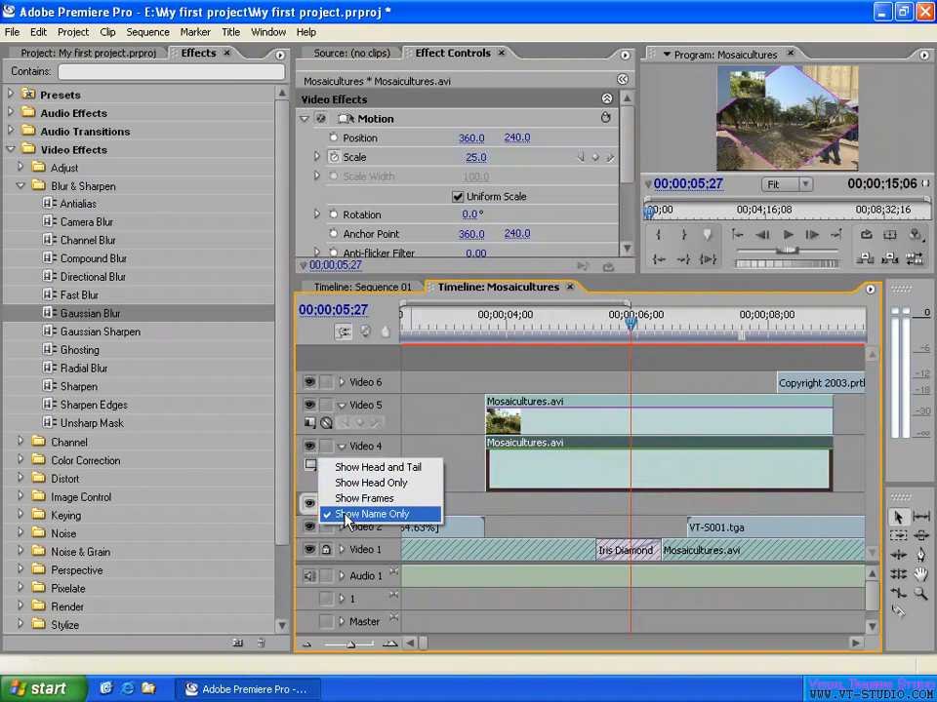
click(343, 447)
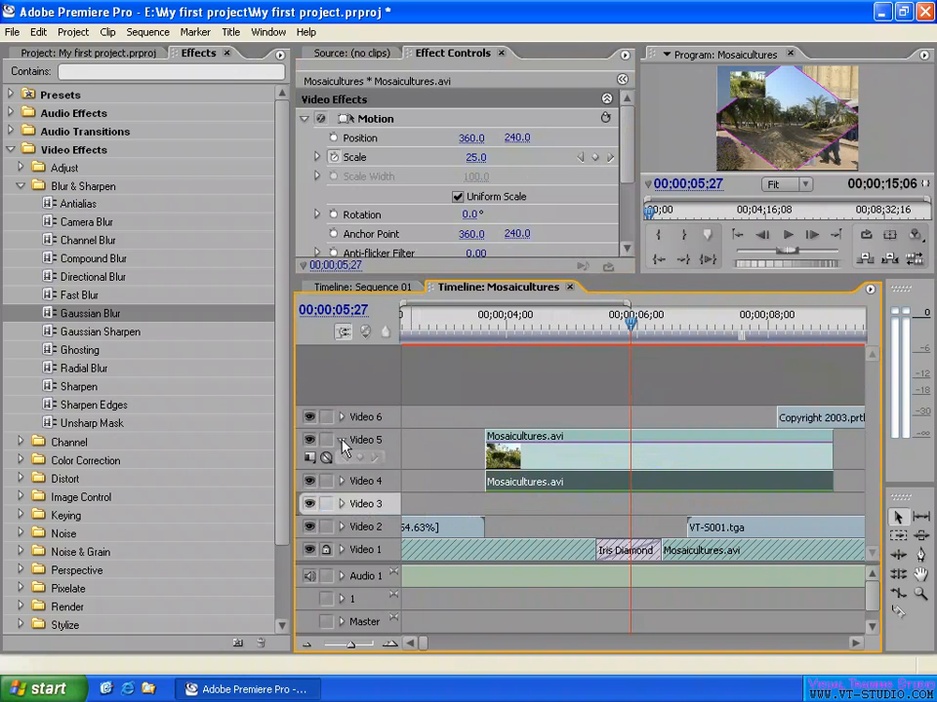
click(342, 441)
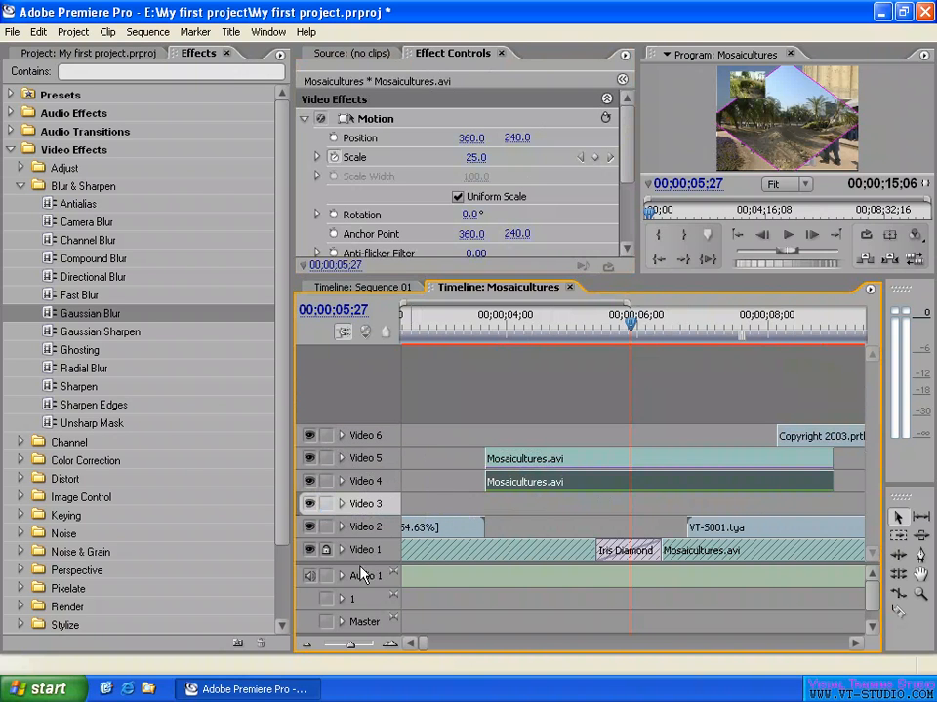
Enlarge the audio track area of the Mosaicultures timeline and switch to Sequence 01.
drag(360, 564, 360, 484)
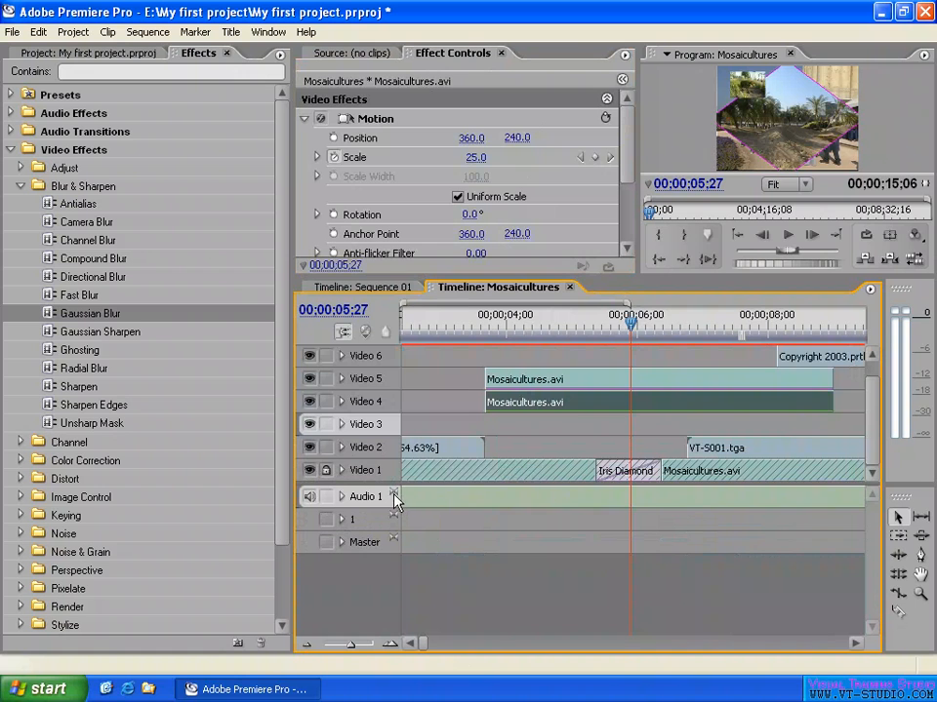
click(366, 291)
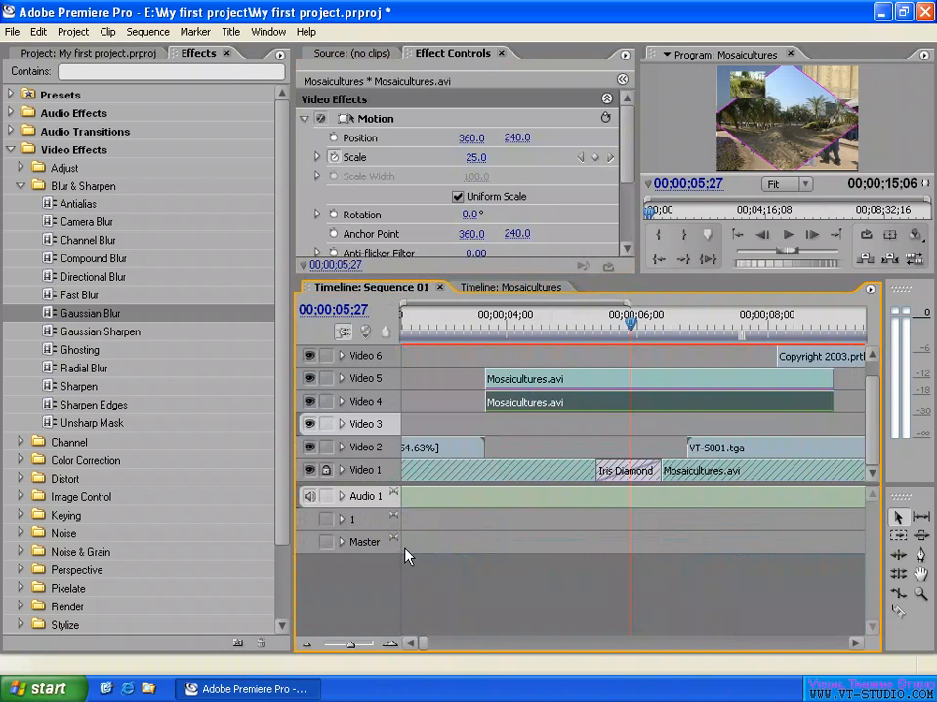
Add one mono audio track before the first track of Sequence 01, with no new video tracks.
right_click(370, 503)
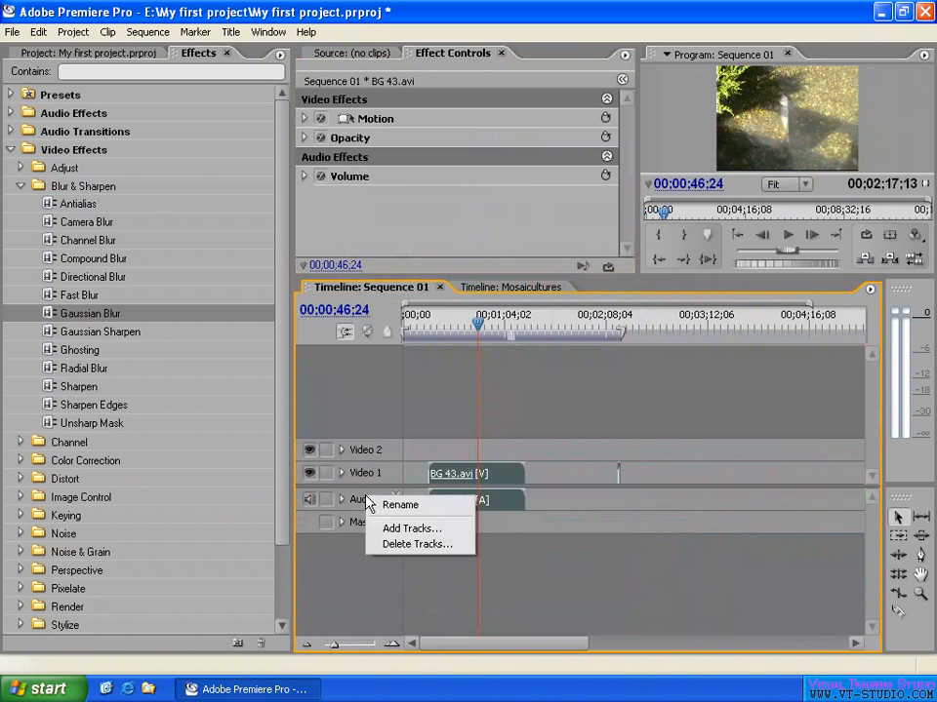
click(415, 529)
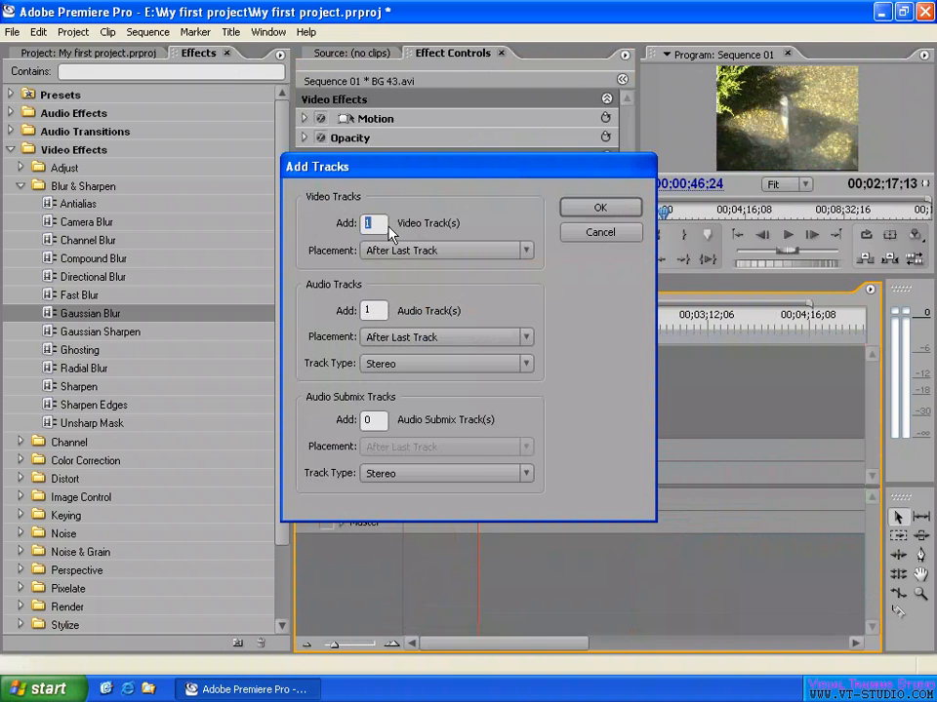
text(0)
click(410, 365)
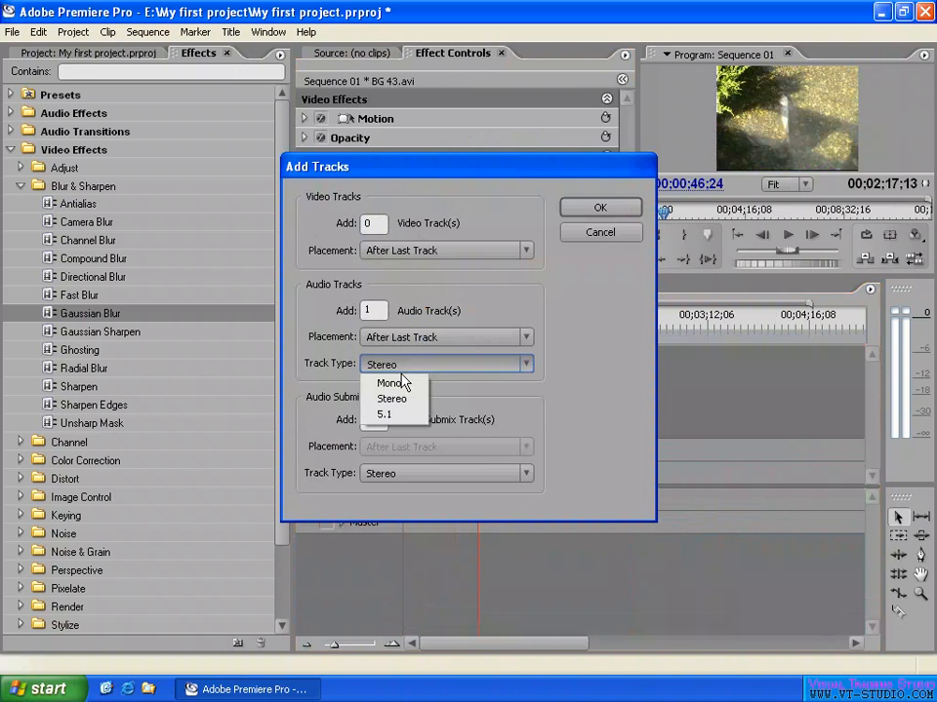
click(404, 383)
drag(458, 166, 667, 137)
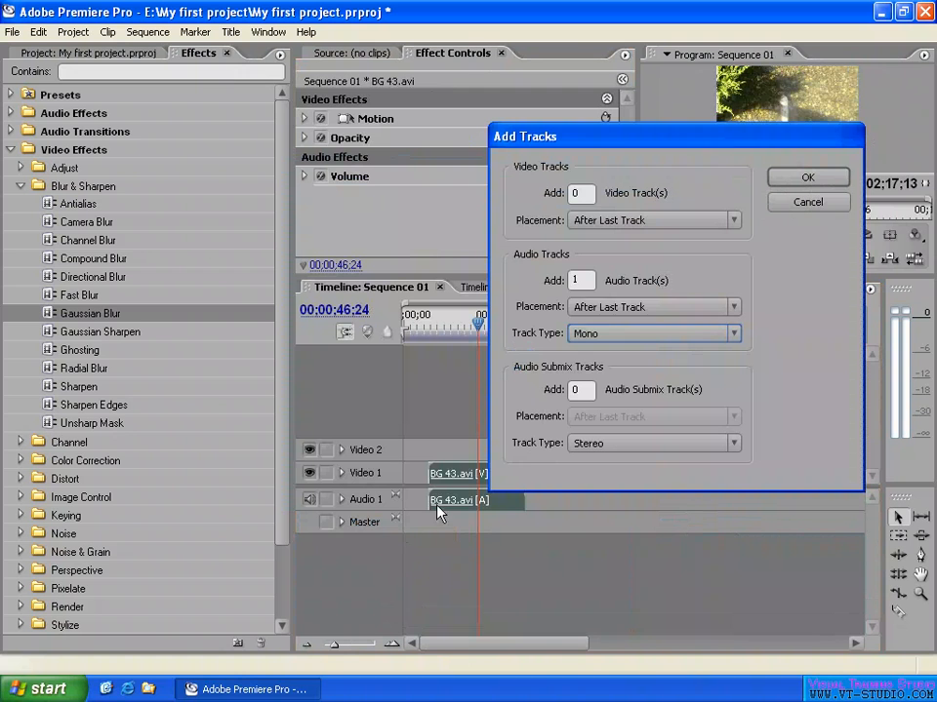
click(613, 308)
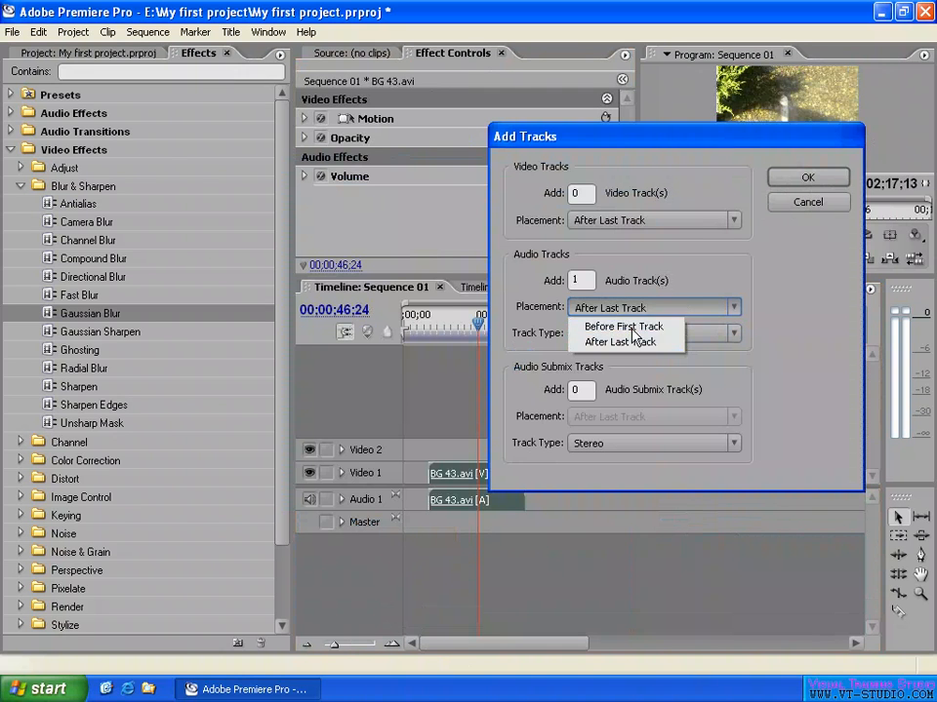
click(632, 329)
click(810, 178)
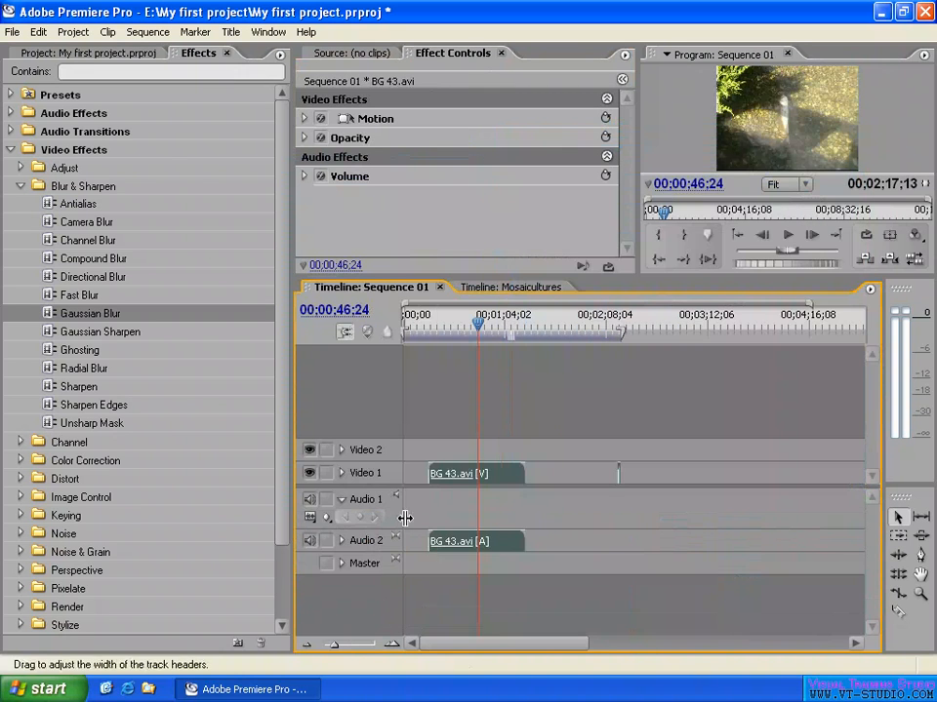
Target Audio 1, add 5.1.wav below Audio 2 to create a 5.1 track, and collapse Audio 1.
click(381, 502)
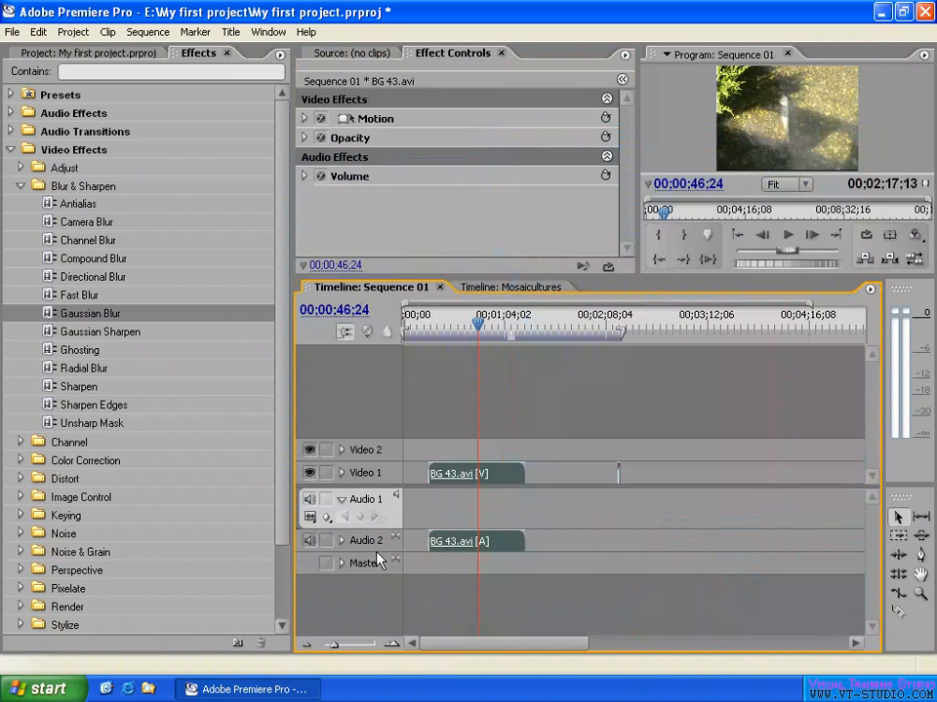
click(72, 52)
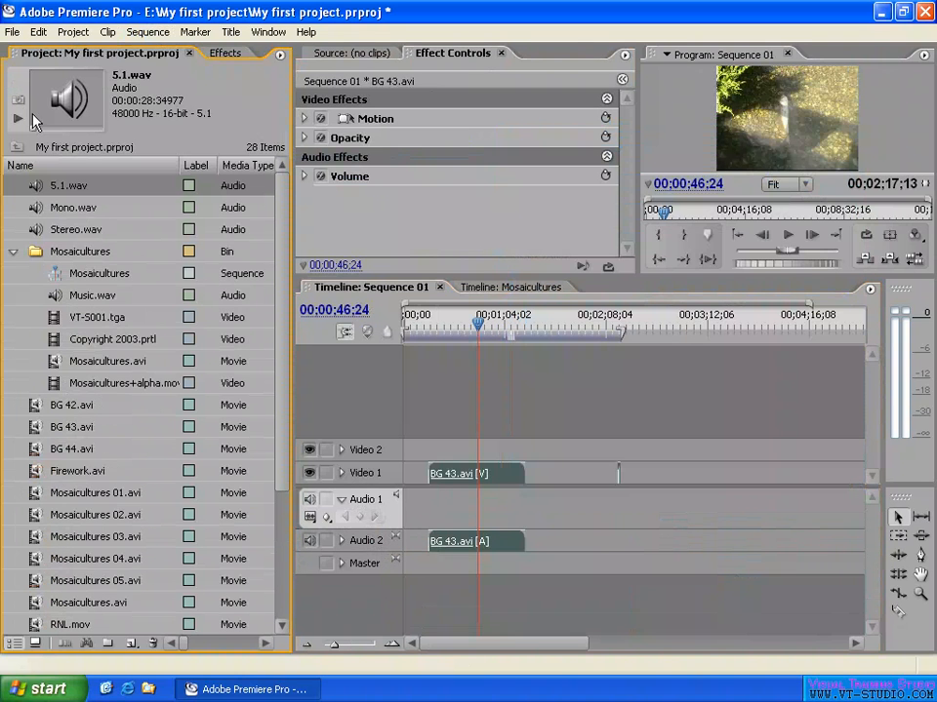
drag(36, 181, 451, 583)
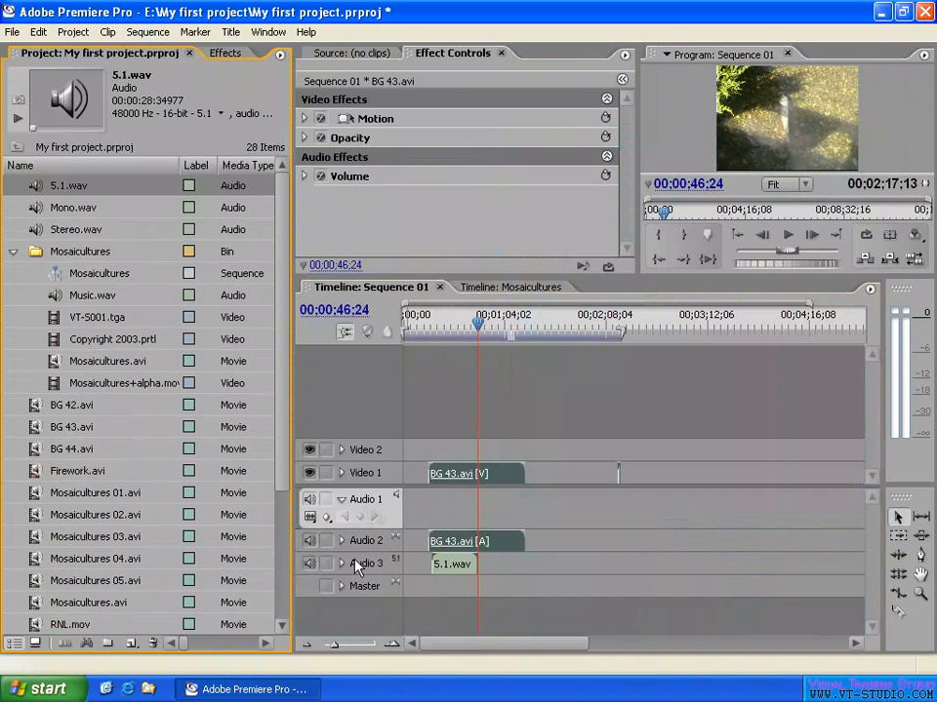
click(341, 500)
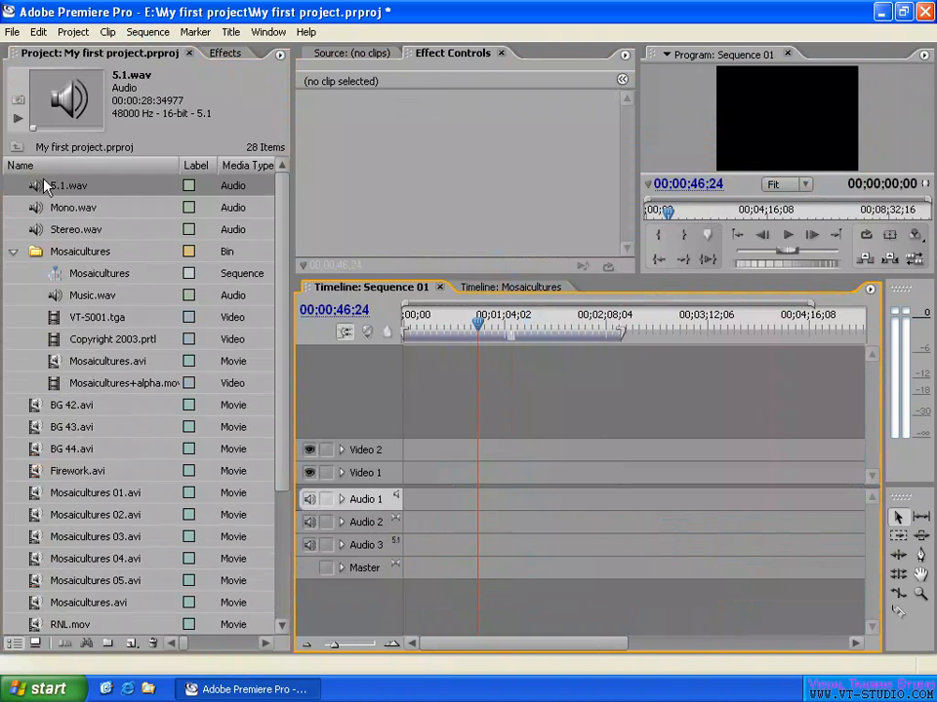
Place Mono.wav on Audio 1, Stereo.wav on Audio 2 and 5.1.wav on Audio 3.
drag(54, 208, 432, 500)
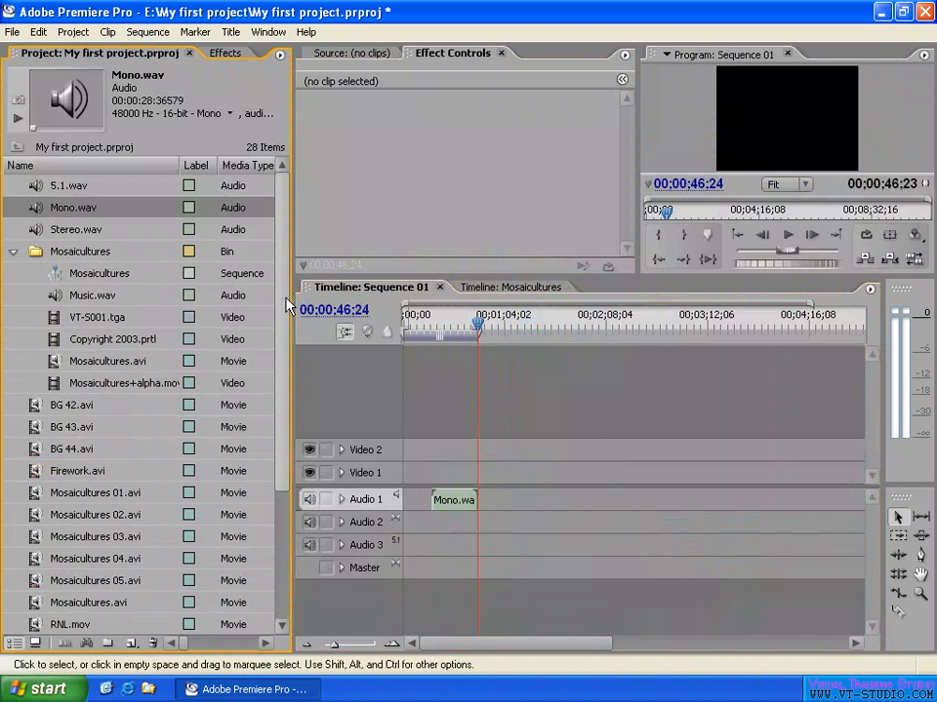
drag(54, 229, 444, 523)
drag(49, 189, 445, 546)
Move the three audio clips together to the start of the sequence and set the playhead to 00;00;08;11.
click(446, 325)
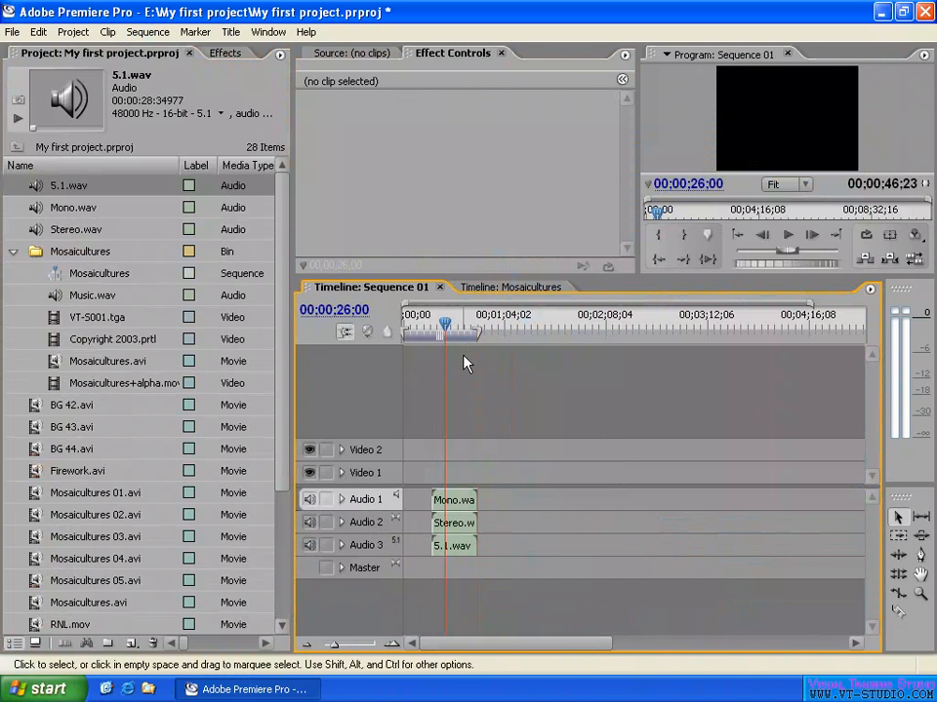
key(=)
key(=)
key(=)
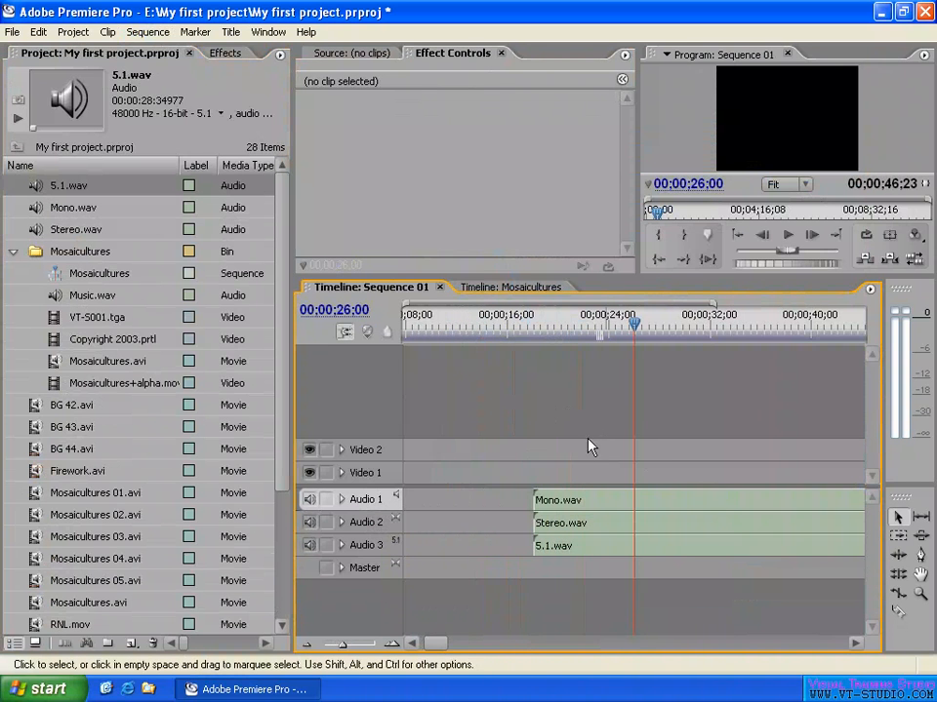
key(-)
drag(487, 458, 646, 556)
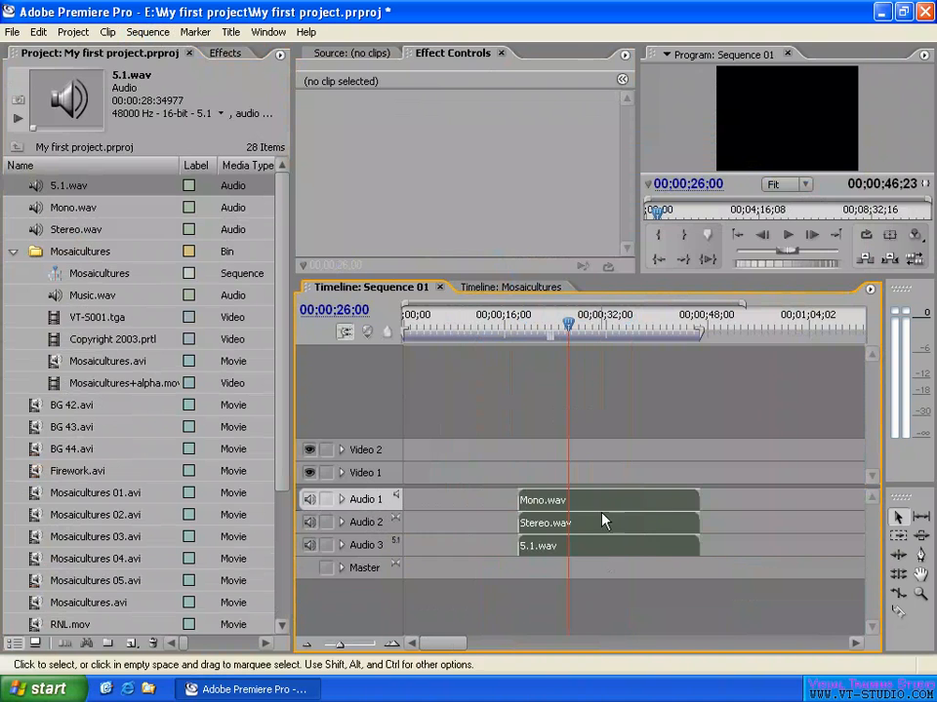
drag(602, 516, 418, 501)
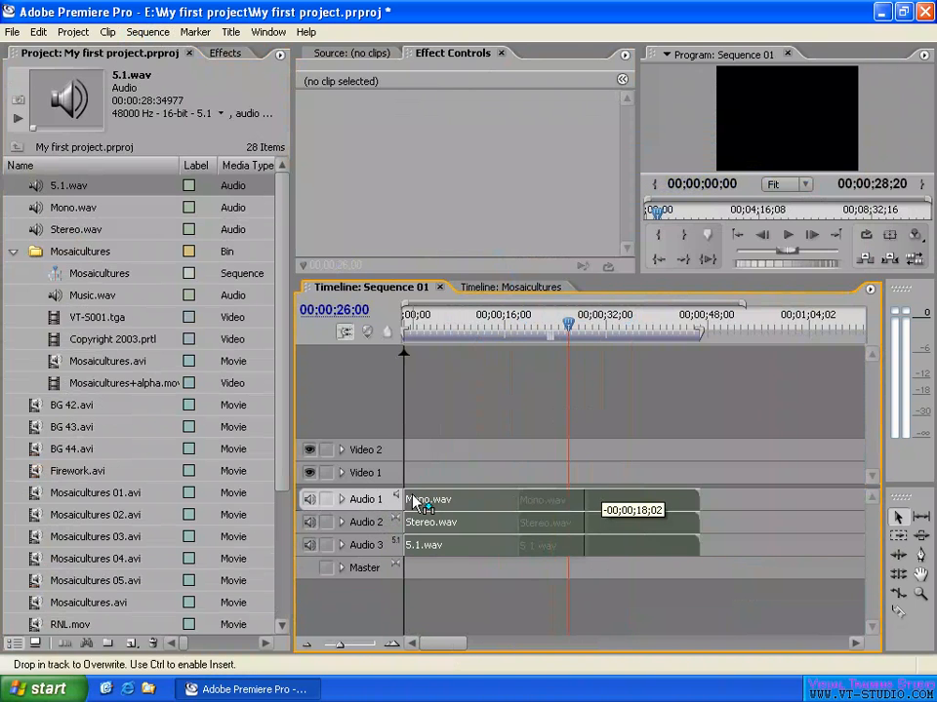
click(455, 322)
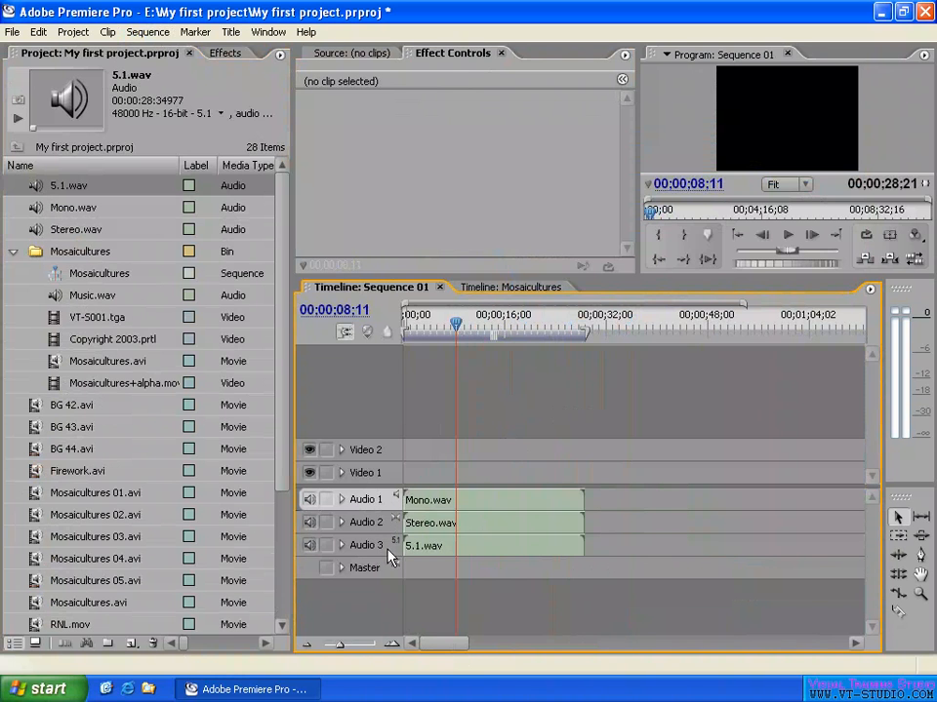
Enlarge the audio track area and expand Audio 1, Audio 2 and Audio 3 to show their waveforms.
click(441, 549)
click(430, 503)
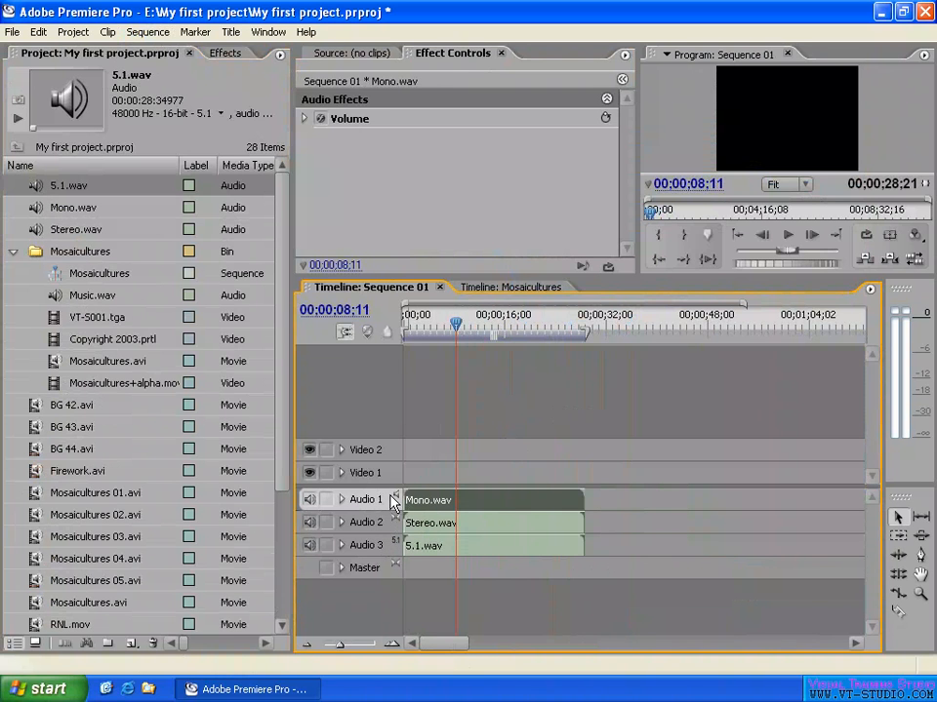
drag(361, 485, 361, 428)
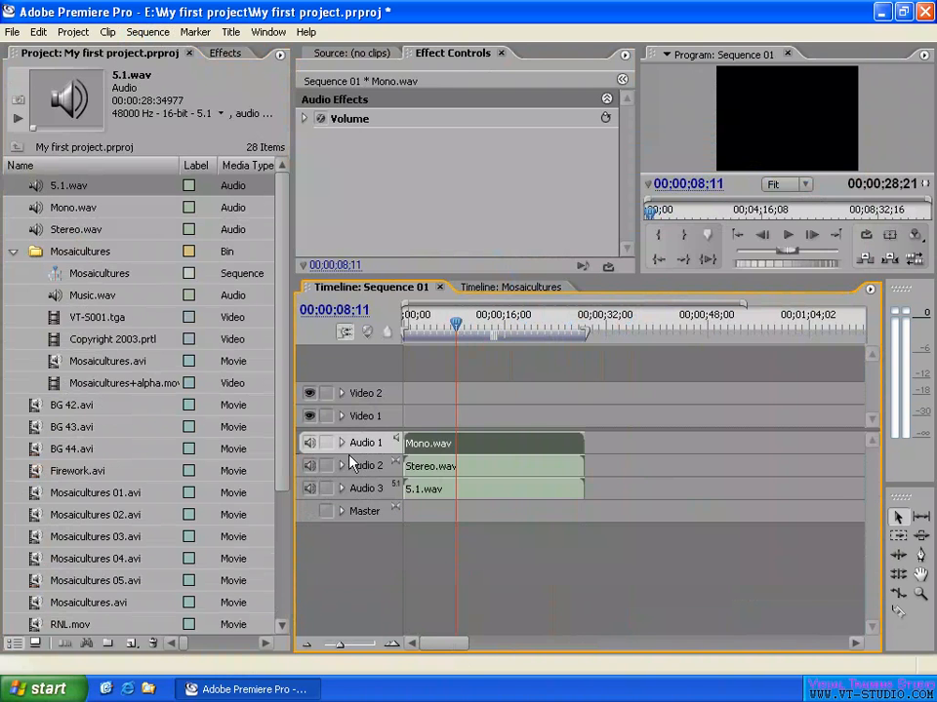
click(342, 442)
click(342, 484)
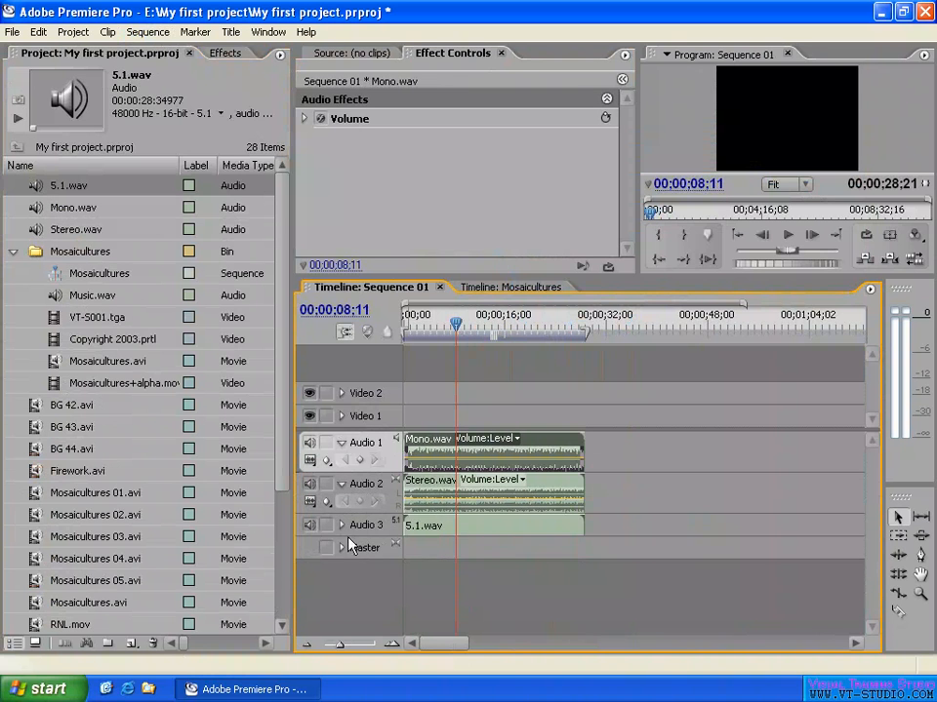
click(343, 525)
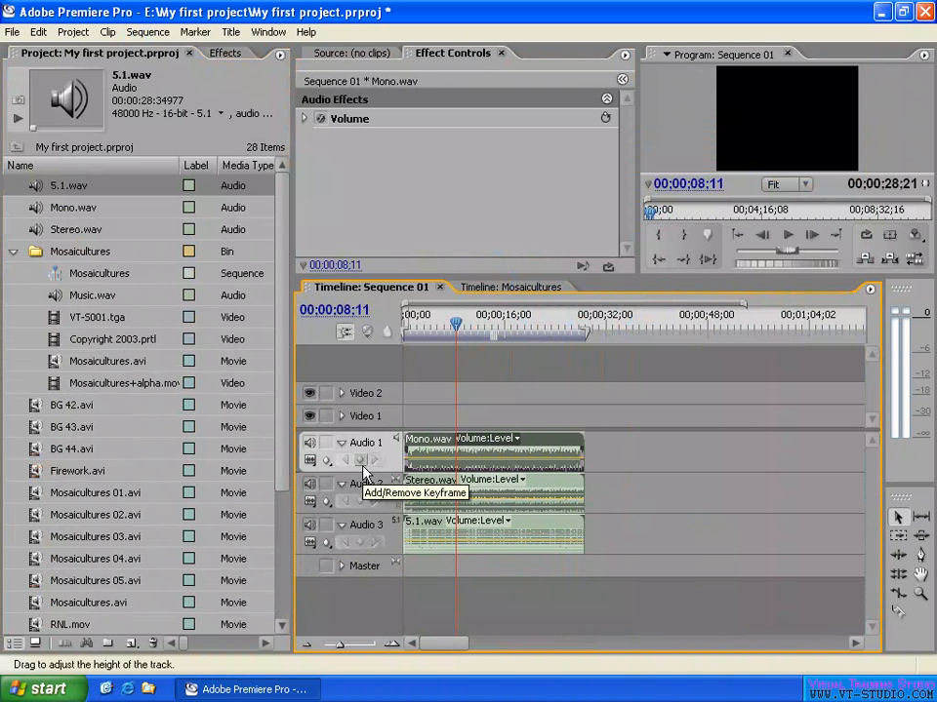
Collapse Audio 2 and Audio 3 and increase the height of Audio 1 to enlarge the Mono.wav waveform.
click(311, 461)
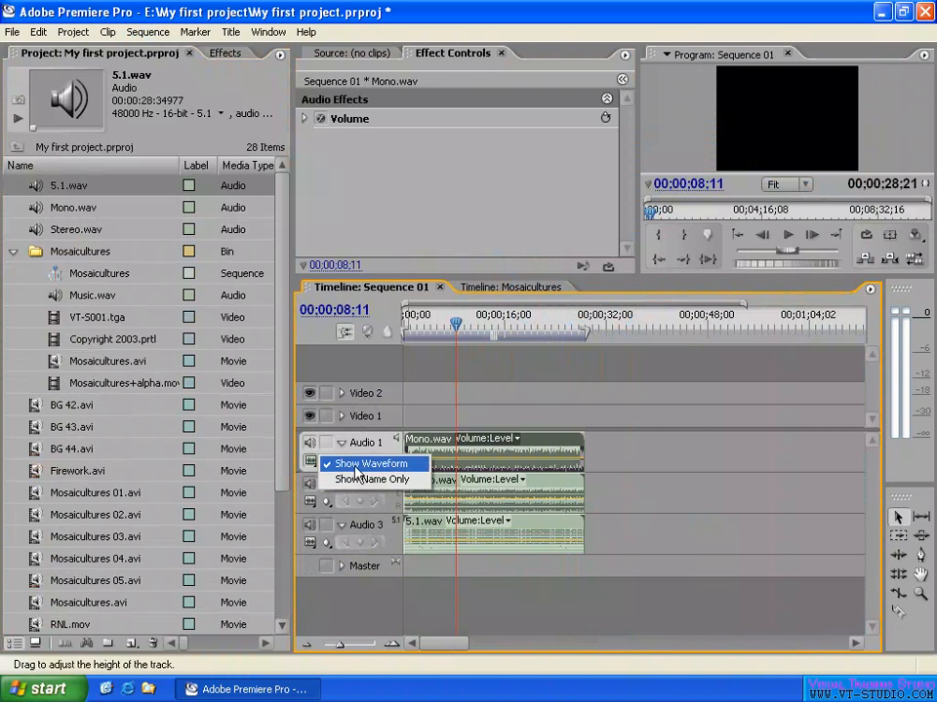
click(433, 588)
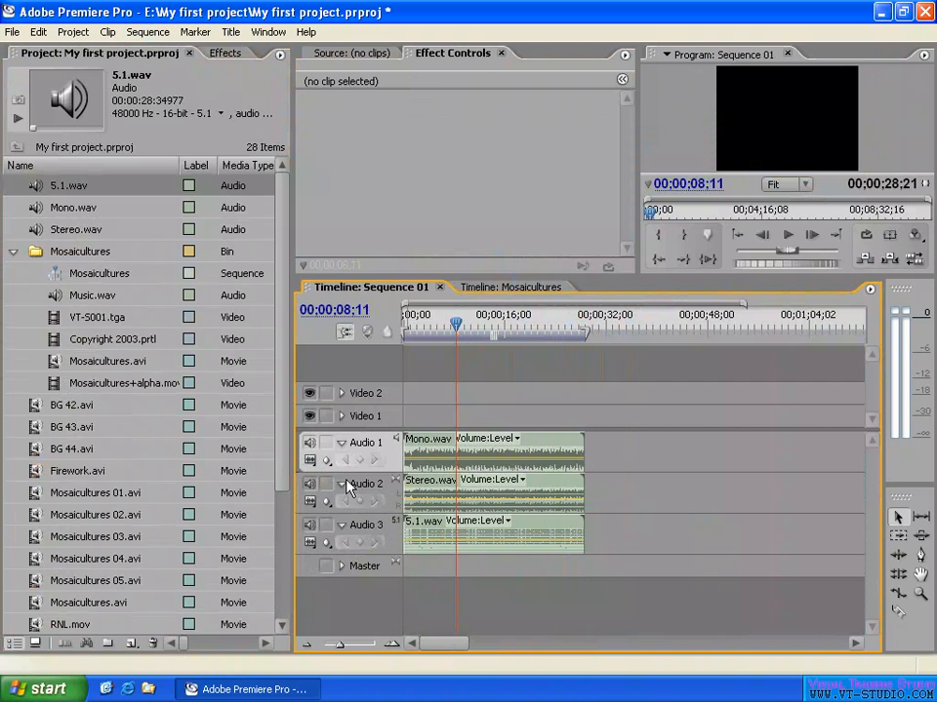
click(342, 485)
click(342, 505)
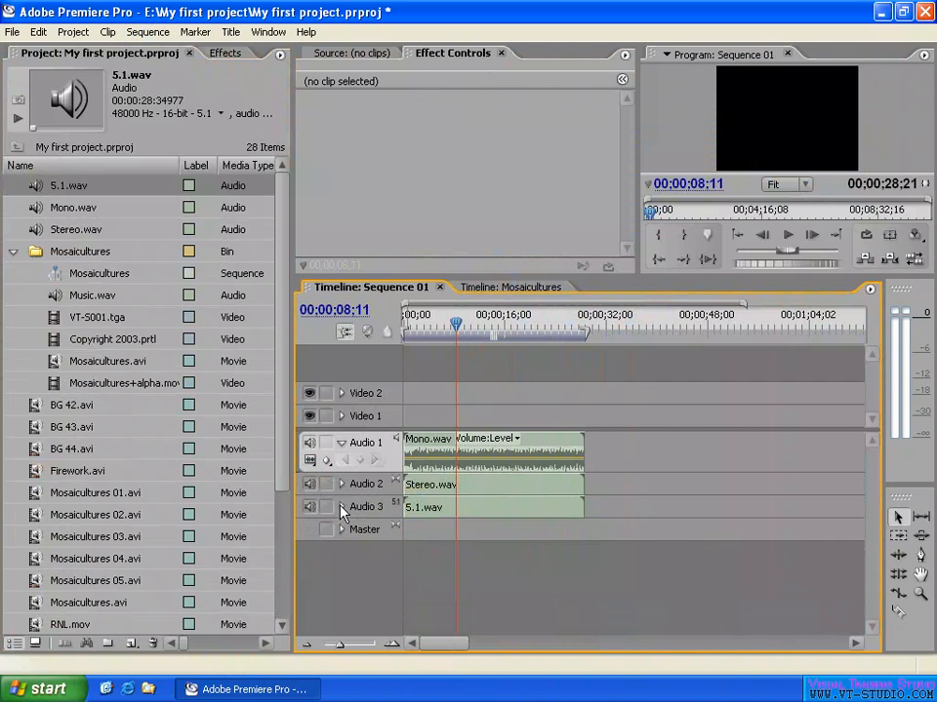
drag(368, 472, 366, 527)
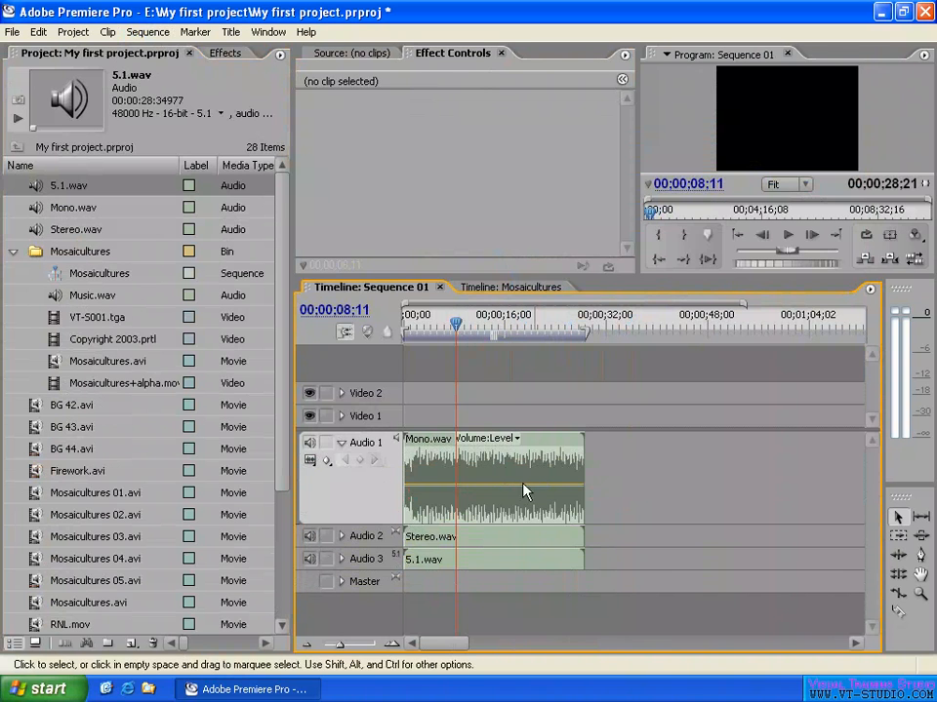
Mute all three audio tracks and play the sequence briefly from 00;00;02;05.
click(310, 445)
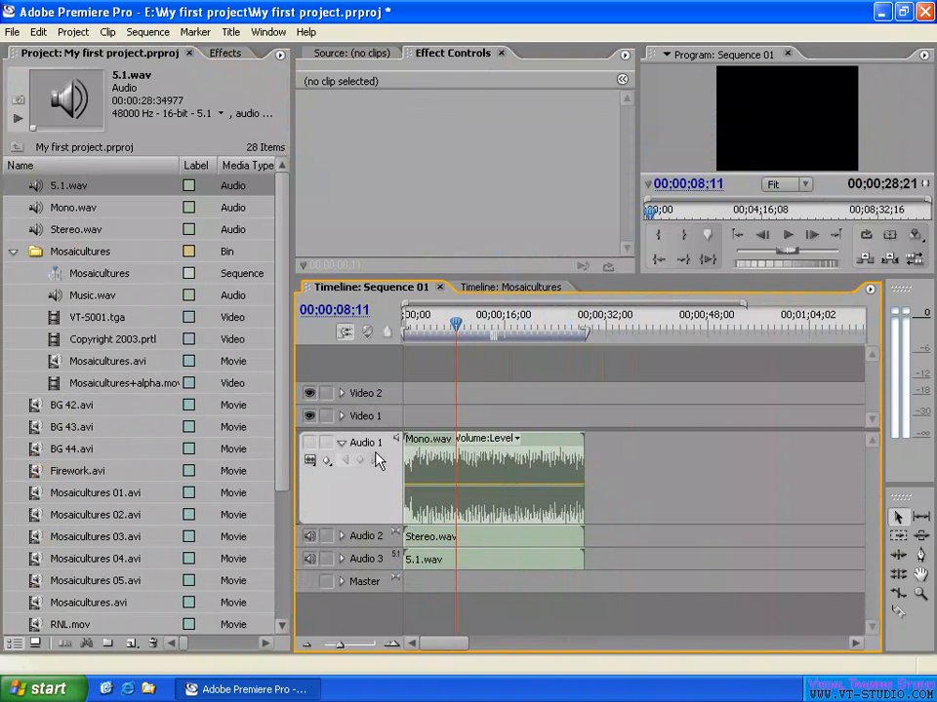
click(418, 324)
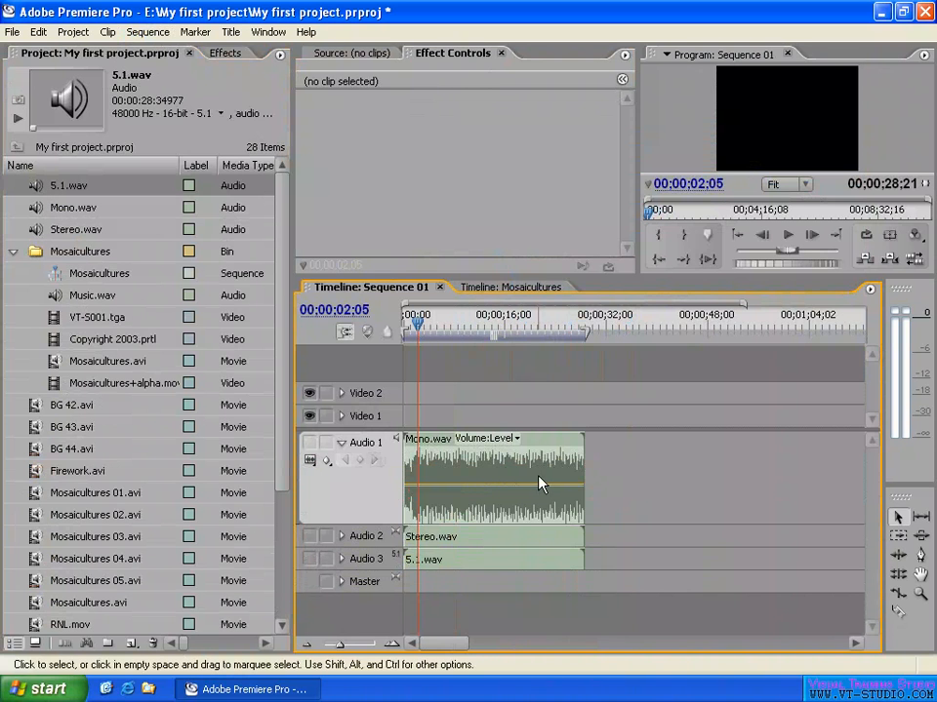
key(space)
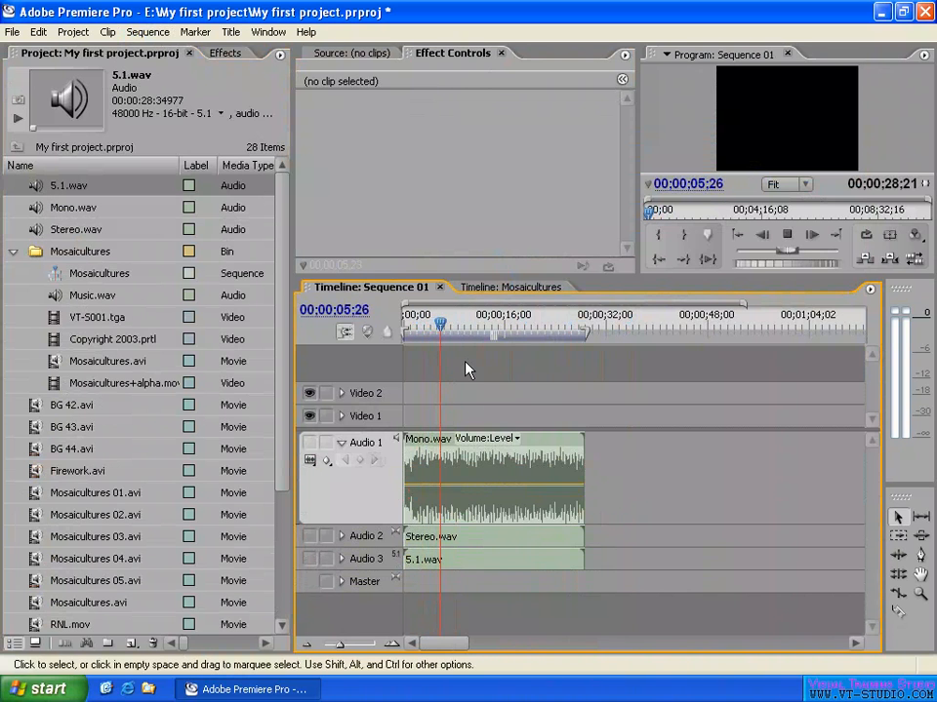
key(space)
Unmute Audio 1 and play the sequence up to 00;00;08;00 to hear Mono.wav.
click(309, 446)
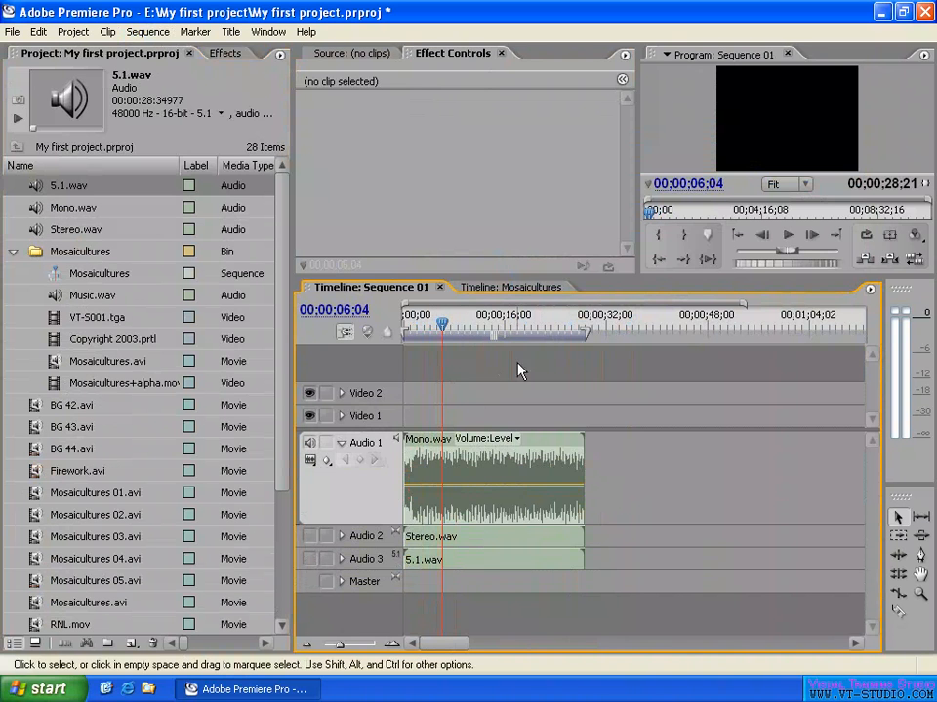
key(space)
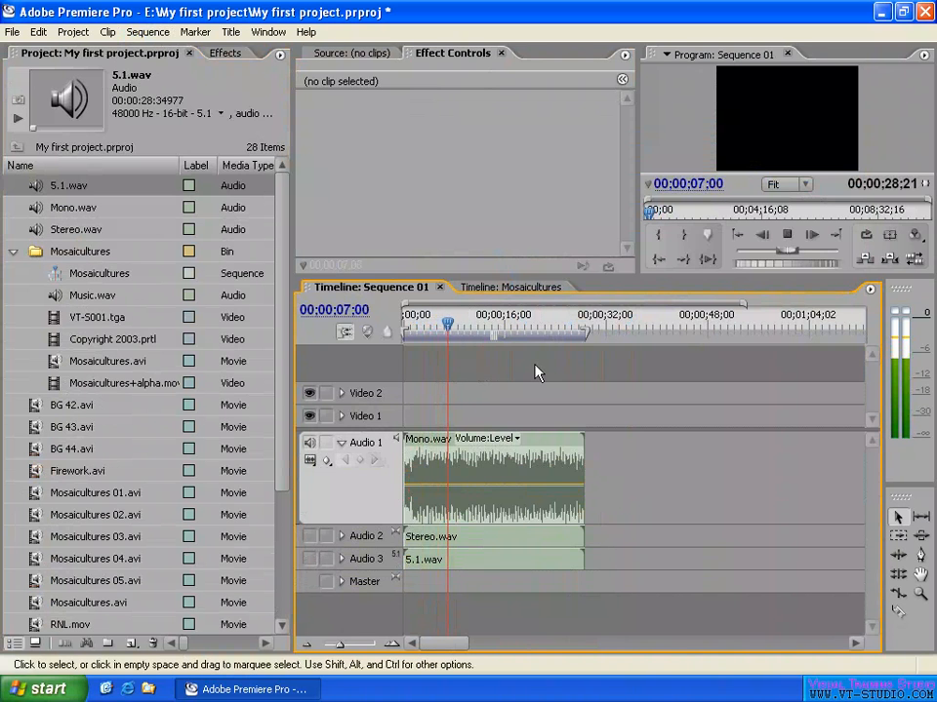
key(space)
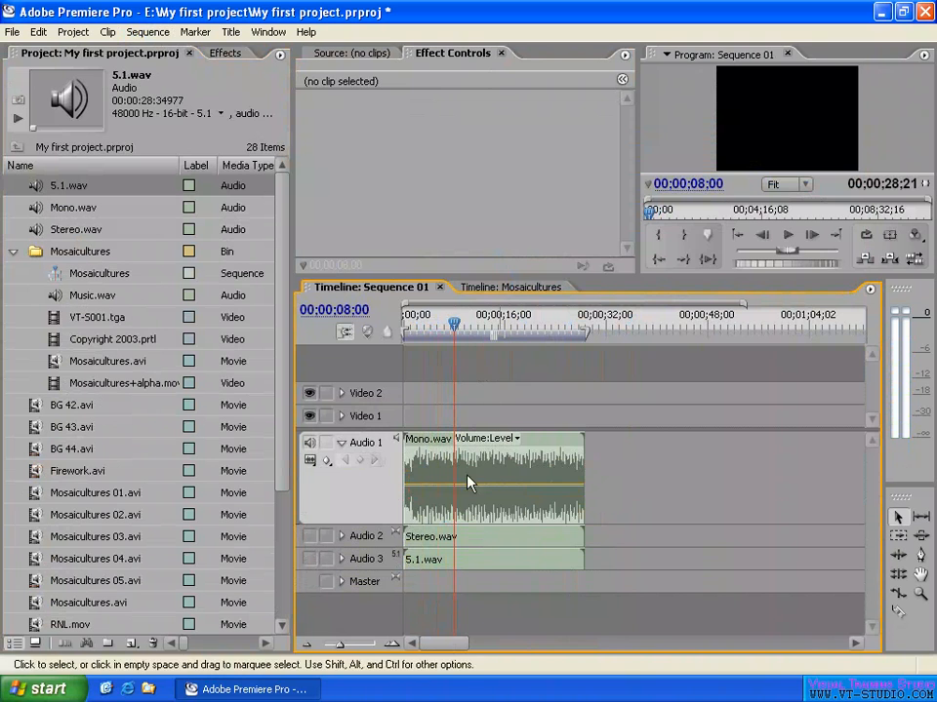
Lock and unlock the Audio 1 track, and collapse it.
click(326, 443)
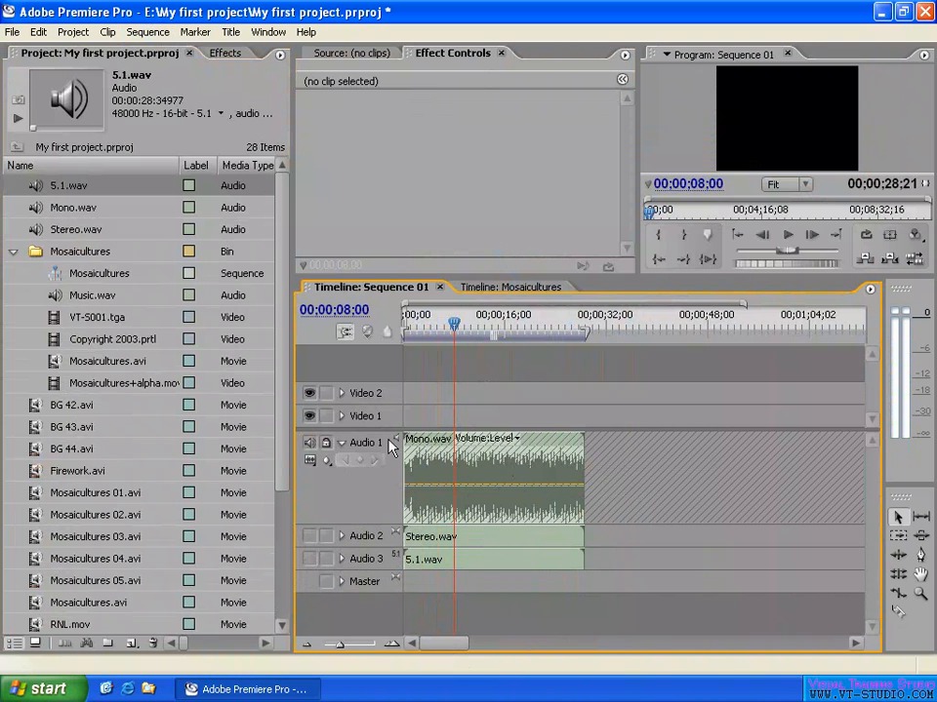
click(328, 444)
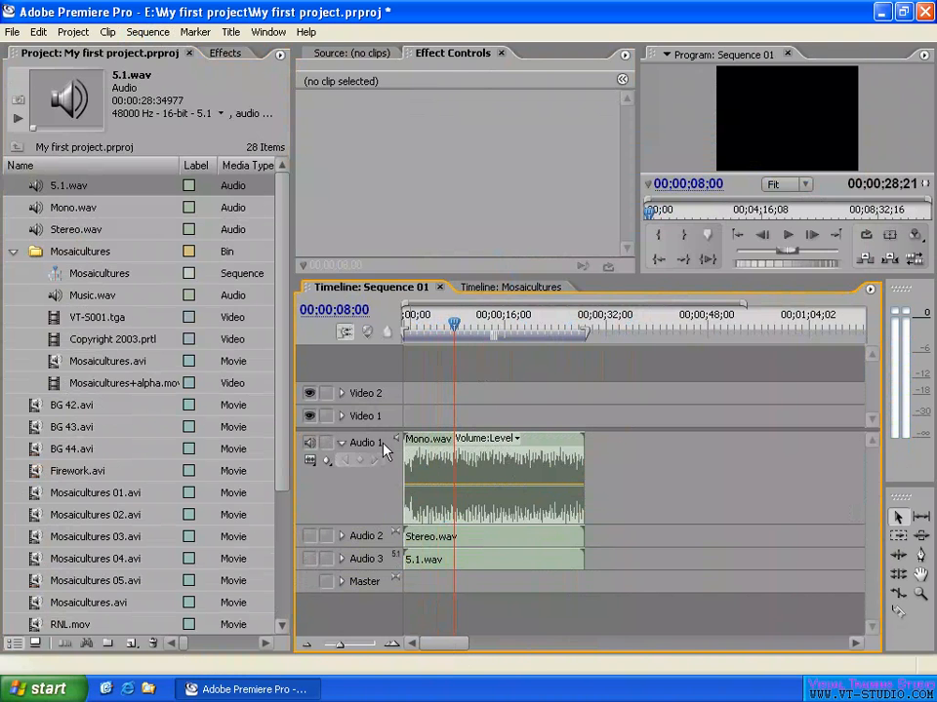
click(341, 442)
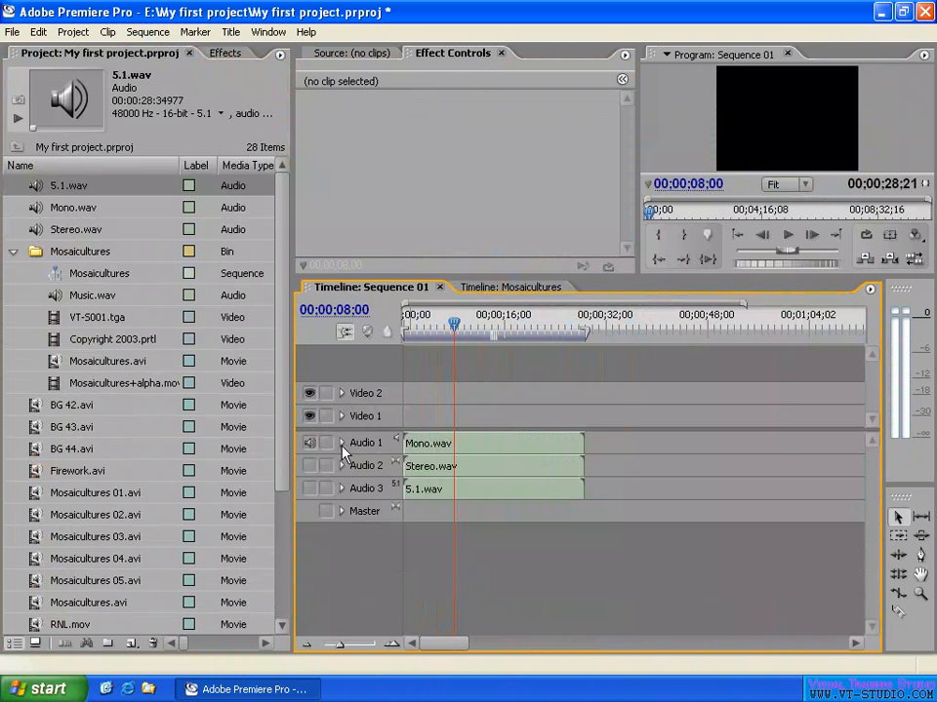
Target the audio tracks in turn by their channel types, ending with the mono Audio 1 track.
click(398, 447)
click(396, 488)
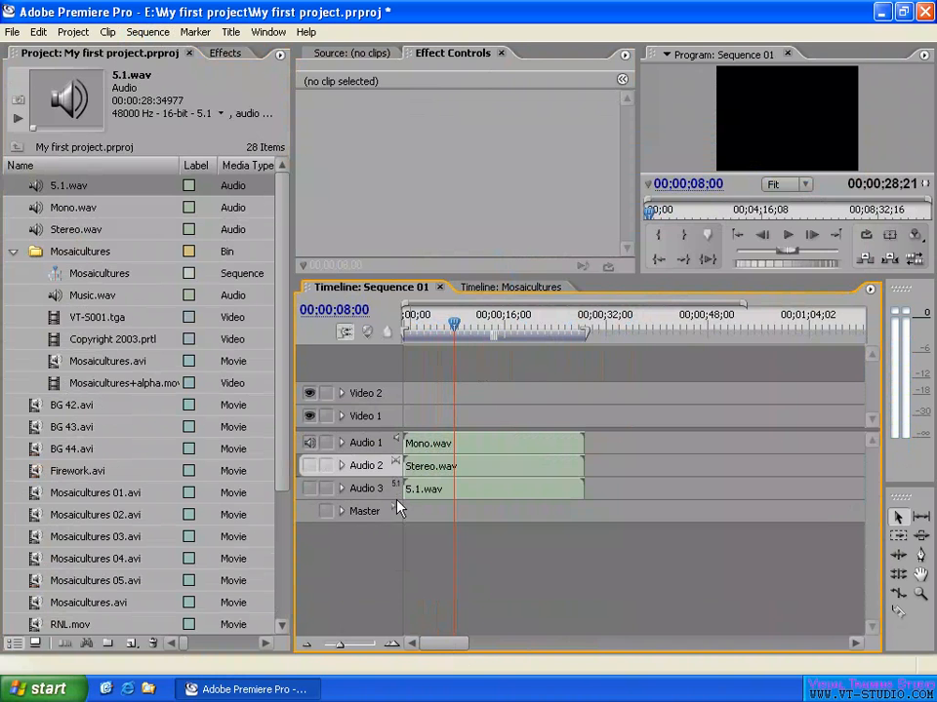
click(396, 446)
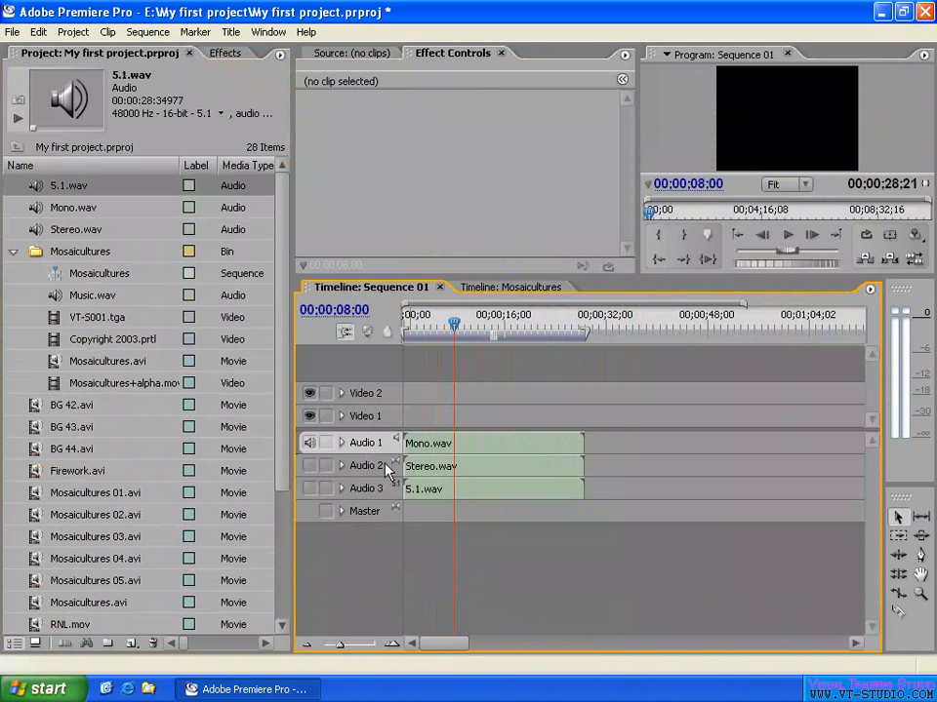
Expand the Audio 1 track with Show Waveform, and move the playhead to 00;00;06;23 in the enlarged waveform.
click(343, 444)
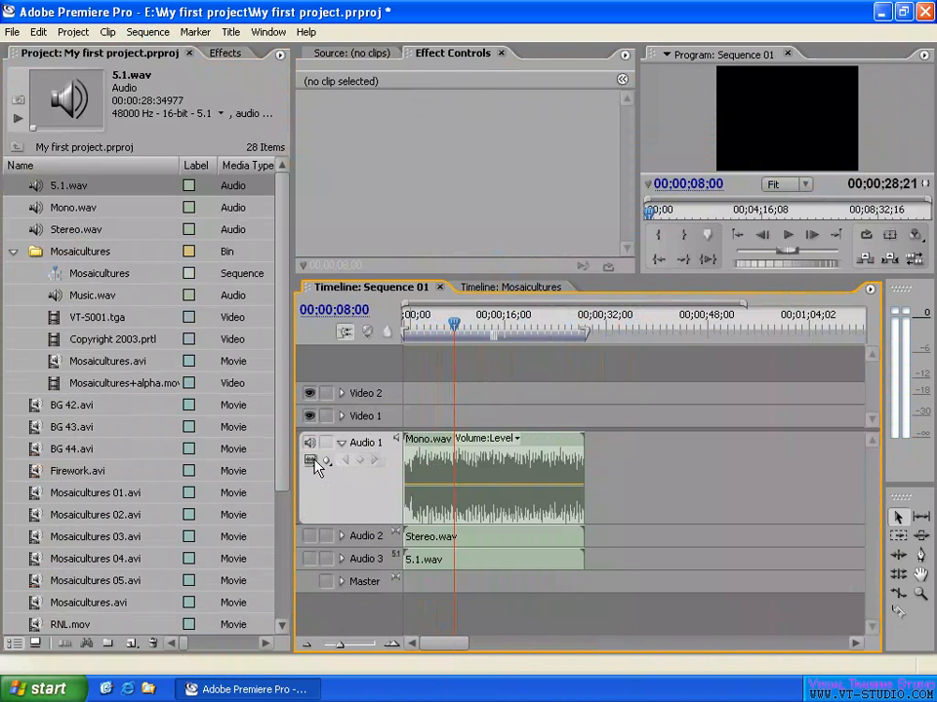
click(312, 462)
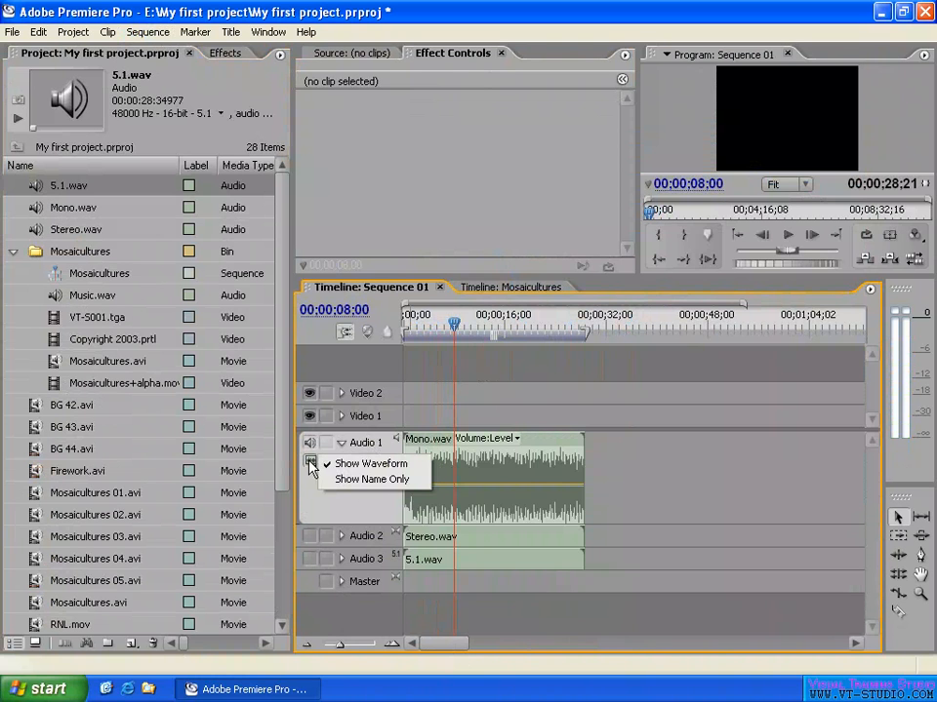
click(368, 466)
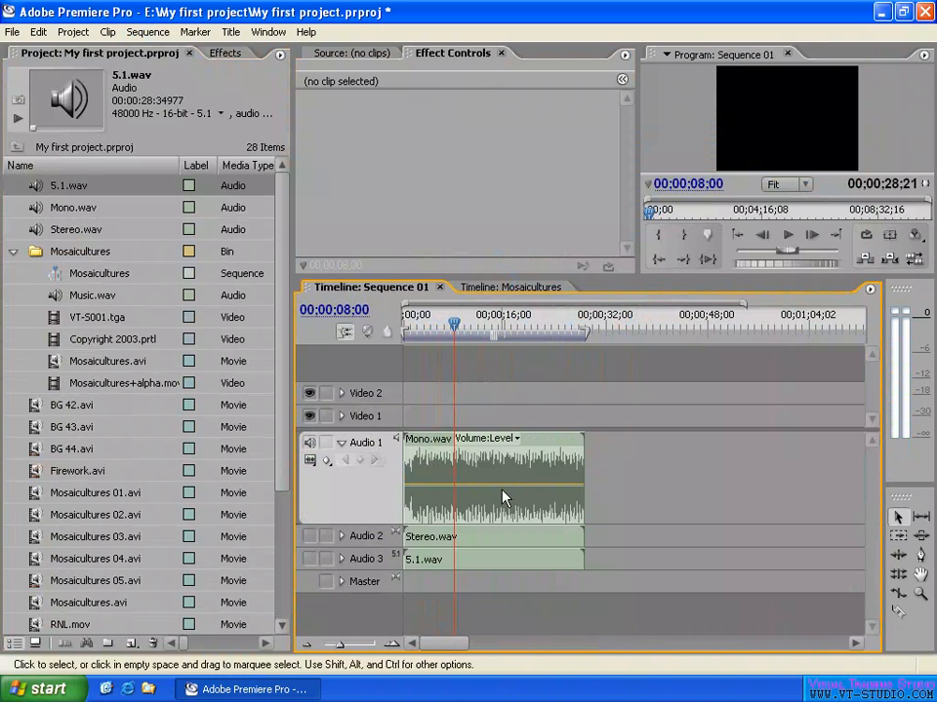
key(=)
key(=)
key(=)
key(=)
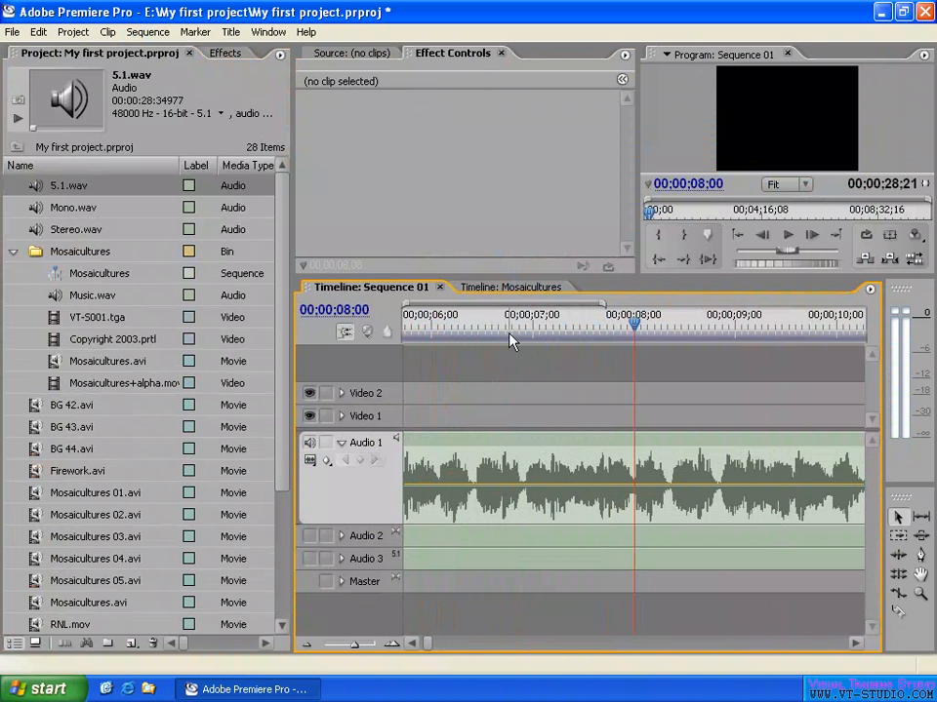
mouse_move(509, 340)
mouse_down()
mouse_move(596, 339)
mouse_move(514, 336)
mouse_up()
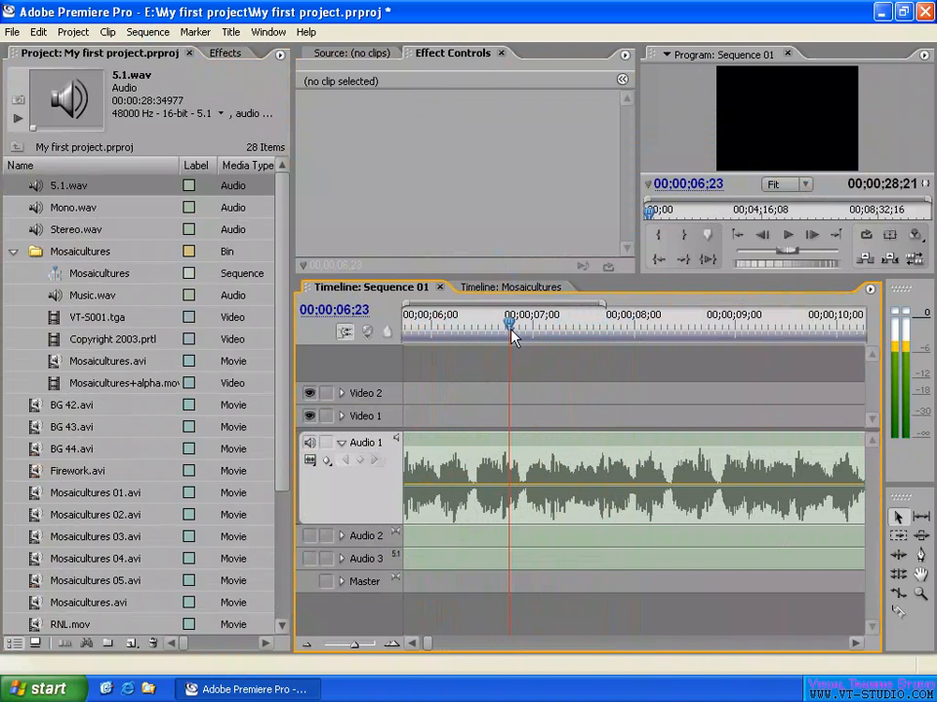
Set the Audio 1 track's display style to Show Name Only, and select and deselect the Mono.wav clip.
click(312, 461)
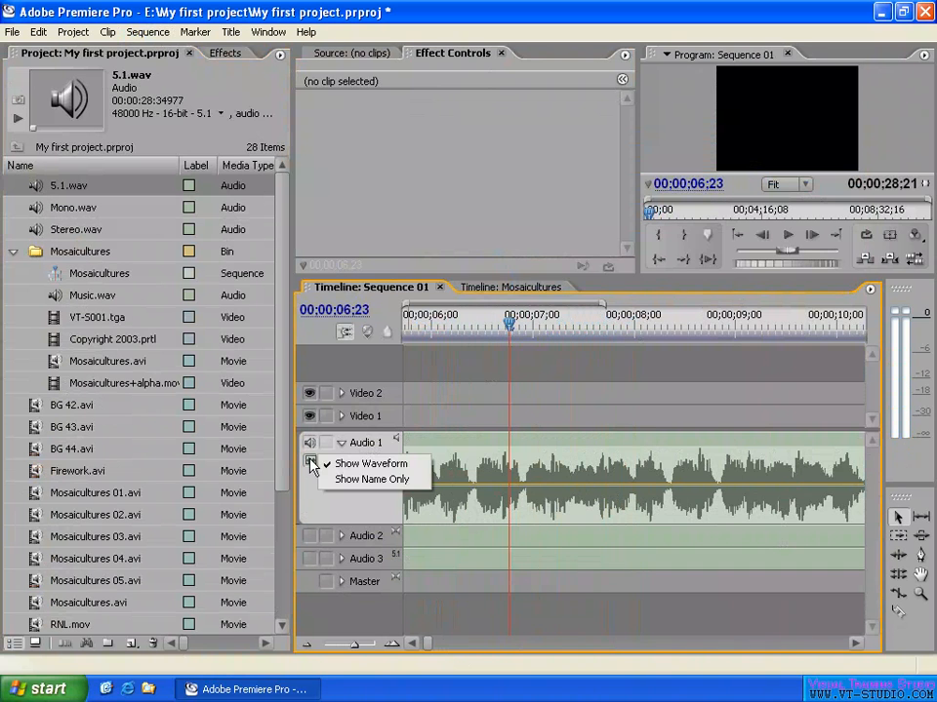
click(369, 483)
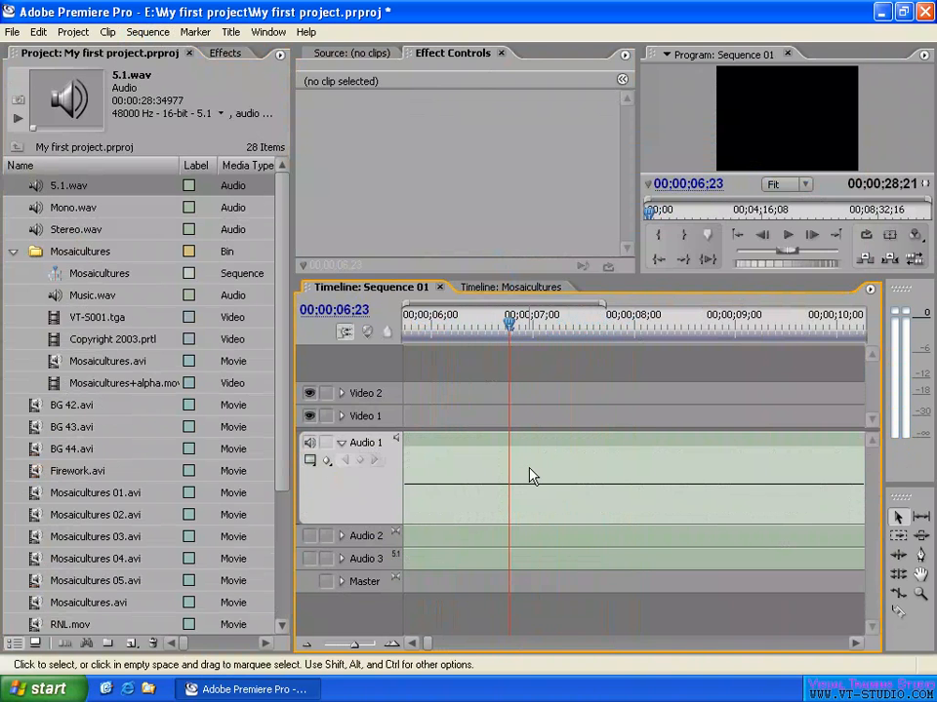
key(minus)
key(minus)
click(421, 446)
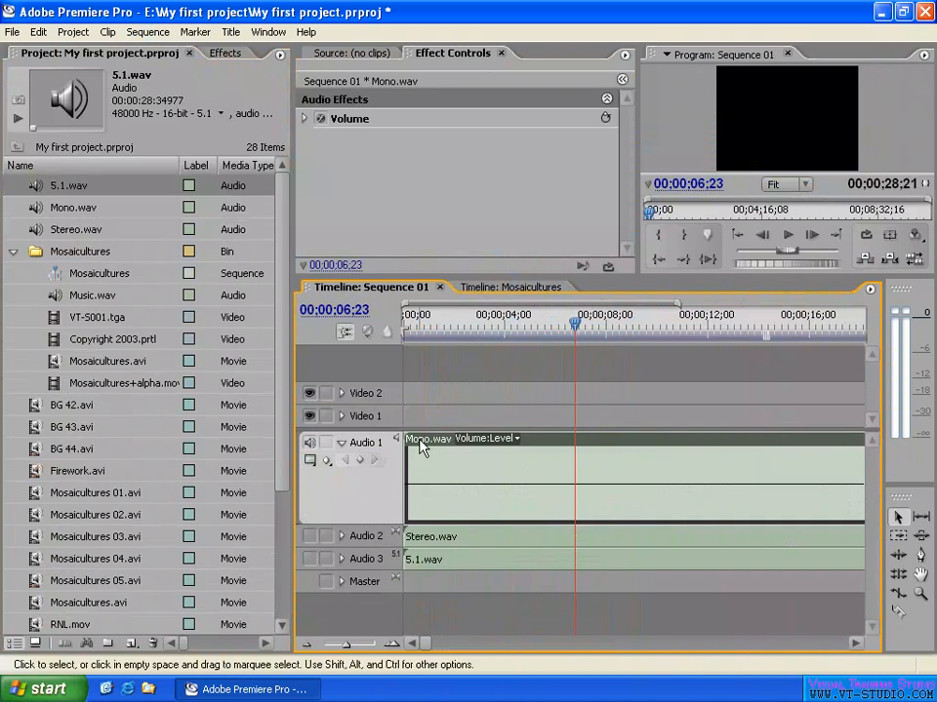
click(431, 379)
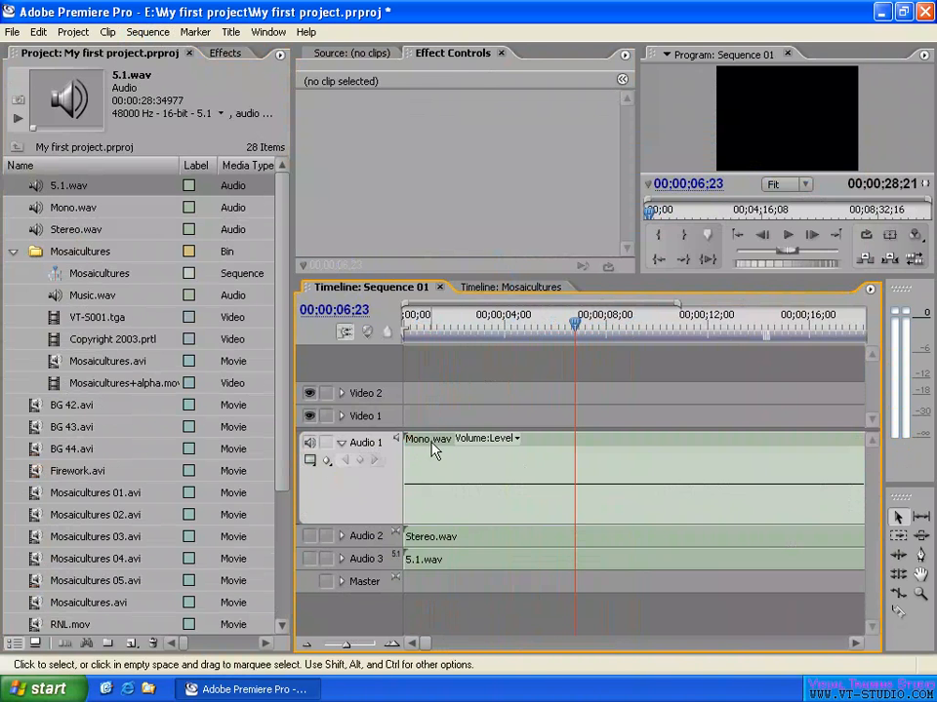
Hide the keyframes on the Audio 1 track and switch it back to Show Clip Keyframes.
click(310, 460)
click(331, 465)
click(326, 461)
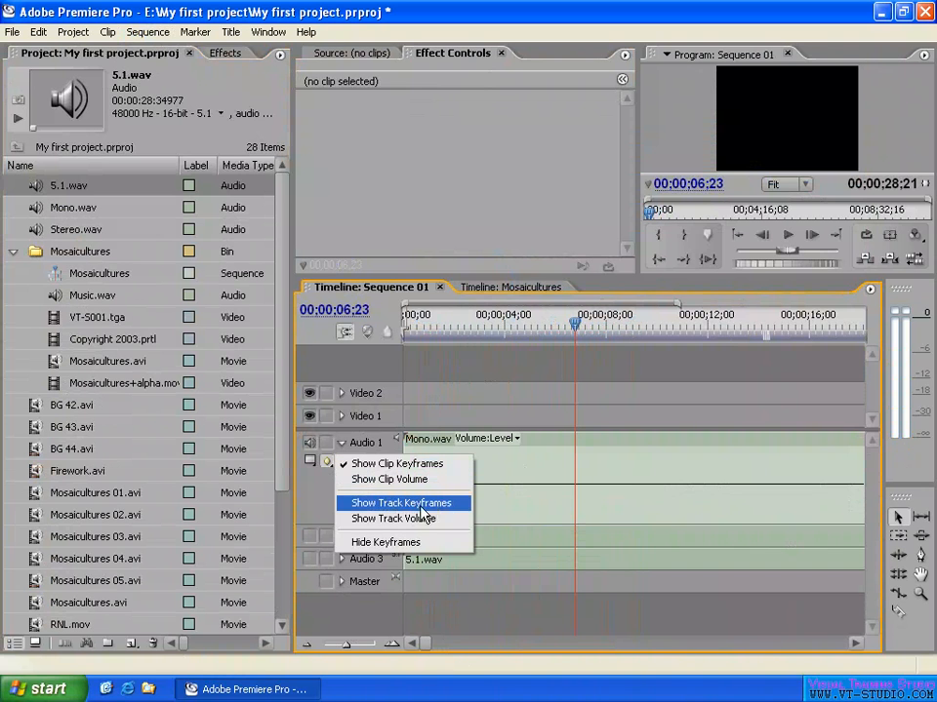
click(403, 543)
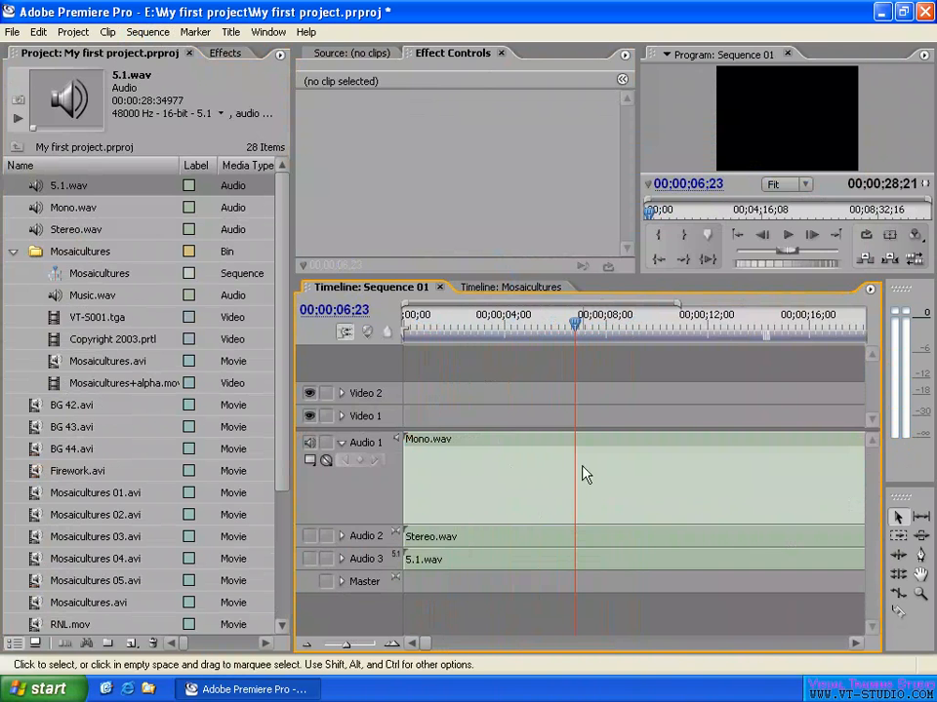
click(325, 462)
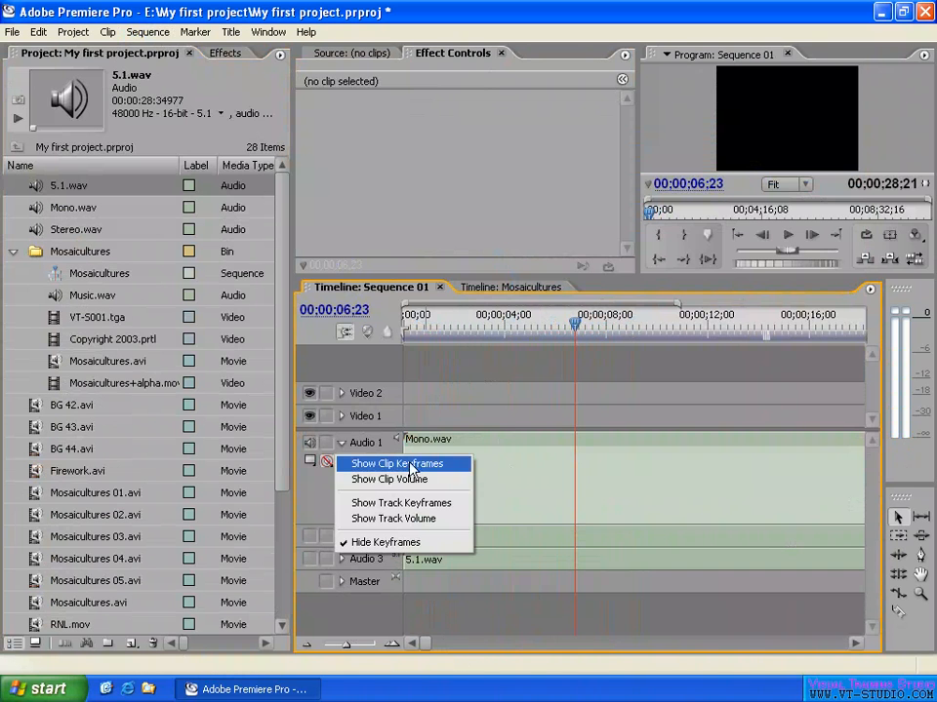
click(398, 465)
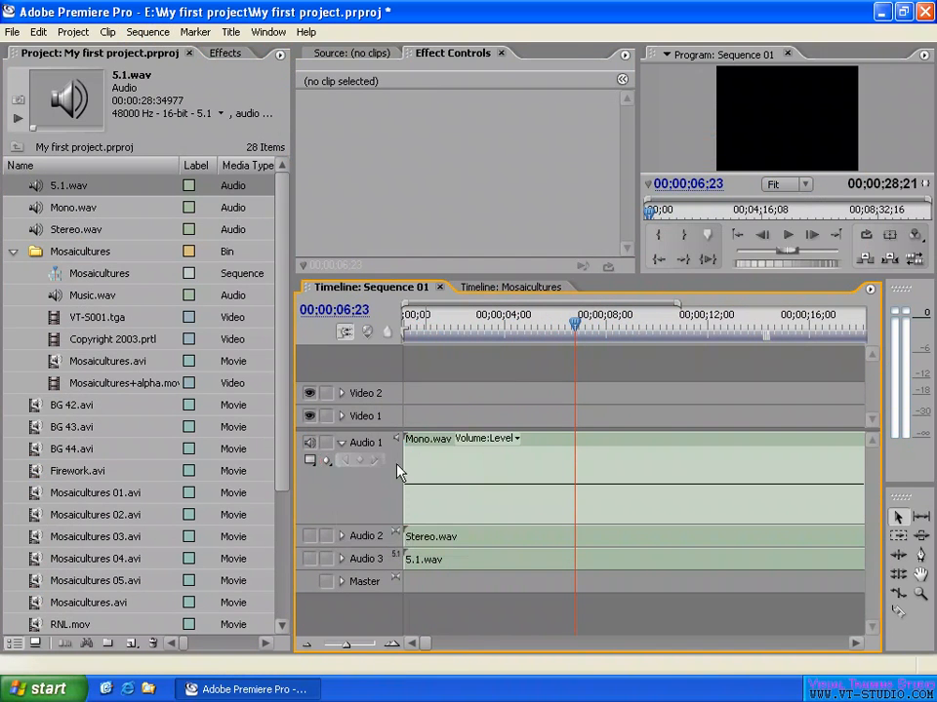
click(357, 504)
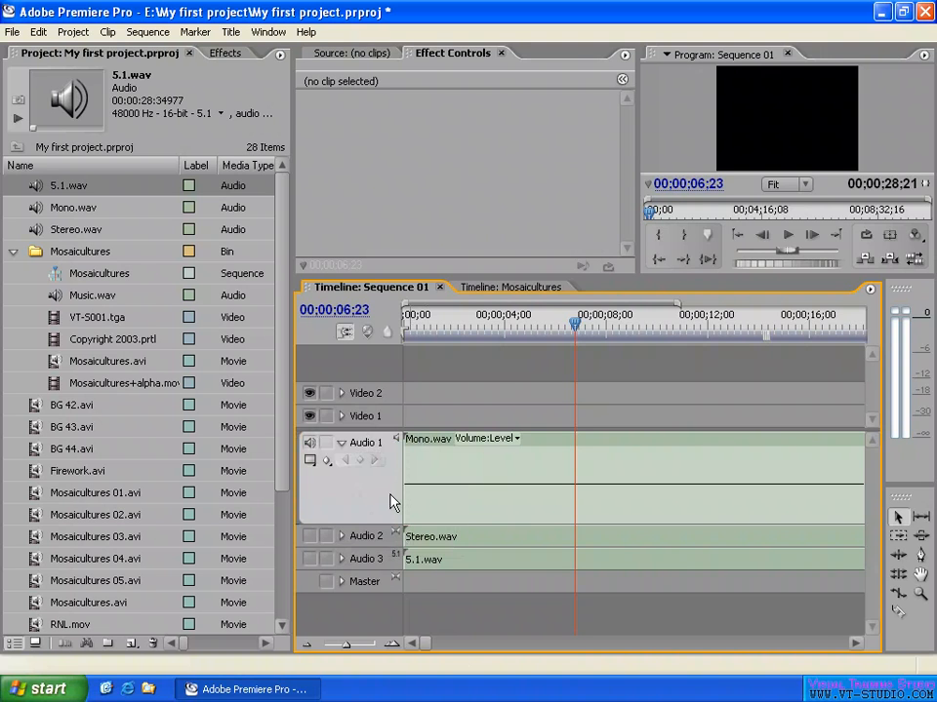
click(328, 463)
click(330, 492)
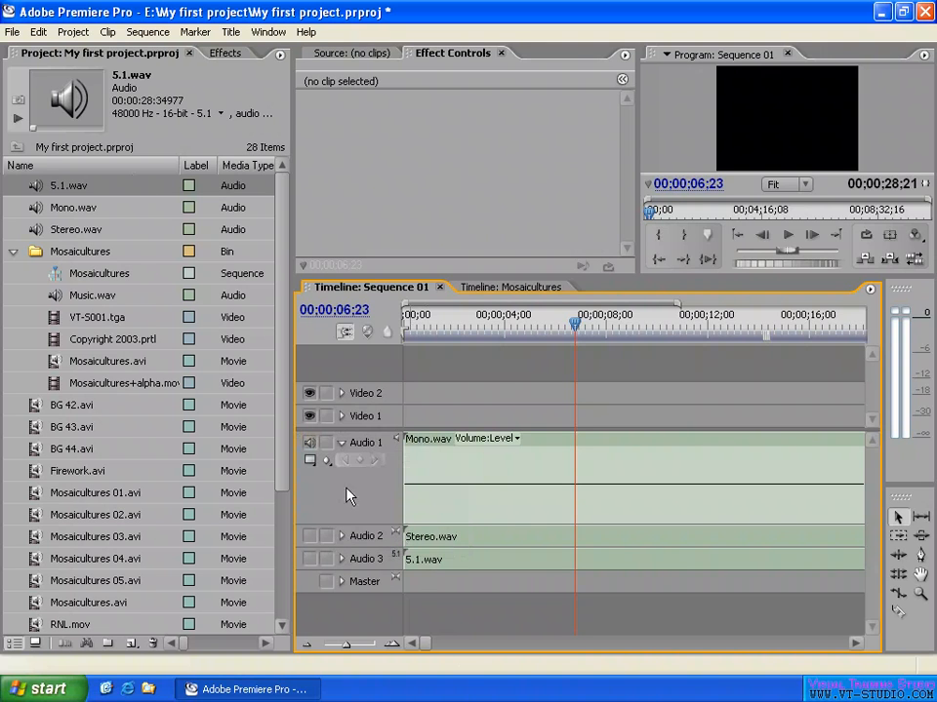
Apply the Delay effect from the Stereo audio effects to the Stereo.wav clip on Audio 2.
click(225, 53)
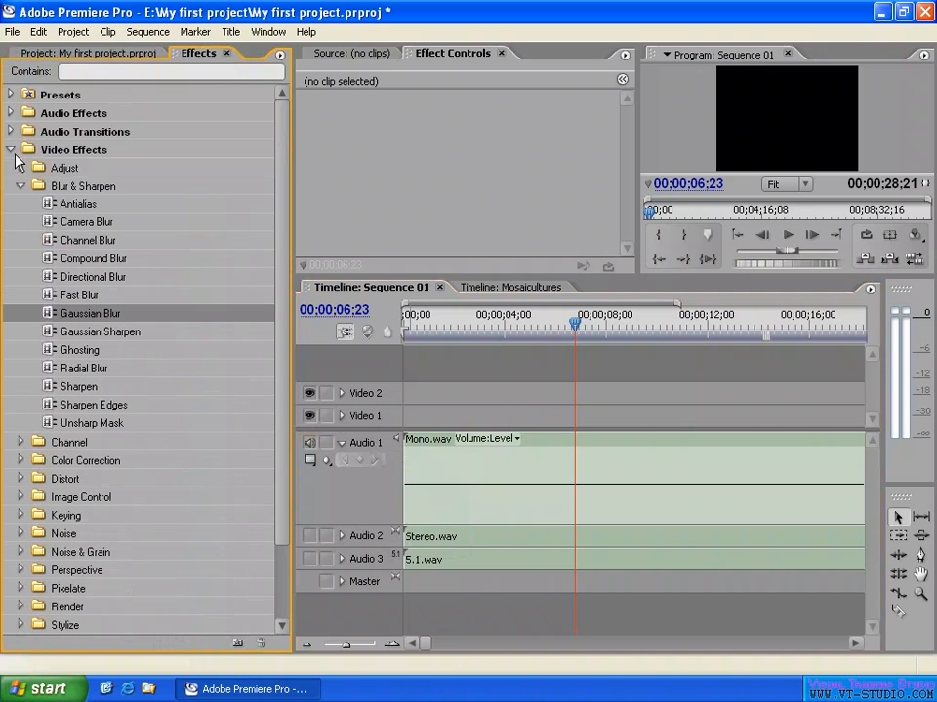
click(11, 149)
click(11, 113)
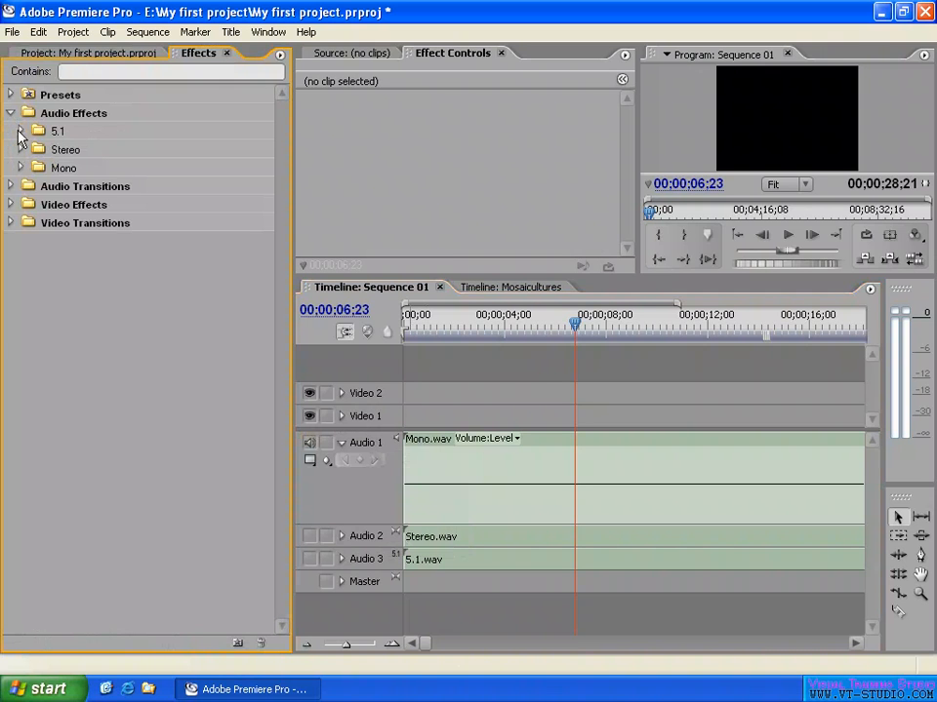
click(20, 150)
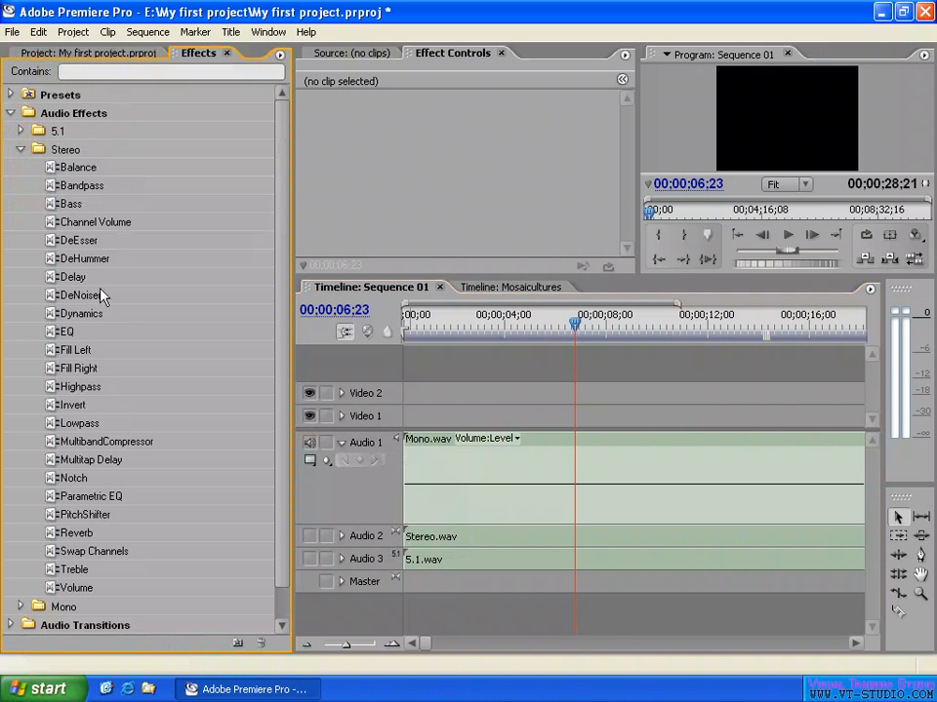
drag(73, 277, 525, 542)
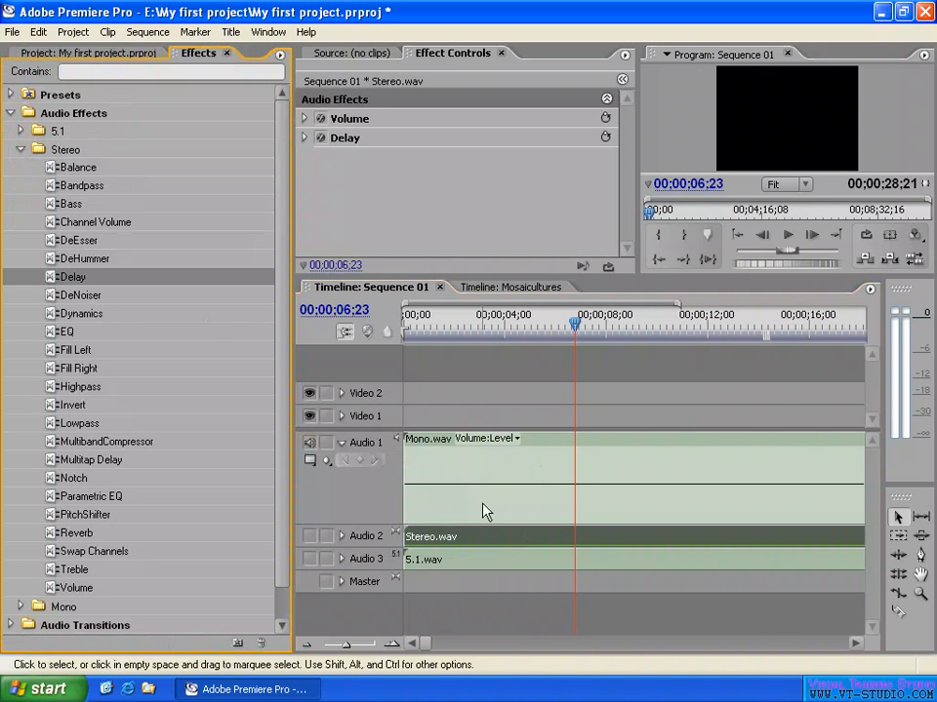
Apply the Delay effect from the Mono audio effects to the Mono.wav clip on Audio 1.
click(58, 131)
click(61, 148)
click(20, 149)
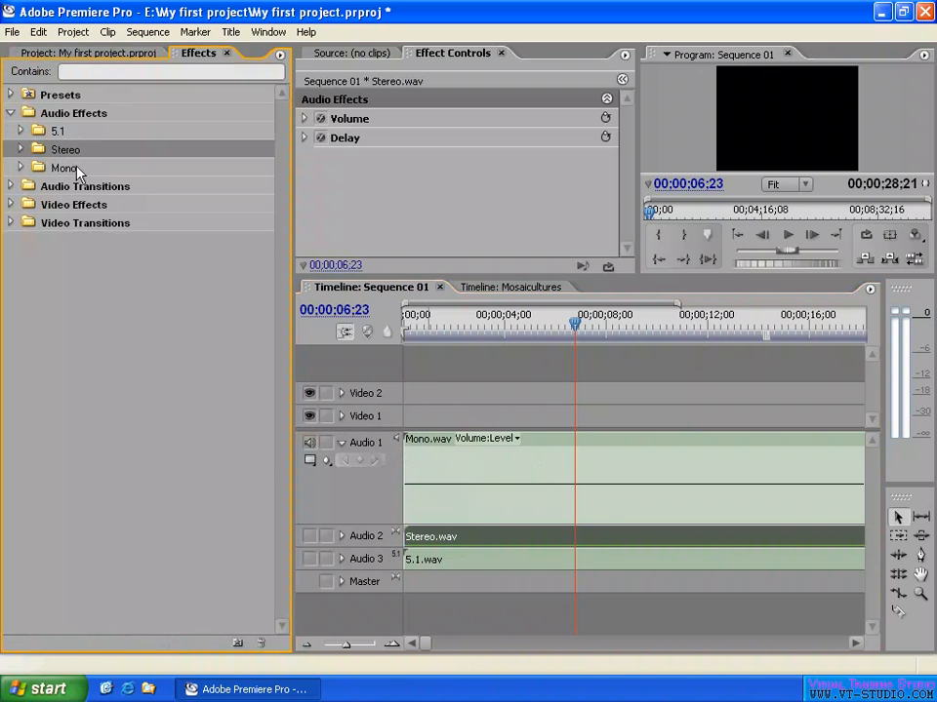
click(71, 168)
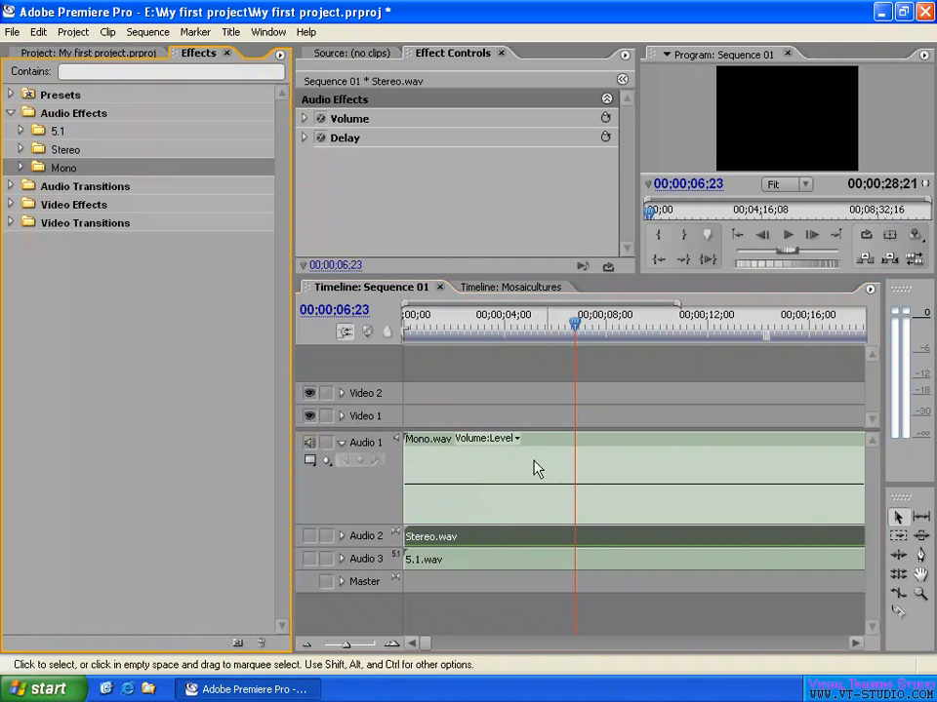
click(21, 168)
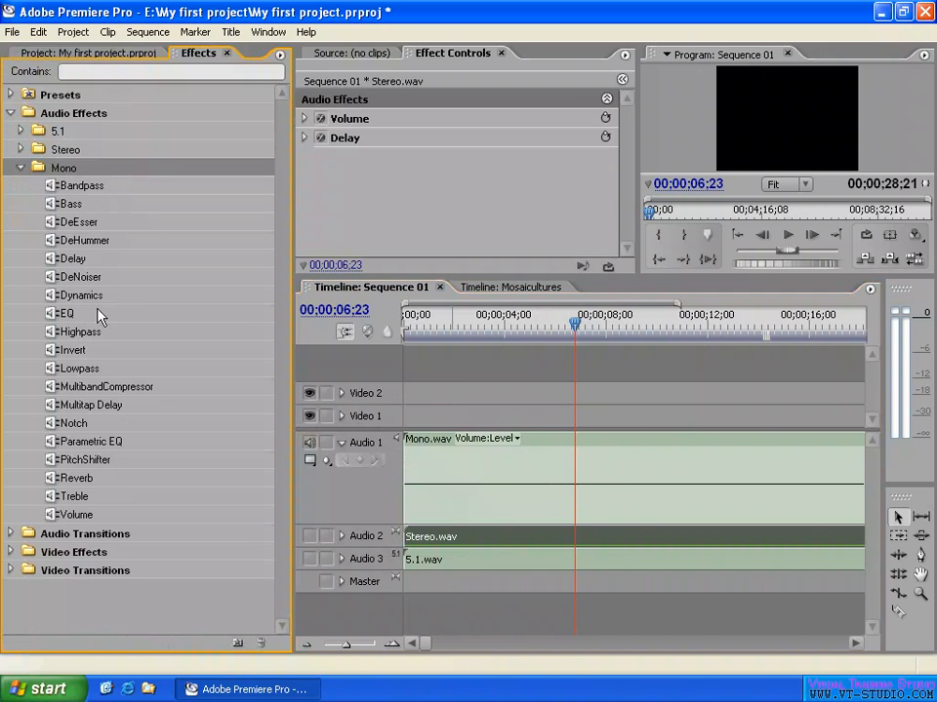
drag(73, 261, 581, 512)
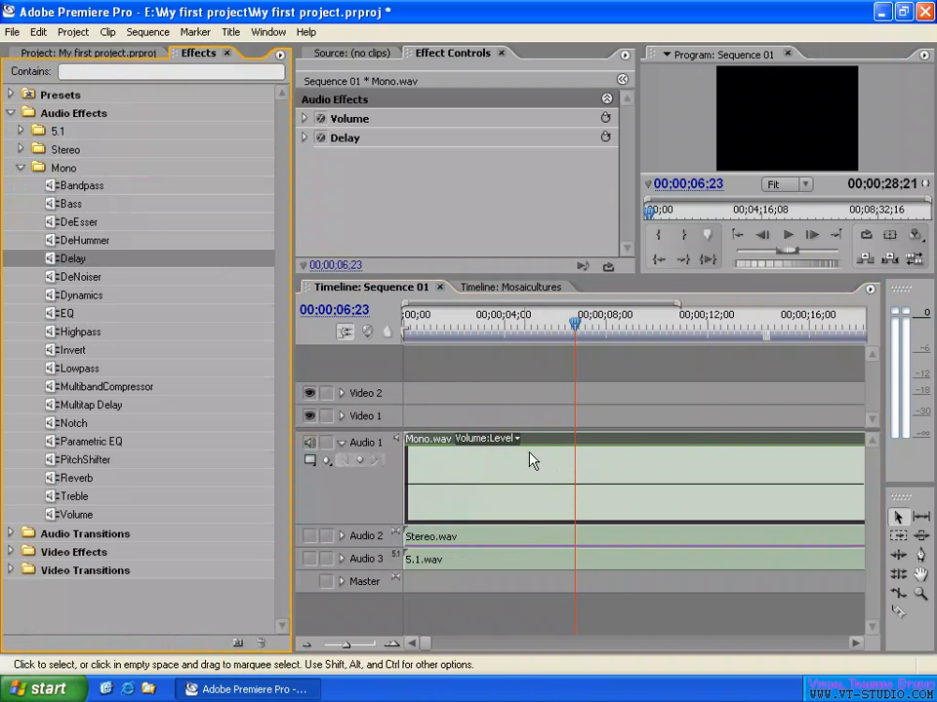
Show the Delay effect's Bypass graph on the Mono.wav clip, and switch the graph to Feedback.
click(488, 438)
mouse_move(503, 473)
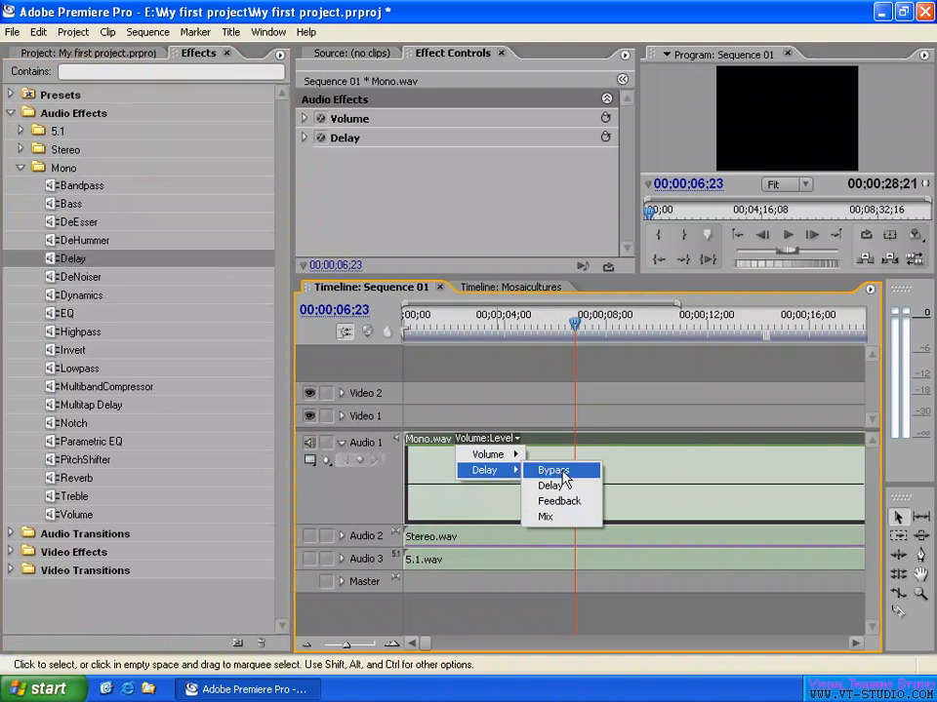
click(560, 474)
click(494, 440)
mouse_move(501, 473)
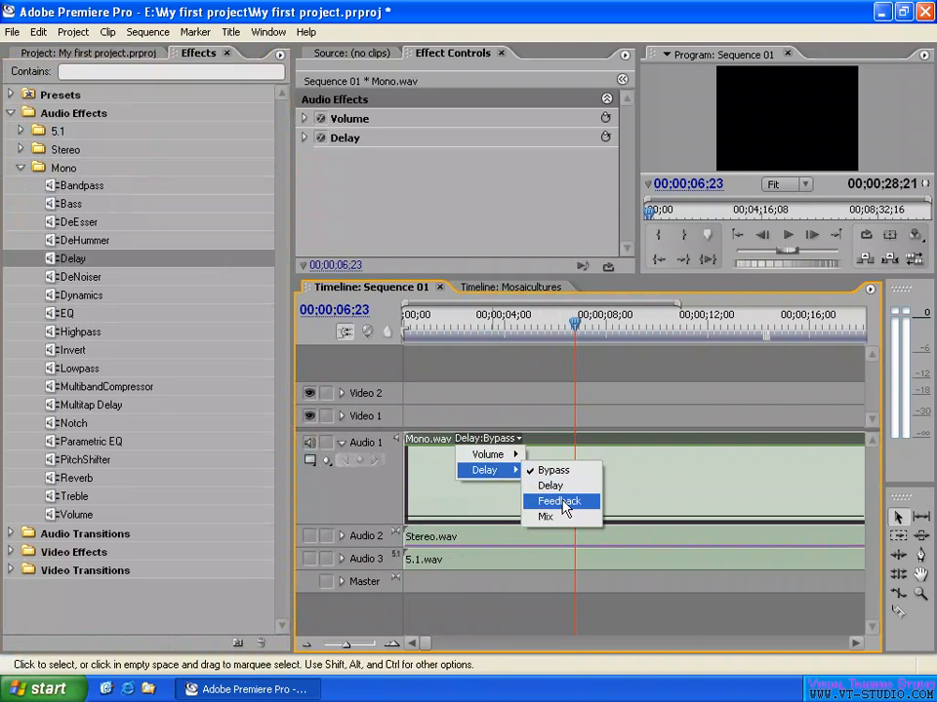
click(564, 504)
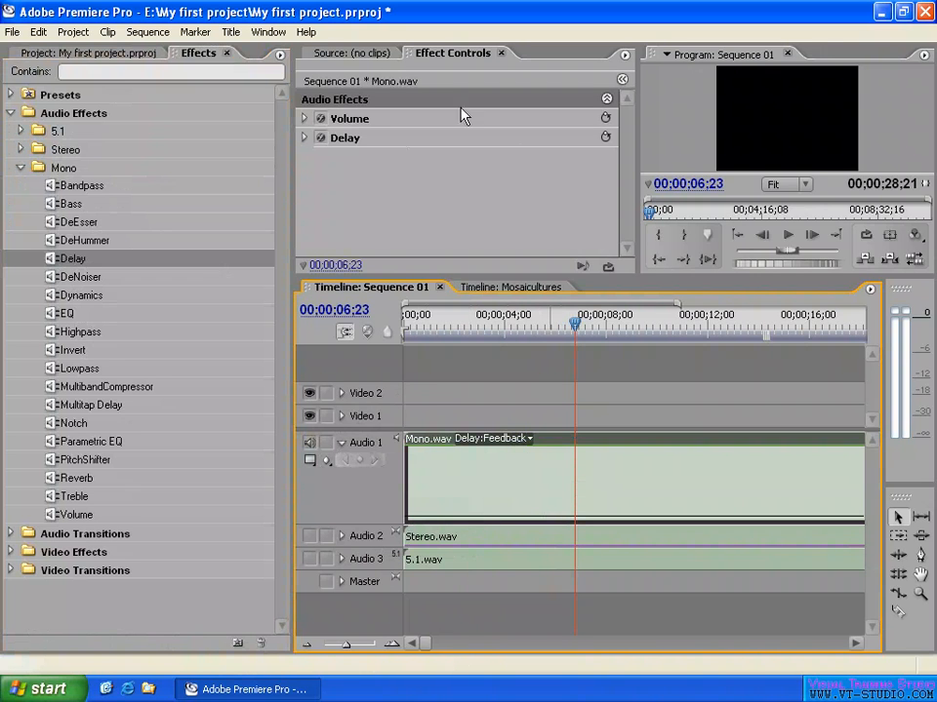
Animate the Delay Feedback on Mono.wav with keyframes at 00;00;06;23 and about 10 and 12 seconds, raising the middle one into a peak.
click(304, 138)
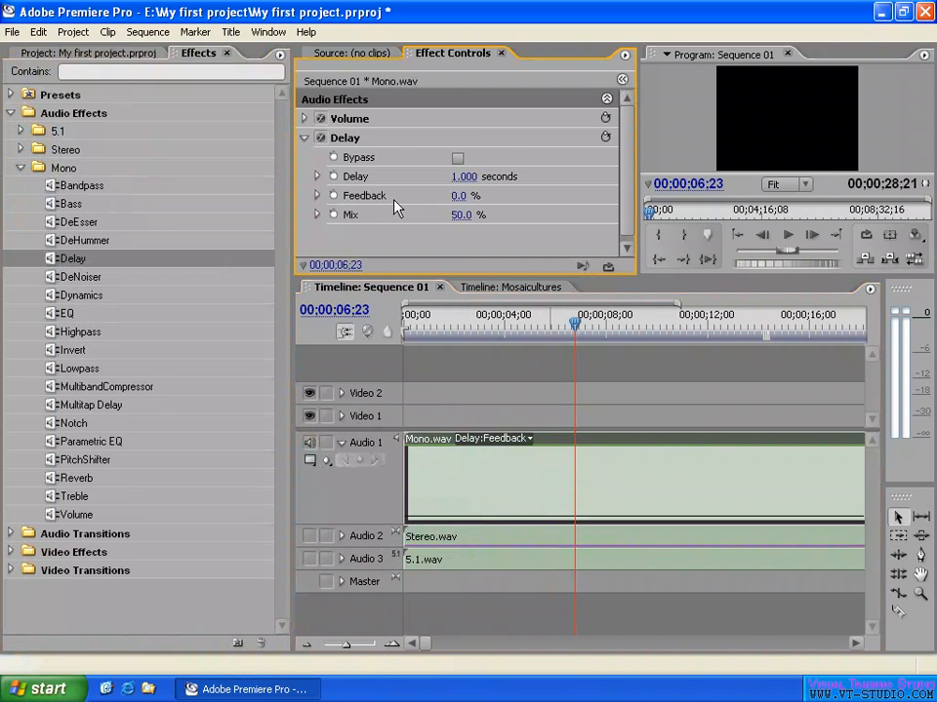
click(333, 196)
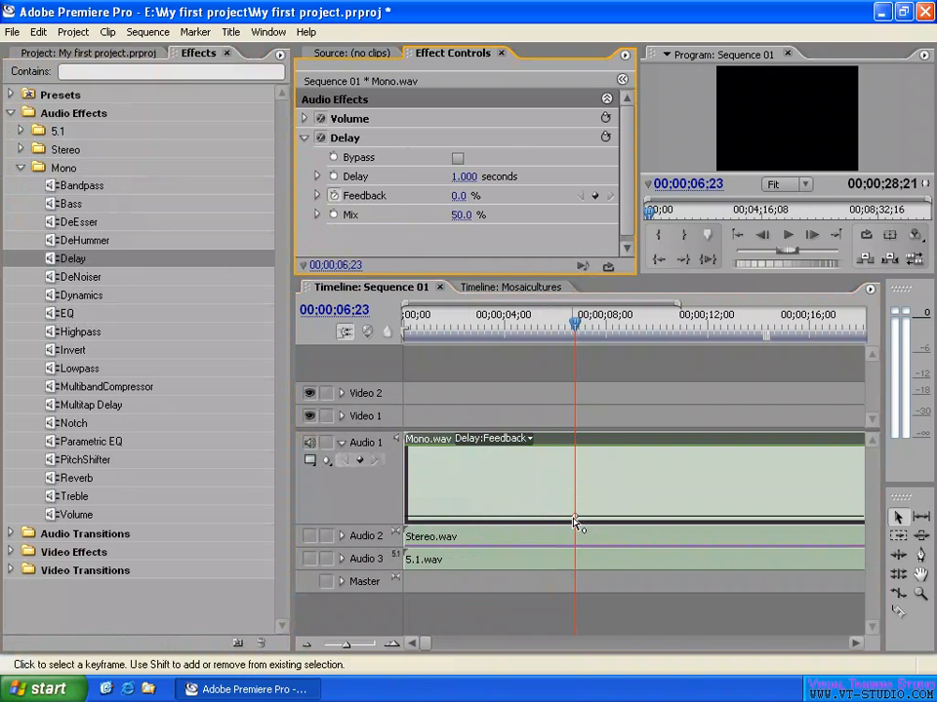
ctrl+click(651, 517)
ctrl+click(712, 517)
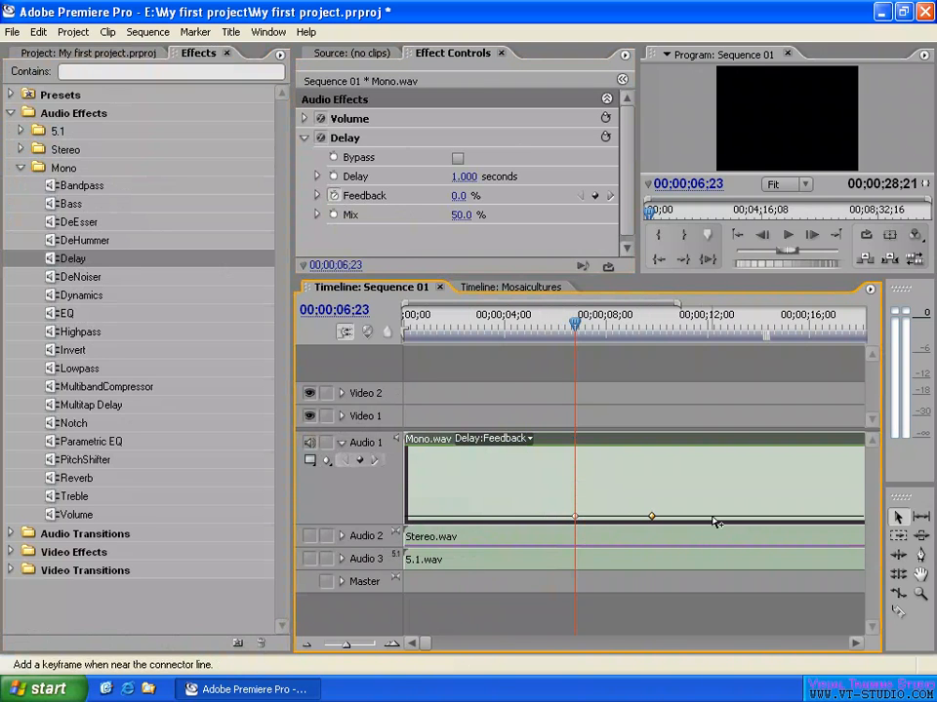
drag(652, 517, 646, 487)
Play the sequence from 00;00;05;18 to 00;00;13;21 to hear the animated Delay Feedback.
click(546, 333)
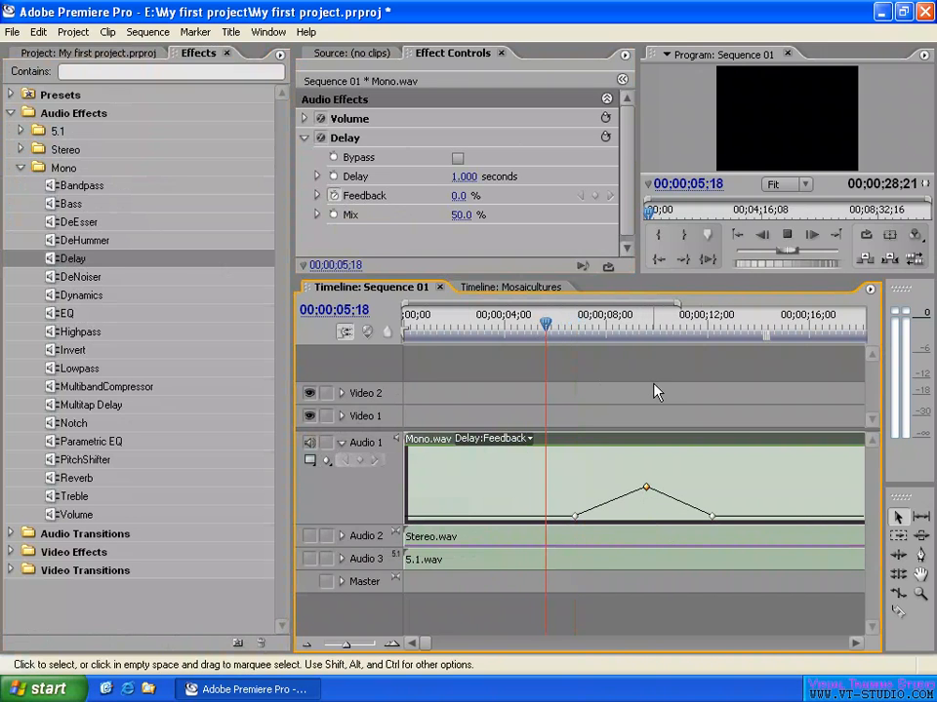
key(space)
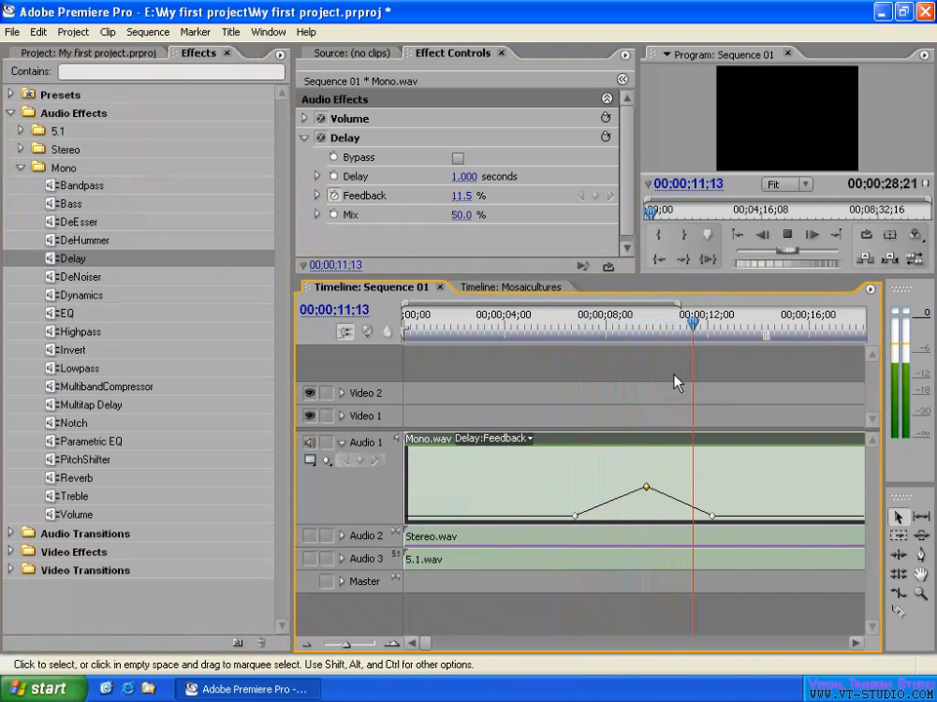
key(space)
Examine the Delay parameters available for the Mono.wav clip's keyframe graph, and reselect the clip.
click(507, 439)
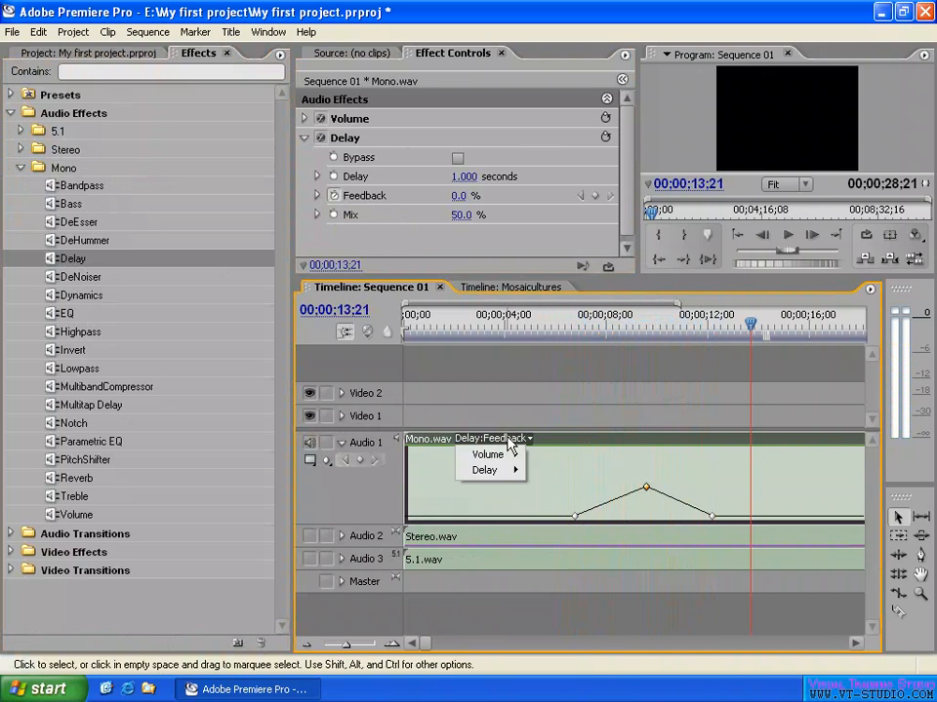
mouse_move(499, 474)
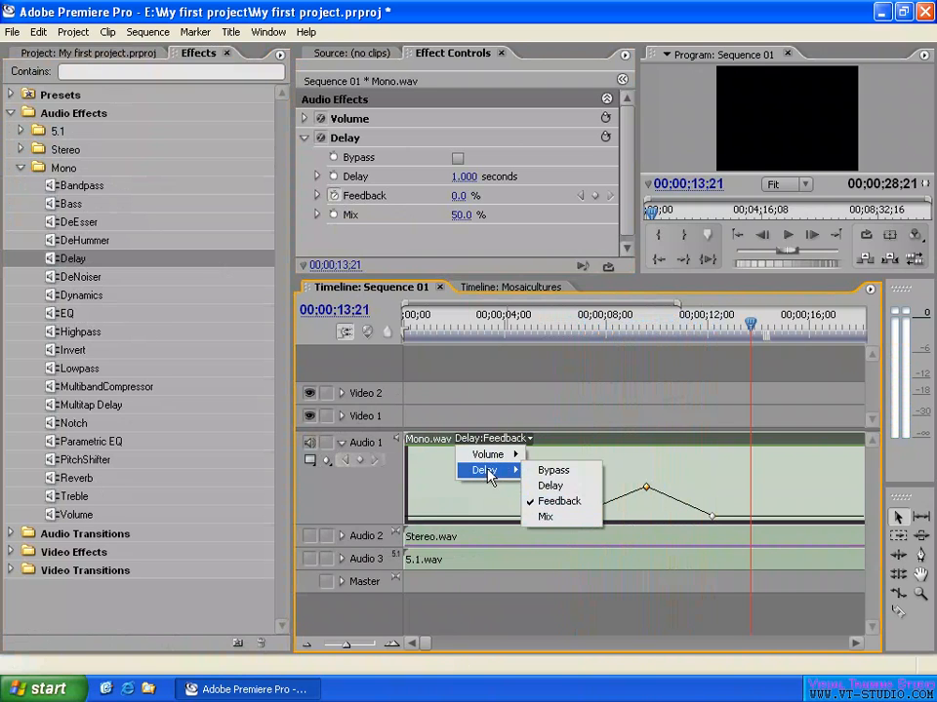
click(502, 374)
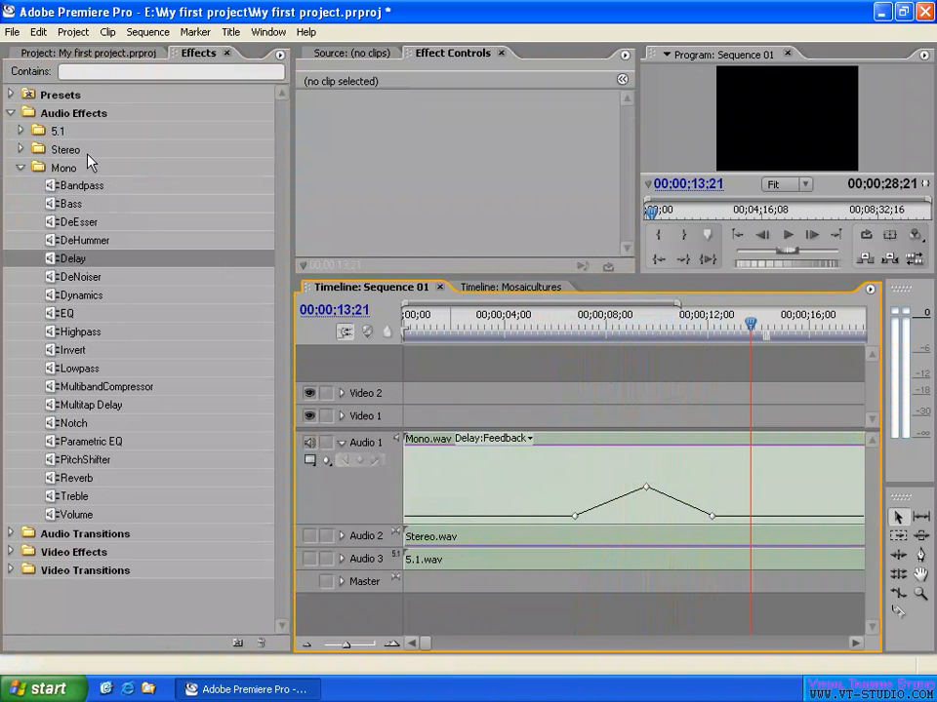
click(613, 486)
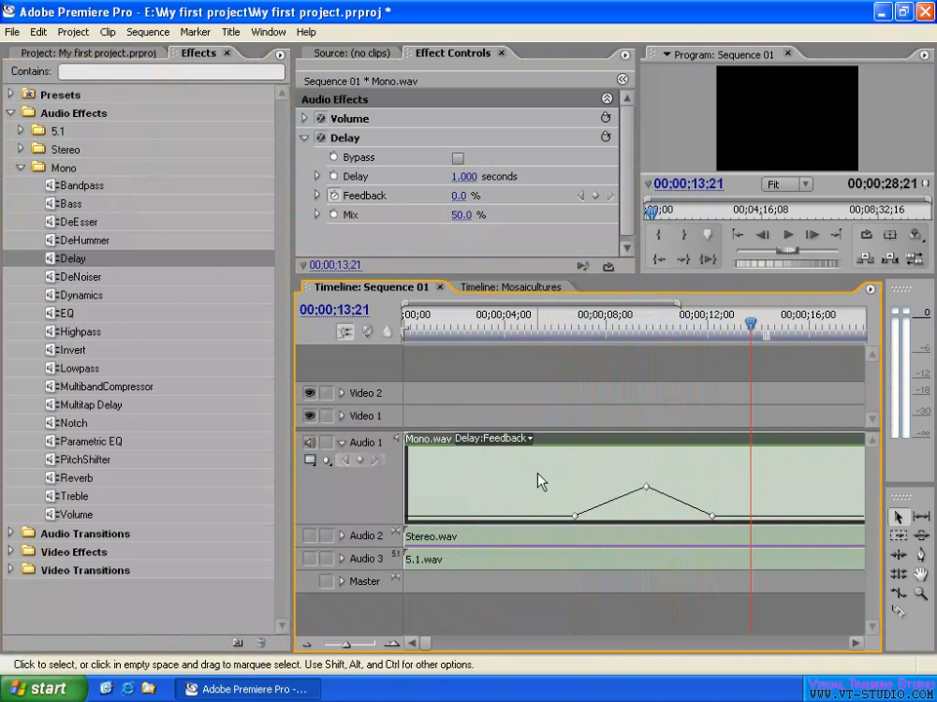
Open the Audio Mixer for Sequence 01, expand its effects and sends area, and undock it as a taller floating window.
click(268, 32)
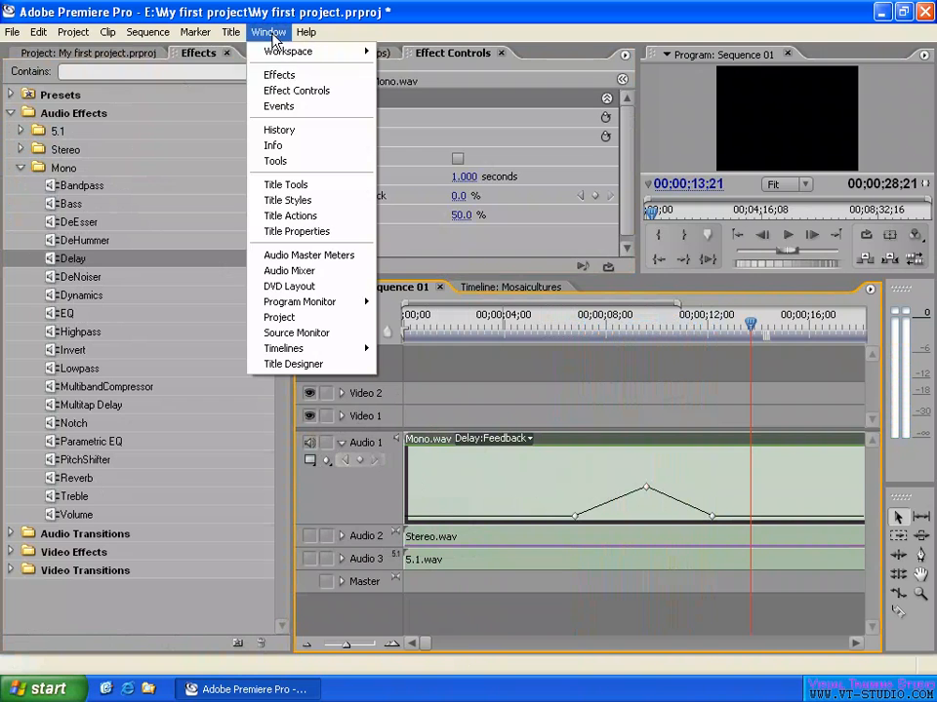
click(310, 278)
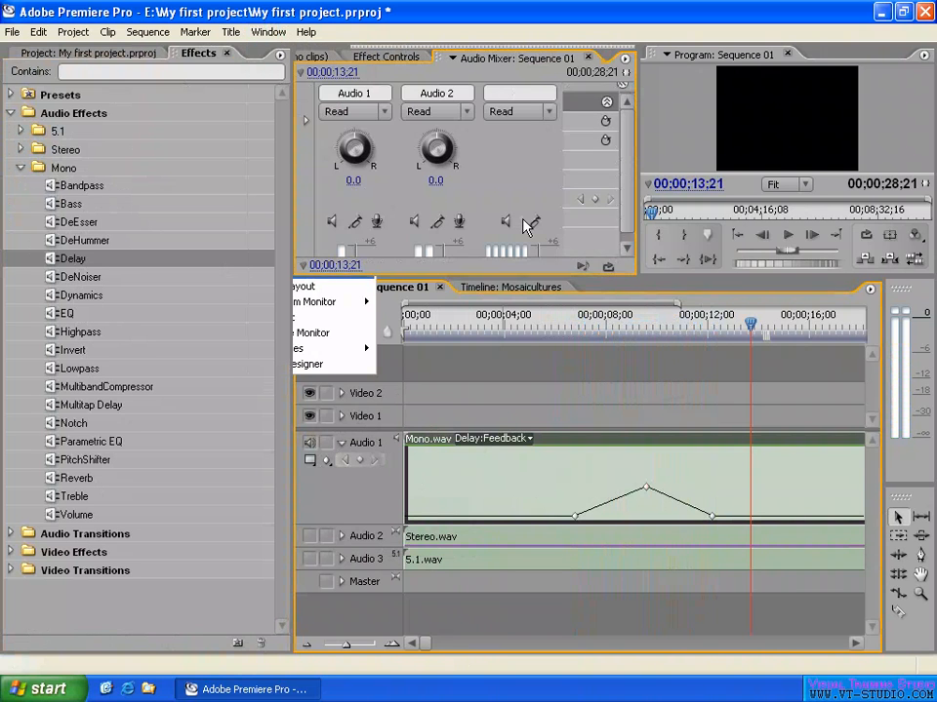
mouse_move(625, 115)
mouse_down()
mouse_move(626, 122)
mouse_move(625, 100)
mouse_up()
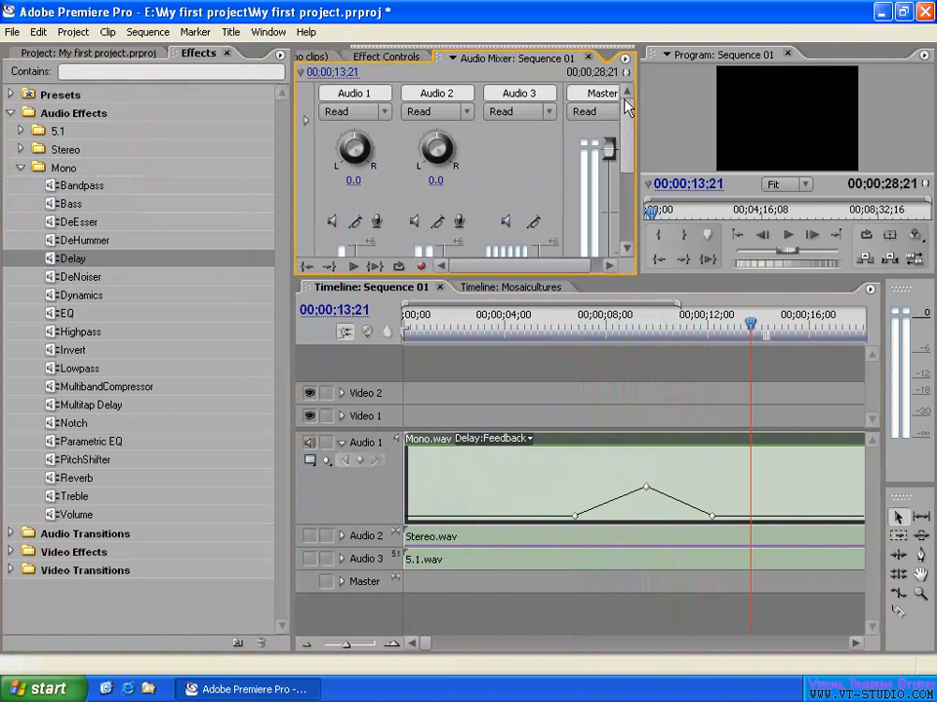
click(306, 125)
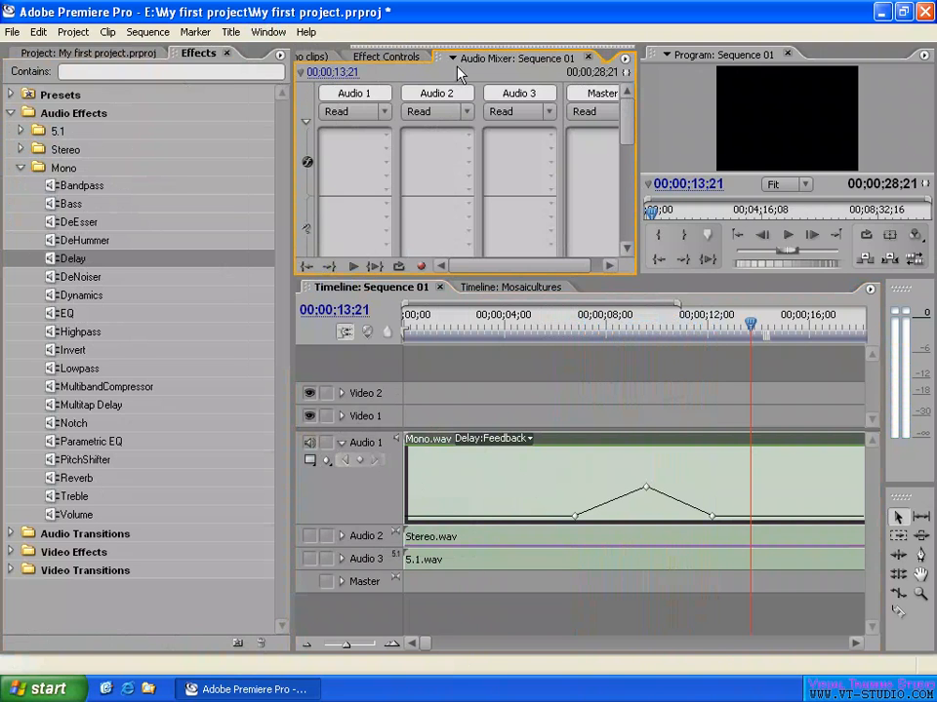
drag(444, 61, 192, 88)
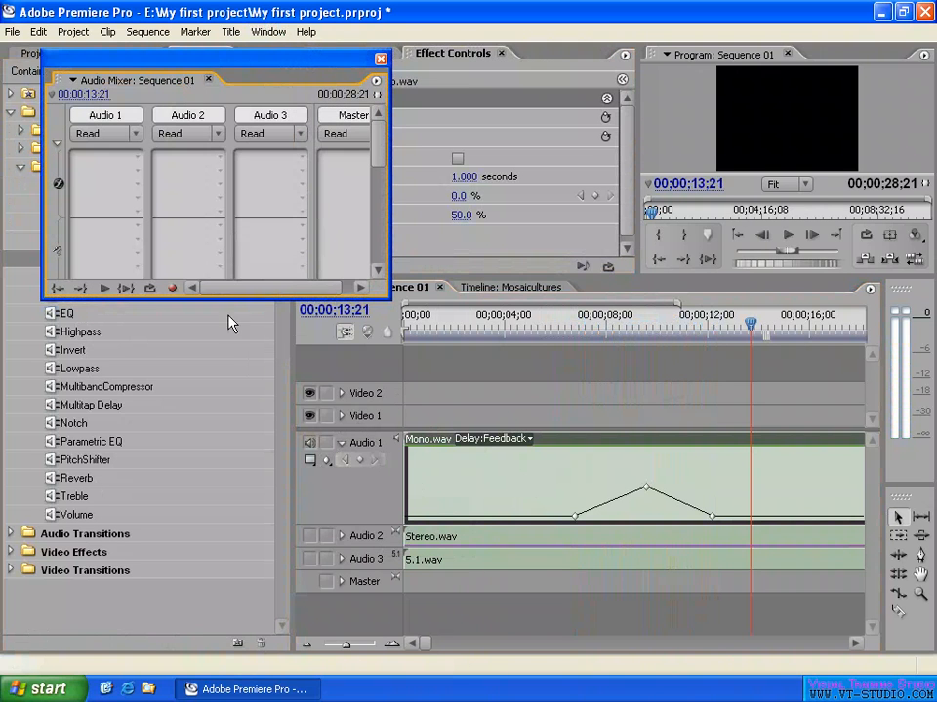
drag(222, 299, 194, 627)
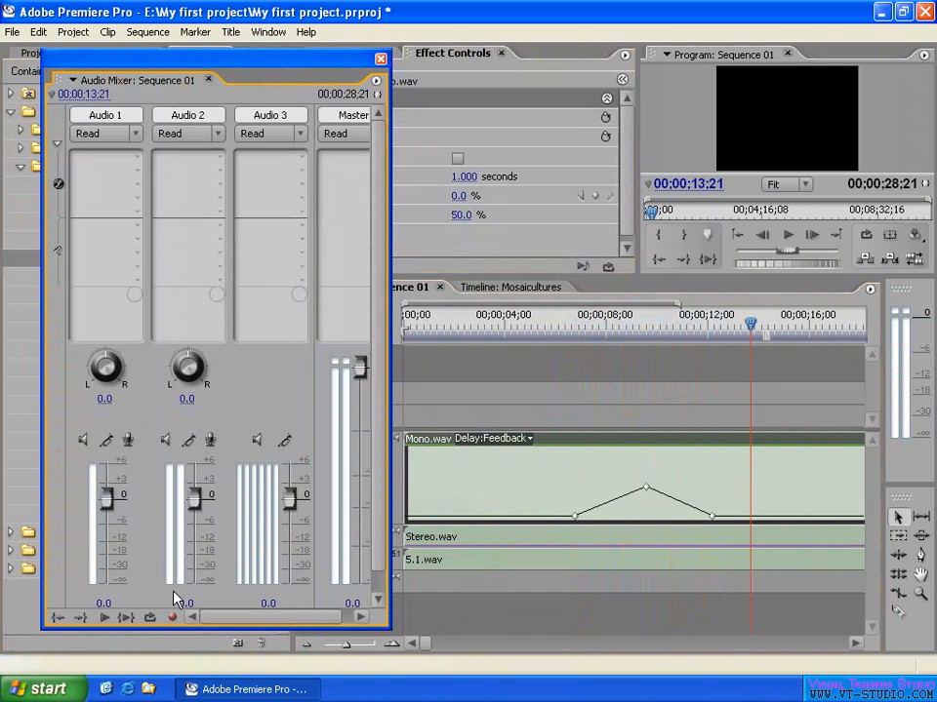
Examine the effects available for the Audio 1 track, and collapse and re-expand the mixer's effects and sends area.
click(138, 157)
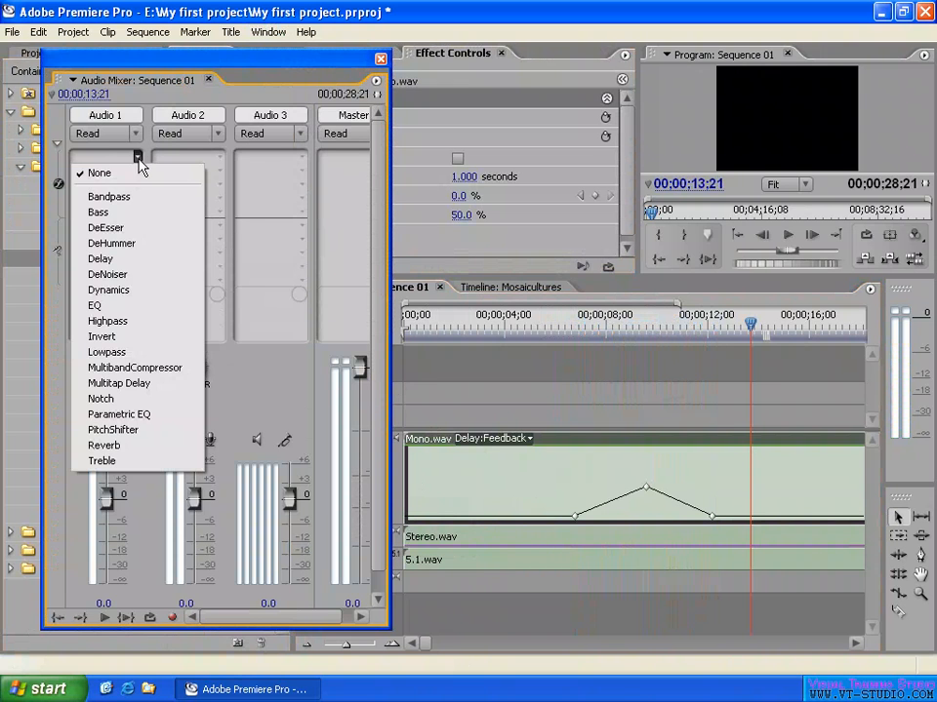
click(59, 105)
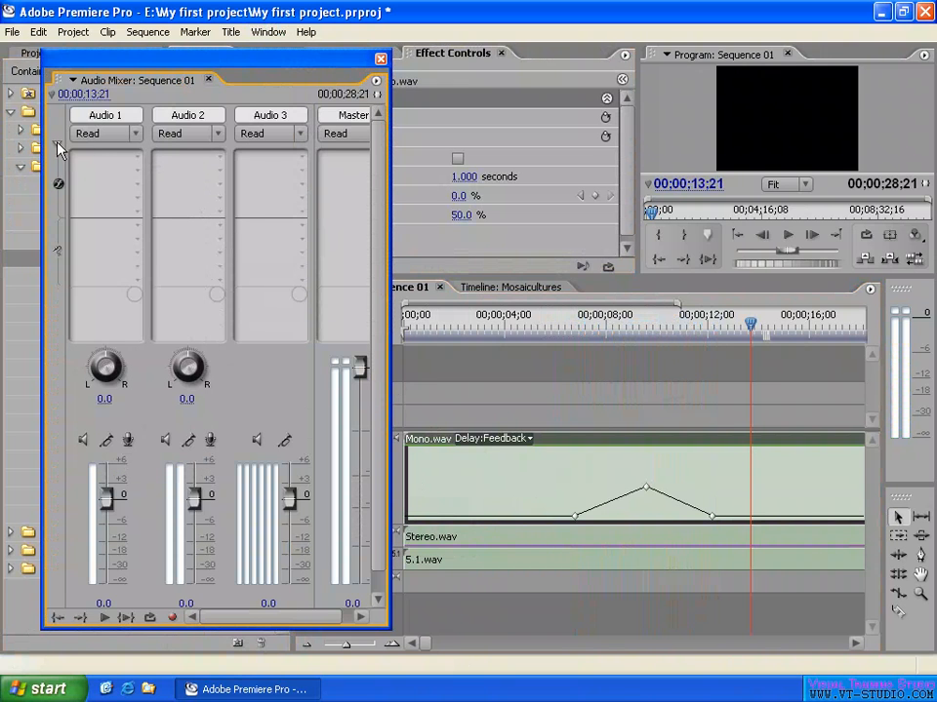
click(57, 144)
click(57, 145)
click(56, 145)
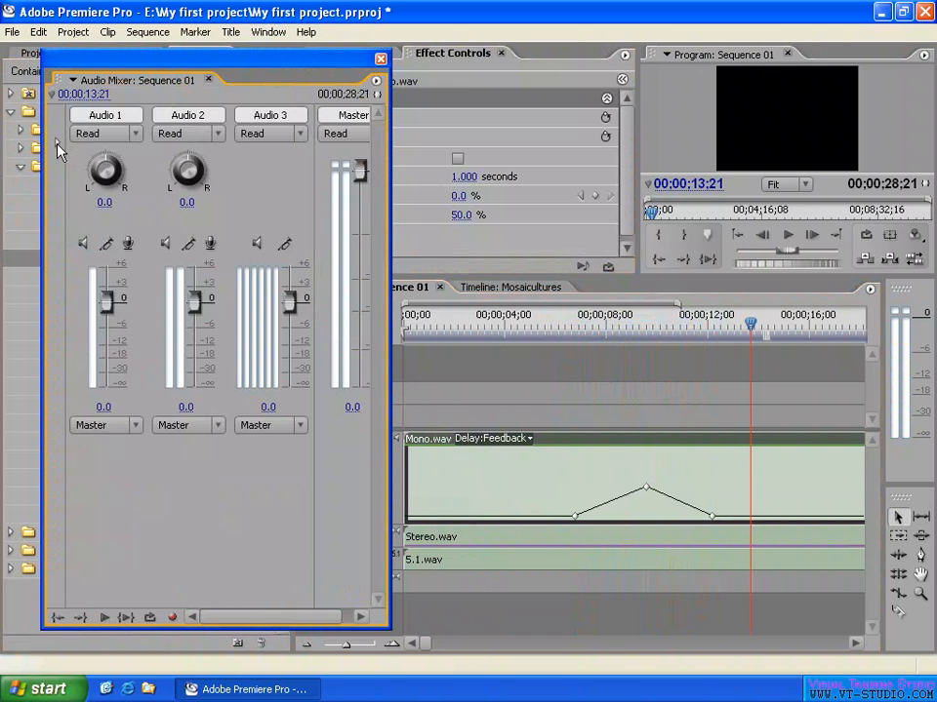
click(56, 145)
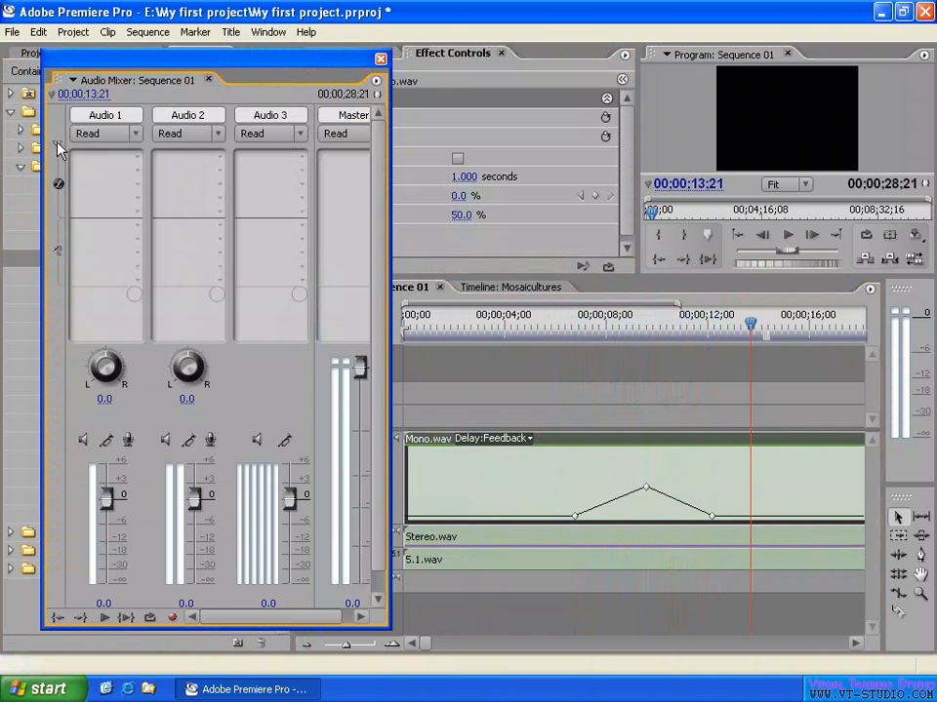
click(137, 157)
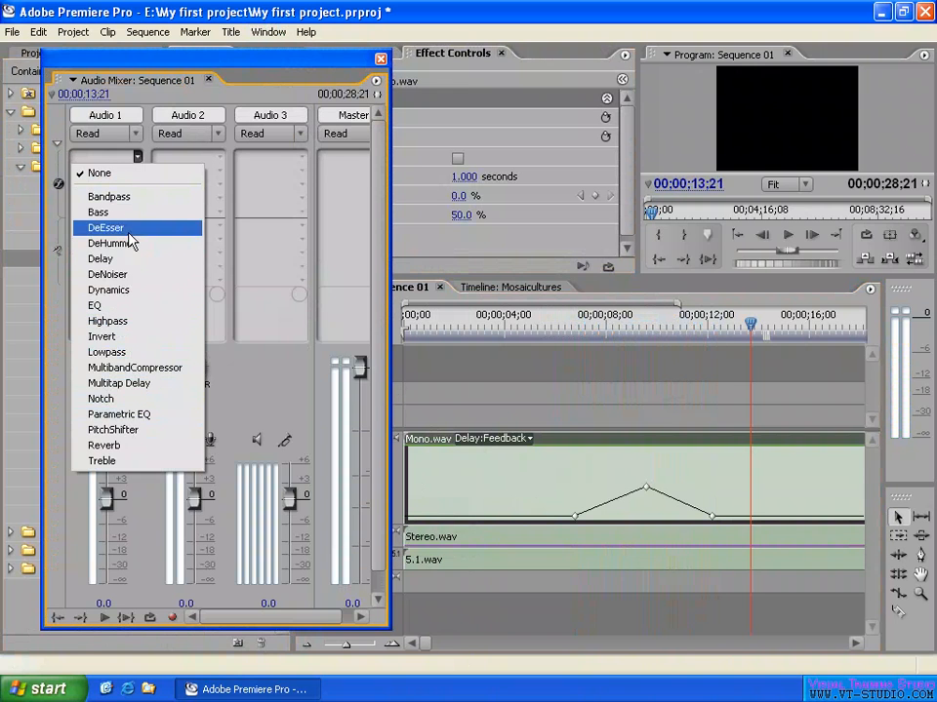
Add the DeHummer effect to the Audio 1 track in the Audio Mixer, and close the mixer window.
drag(146, 57, 430, 46)
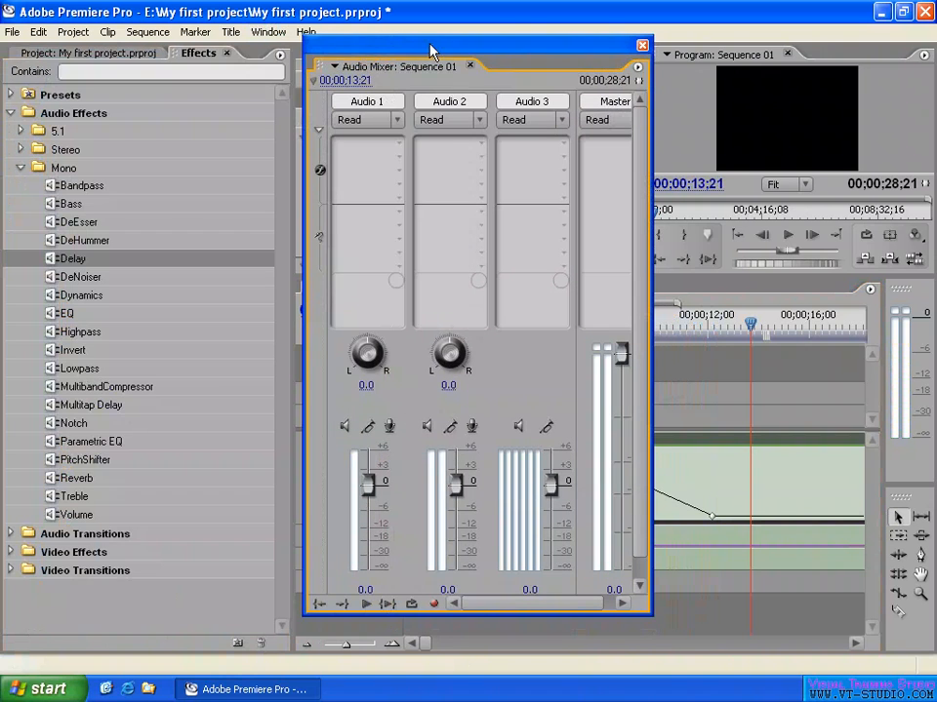
click(398, 143)
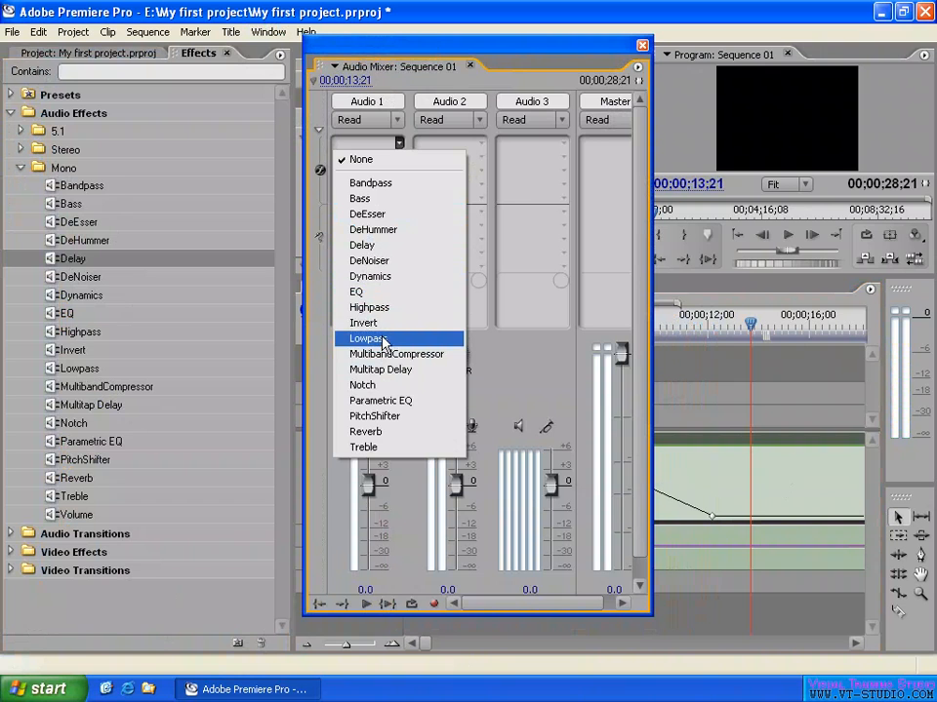
click(399, 234)
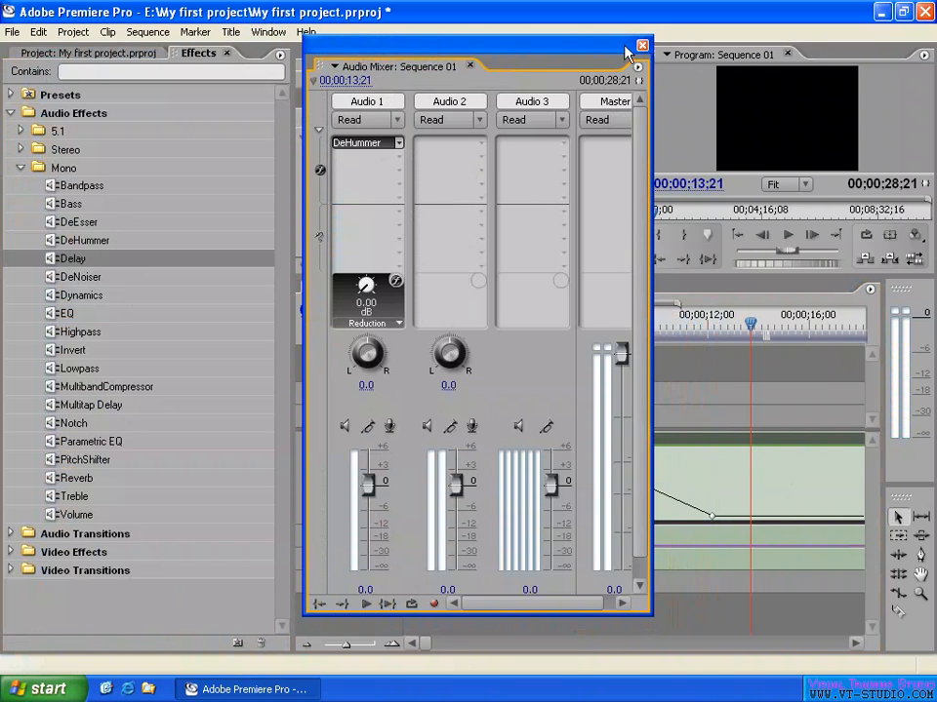
drag(629, 44, 605, 46)
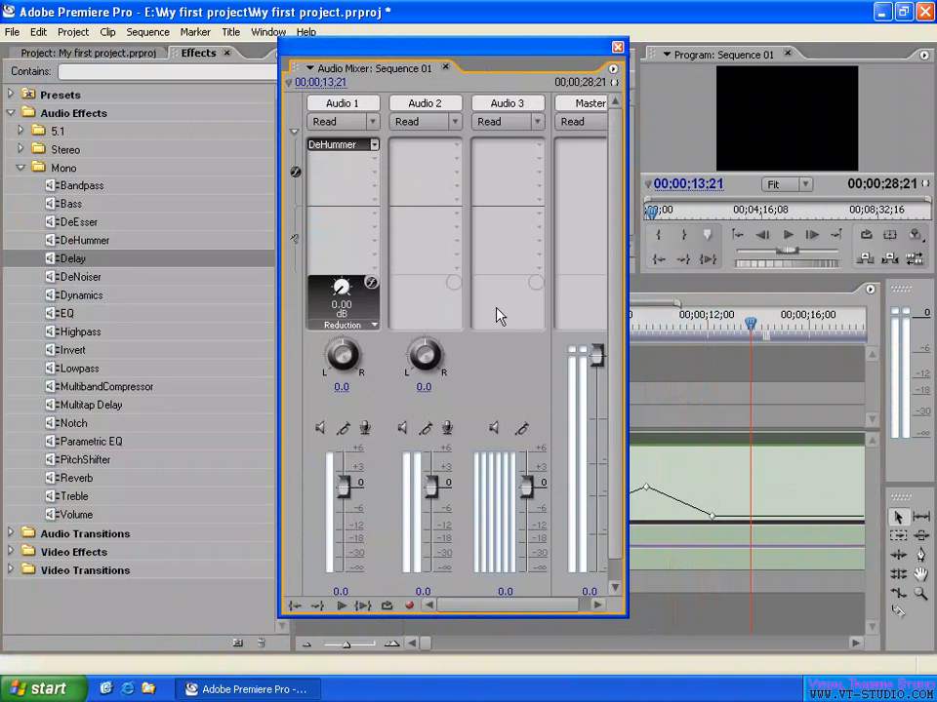
click(619, 49)
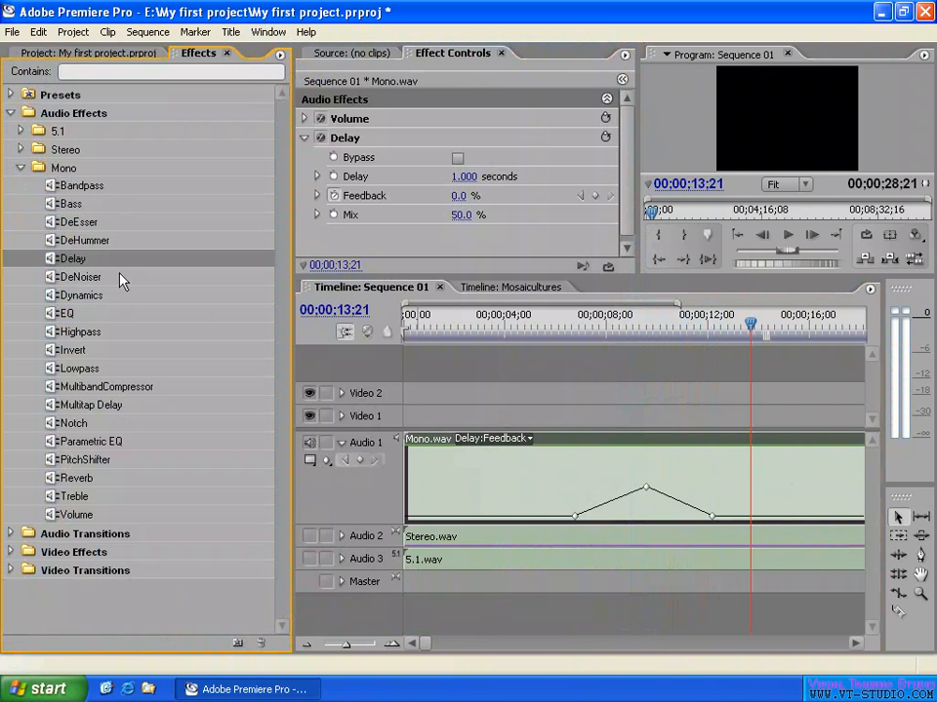
Review the Delay parameters for Mono.wav's keyframe graph, and raise the middle Feedback keyframe to a higher peak.
click(527, 438)
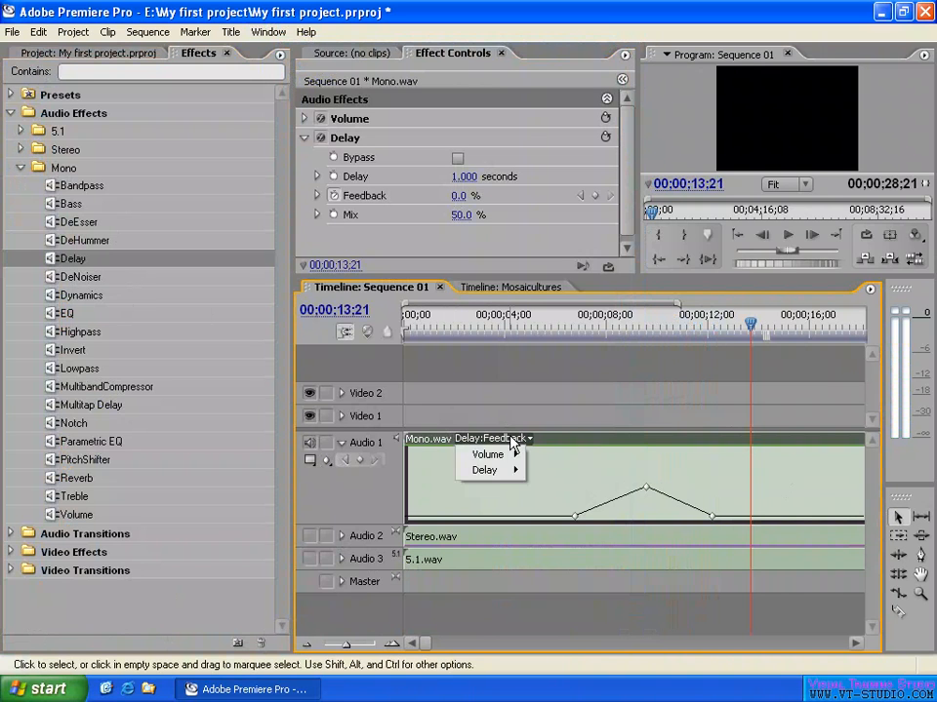
mouse_move(500, 478)
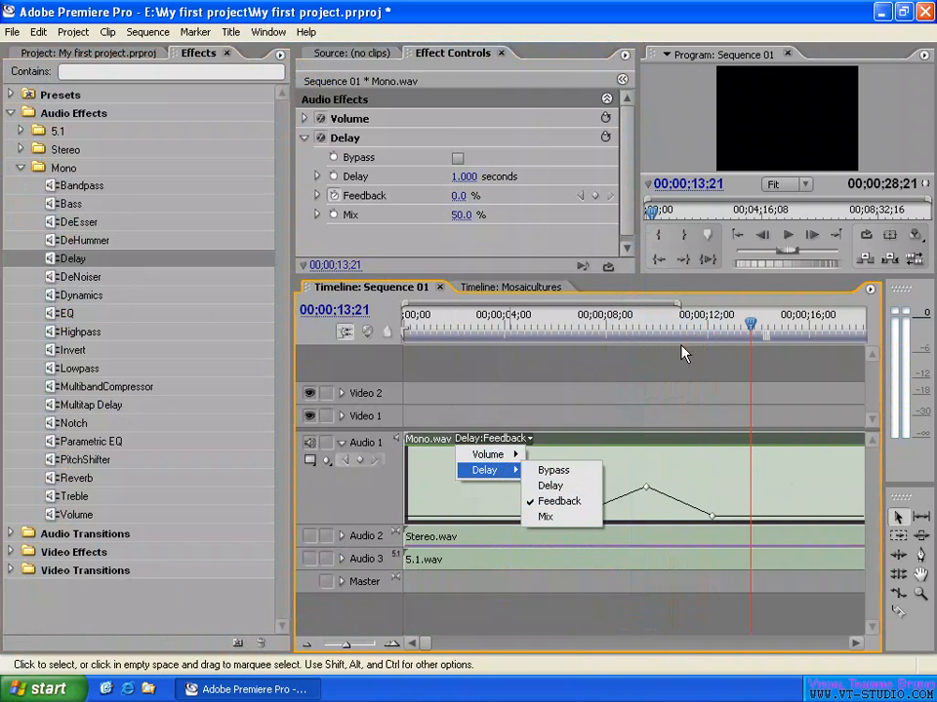
click(675, 368)
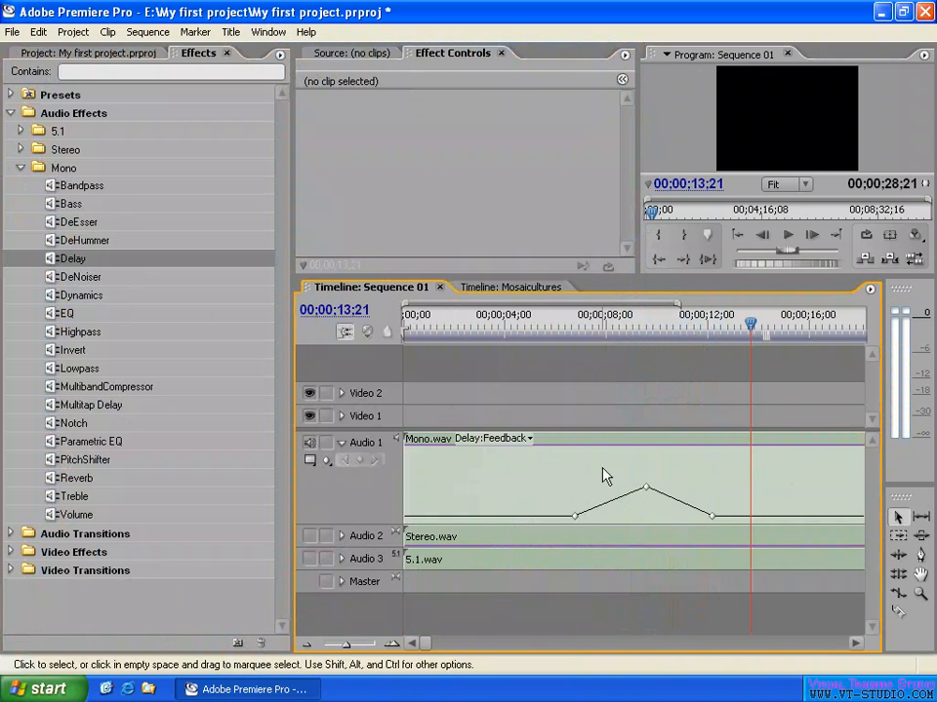
drag(645, 486, 645, 469)
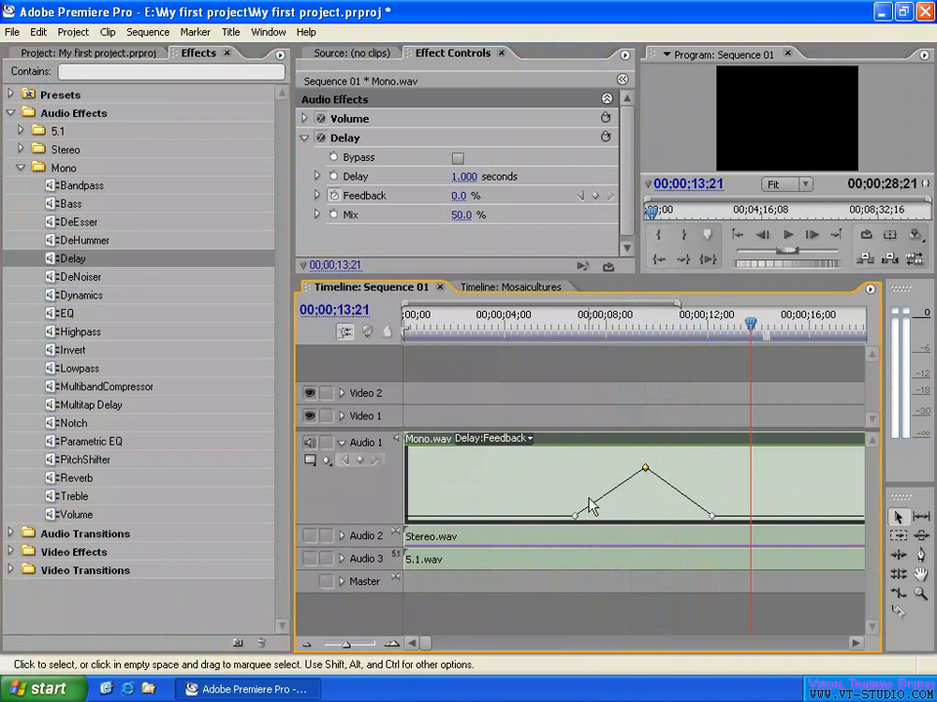
Show track keyframes on Audio 1, and set the track graph to the DeHummer effect's Frequency.
click(327, 460)
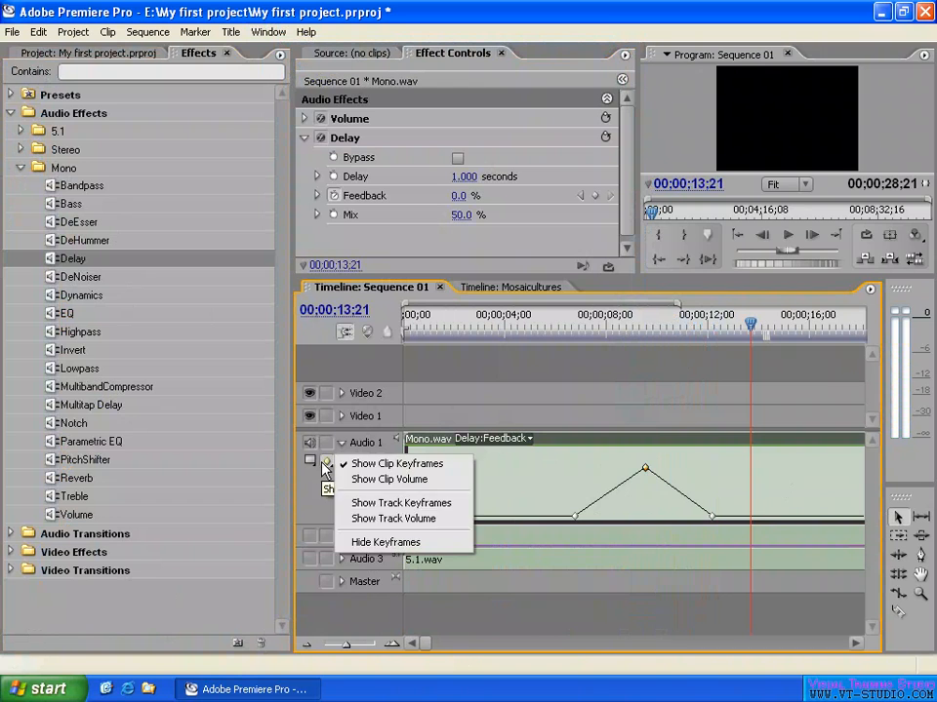
click(422, 507)
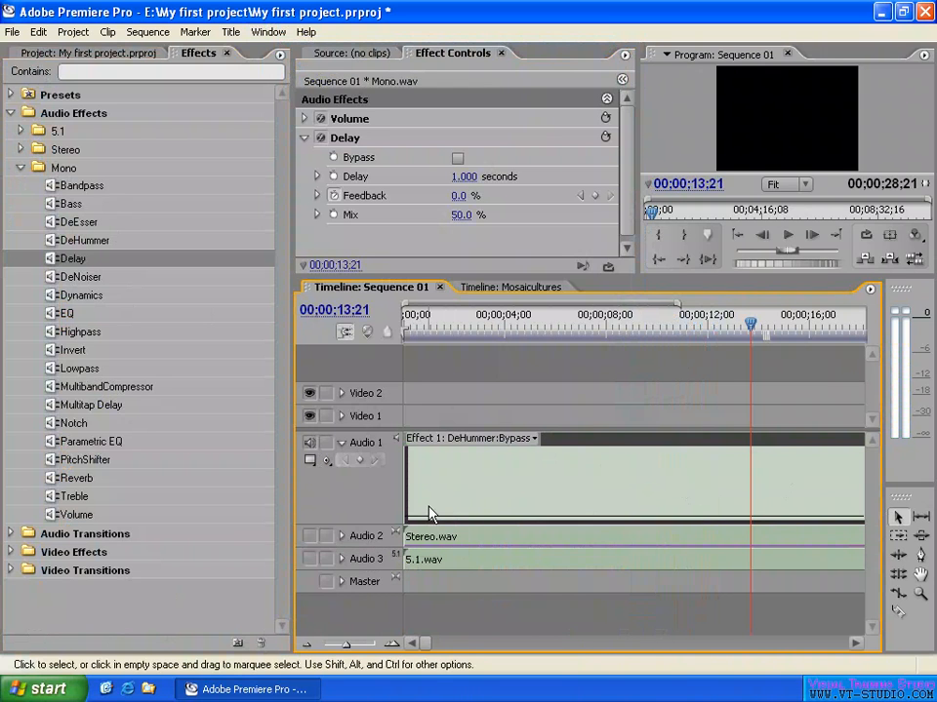
click(517, 439)
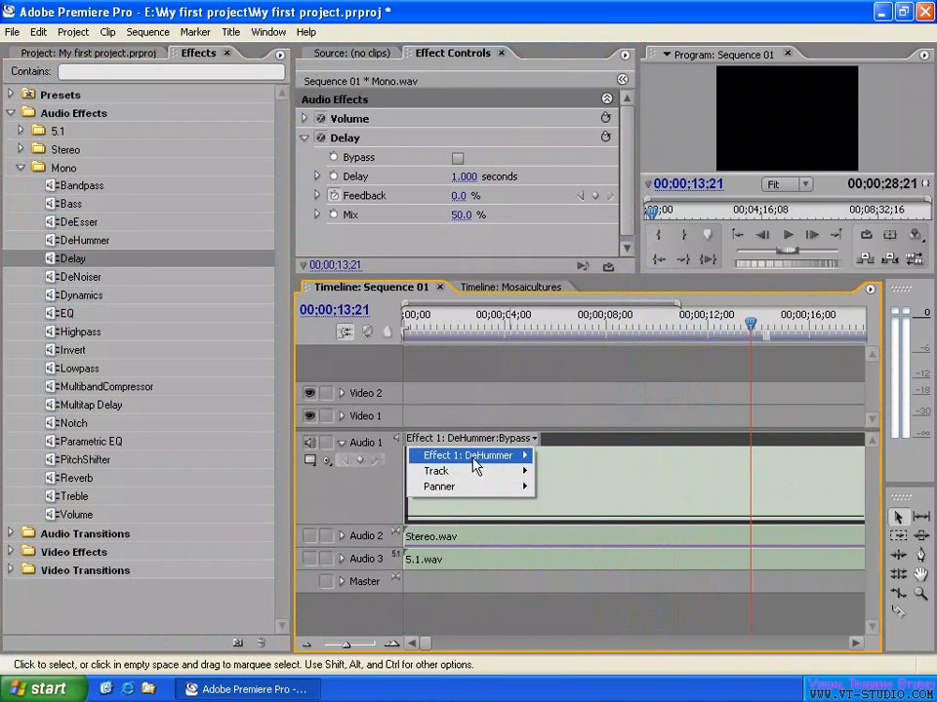
mouse_move(487, 468)
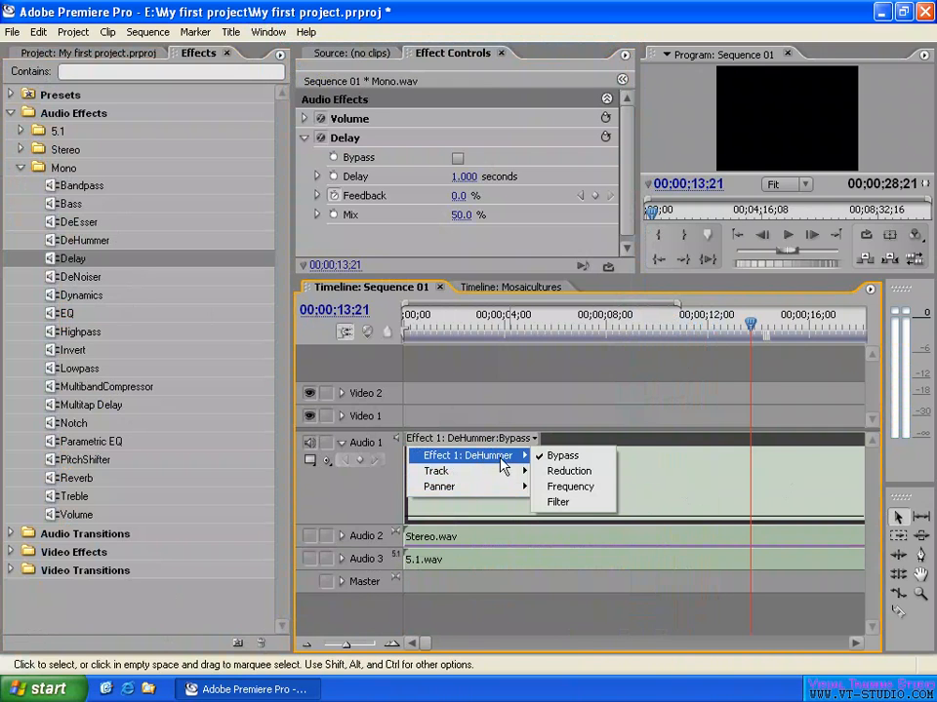
click(574, 496)
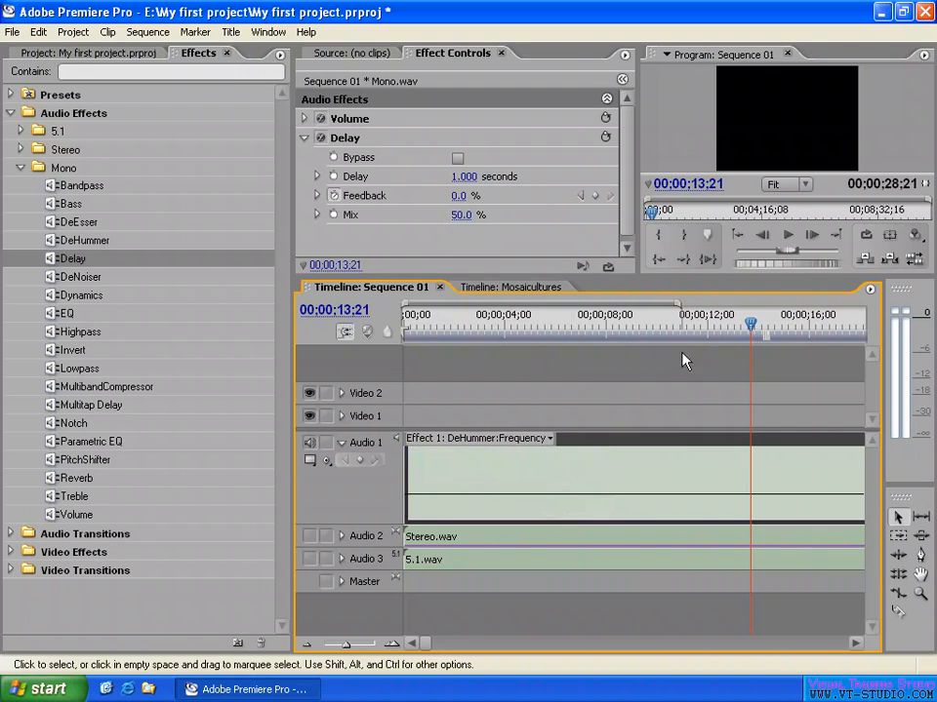
Add DeHummer Frequency track keyframes at about 5.5, 10 and 14.5 seconds, raising the middle one into a peak.
click(543, 498)
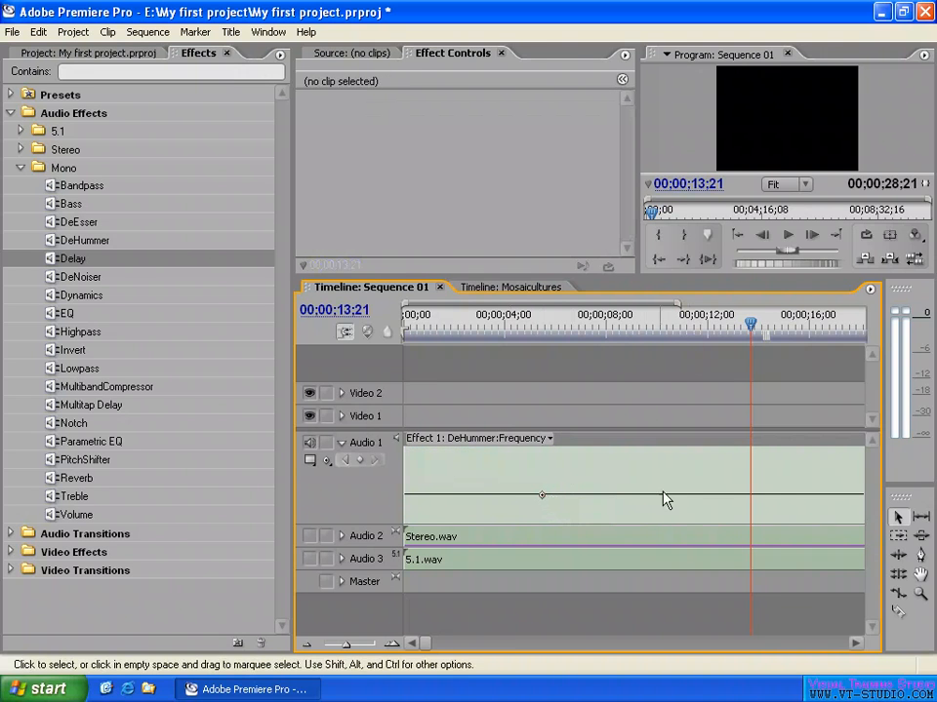
ctrl+click(655, 496)
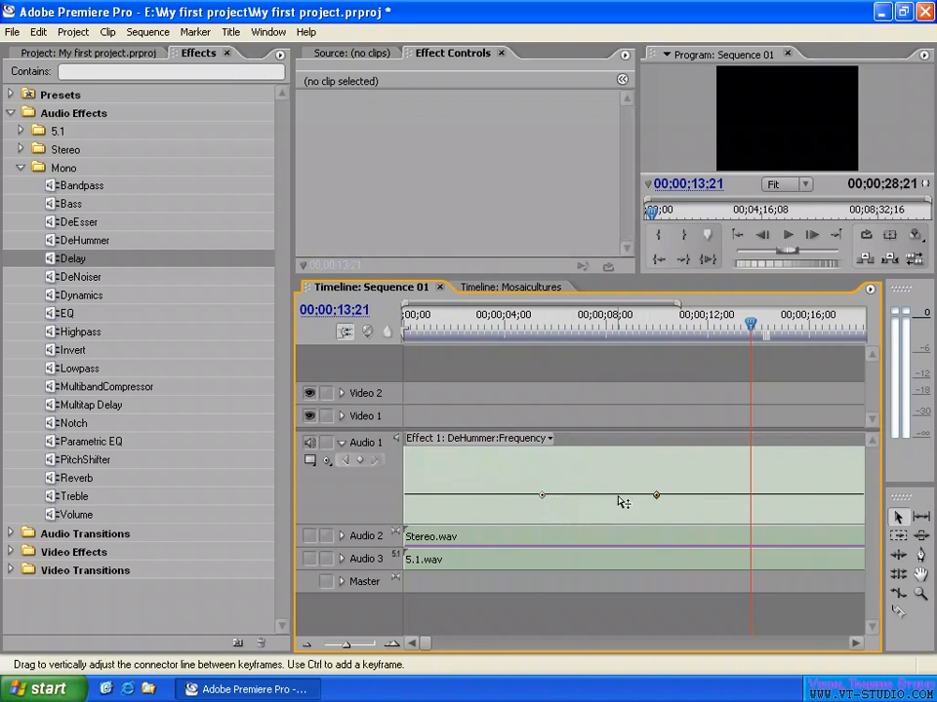
ctrl+click(777, 495)
drag(656, 496, 657, 462)
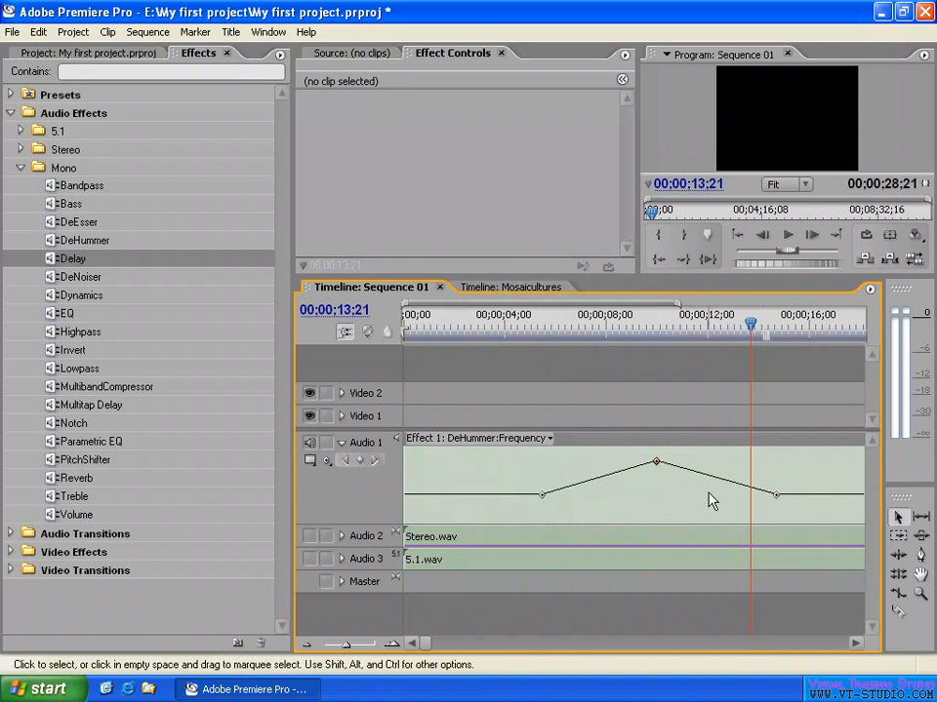
Place the playhead at 00;00;04;14, just before the first Frequency keyframe, and select the Mono.wav clip.
key(minus)
key(minus)
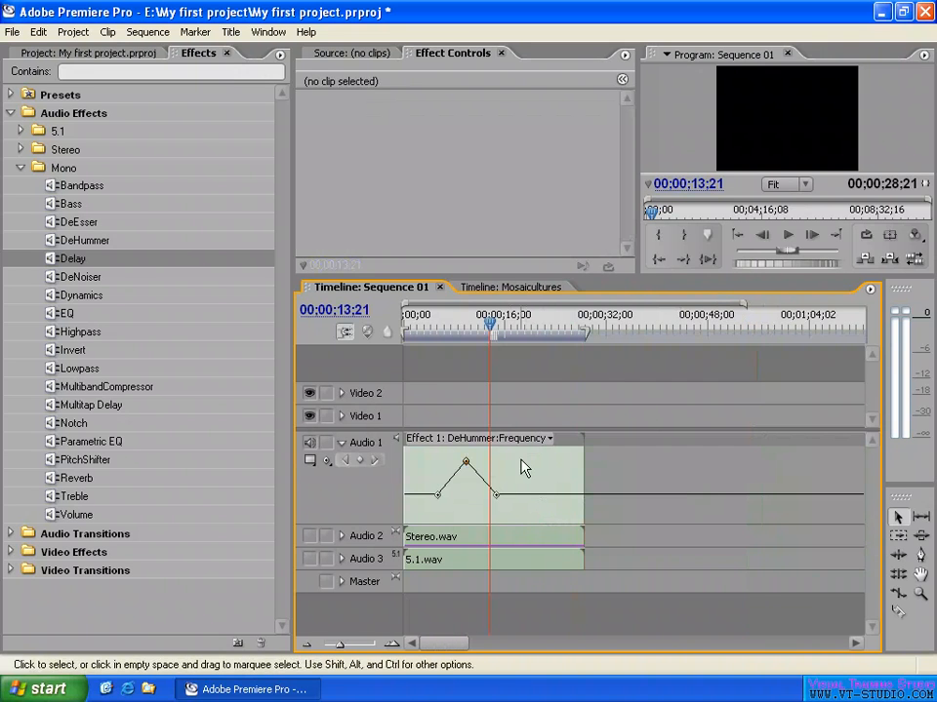
drag(419, 326, 432, 327)
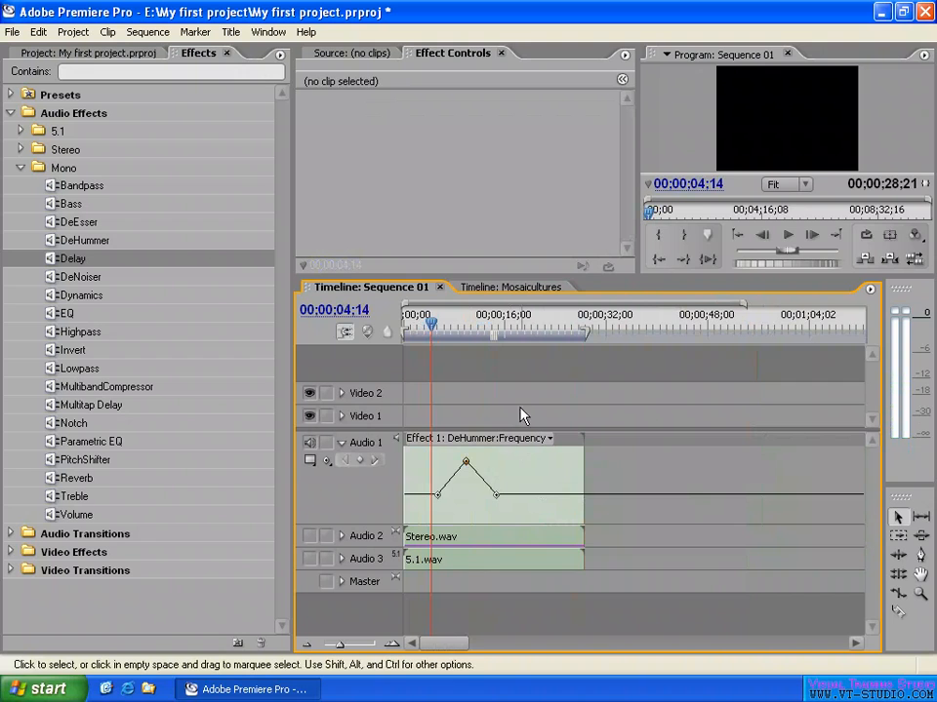
click(524, 477)
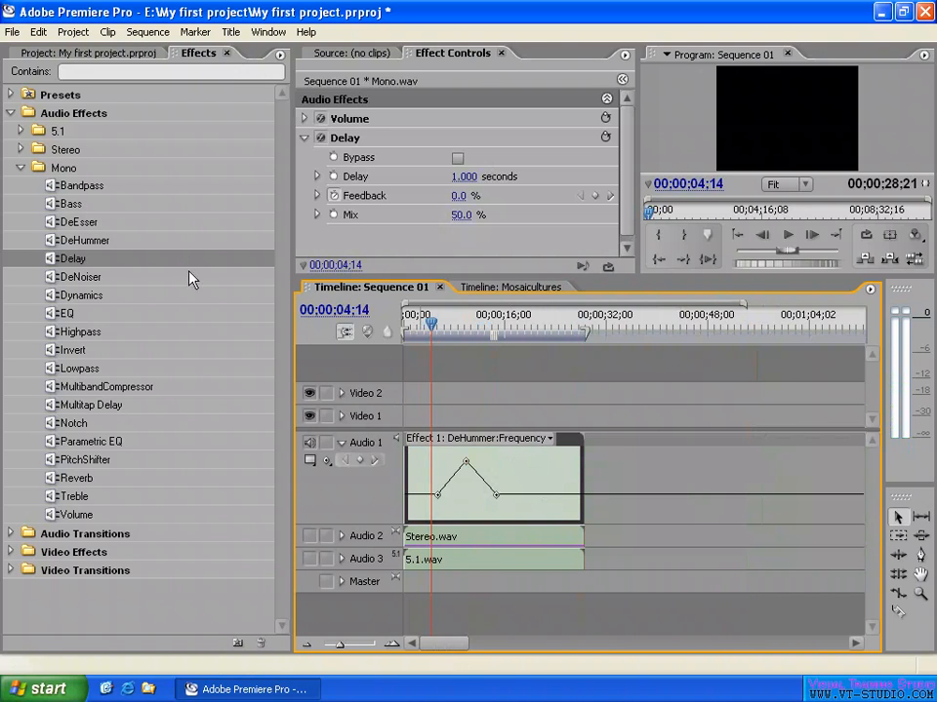
Hide the keyframes on Audio 1, and move the Mono.wav clip so it starts at about 35 seconds.
click(327, 461)
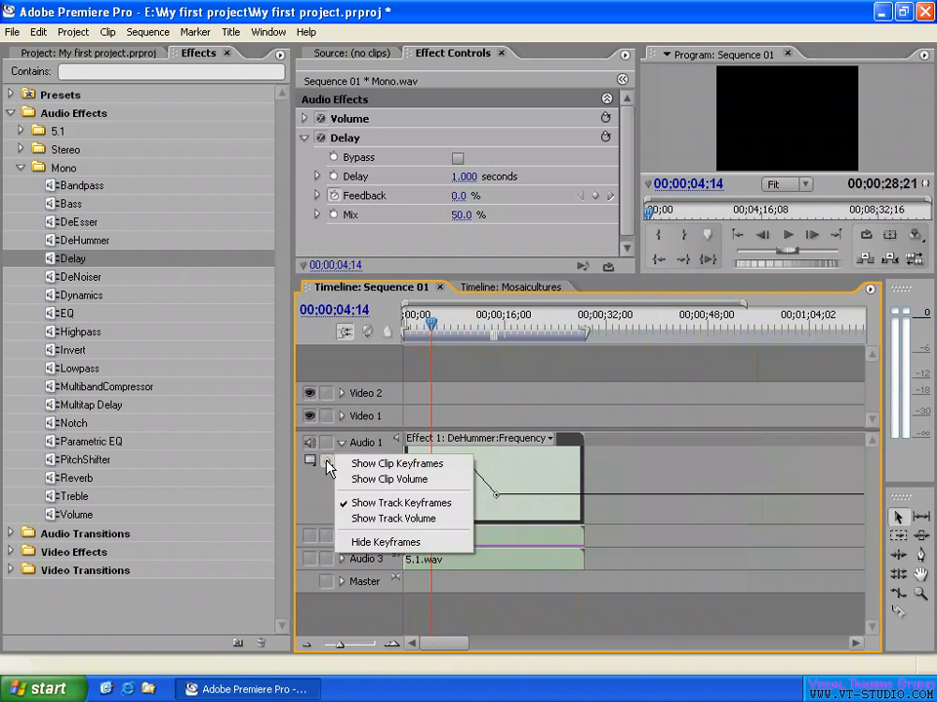
click(355, 540)
drag(527, 478, 721, 487)
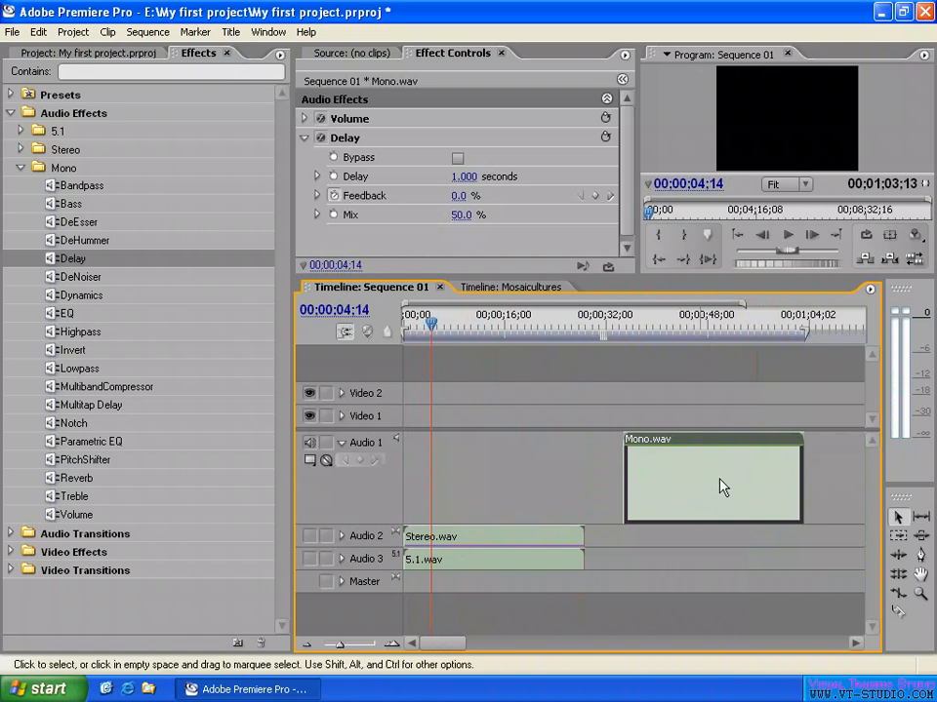
Show the track keyframes on Audio 1 again, and scrub the playhead past them to 00;00;20;02.
click(327, 460)
click(386, 502)
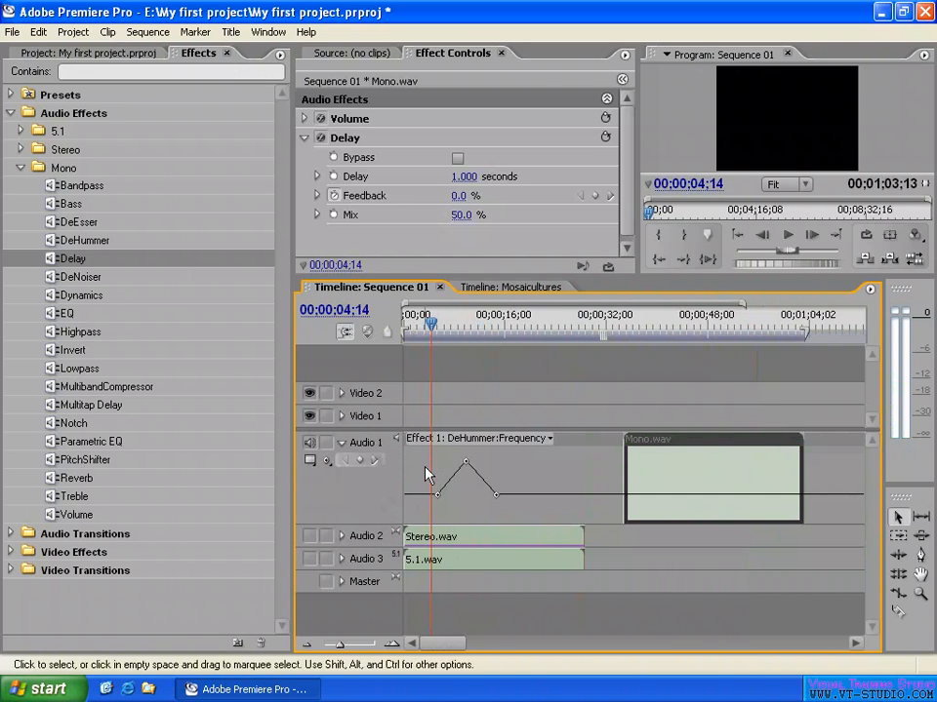
drag(429, 318, 530, 325)
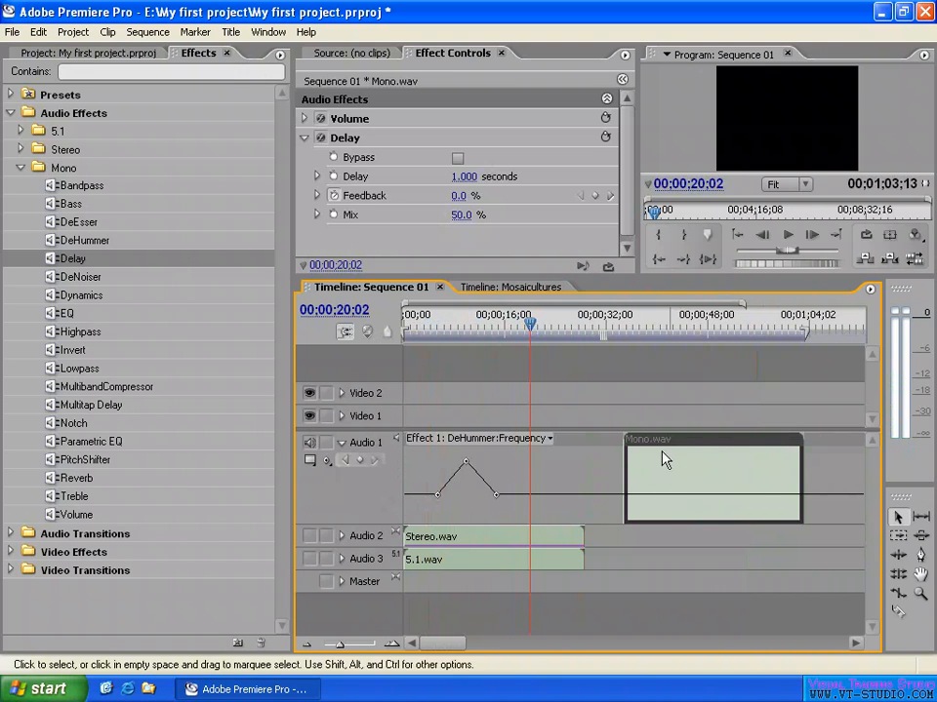
Show the clip keyframes on Audio 1, shift Mono.wav about 2 seconds later, and move its last Delay Feedback keyframe later and higher.
click(326, 463)
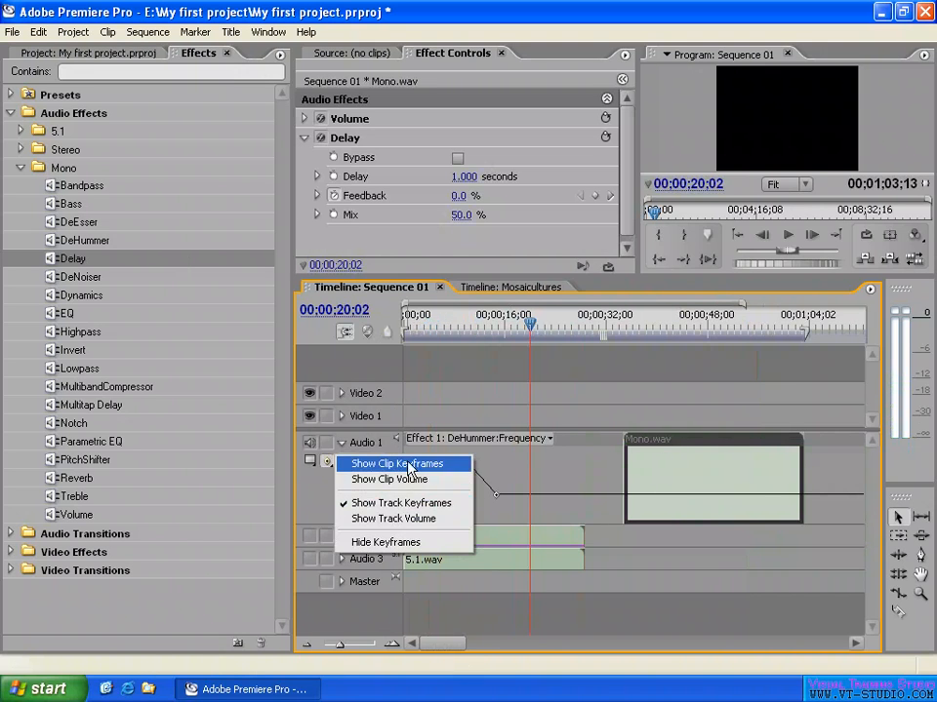
click(385, 464)
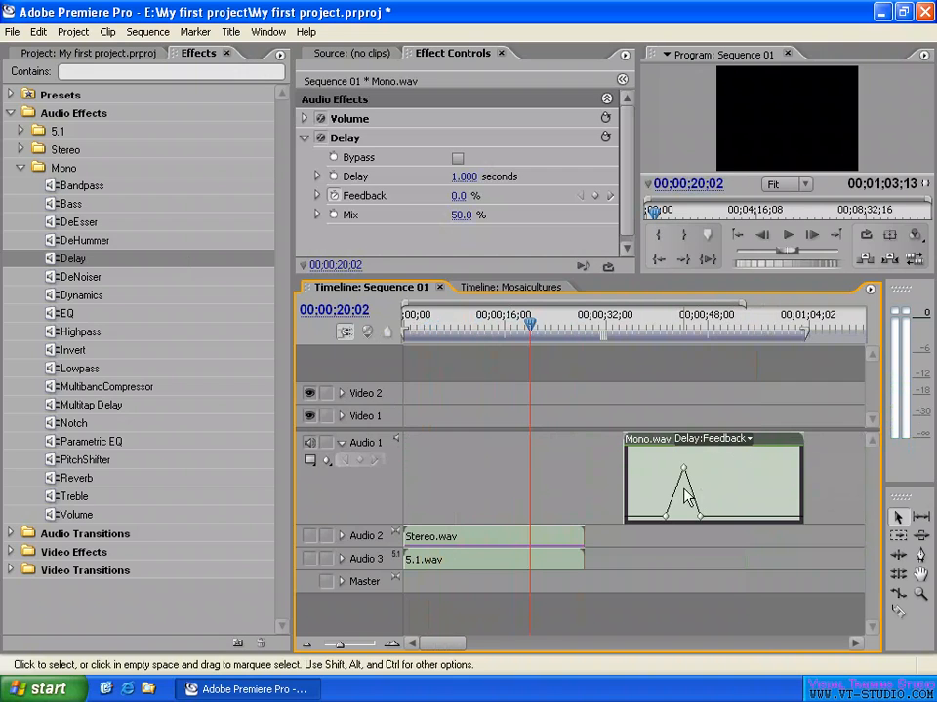
mouse_move(750, 485)
mouse_down()
mouse_move(703, 481)
mouse_move(764, 488)
mouse_up()
drag(715, 516, 753, 493)
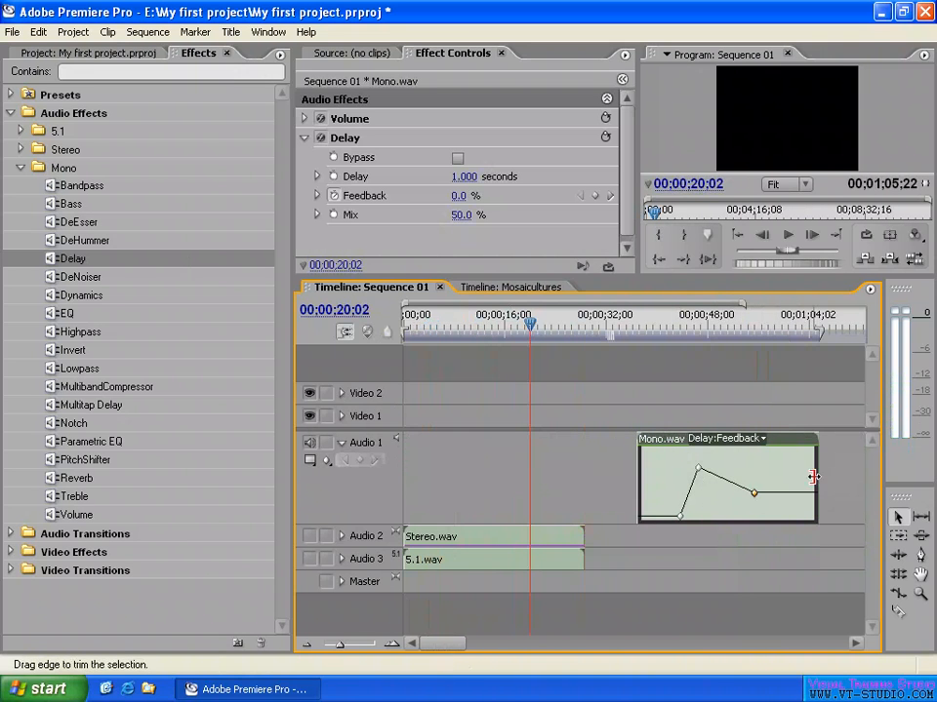
Trim about 3 seconds off the end of Mono.wav and move the clip to start where Stereo.wav ends.
drag(812, 477, 793, 477)
drag(682, 485, 610, 481)
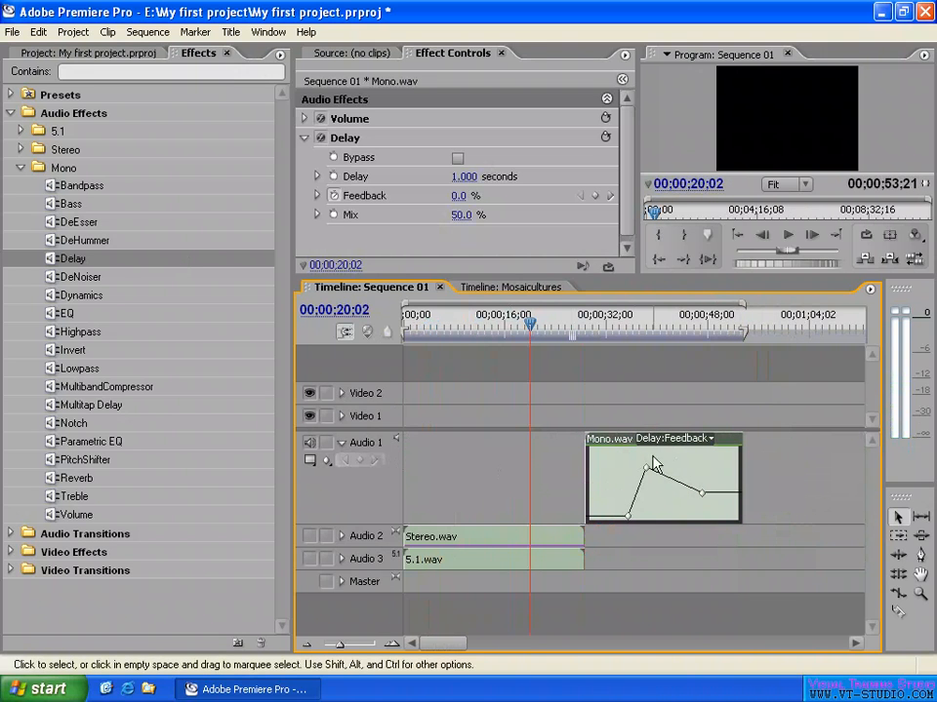
Hide all keyframes on Audio 1, and show its track keyframes again to compare the display modes.
click(327, 460)
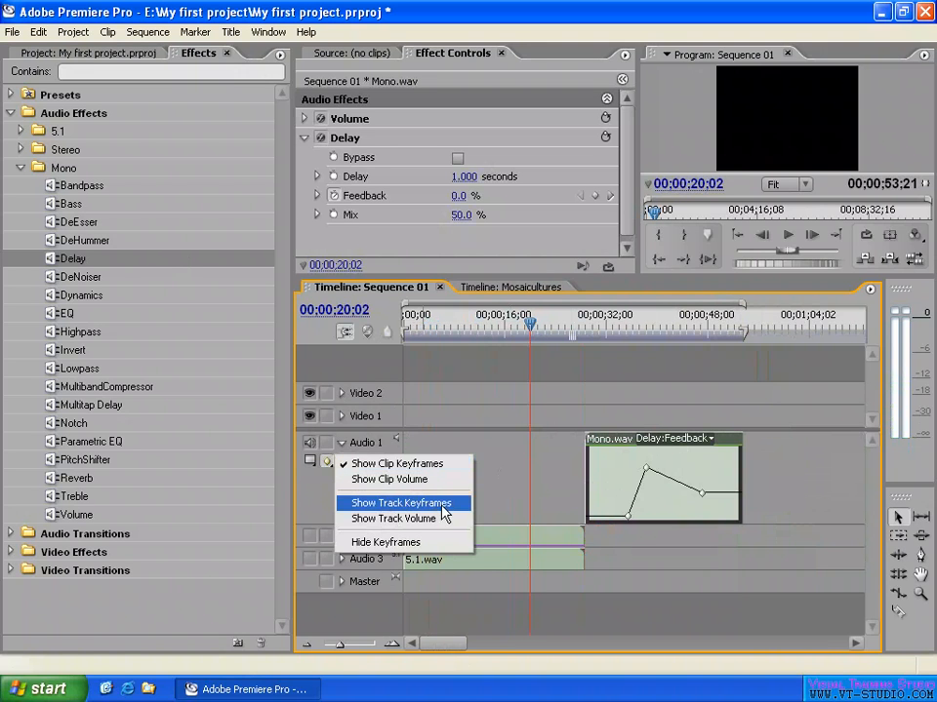
click(388, 550)
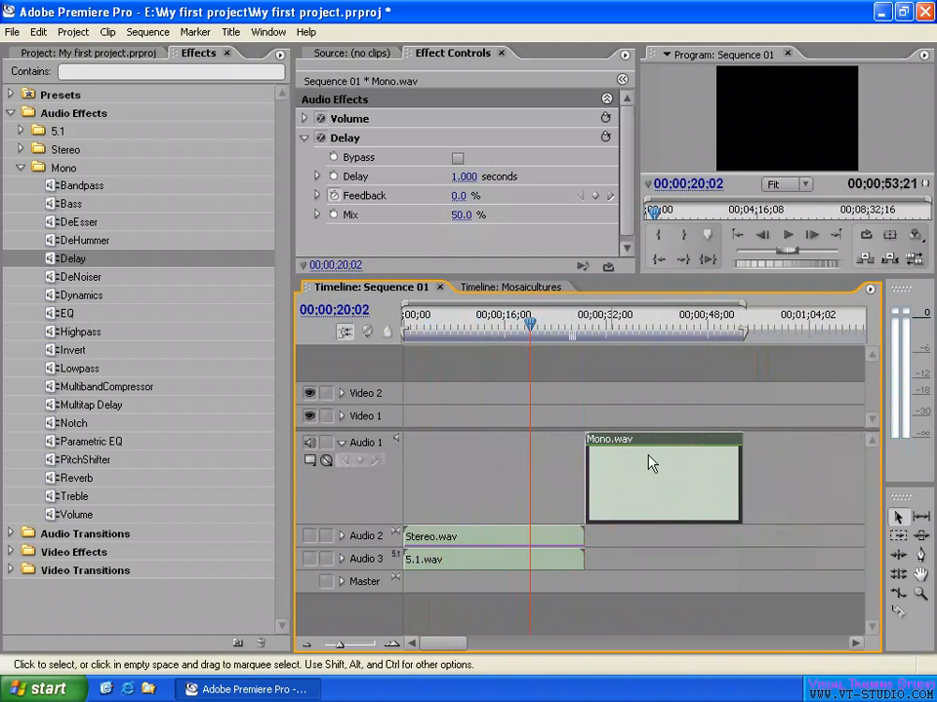
click(327, 461)
click(392, 505)
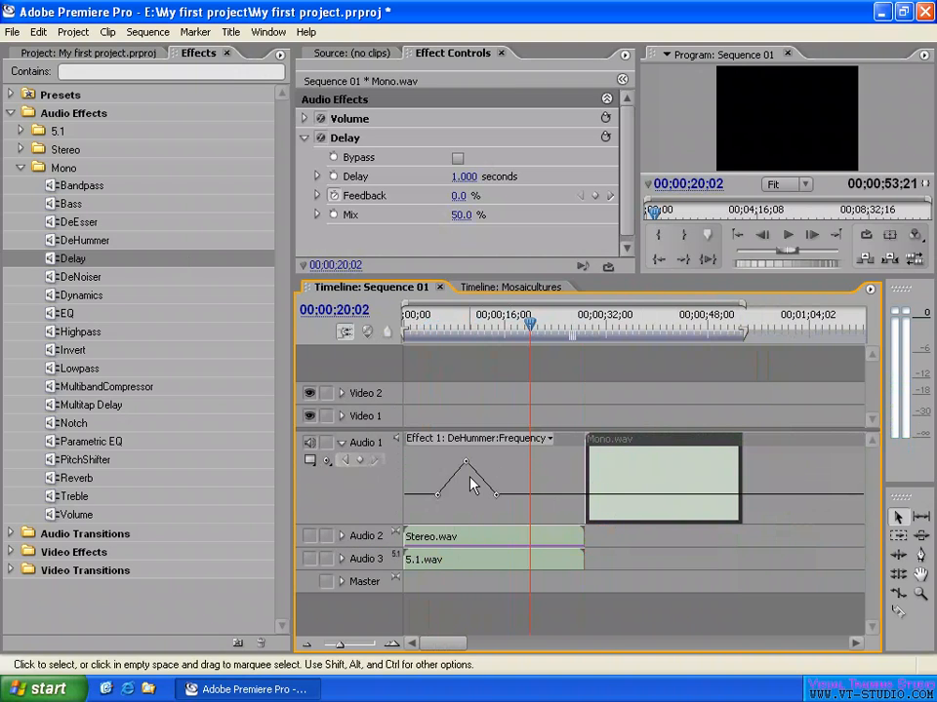
Show the clip volume on Audio 1 and try adjusting the volume line of Mono.wav.
click(327, 462)
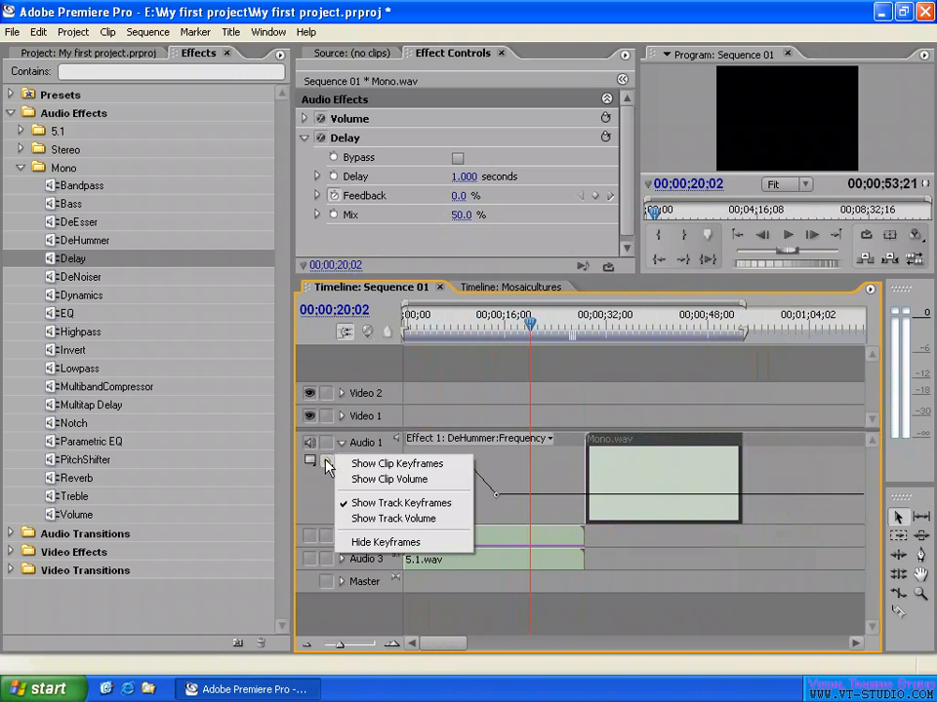
click(369, 483)
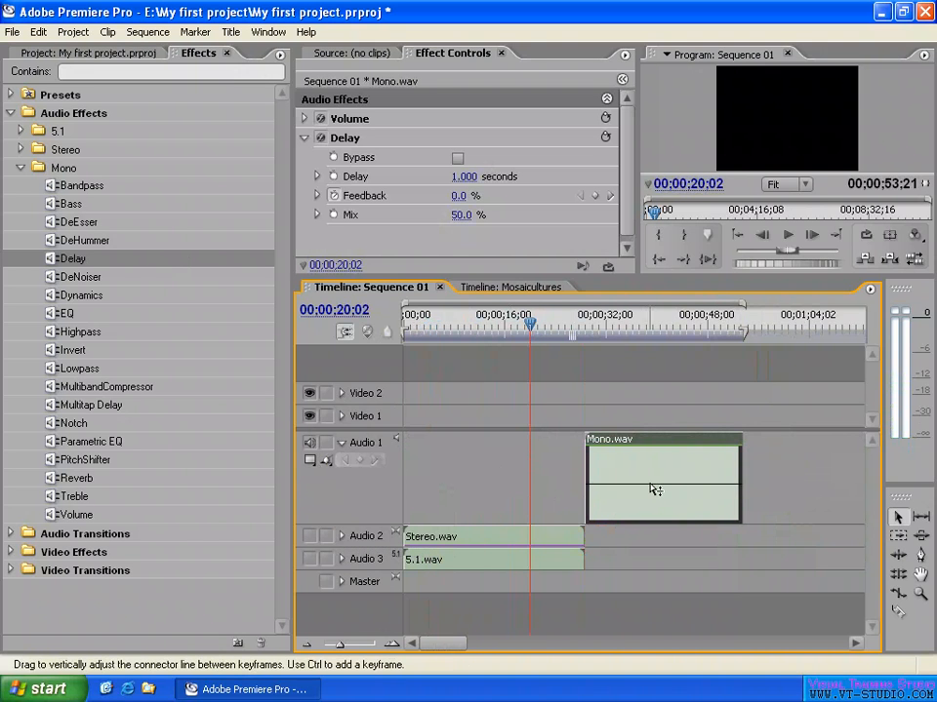
mouse_move(654, 486)
mouse_down()
mouse_move(652, 464)
mouse_move(652, 504)
mouse_move(648, 487)
mouse_up()
Show the track volume on Audio 1 and lower the track's volume line slightly.
click(325, 461)
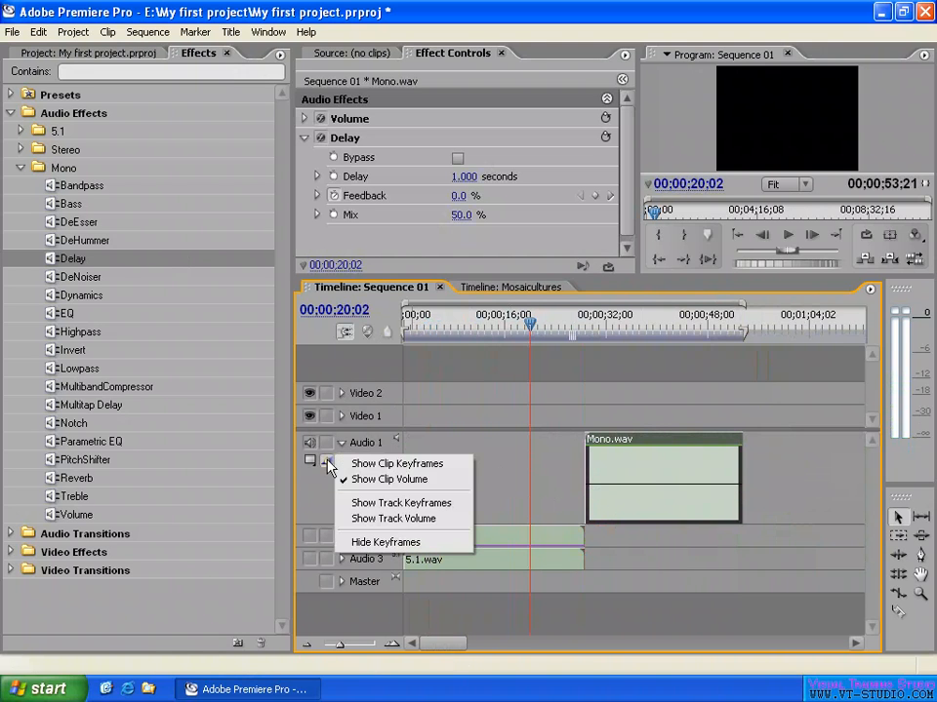
click(394, 520)
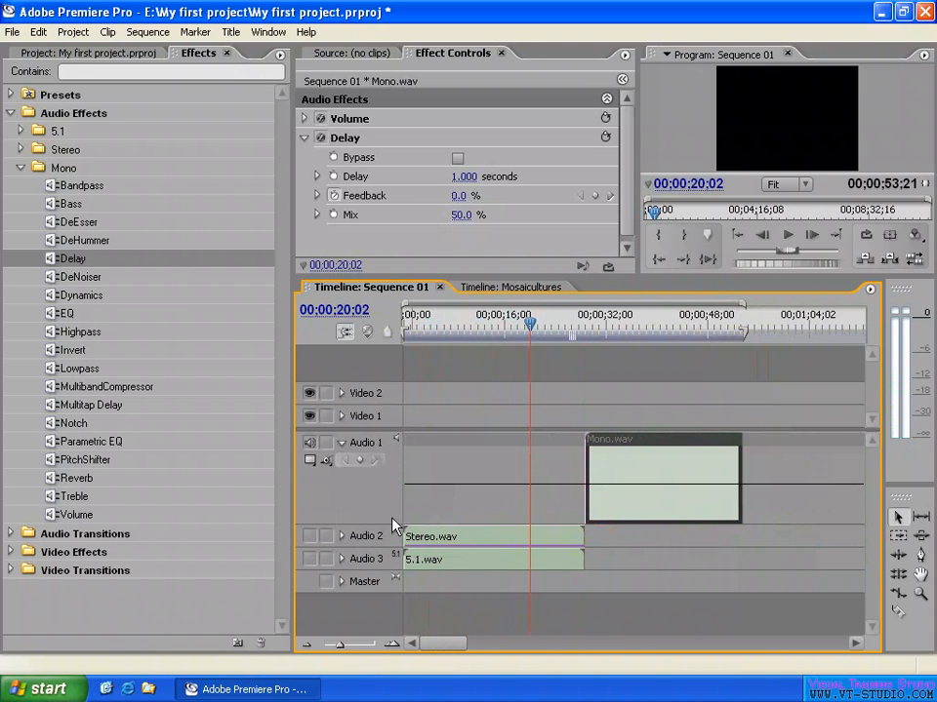
mouse_move(568, 486)
mouse_down()
mouse_move(571, 464)
mouse_move(568, 503)
mouse_move(572, 494)
mouse_up()
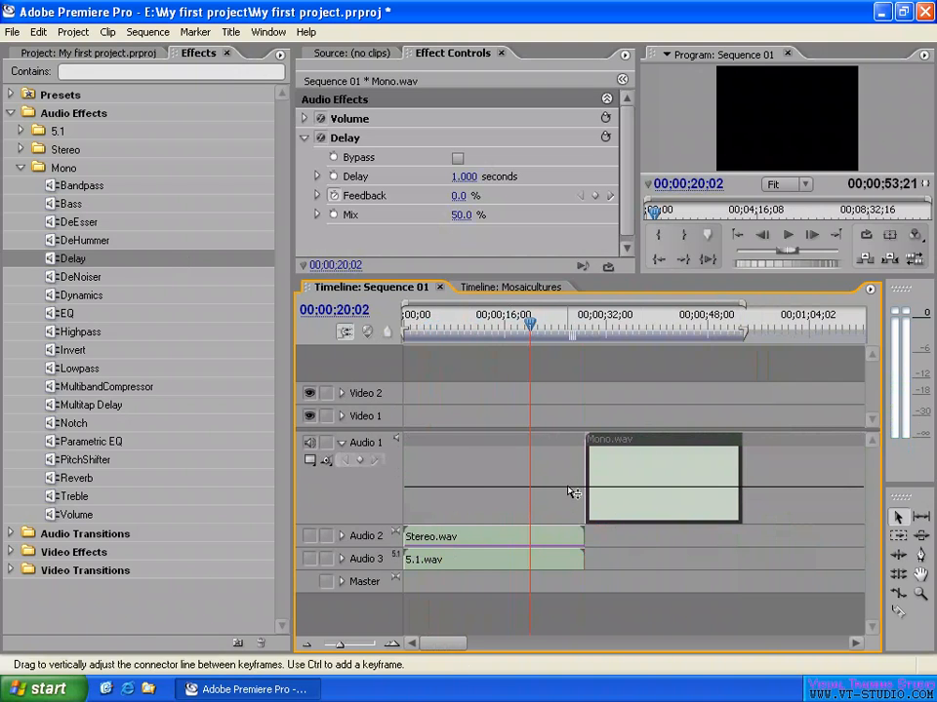
Show the clip keyframes on Audio 1, display Volume Level for Mono.wav, and raise its level line slightly.
click(325, 461)
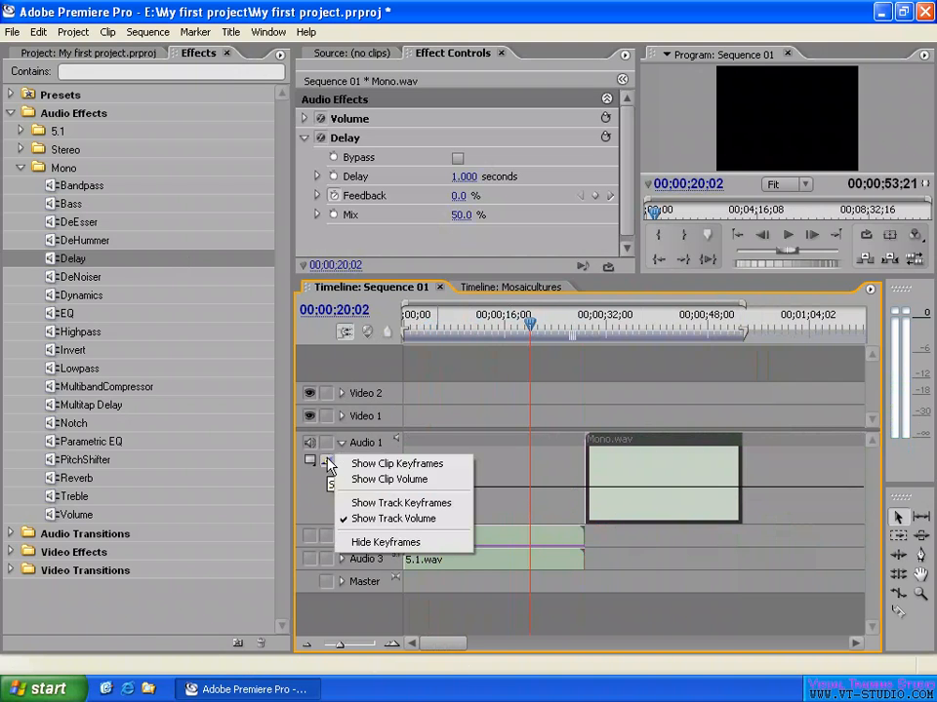
click(399, 464)
click(673, 439)
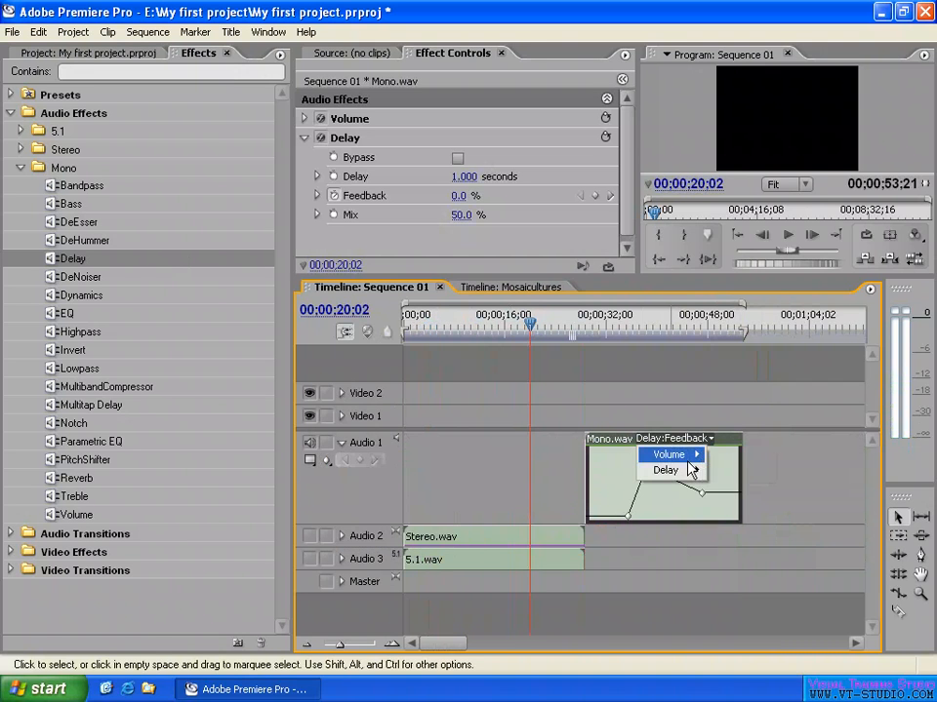
mouse_move(673, 454)
click(731, 471)
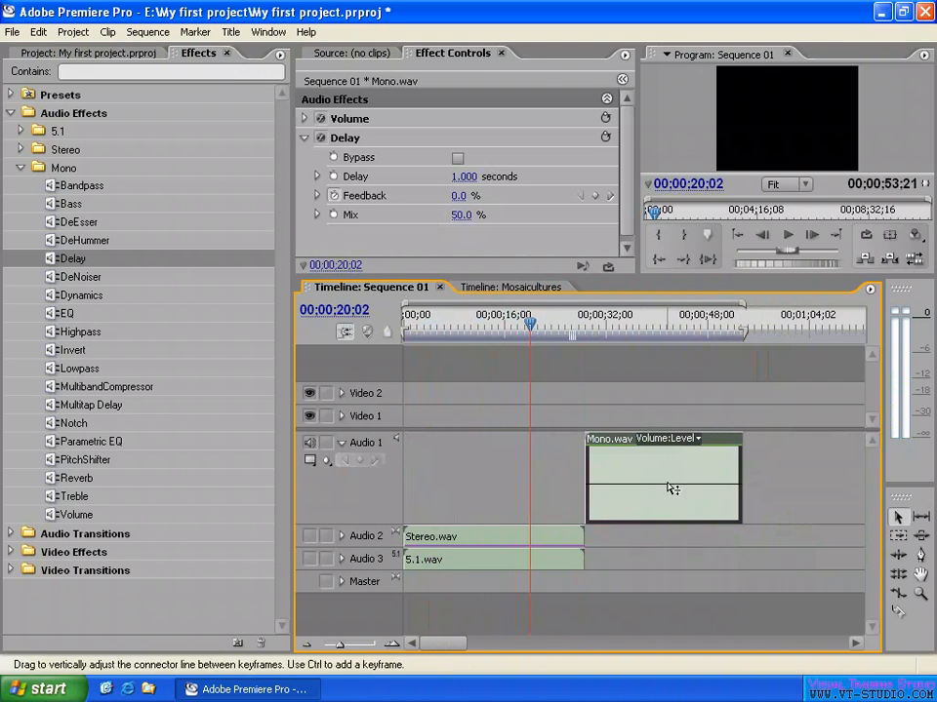
drag(673, 486, 672, 477)
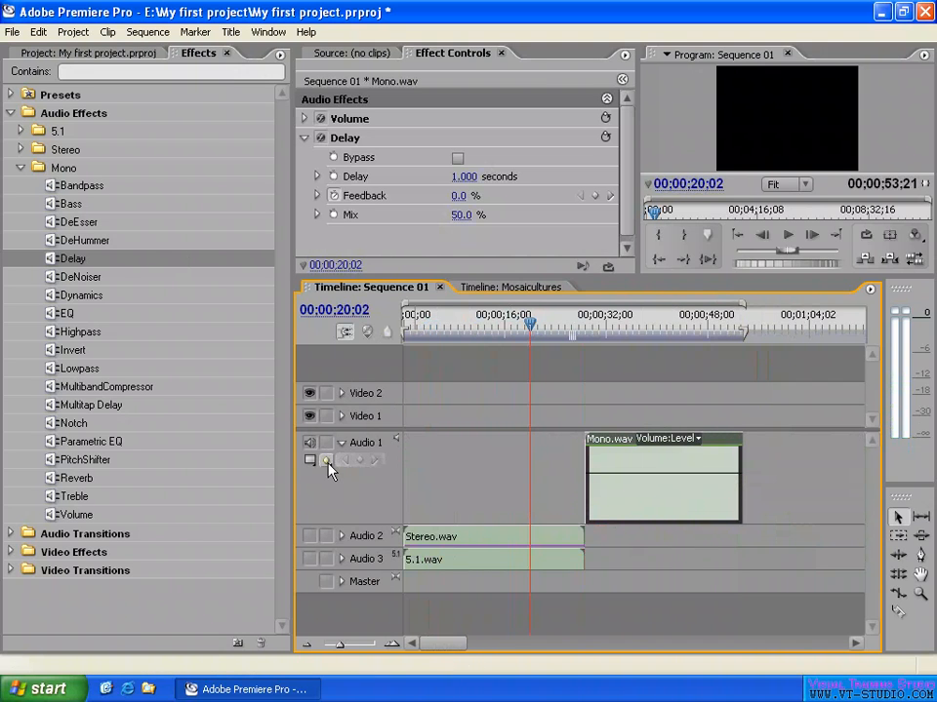
Show the clip volume on Audio 1 and try lowering the Mono.wav level line to about -1.63 dB.
click(326, 460)
click(365, 479)
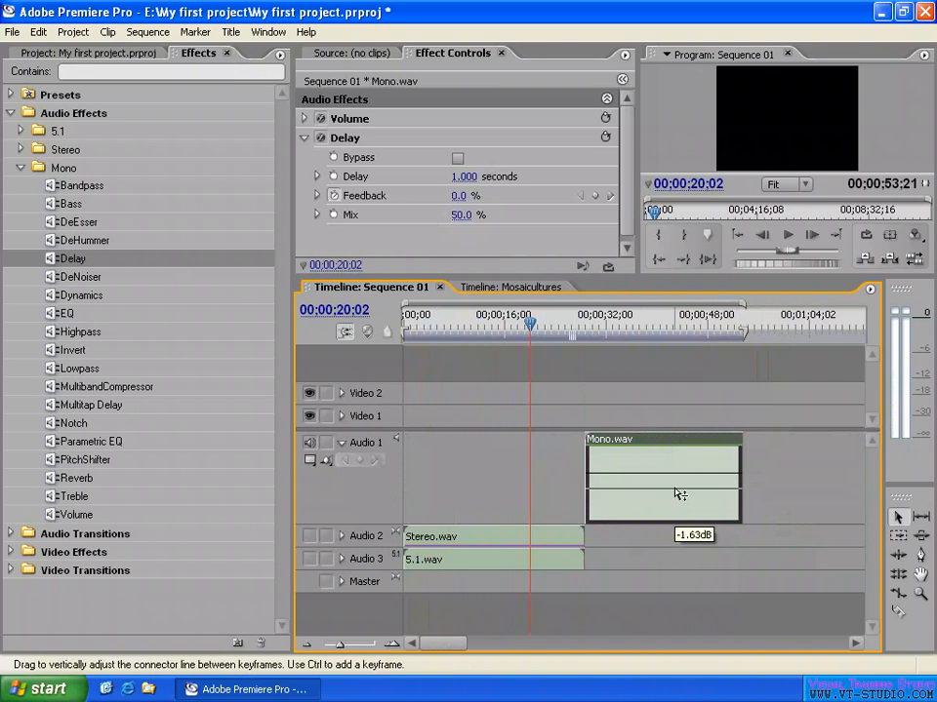
drag(680, 494, 676, 475)
Show the clip keyframes on Audio 1 again and examine the effect parameters offered for Mono.wav.
click(325, 461)
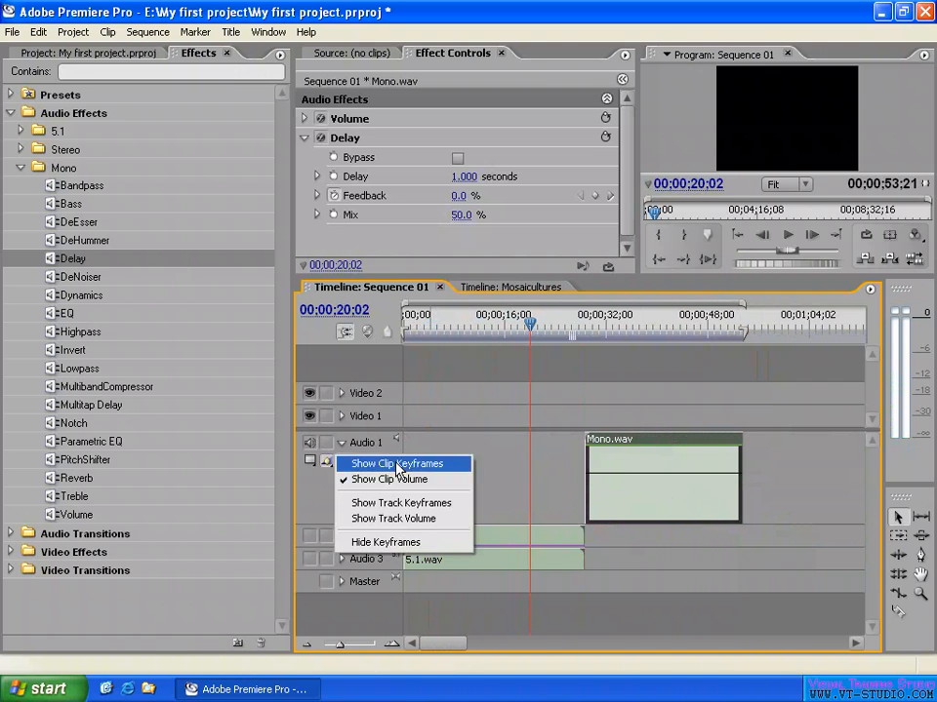
click(396, 465)
click(668, 438)
mouse_move(685, 460)
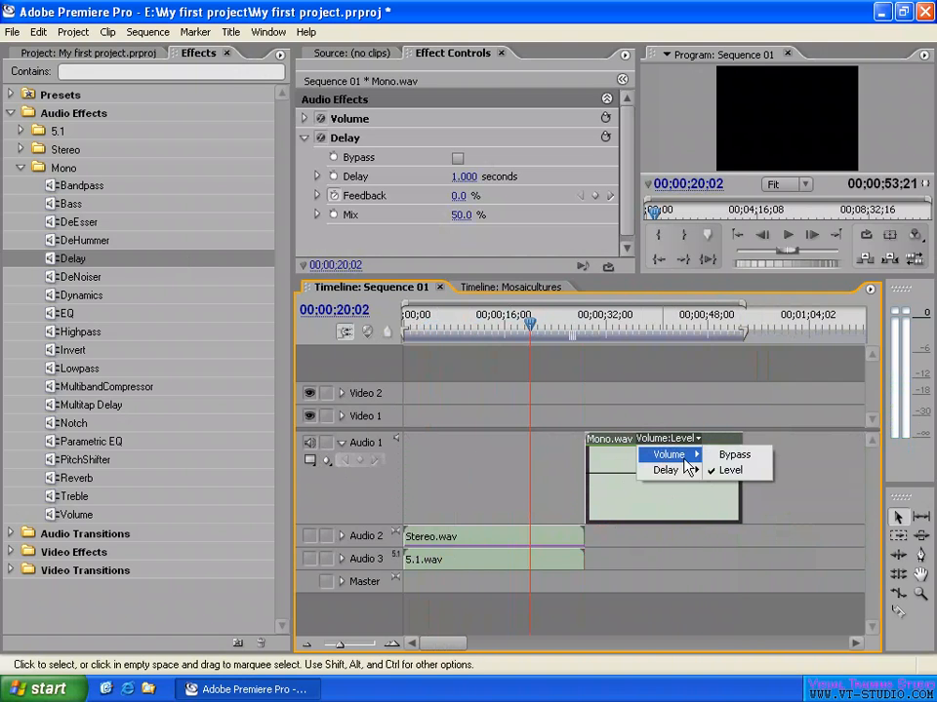
Show the track keyframes on Audio 1 and display the Track Volume parameter in place of DeHummer Frequency.
click(327, 461)
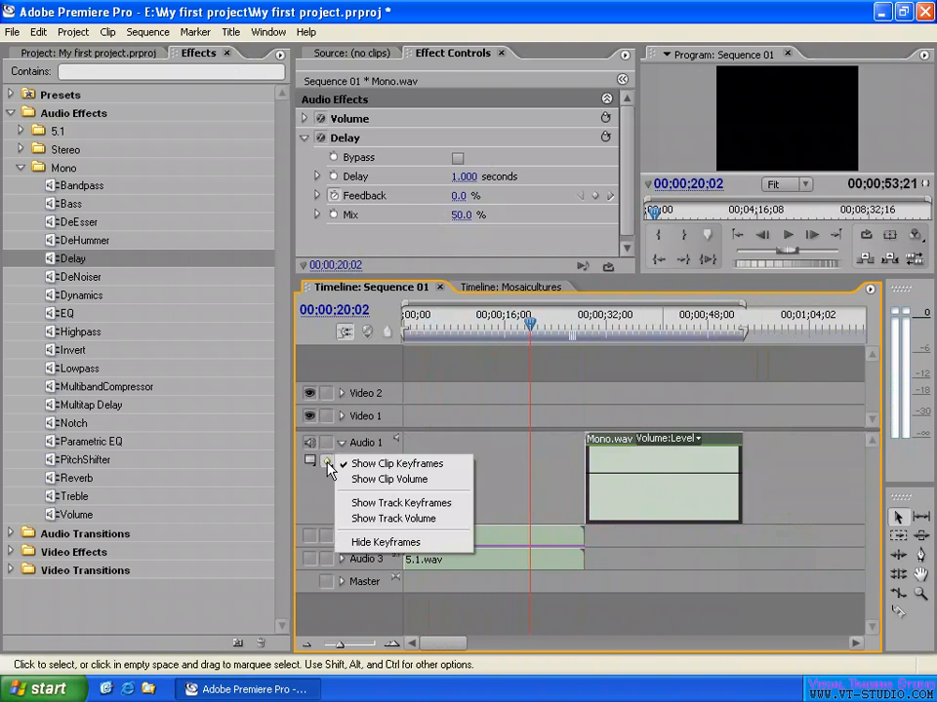
click(388, 503)
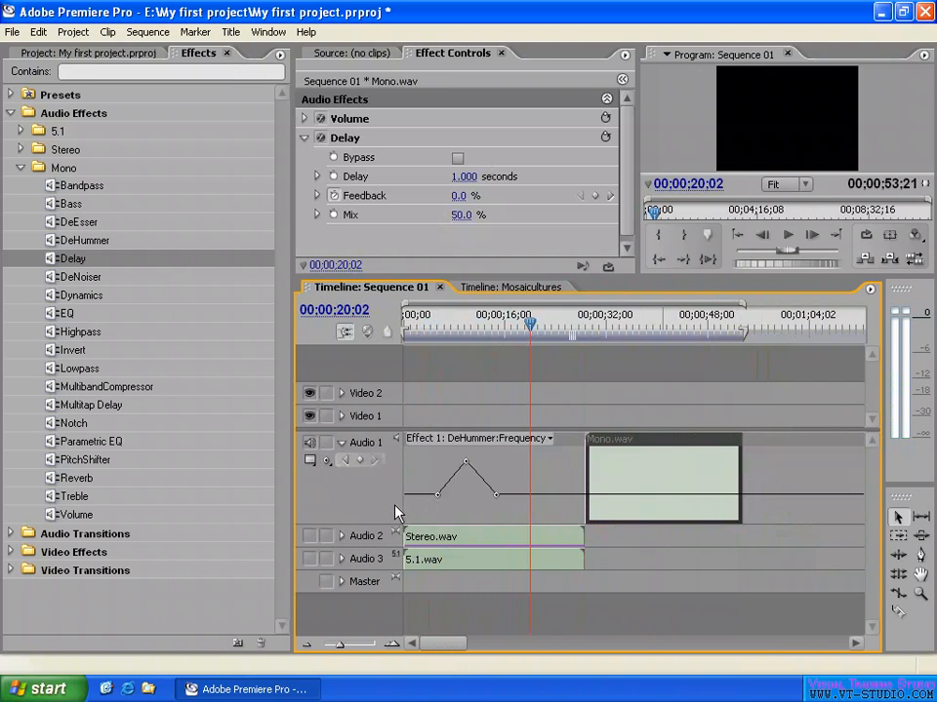
click(549, 440)
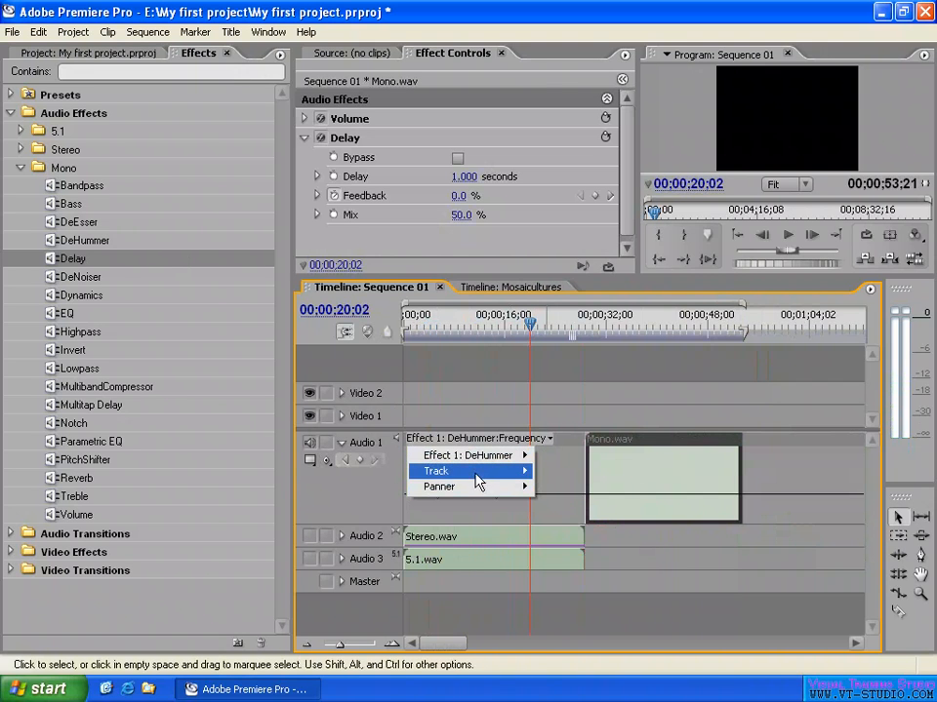
mouse_move(478, 482)
click(564, 473)
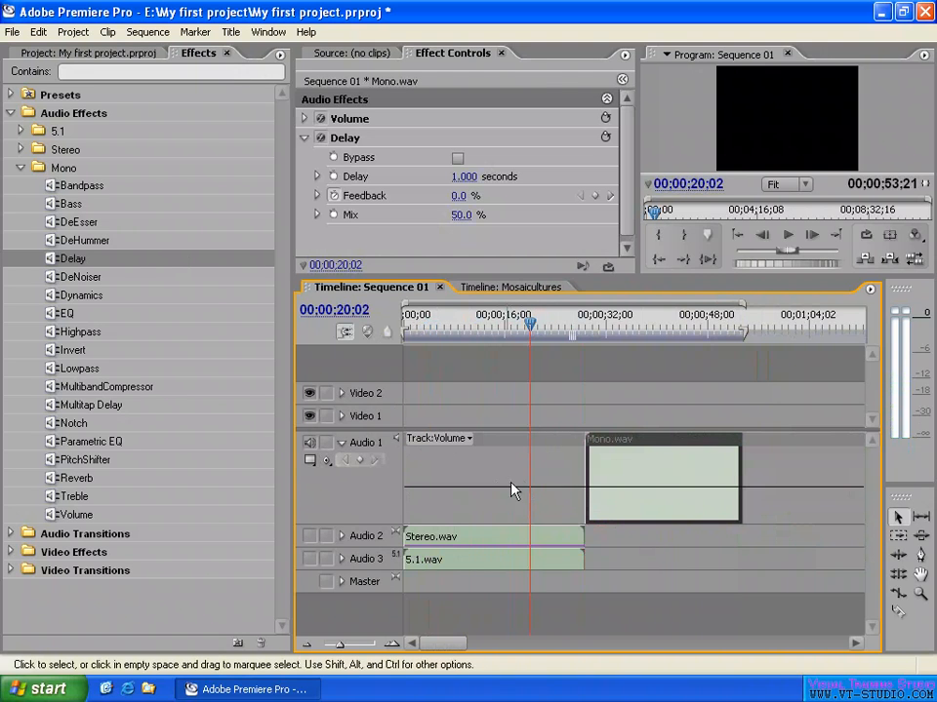
Add three Track Volume keyframes at about 9, 22 and 36.5 seconds, and raise the middle one into a peak at about 24.5 seconds.
ctrl+click(461, 487)
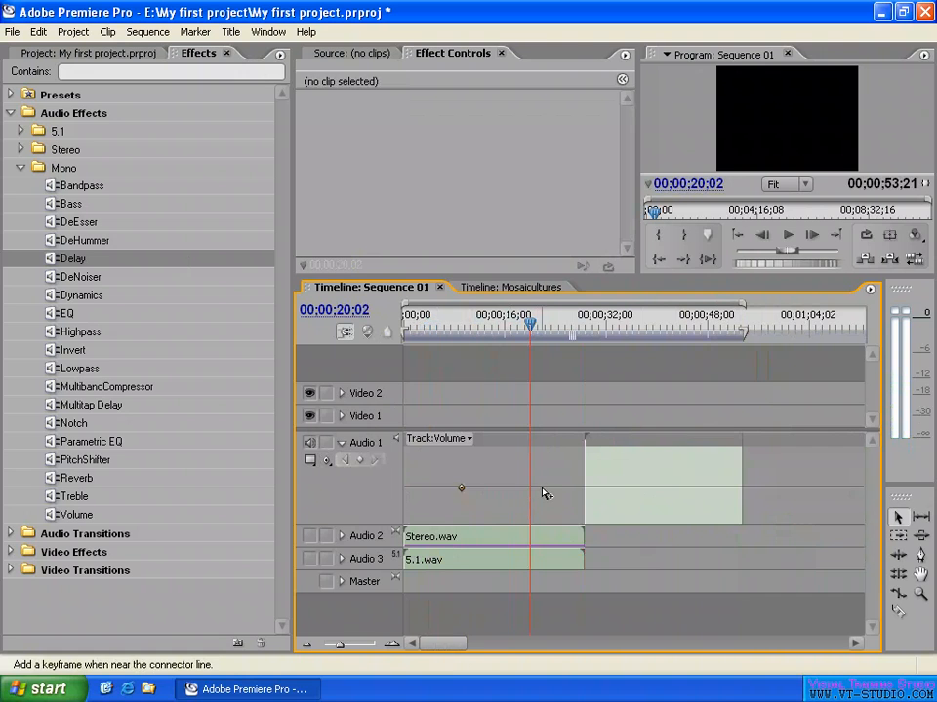
ctrl+click(542, 487)
ctrl+click(636, 488)
drag(542, 488, 559, 457)
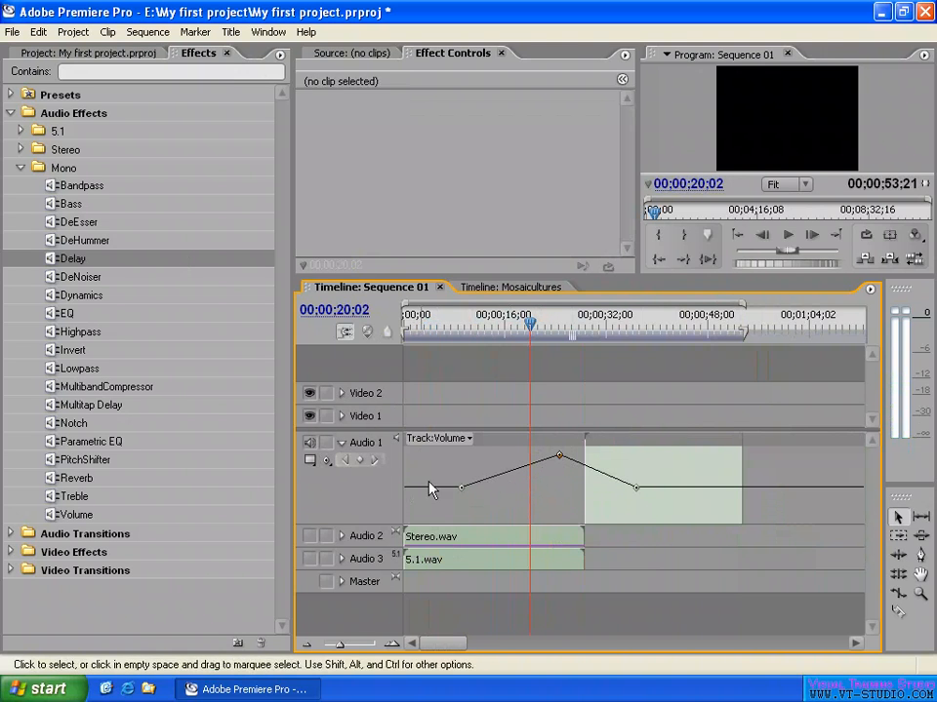
Show the track volume on Audio 1 and move the peak keyframe earlier, to about 16.5 seconds.
click(328, 461)
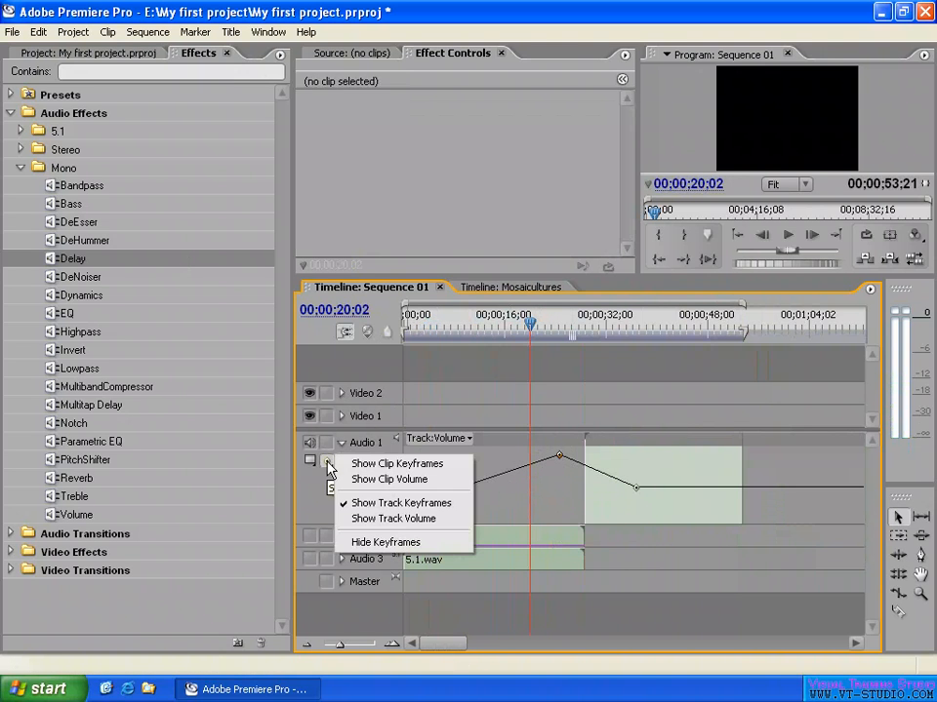
click(388, 523)
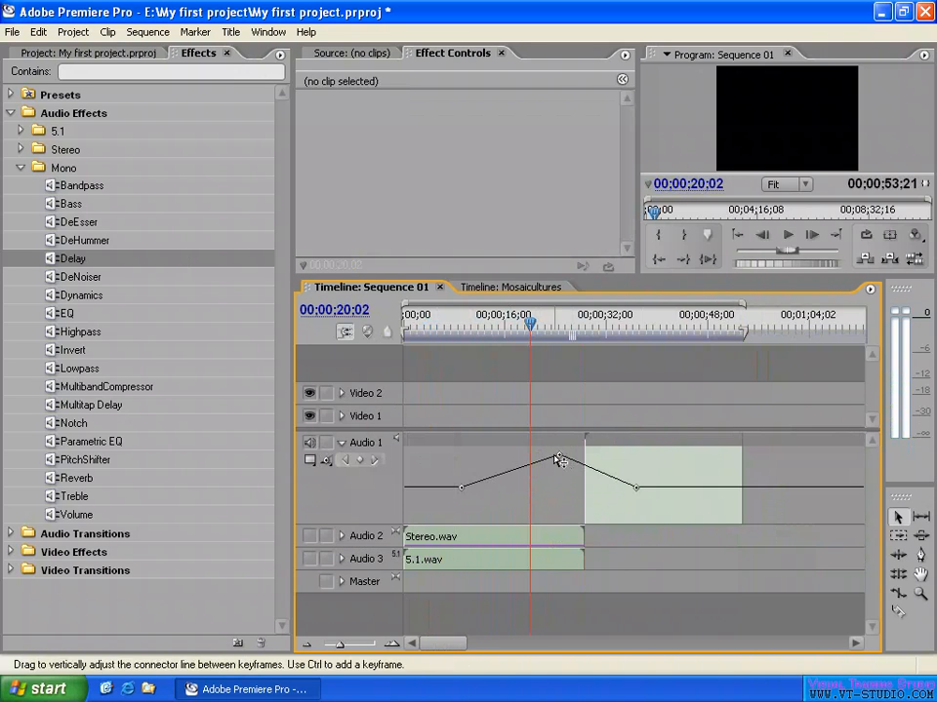
drag(559, 456, 509, 455)
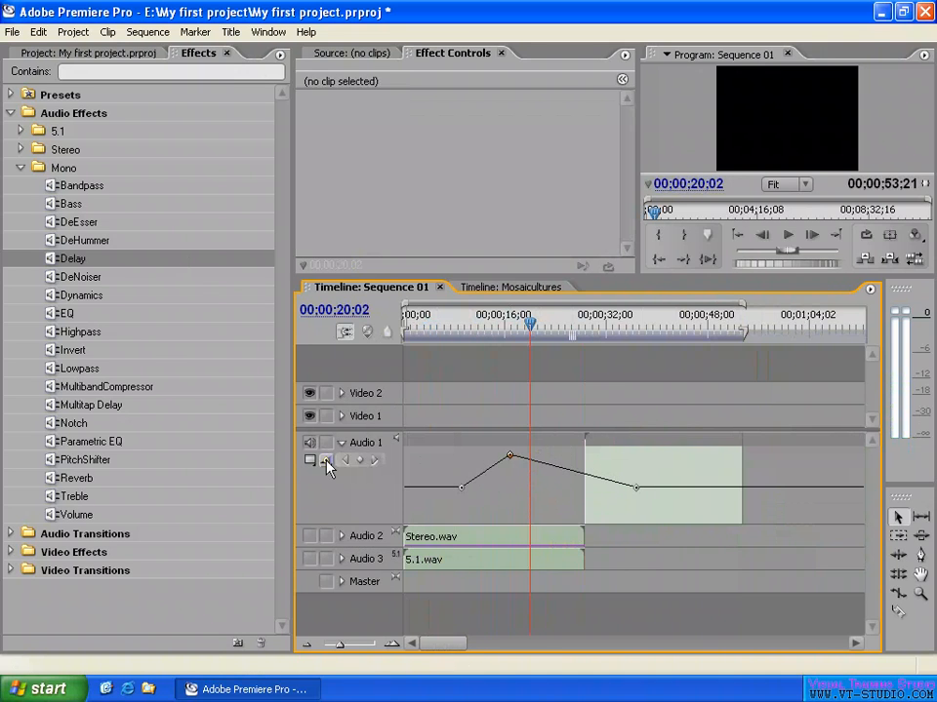
Show the track keyframes on Audio 1 again and examine the DeHummer parameters that can be displayed.
click(328, 462)
click(404, 505)
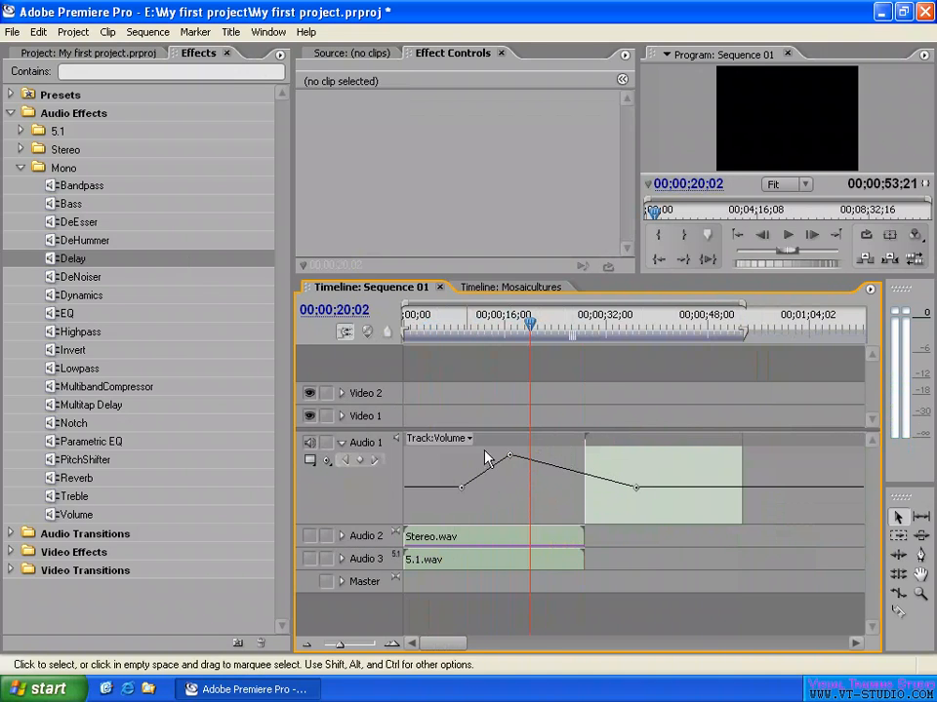
click(444, 438)
mouse_move(475, 462)
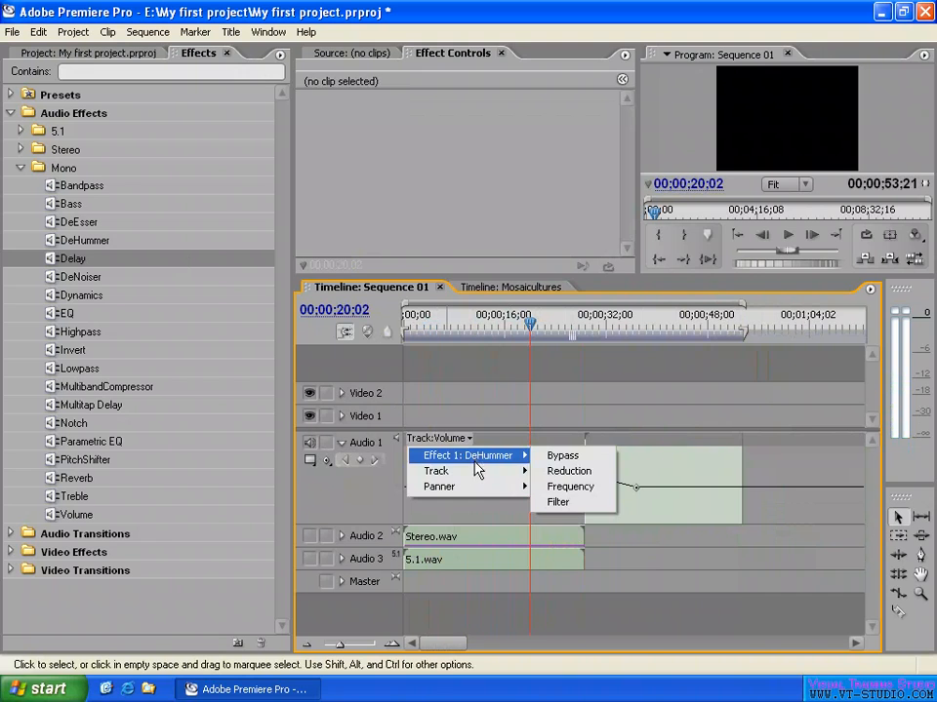
click(562, 471)
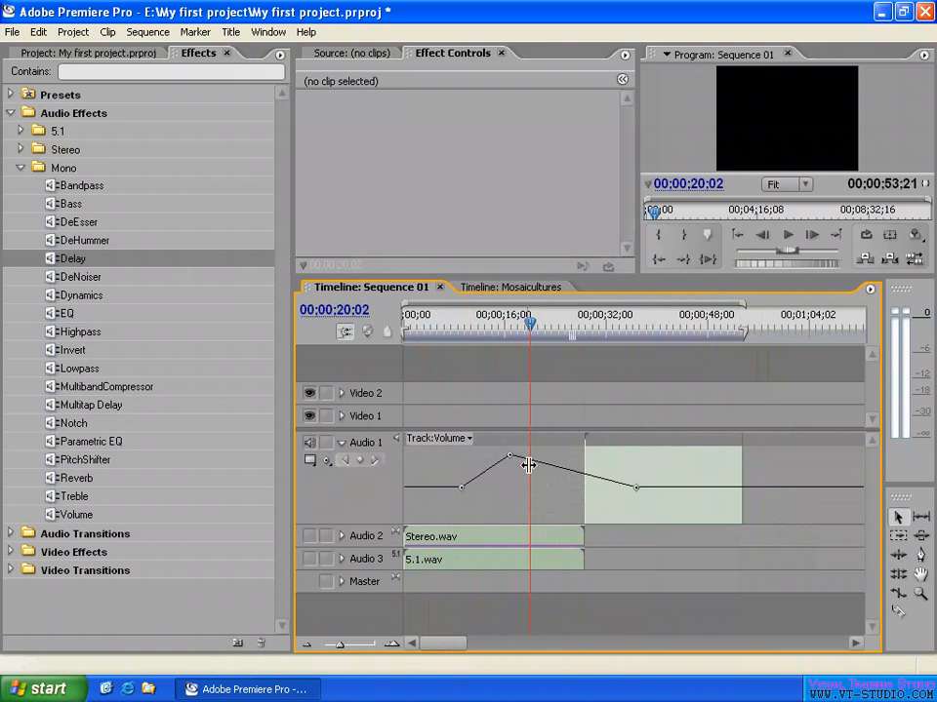
Expand the Video 1 track and compare its keyframe display options with those of Audio 1.
click(327, 462)
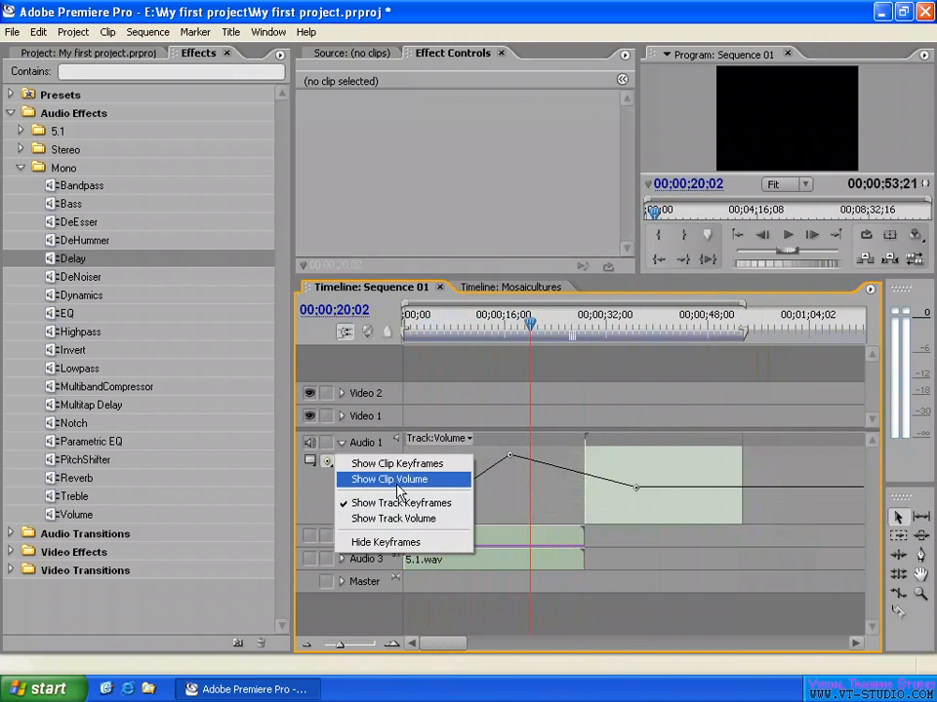
click(341, 415)
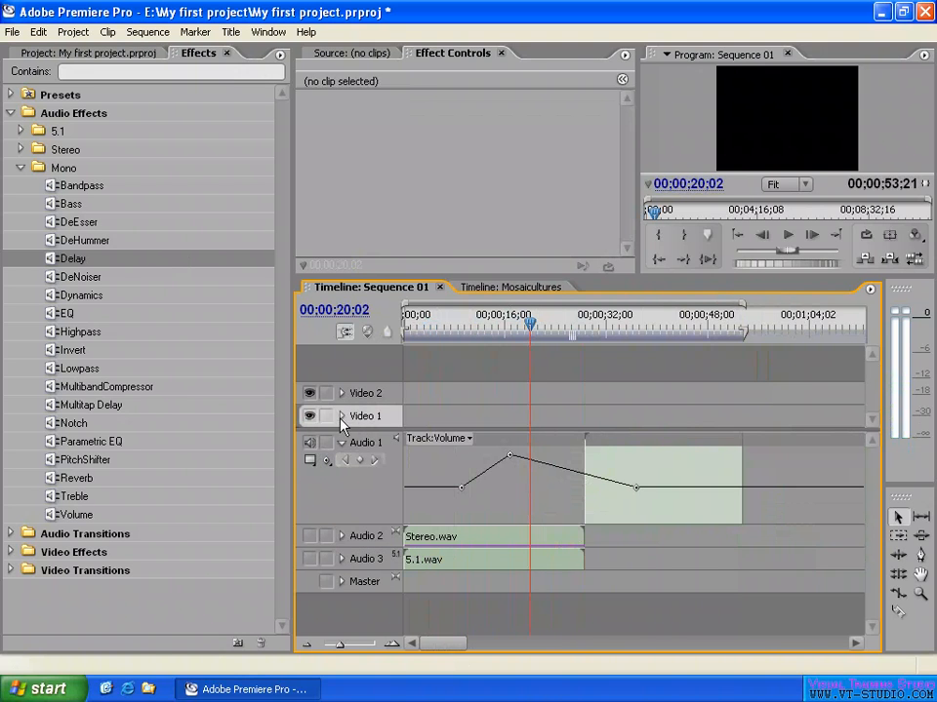
click(327, 417)
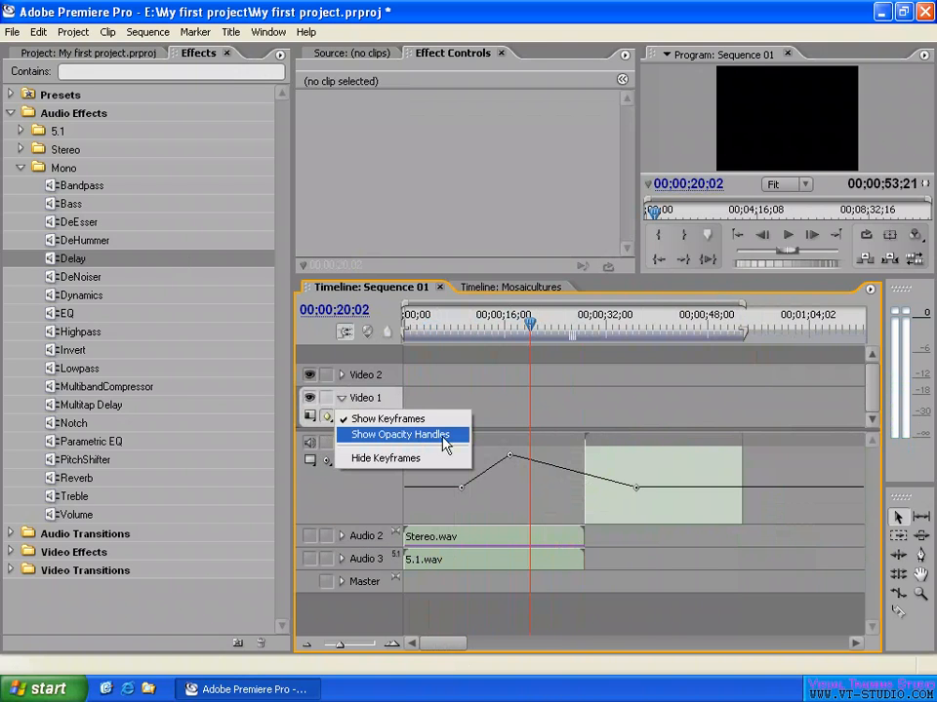
click(364, 499)
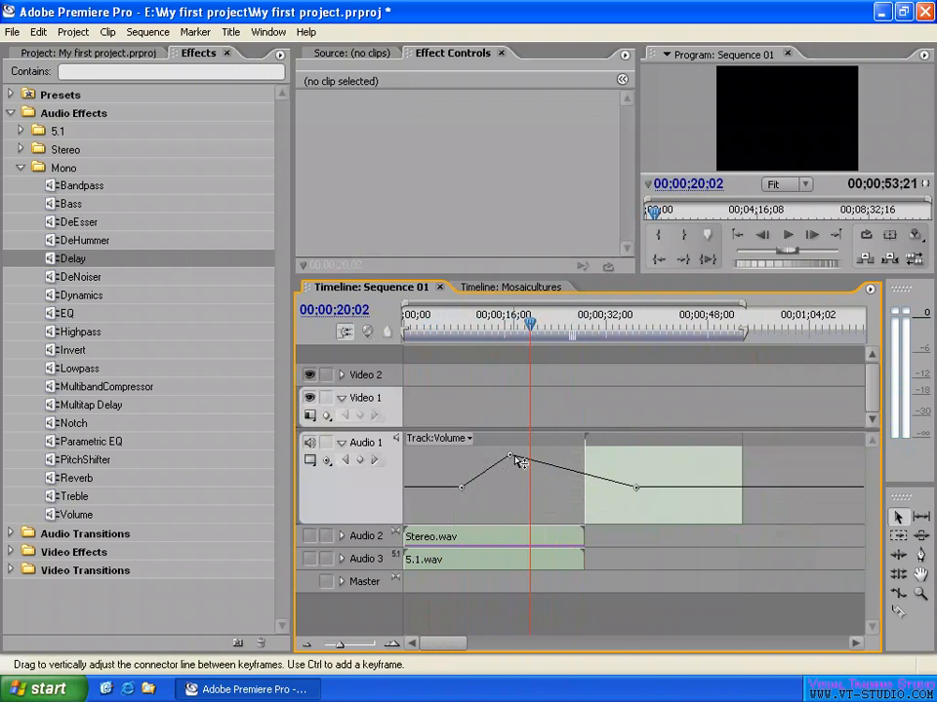
Step back through the Track Volume keyframes on Audio 1 to the first one, and forward again to the last one.
click(345, 461)
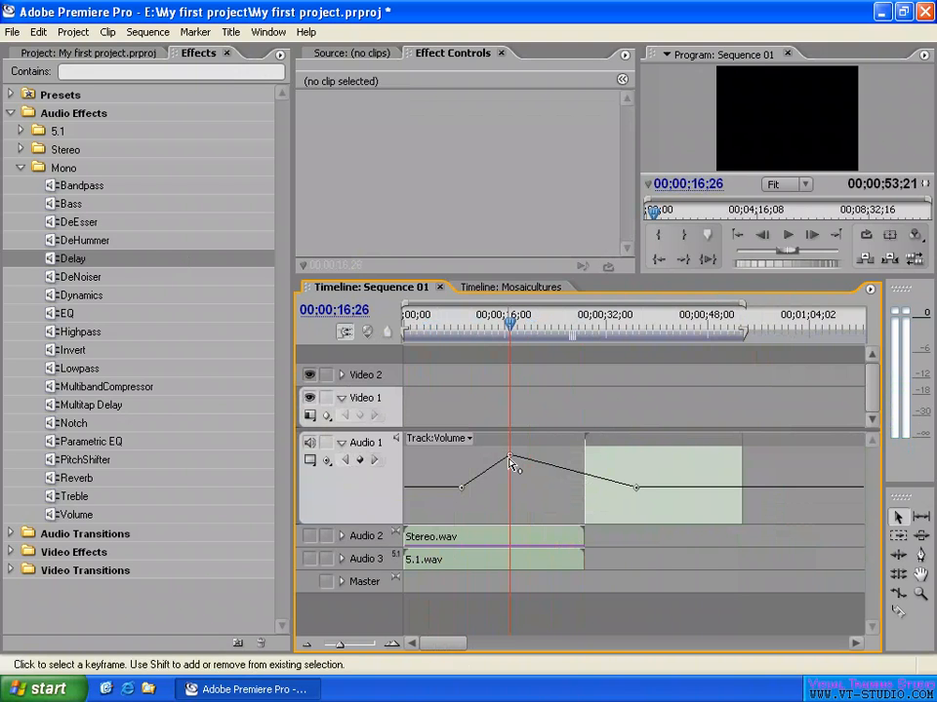
click(345, 461)
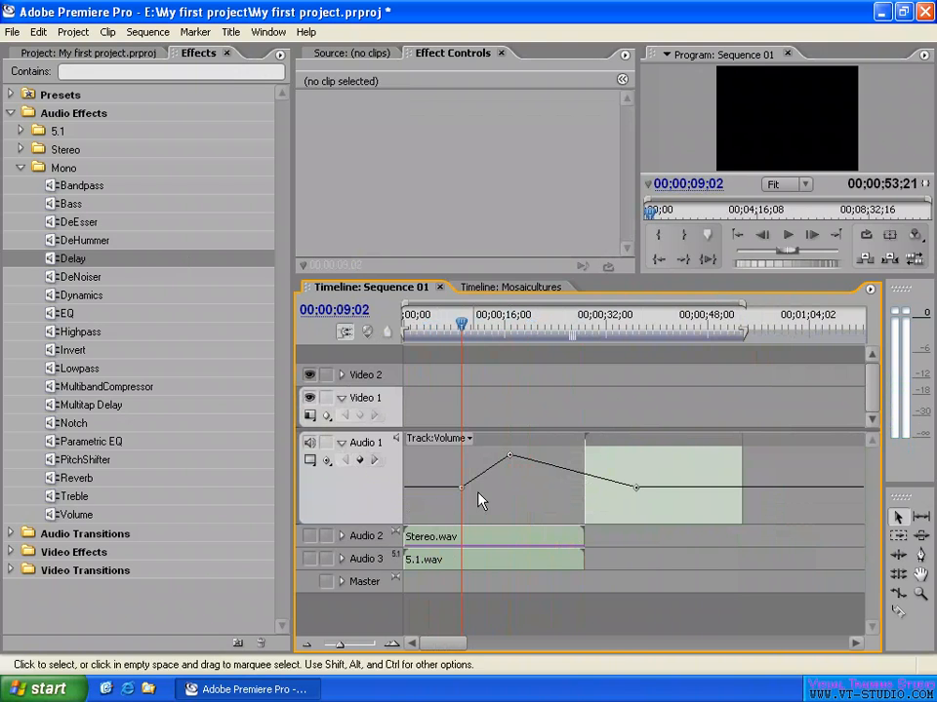
click(376, 461)
click(377, 460)
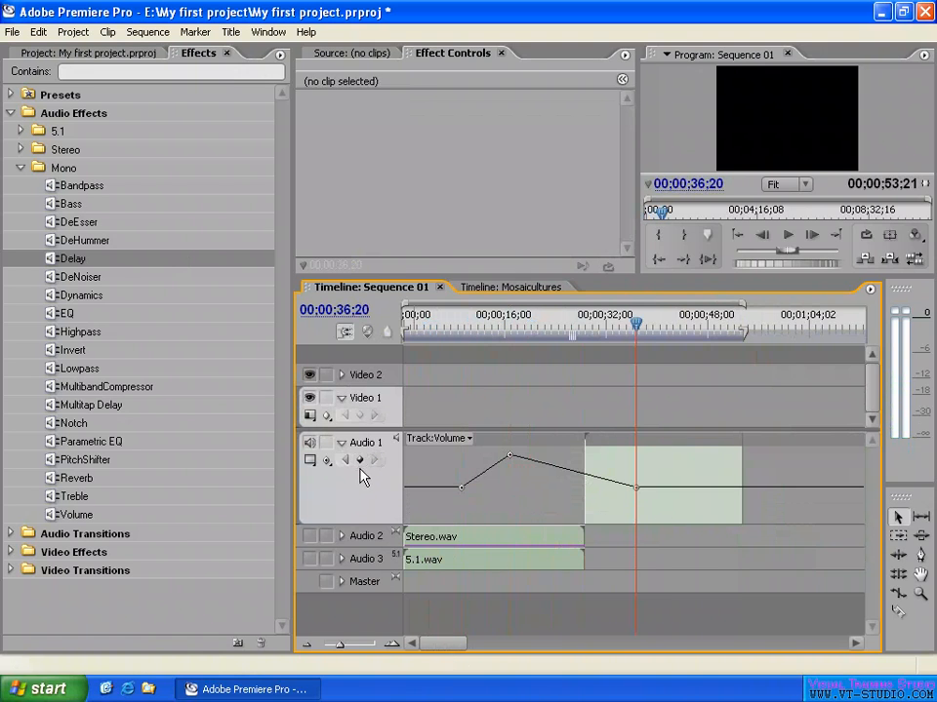
Add a Track Volume keyframe on Audio 1 at 00;00;21;20 and lower it to just above the baseline, at about 22 seconds.
click(573, 321)
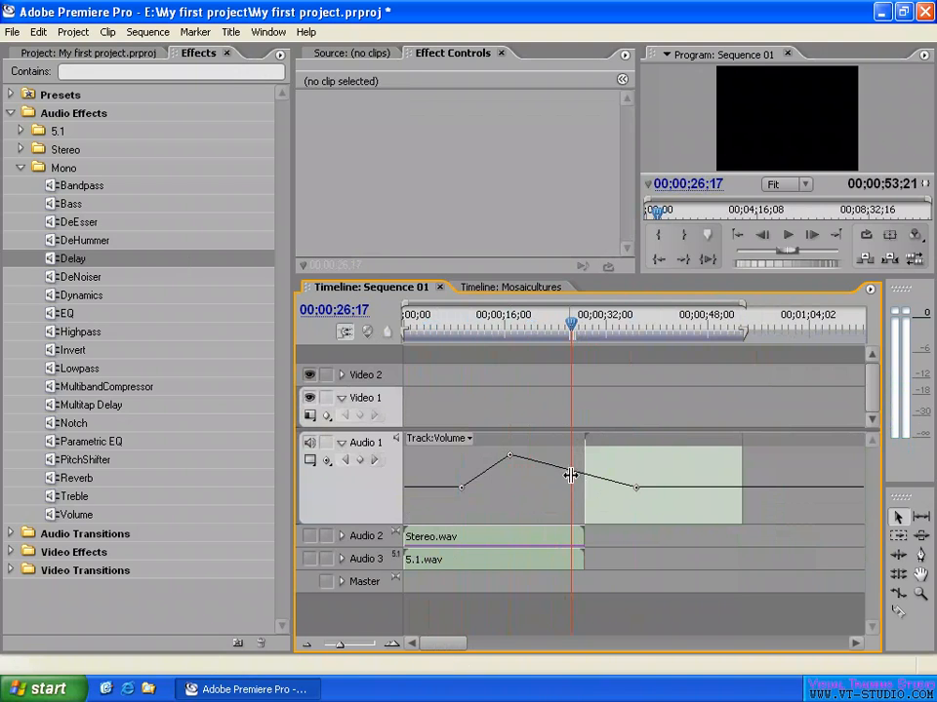
click(543, 323)
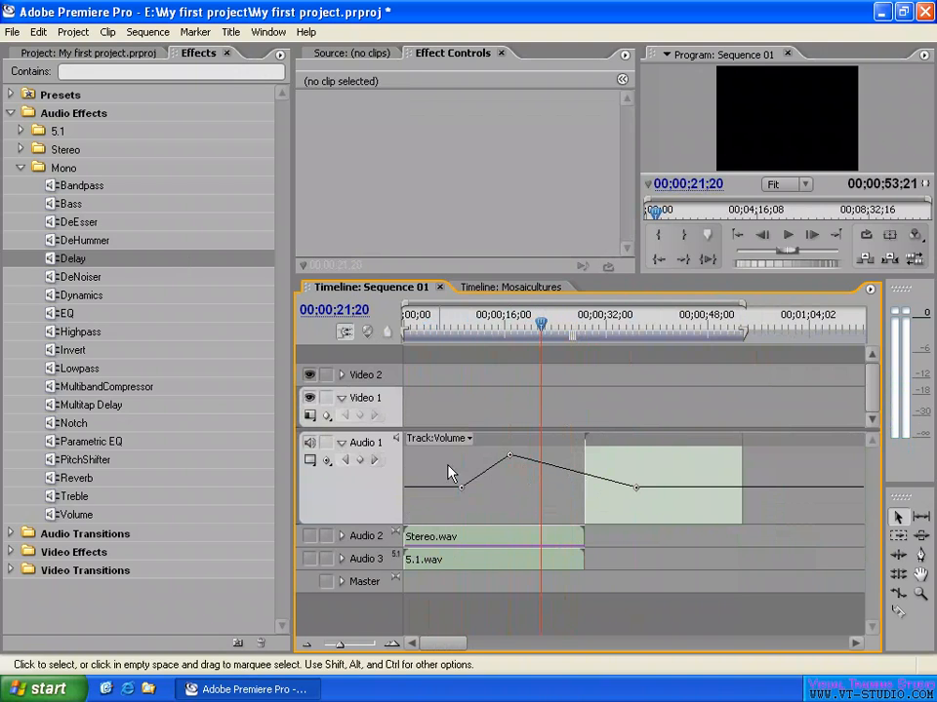
click(361, 460)
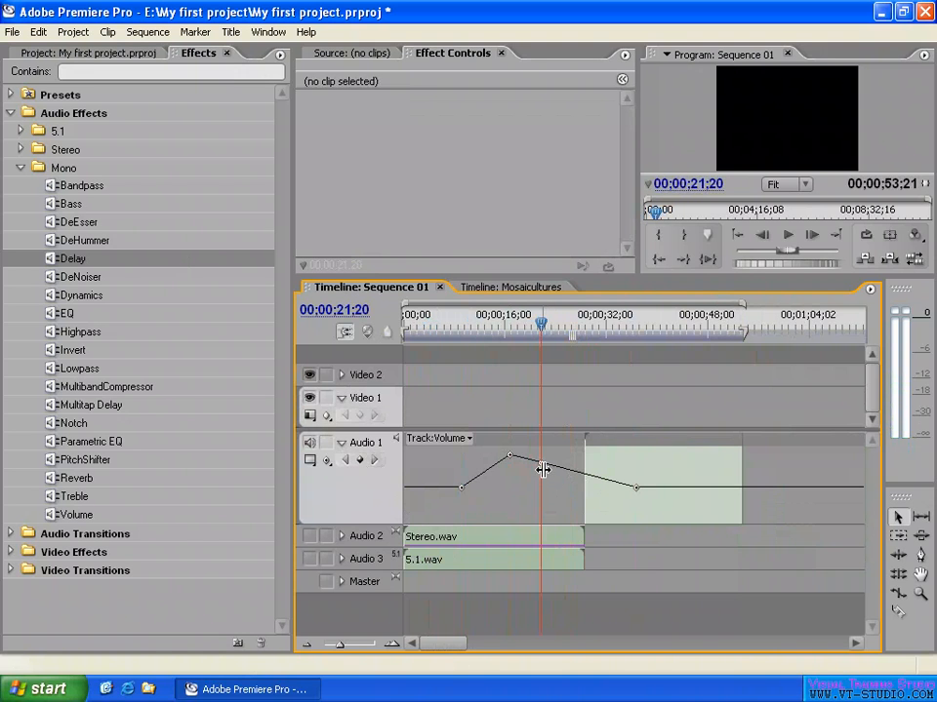
drag(547, 336, 560, 336)
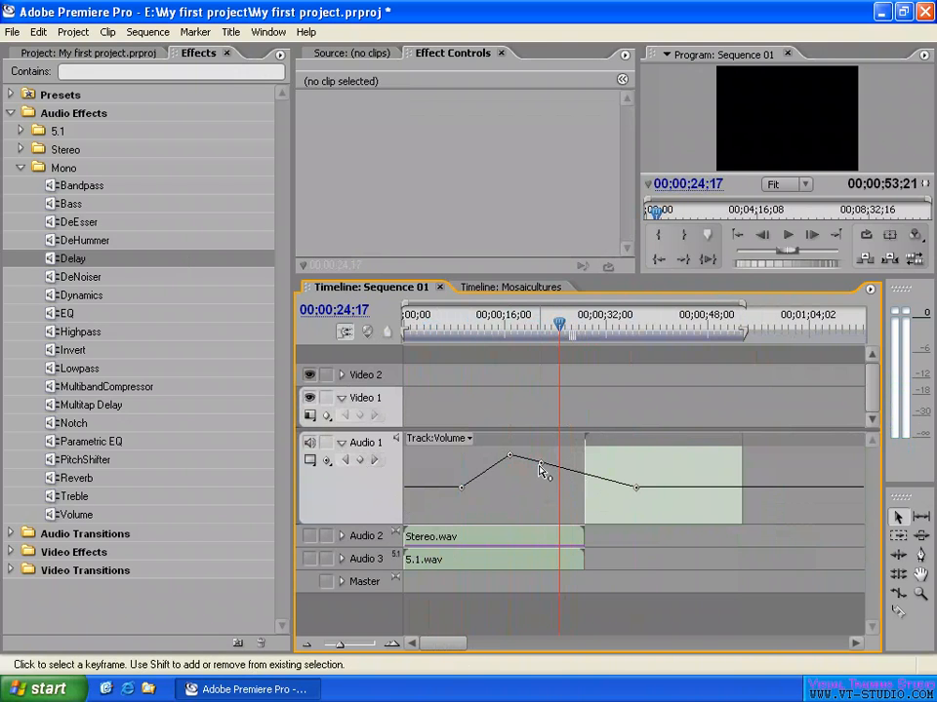
mouse_move(540, 464)
mouse_down()
mouse_move(548, 494)
mouse_move(544, 486)
mouse_up()
Go back to the lowered Track Volume keyframe on Audio 1 and remove it.
click(345, 461)
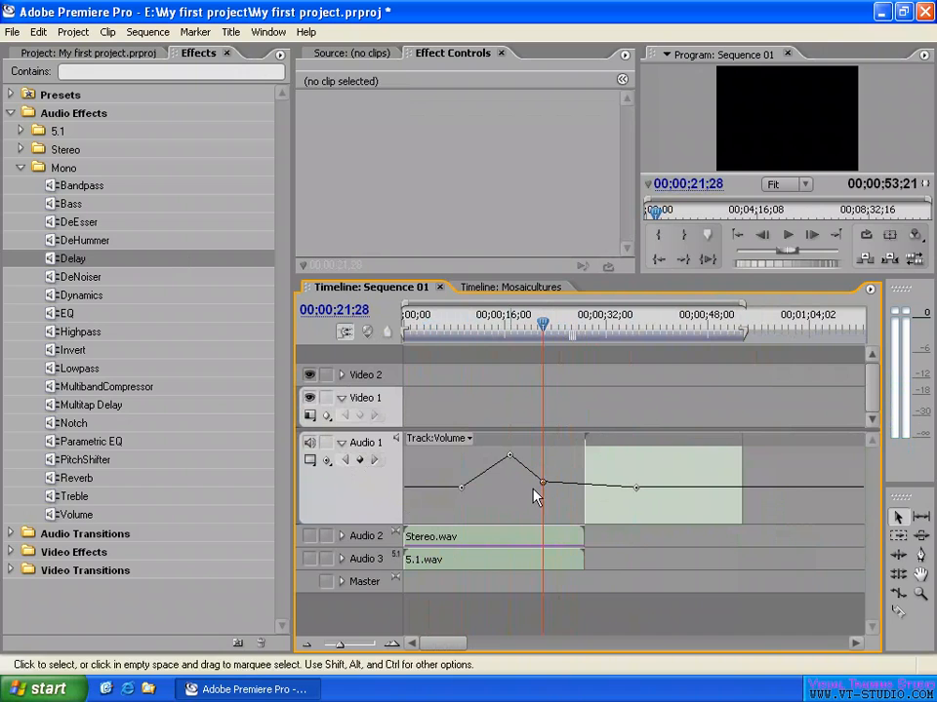
click(359, 460)
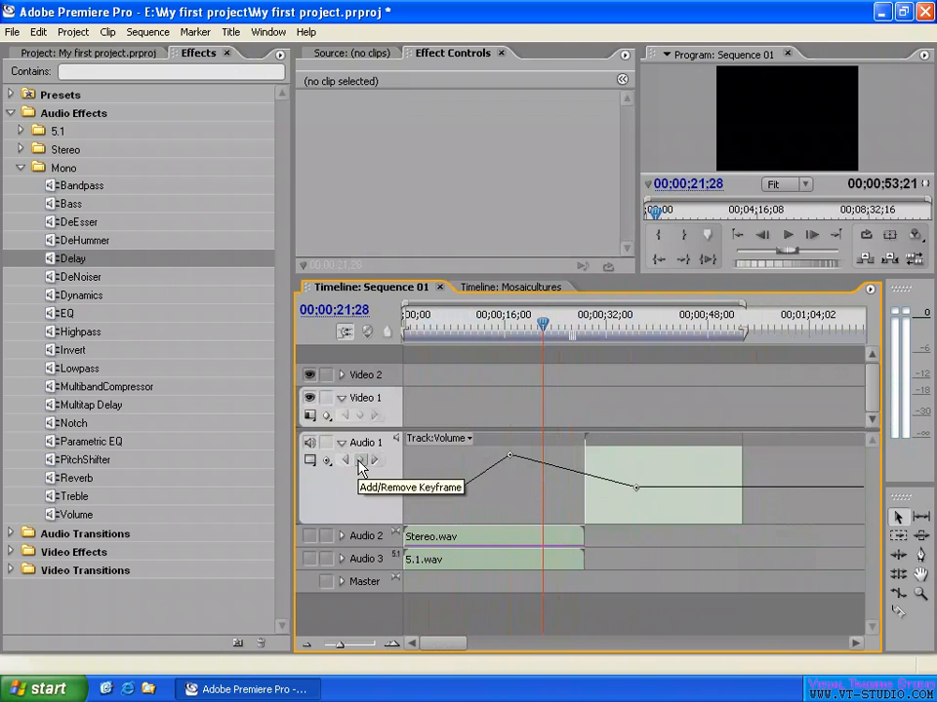
click(359, 461)
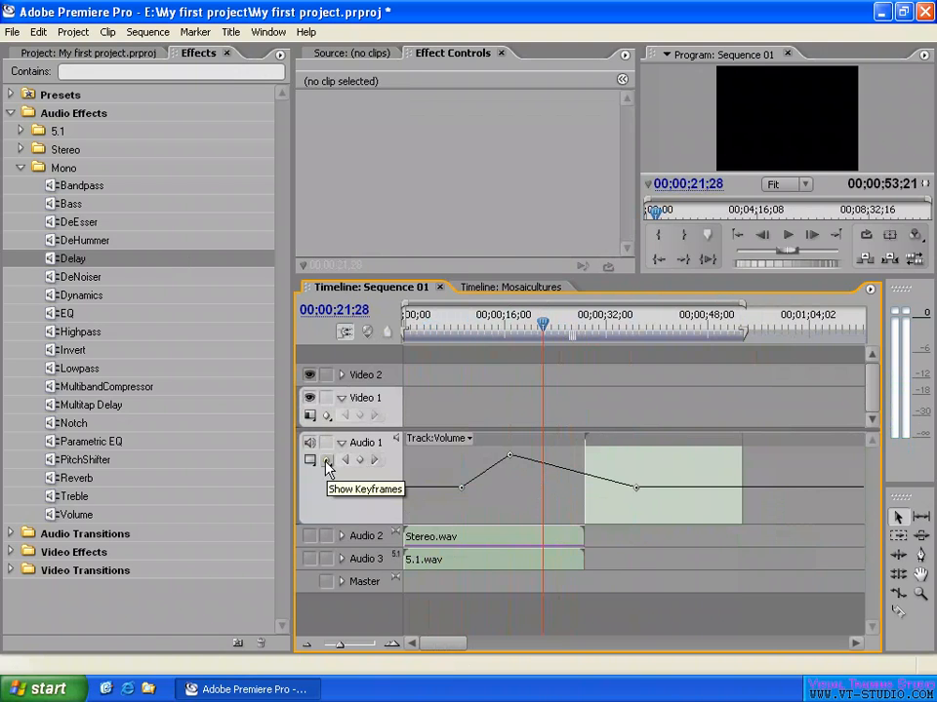
Hide the keyframes on Audio 1 and collapse the Audio 1 and Video 1 tracks.
click(328, 462)
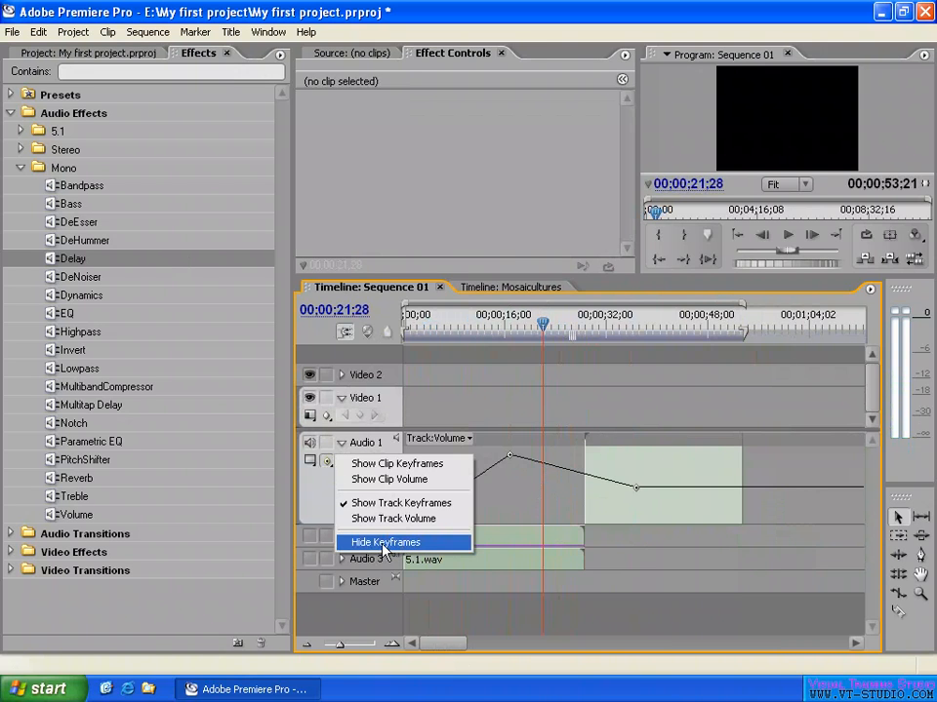
click(386, 547)
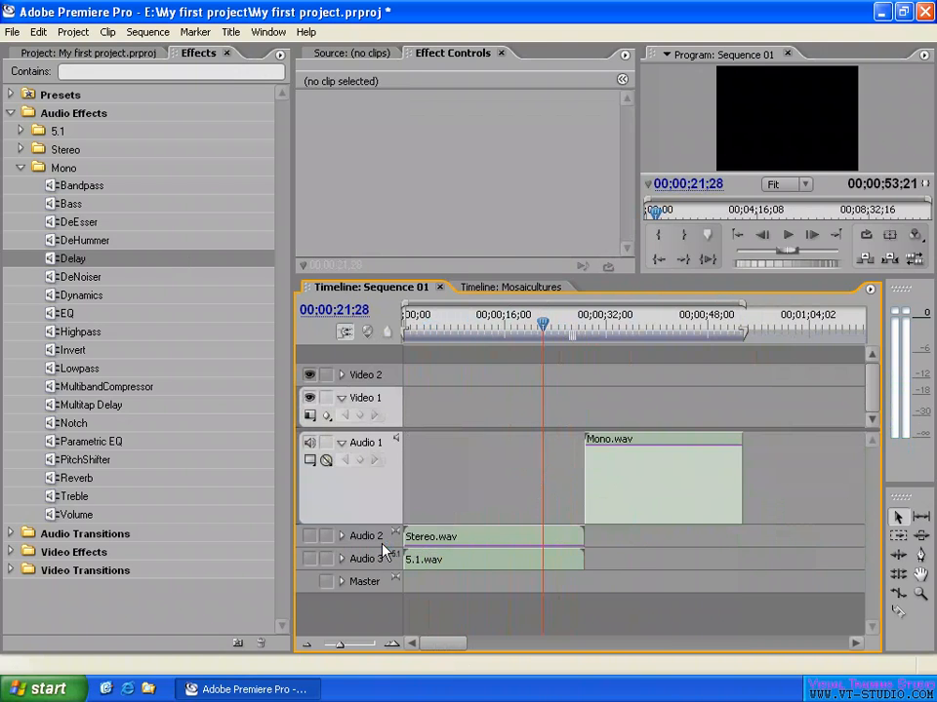
click(341, 445)
click(341, 398)
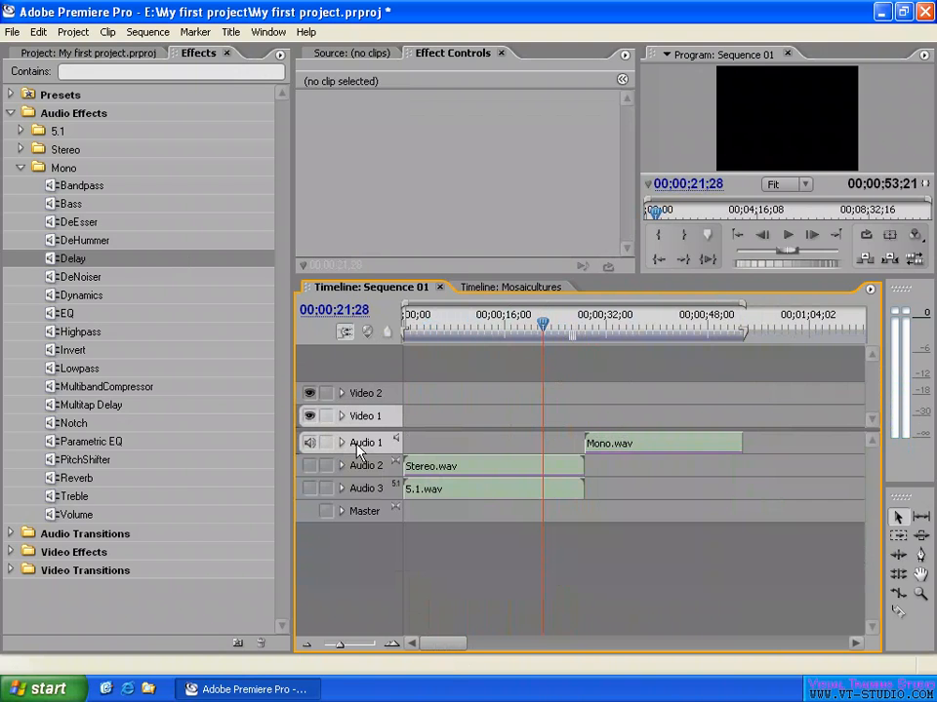
Lower the divider between the video and audio tracks and expand the Video 1 track.
drag(357, 427, 365, 445)
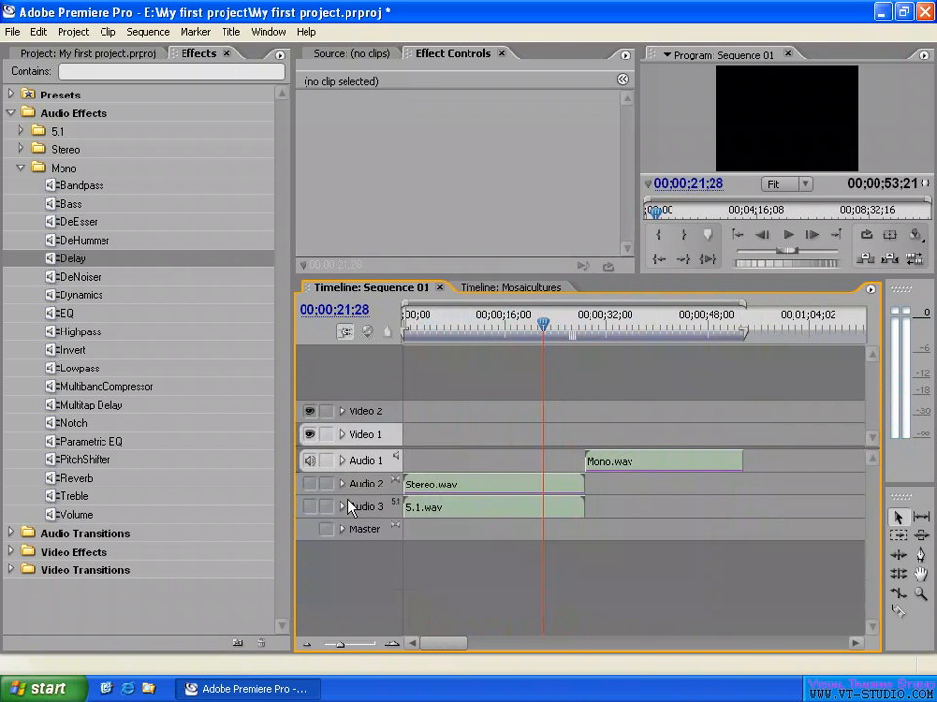
click(341, 433)
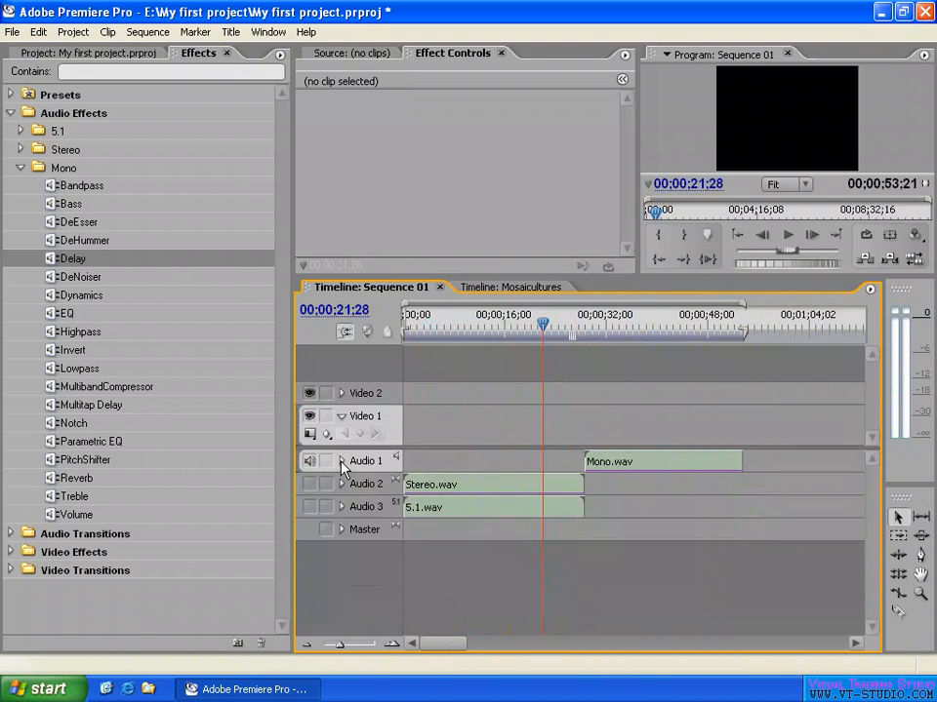